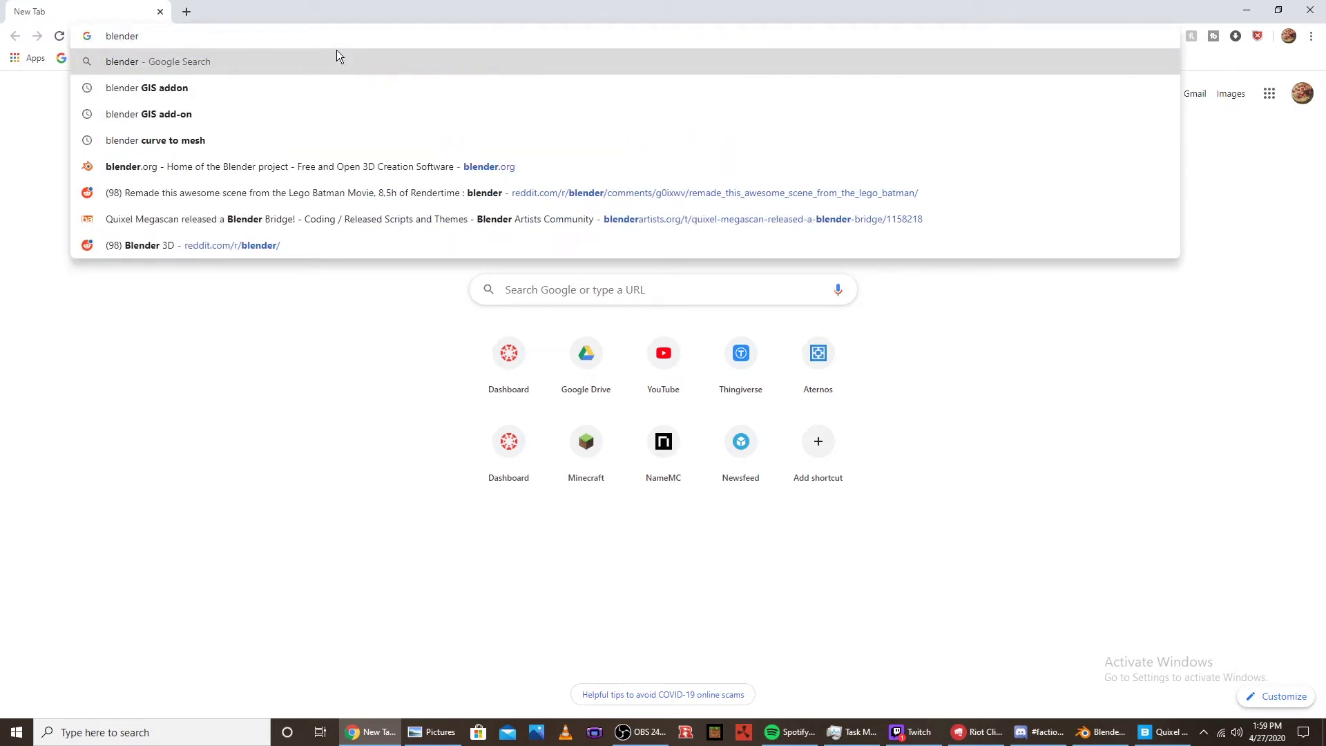
Search GitHub for 'blender gis' and download the BlenderGIS repository as a ZIP
text(gis)
key(Return)
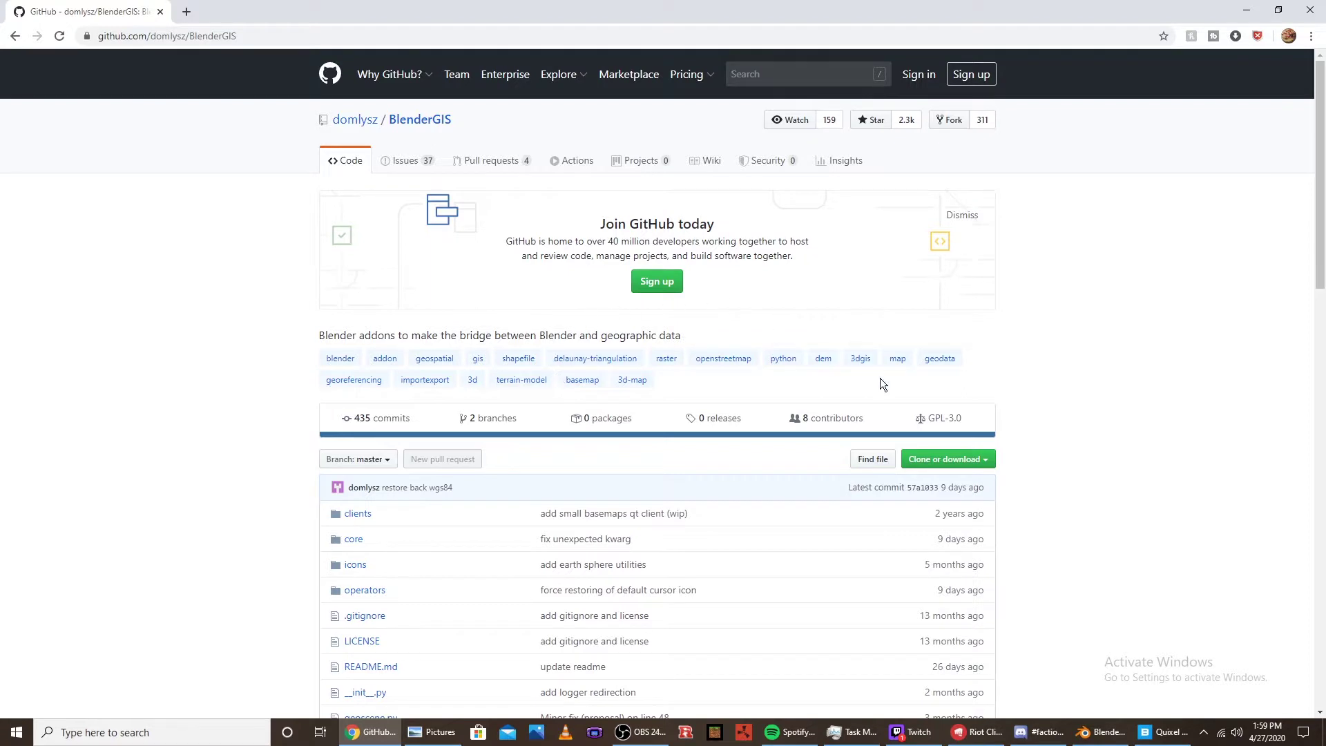
click(954, 459)
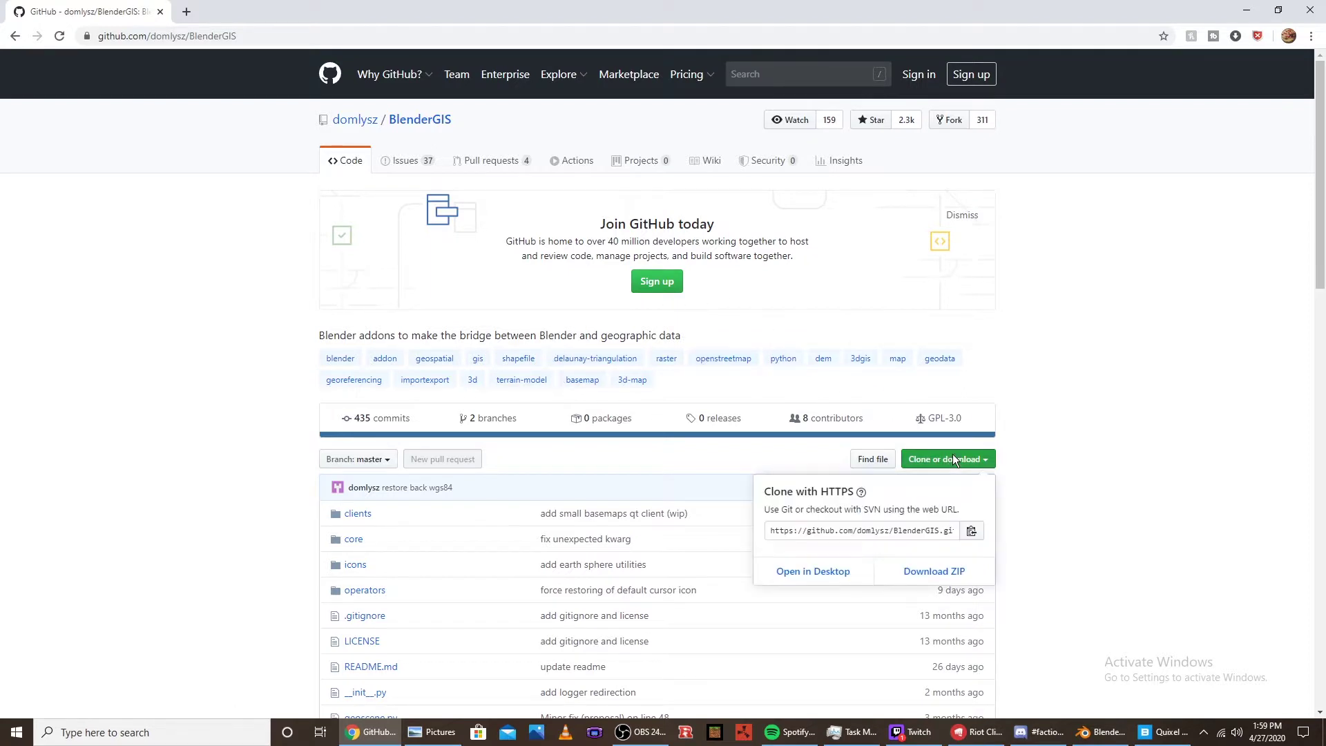
click(918, 573)
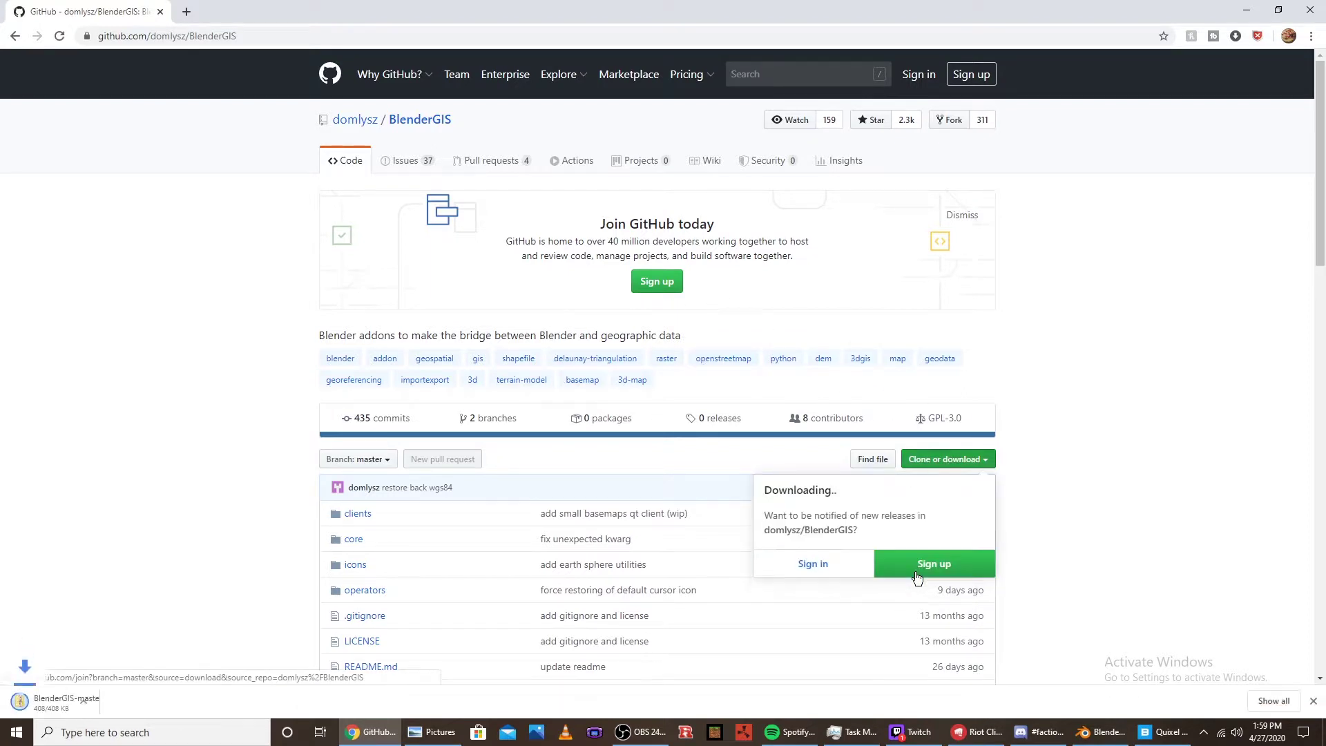
click(1103, 732)
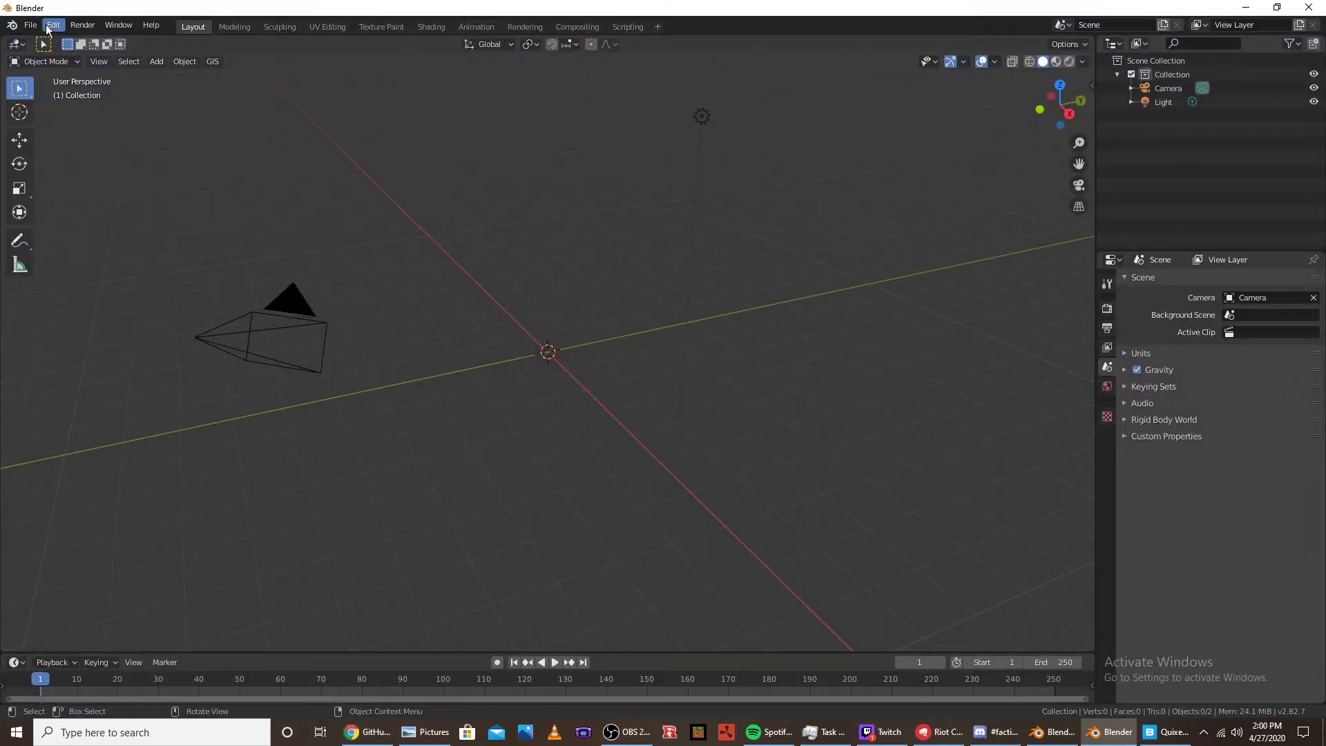
Install an add-on in Preferences from BlenderGIS-master (2).zip in the Downloads folder
click(49, 26)
click(81, 218)
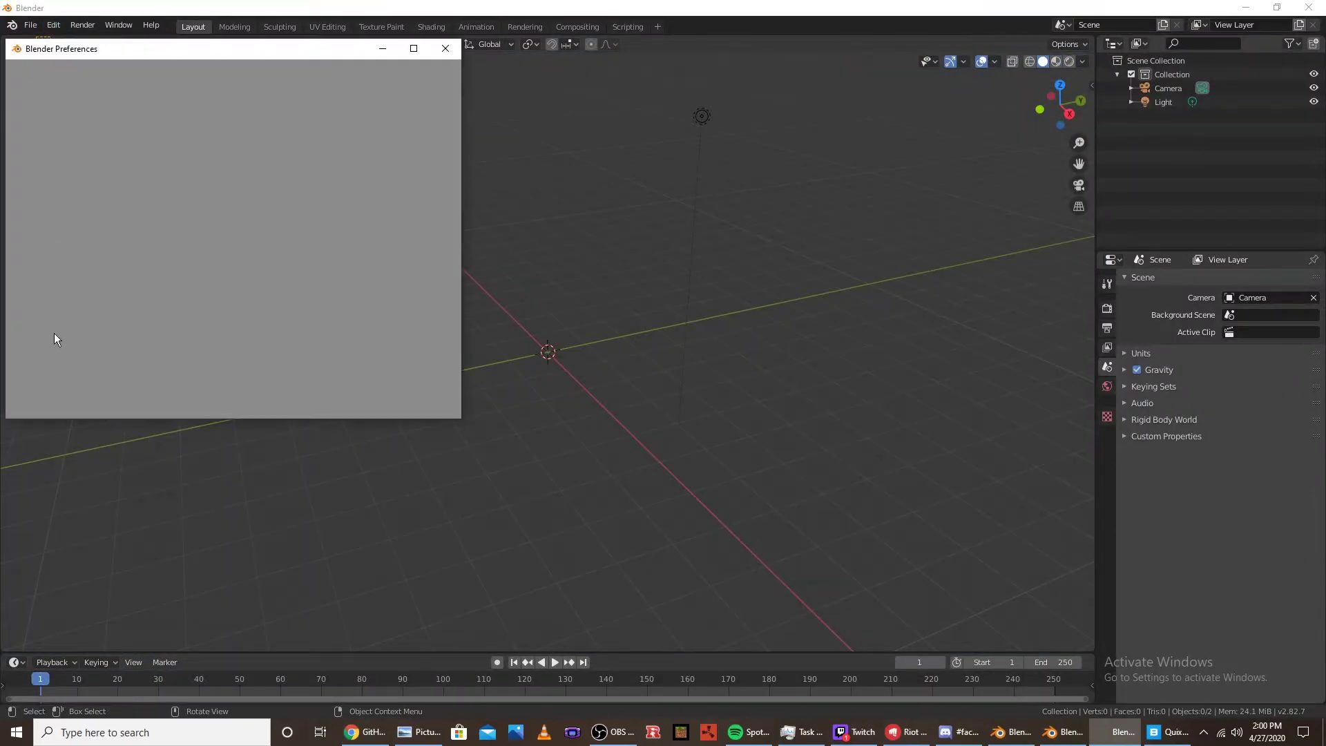
click(363, 71)
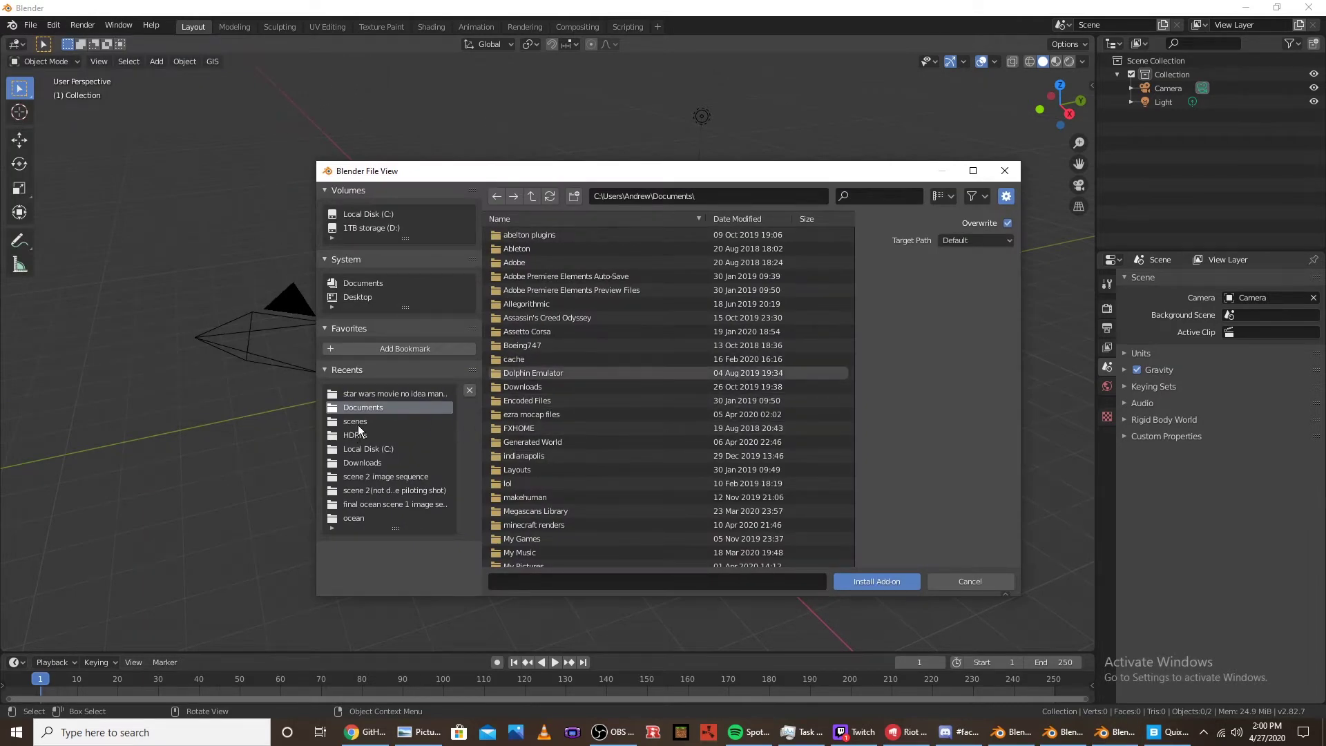
click(364, 462)
scroll(610, 411, down, 10)
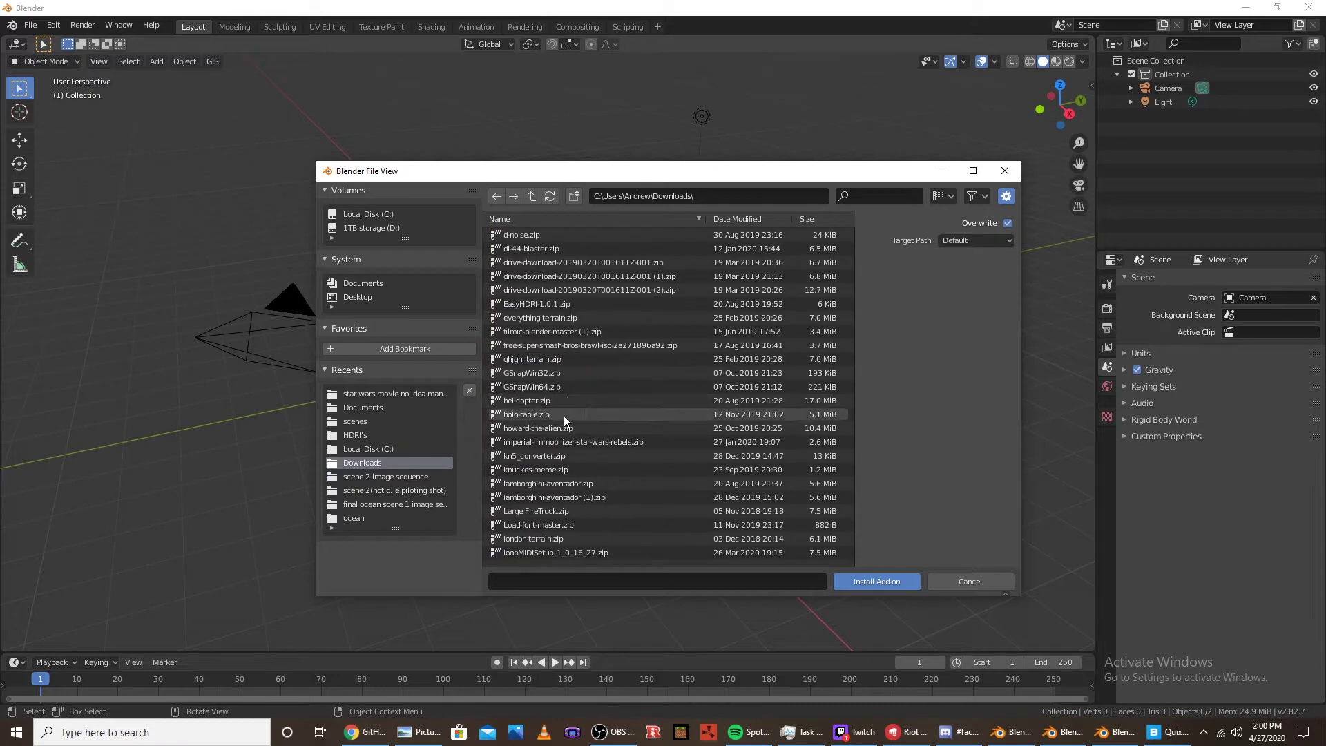
scroll(558, 373, up, 2)
scroll(558, 367, up, 4)
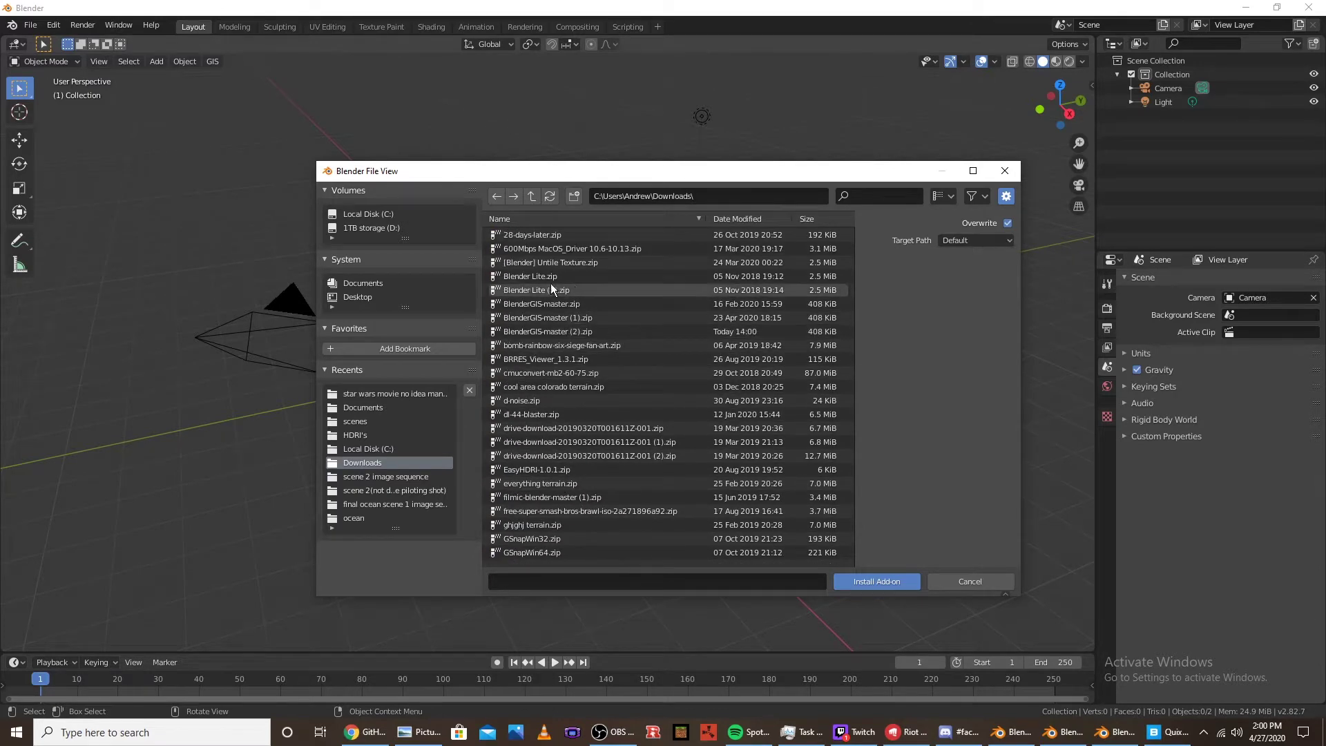
click(587, 331)
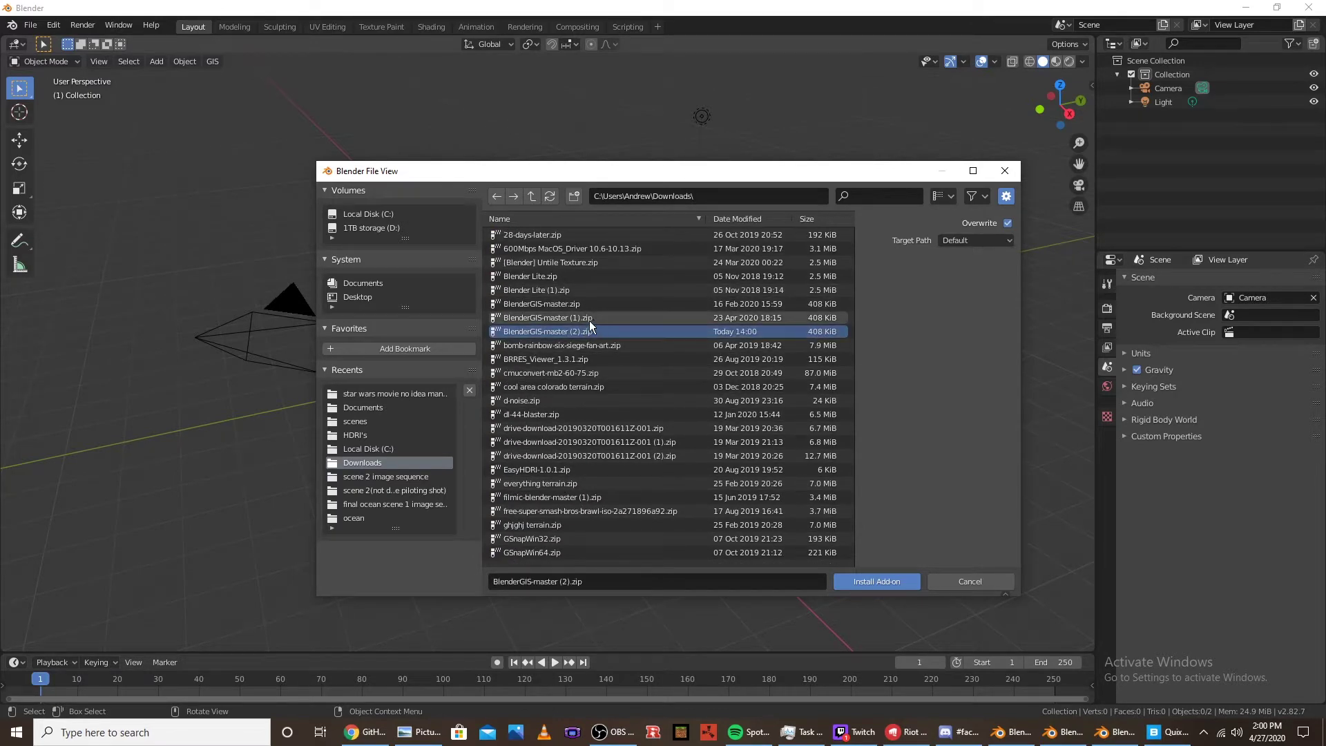
click(893, 582)
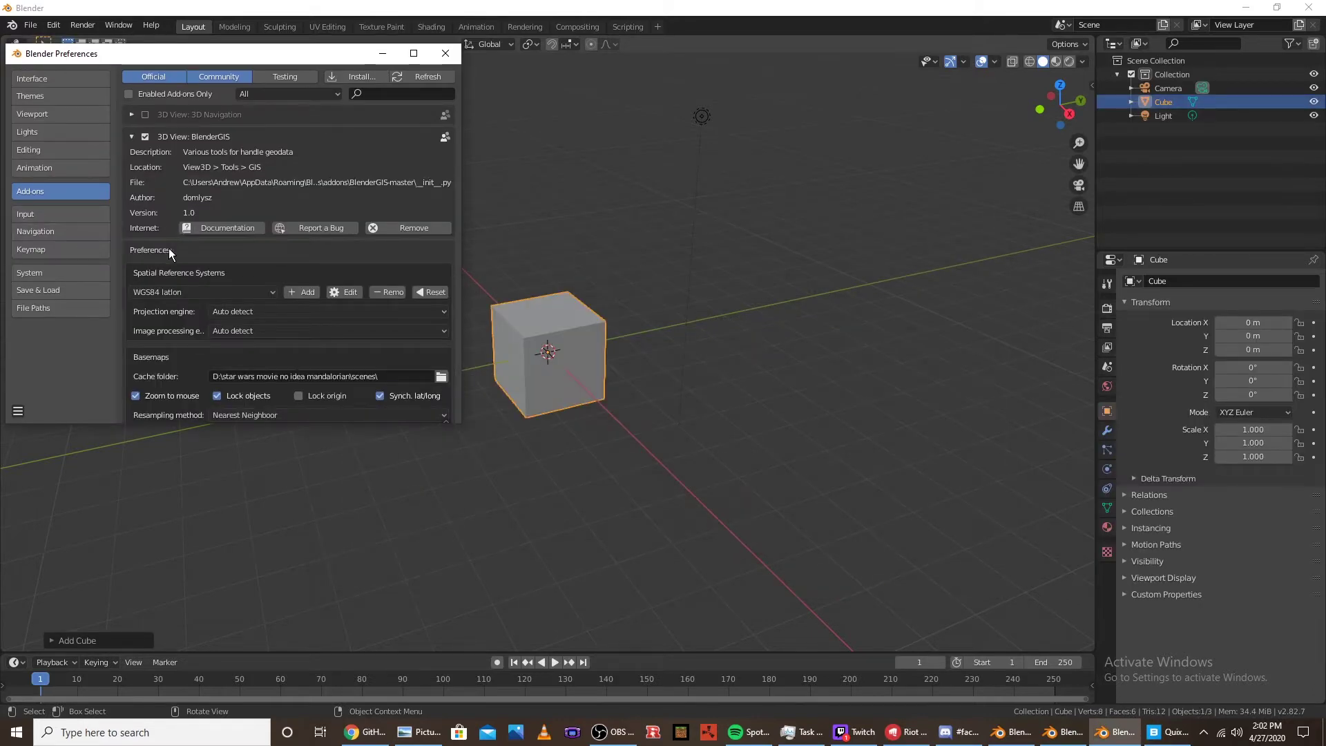
Set the BlenderGIS basemap cache folder to D:\star wars movie no idea mandalorian\scenes\
scroll(311, 343, down, 6)
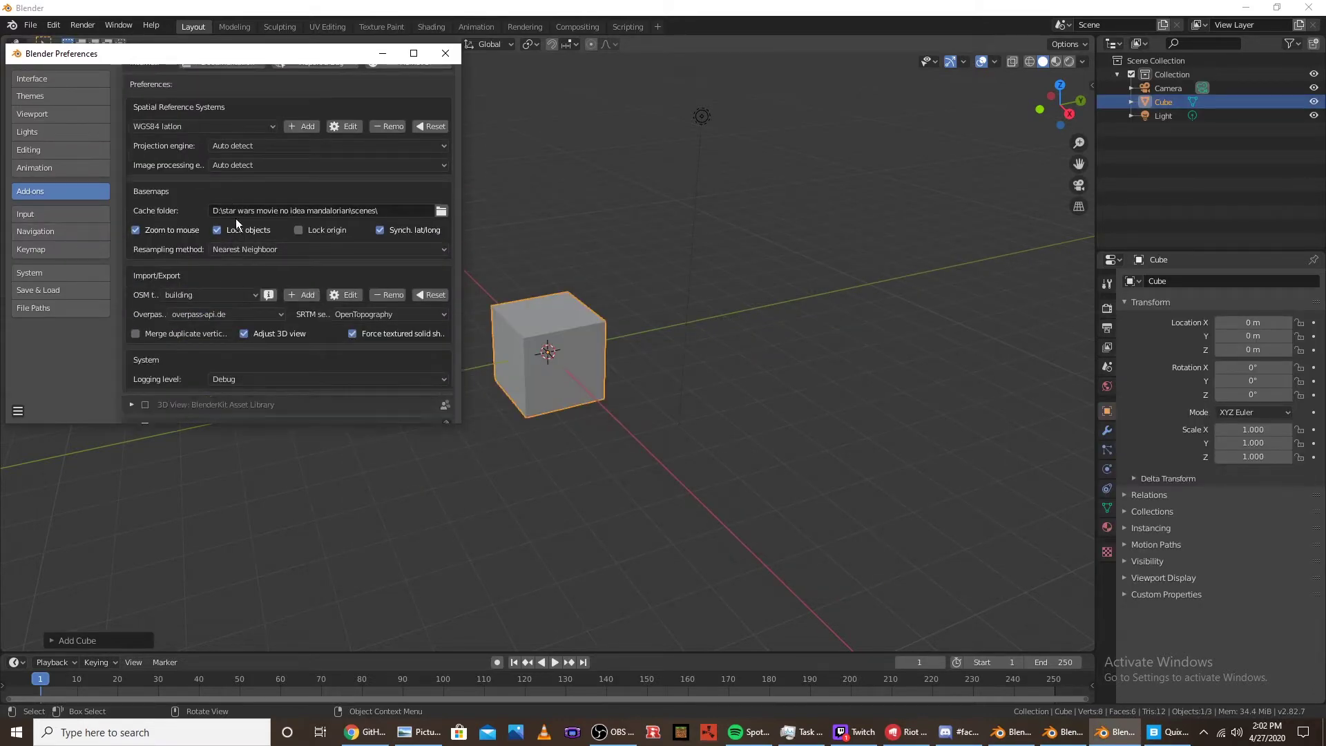
scroll(189, 290, down, 1)
scroll(262, 204, up, 2)
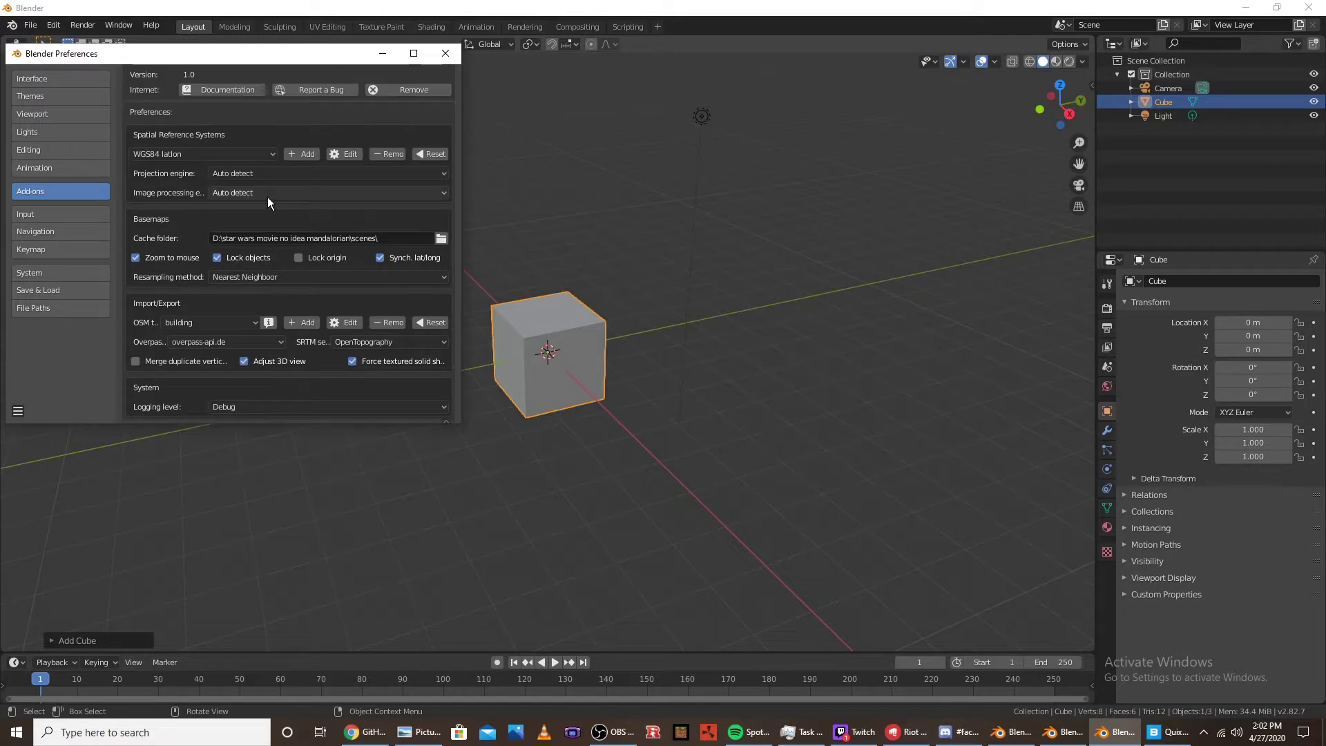
scroll(259, 246, up, 3)
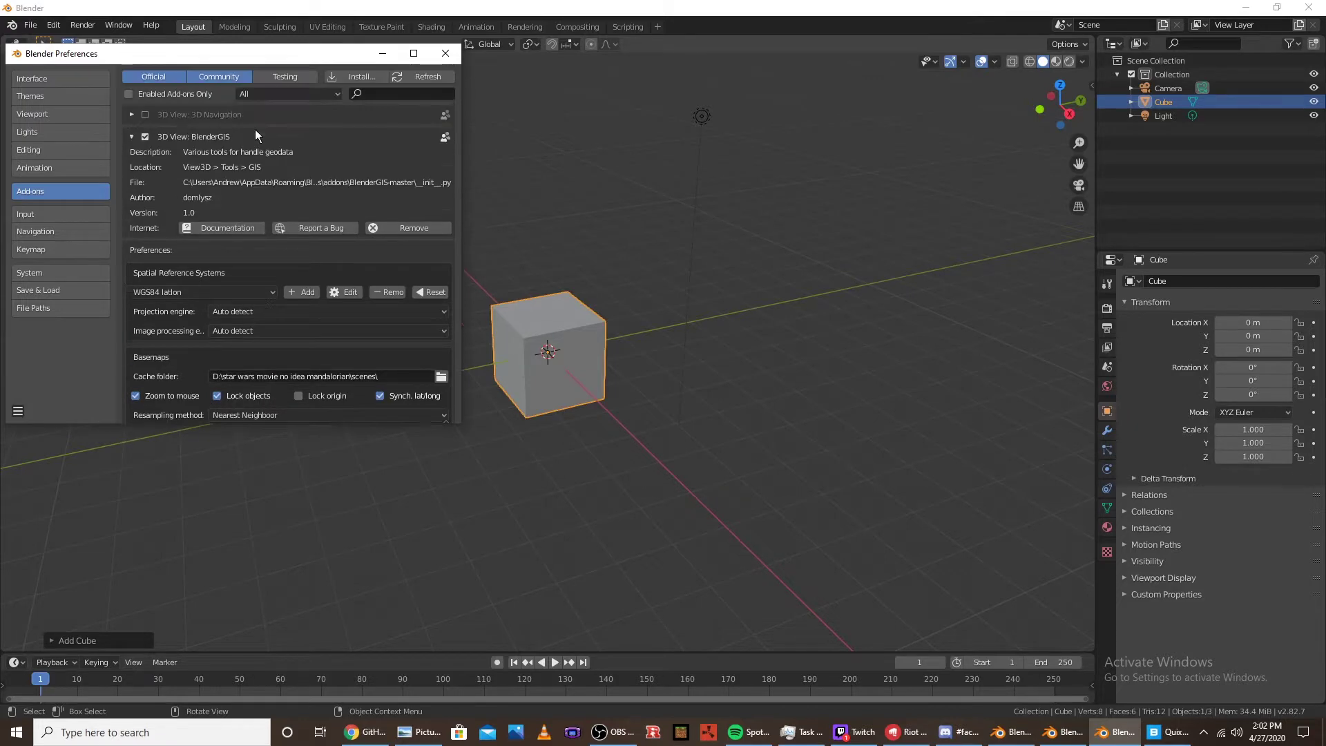
scroll(293, 227, down, 2)
click(444, 266)
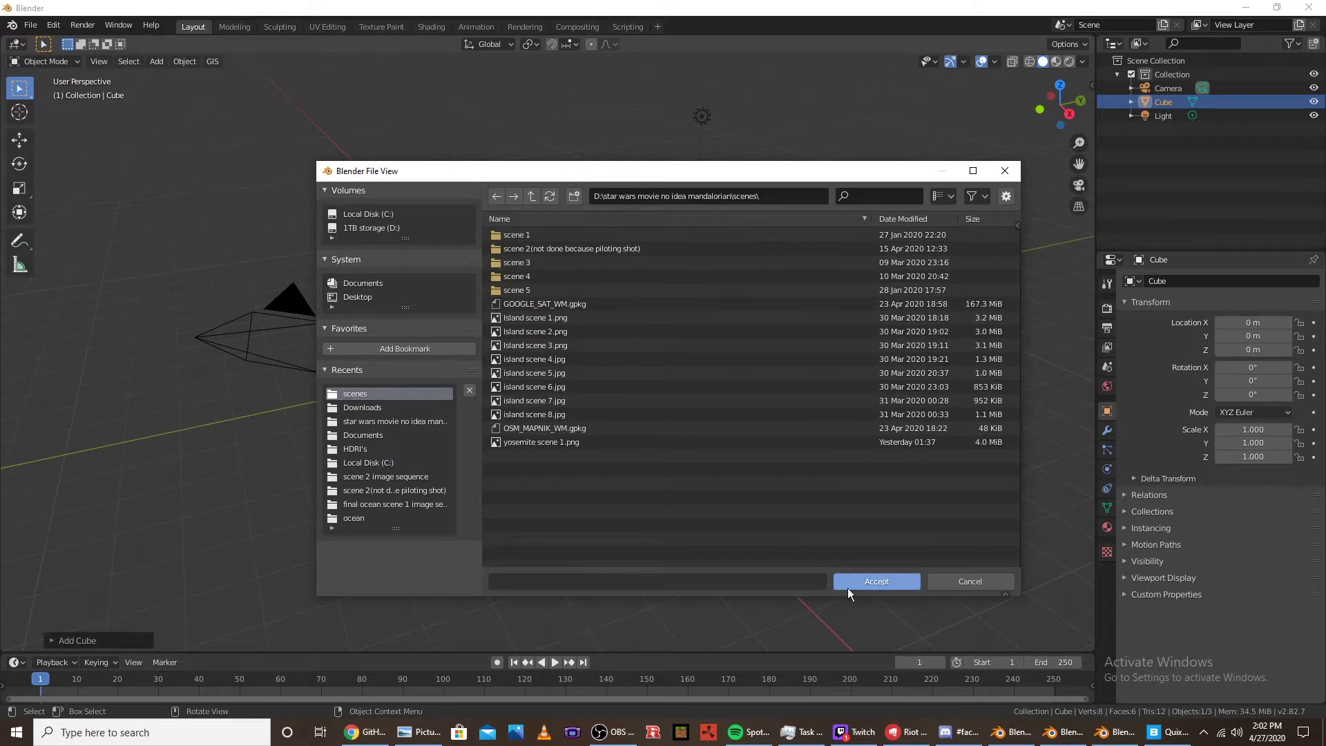
click(877, 582)
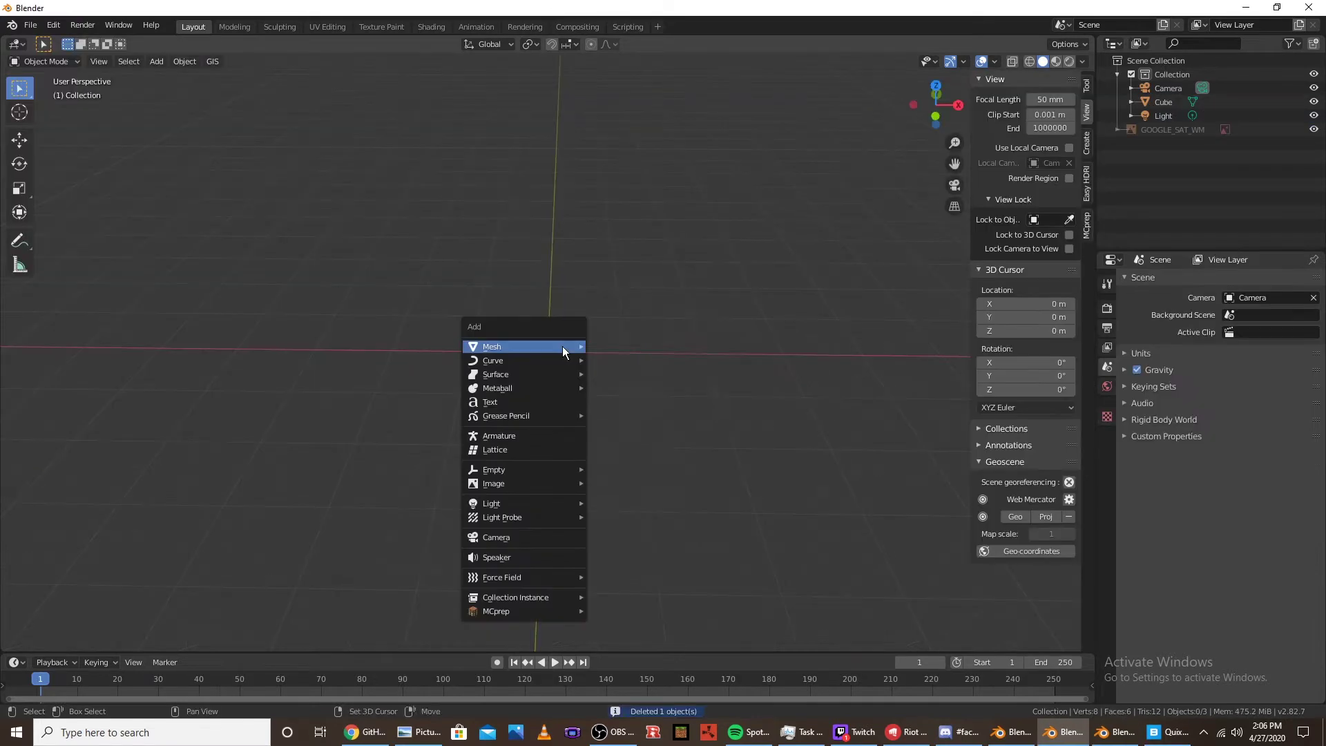
Add a cube, then load a Google Satellite basemap through GIS > Web geodata > Basemap
mouse_move(562, 346)
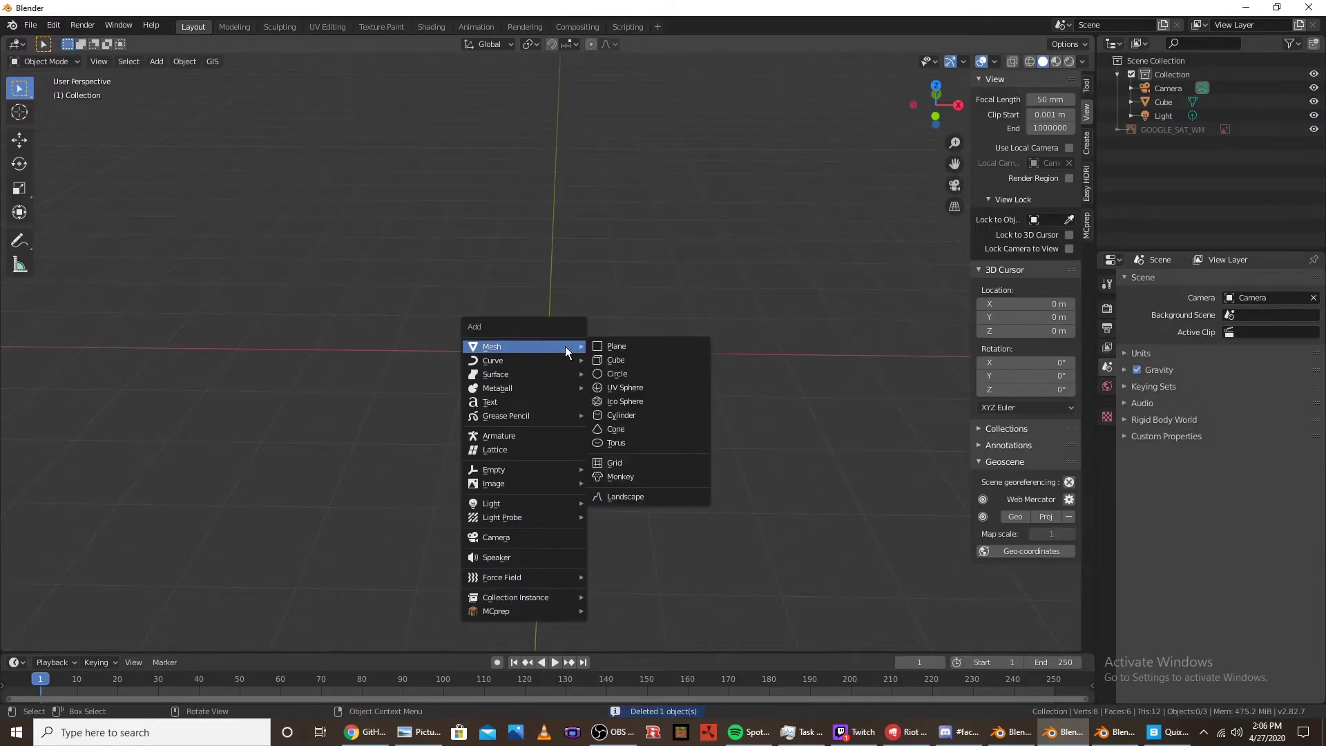
click(622, 359)
click(219, 62)
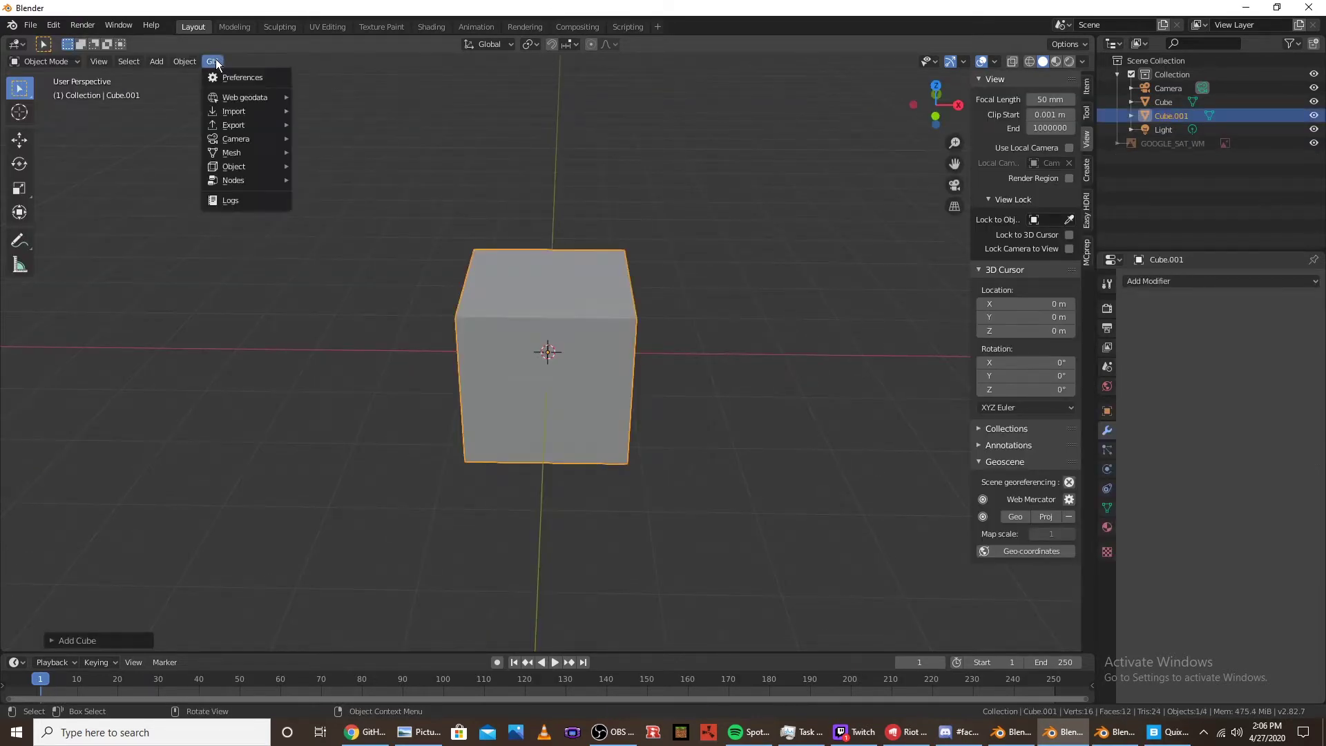
mouse_move(233, 99)
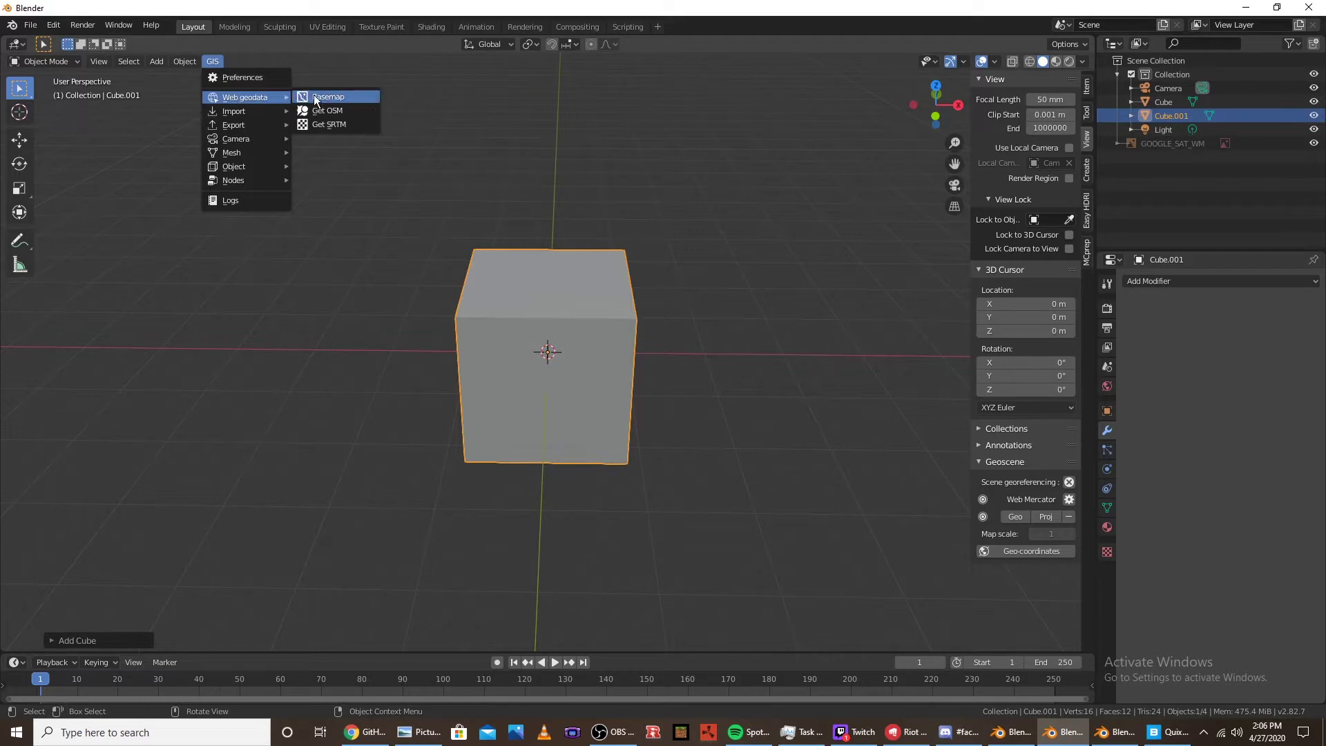
click(322, 97)
click(294, 110)
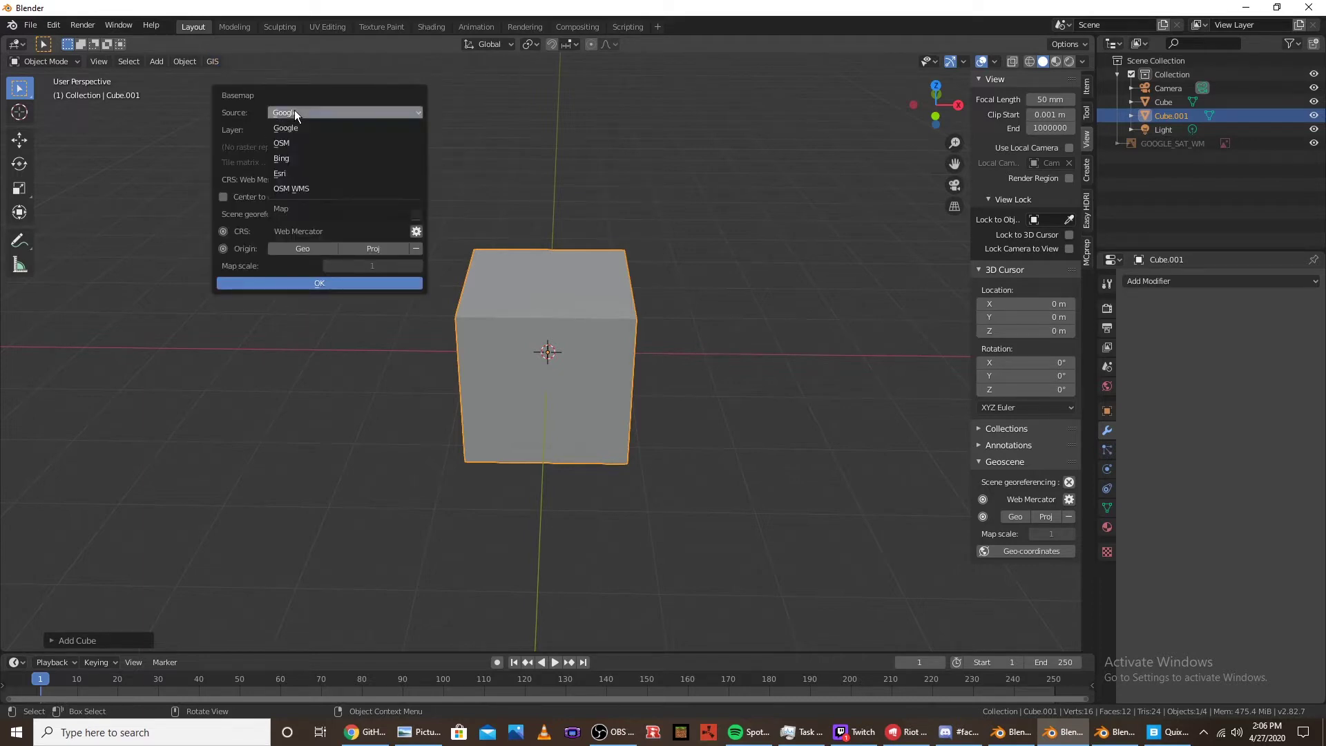
click(298, 114)
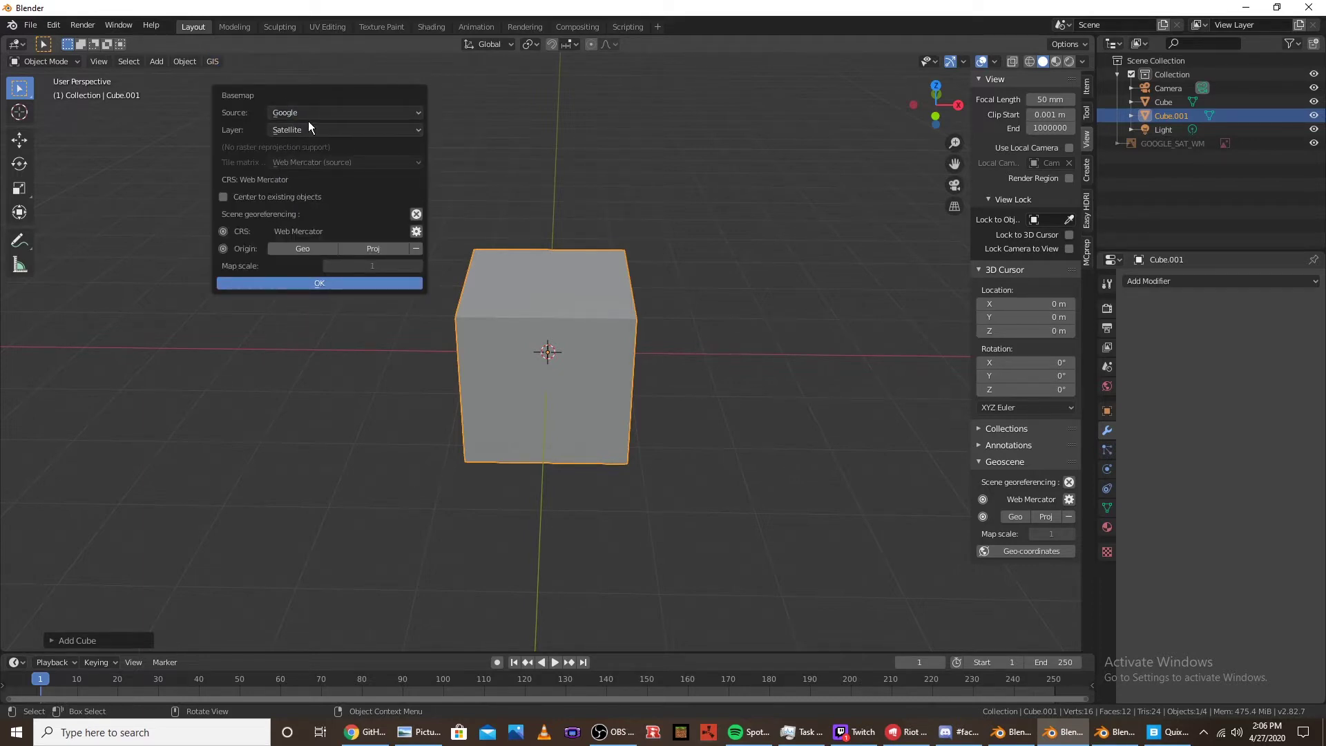
click(312, 280)
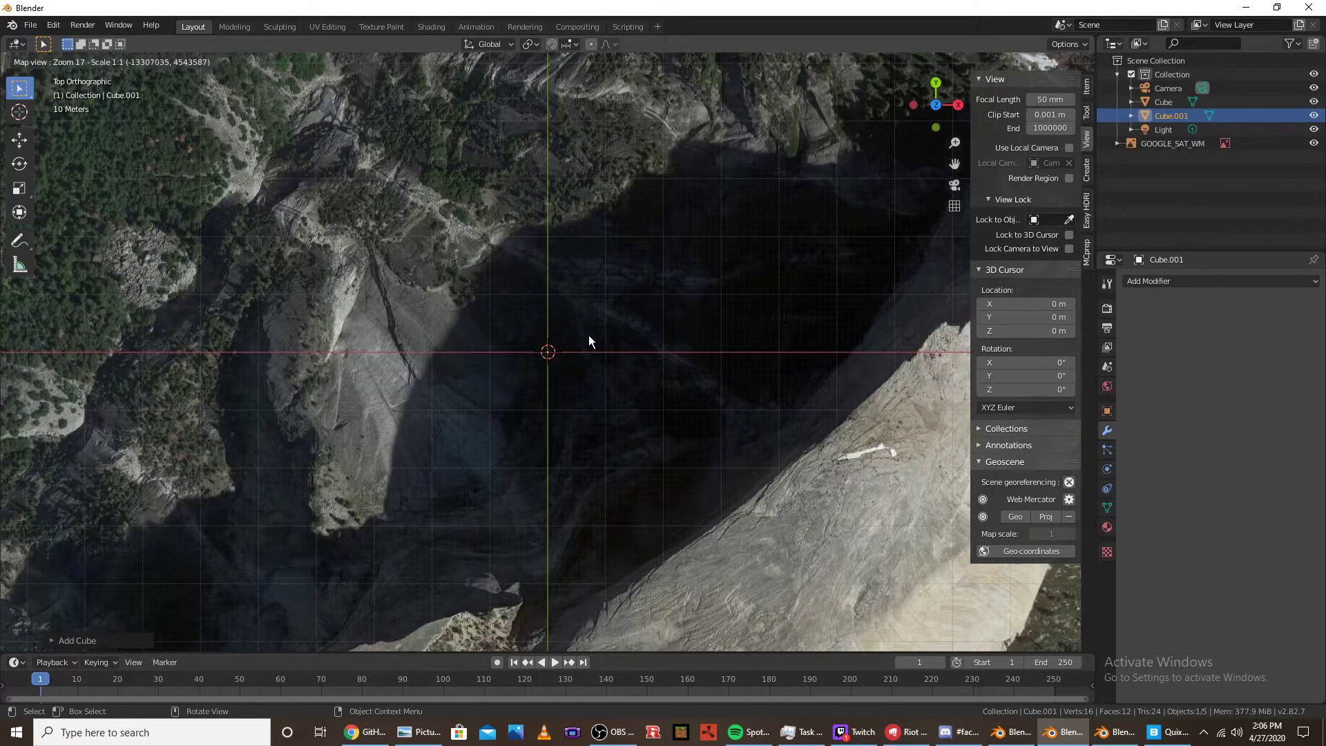
Fly the satellite basemap to 'half dome' at zoom level 15 using Go to
scroll(588, 337, down, 7)
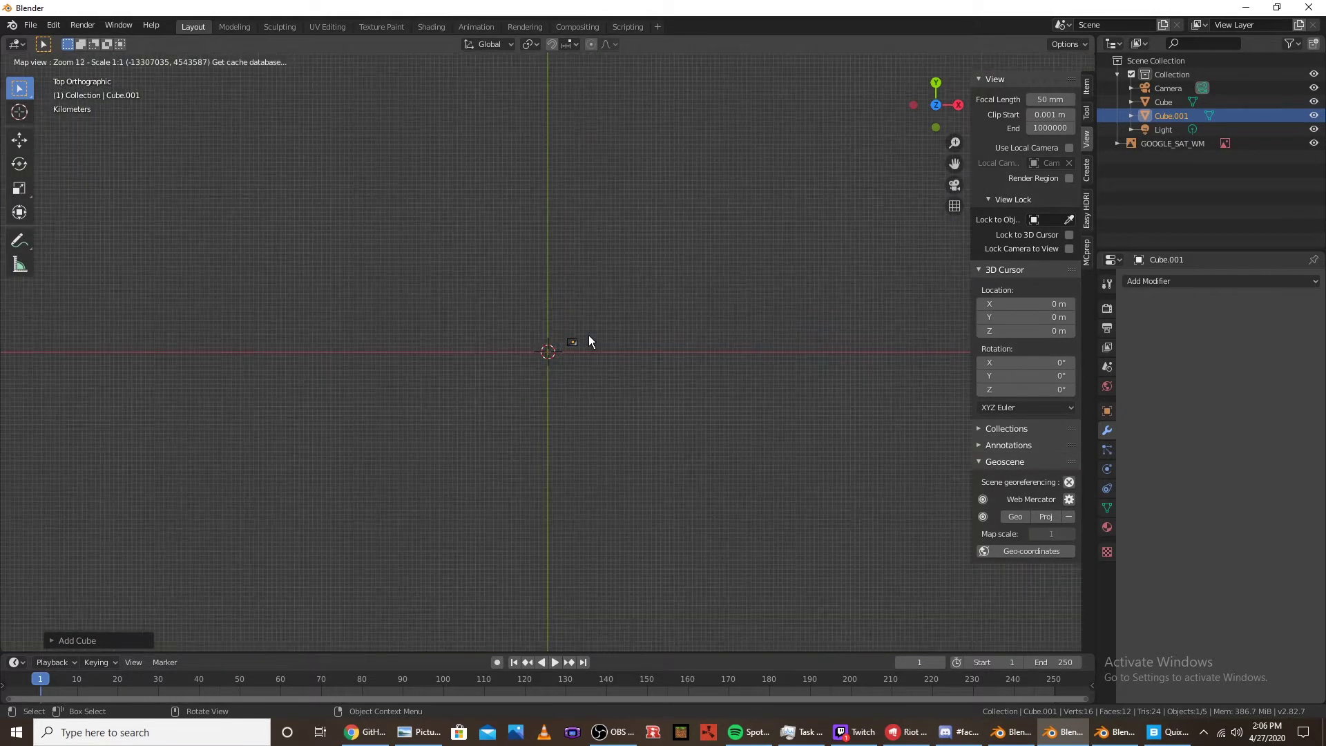
scroll(589, 336, down, 2)
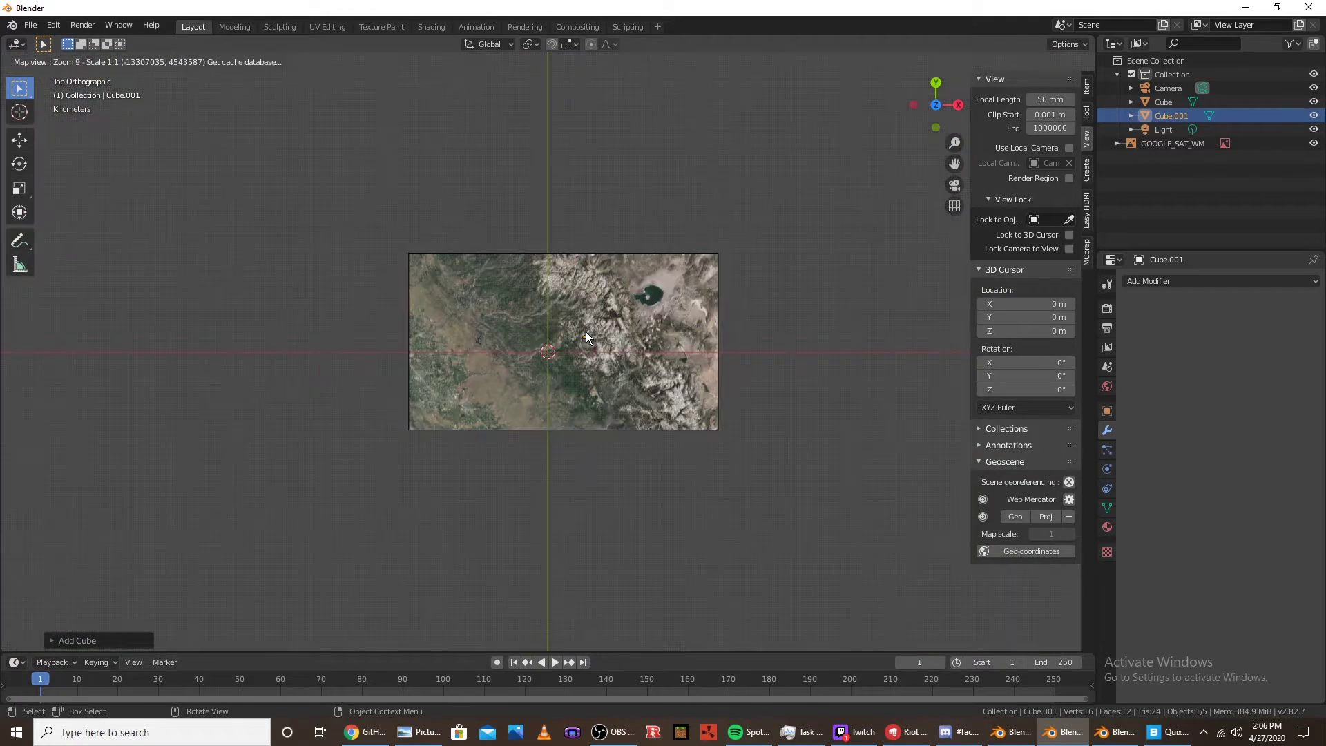
scroll(585, 338, down, 7)
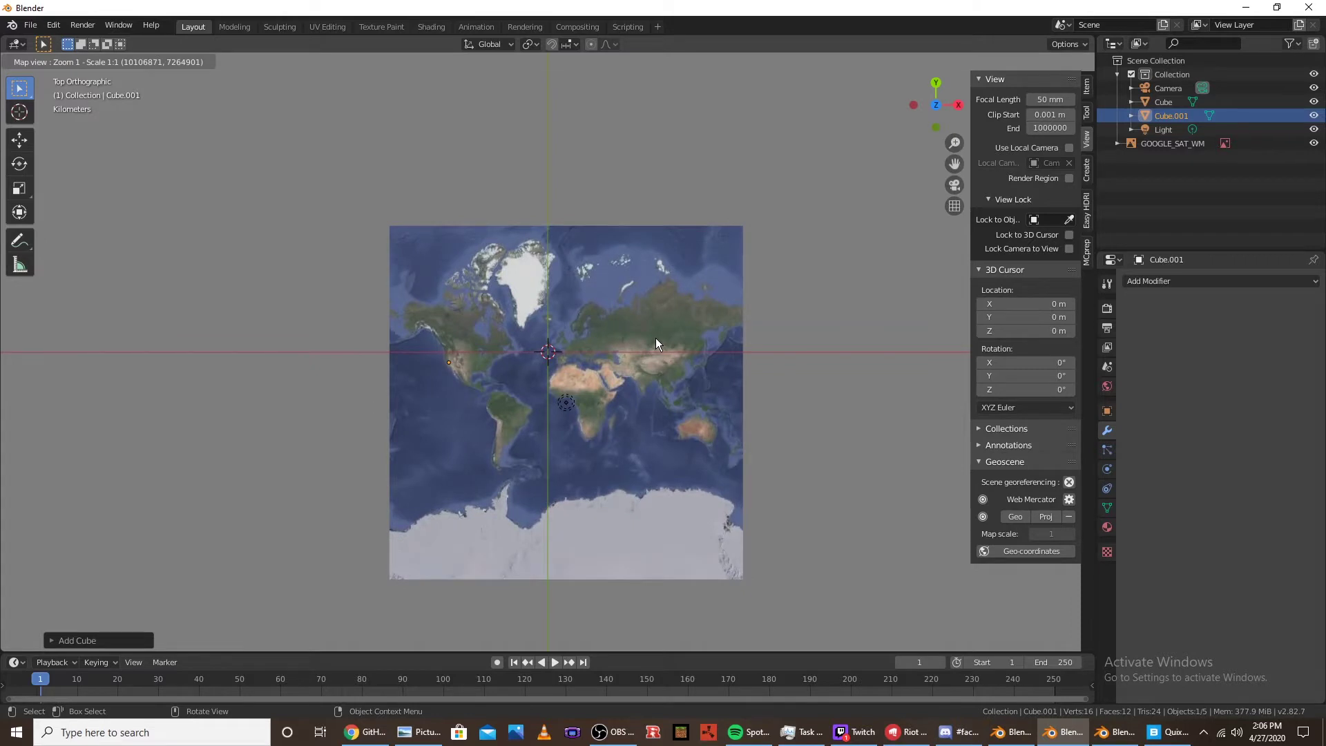
key(g)
click(634, 356)
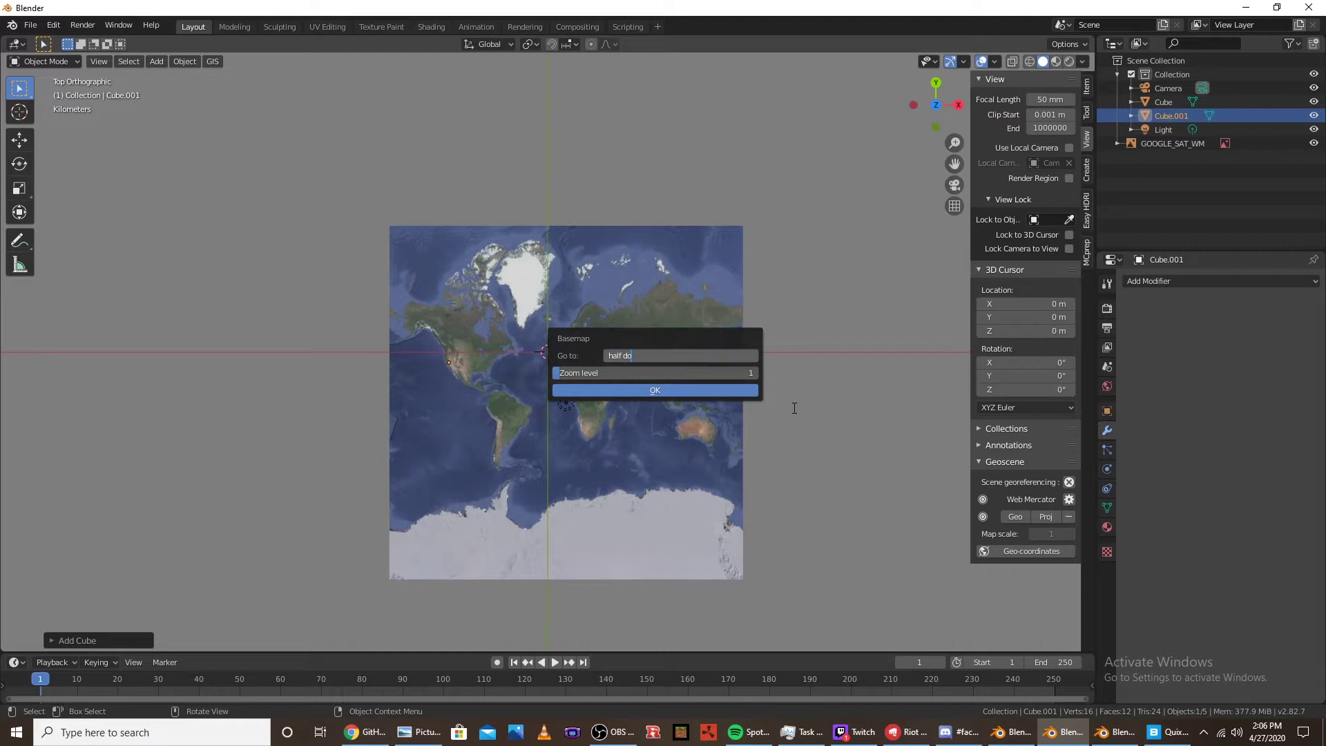
click(562, 373)
drag(562, 373, 703, 372)
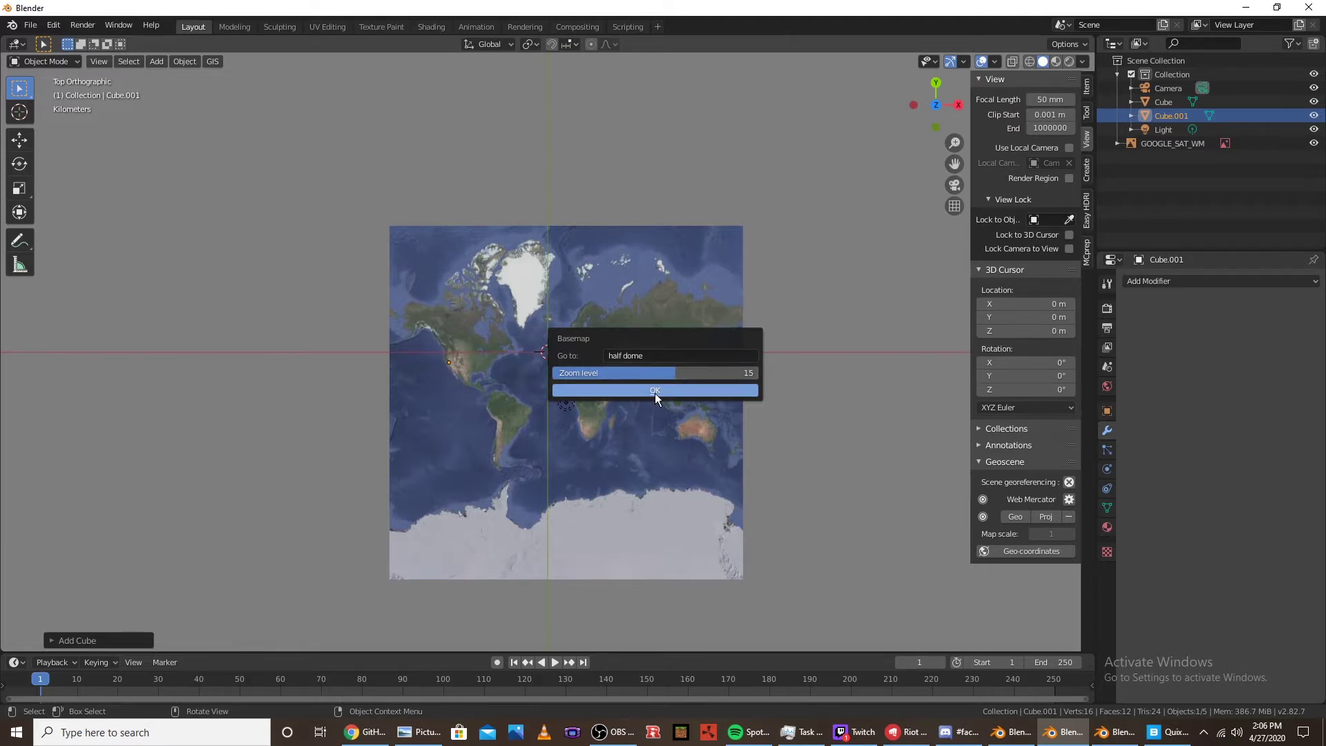
click(655, 390)
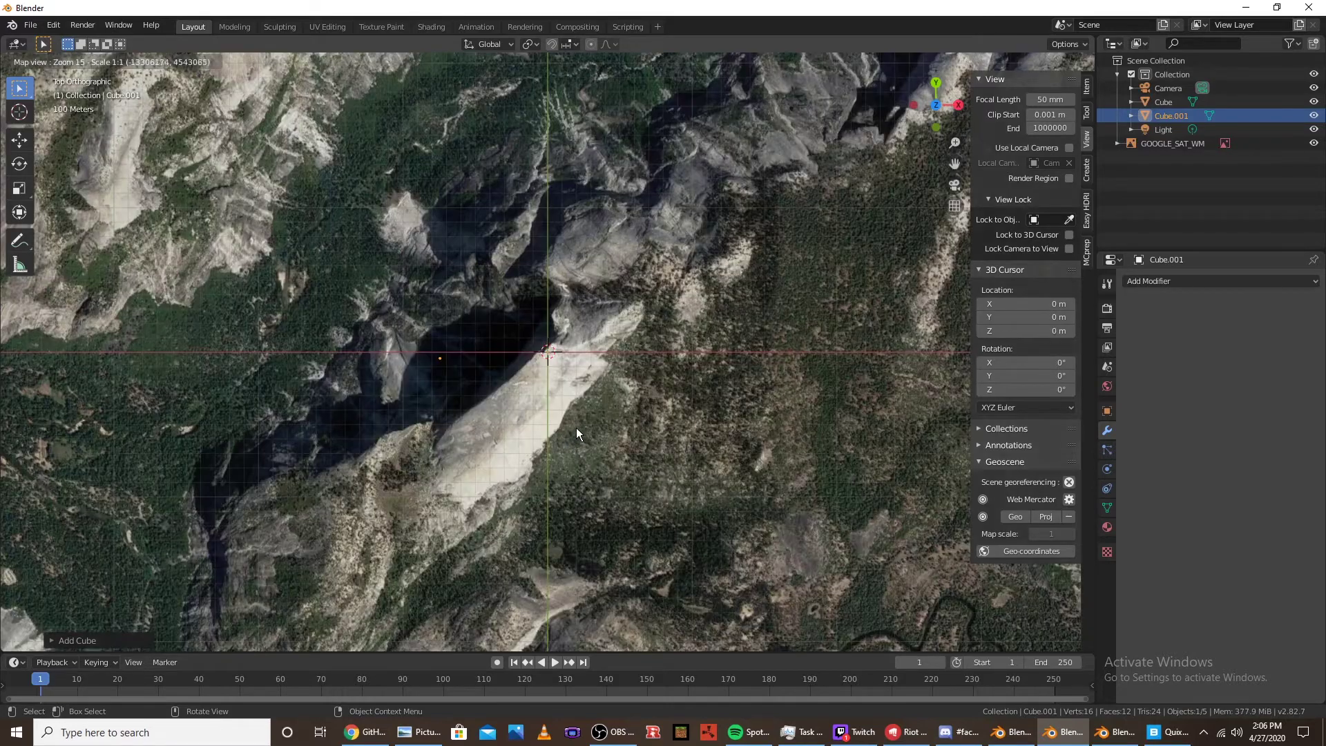
Lock the map zoom at level 17 and export it as the textured EXPORT_GOOGLE_SAT_WM plane
scroll(580, 428, down, 1)
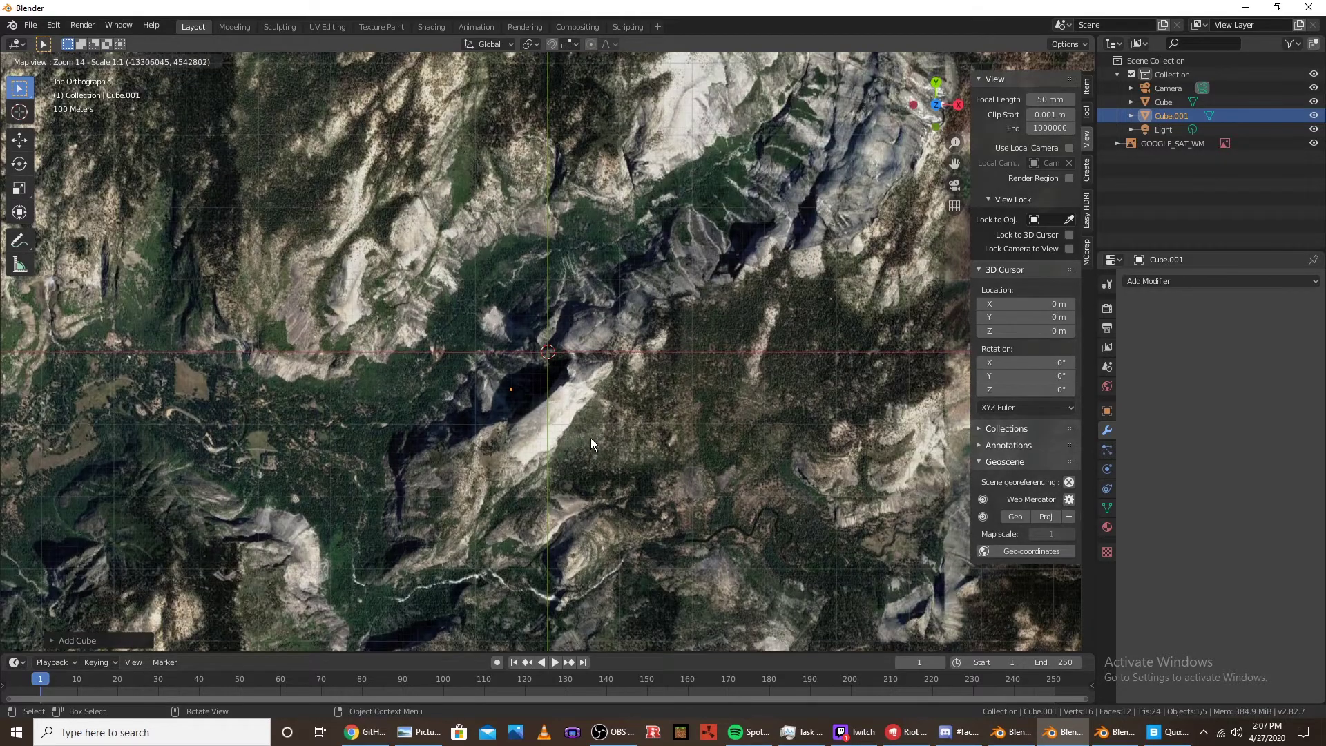
scroll(345, 218, up, 1)
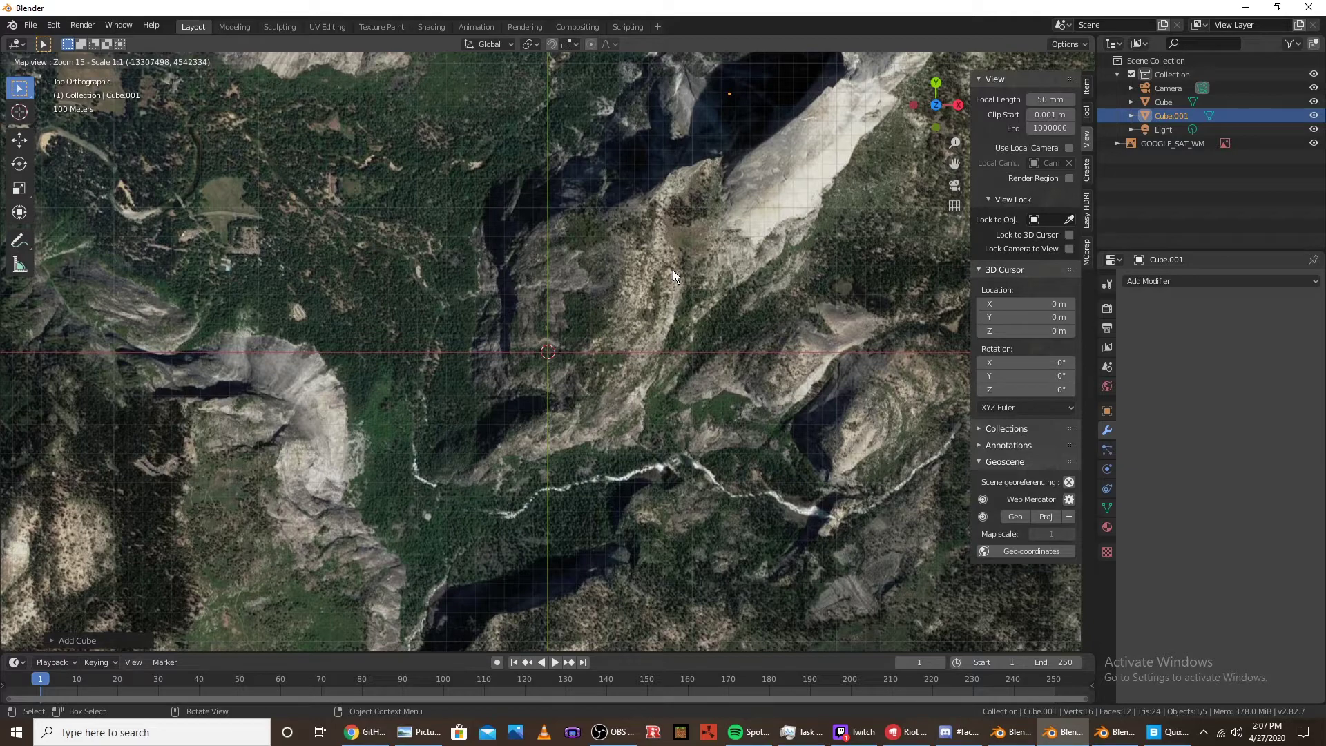
key(l)
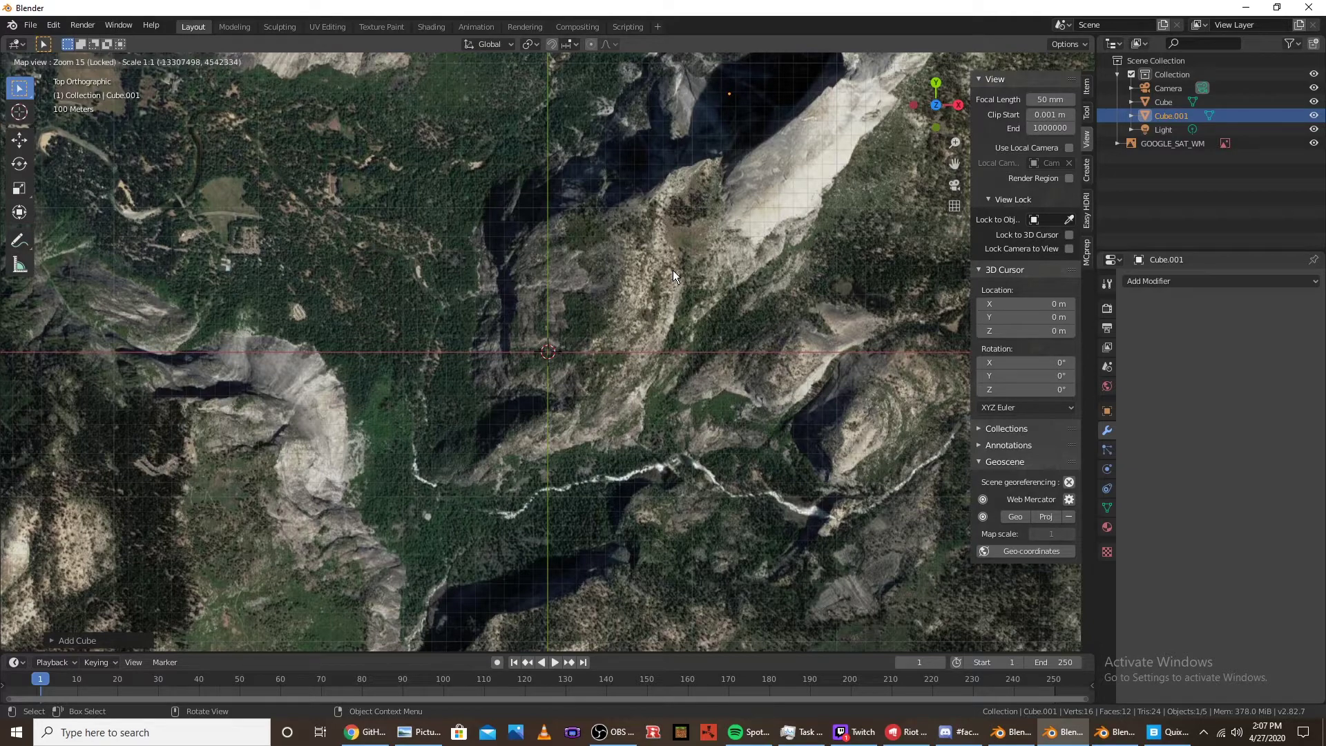
scroll(672, 271, up, 2)
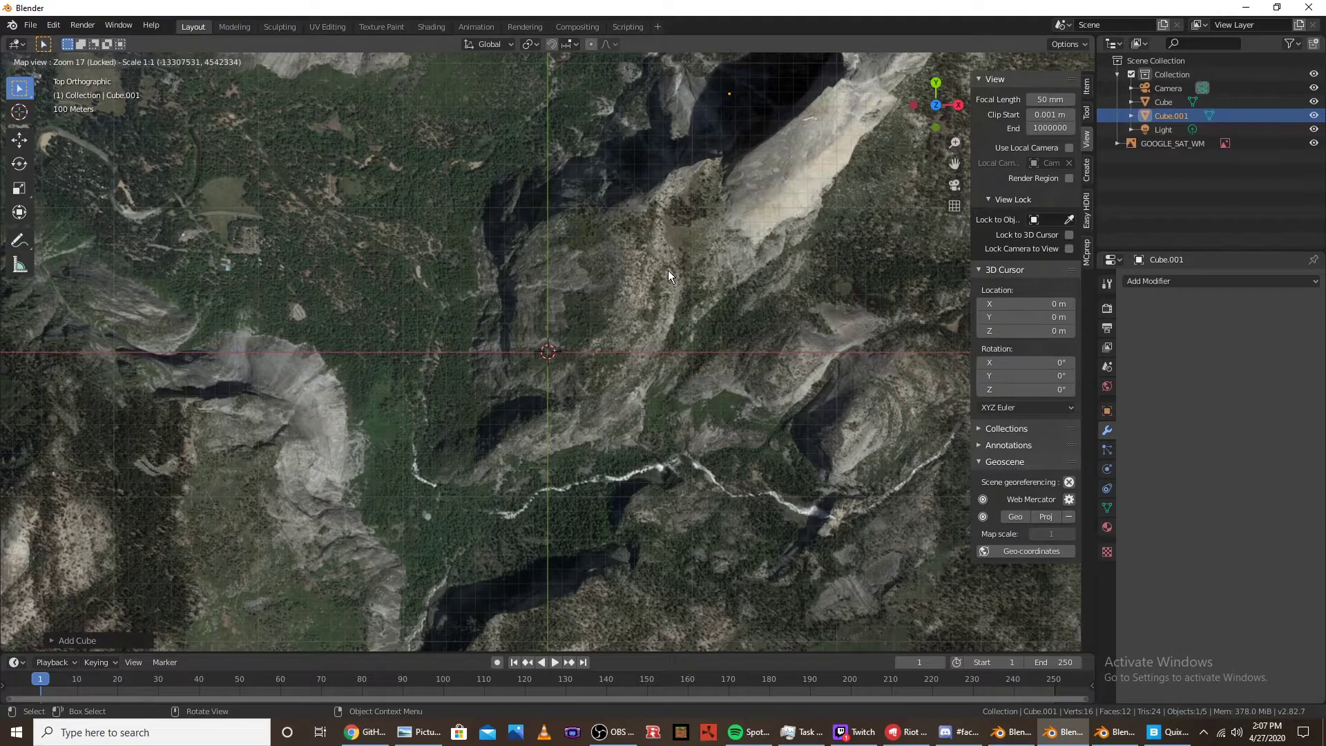
key(e)
middle_drag(637, 319, 711, 325)
scroll(710, 342, up, 5)
middle_drag(406, 261, 468, 246)
Run Get SRTM to displace the satellite plane with Half Dome elevation data
click(212, 60)
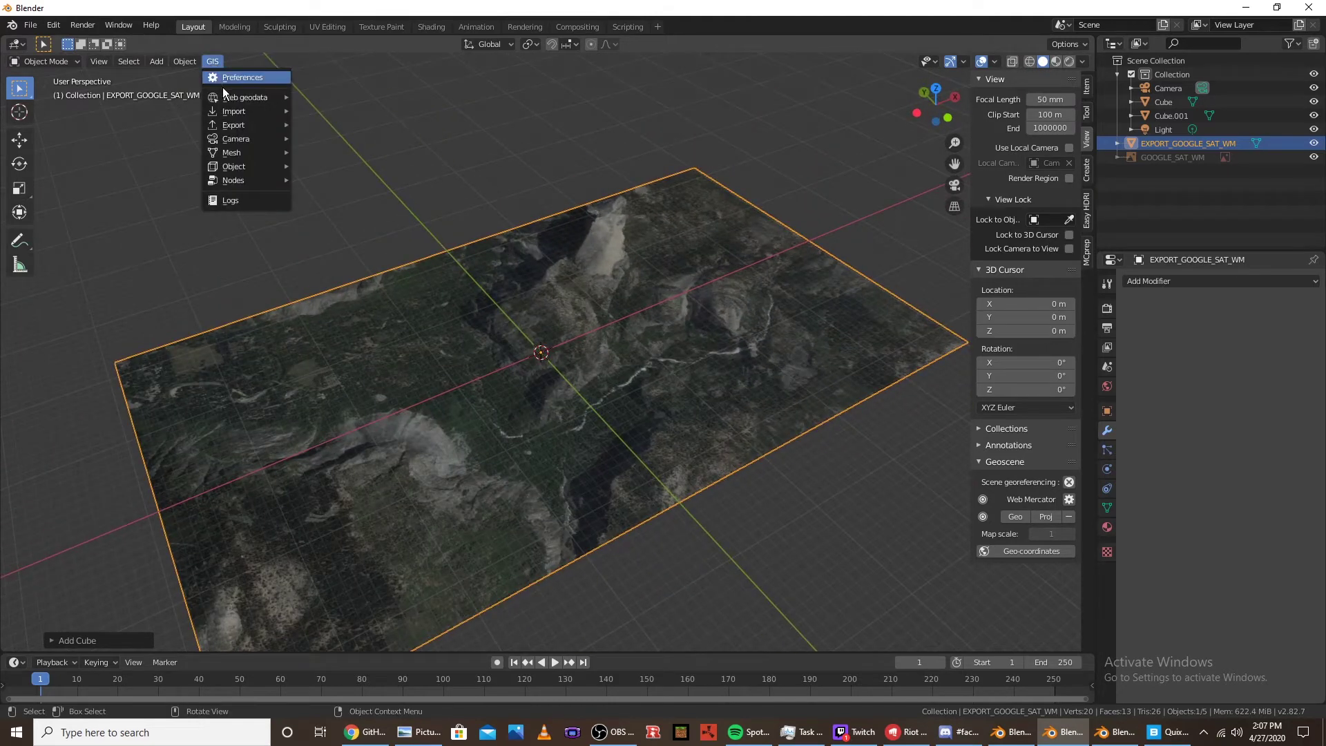
mouse_move(244, 98)
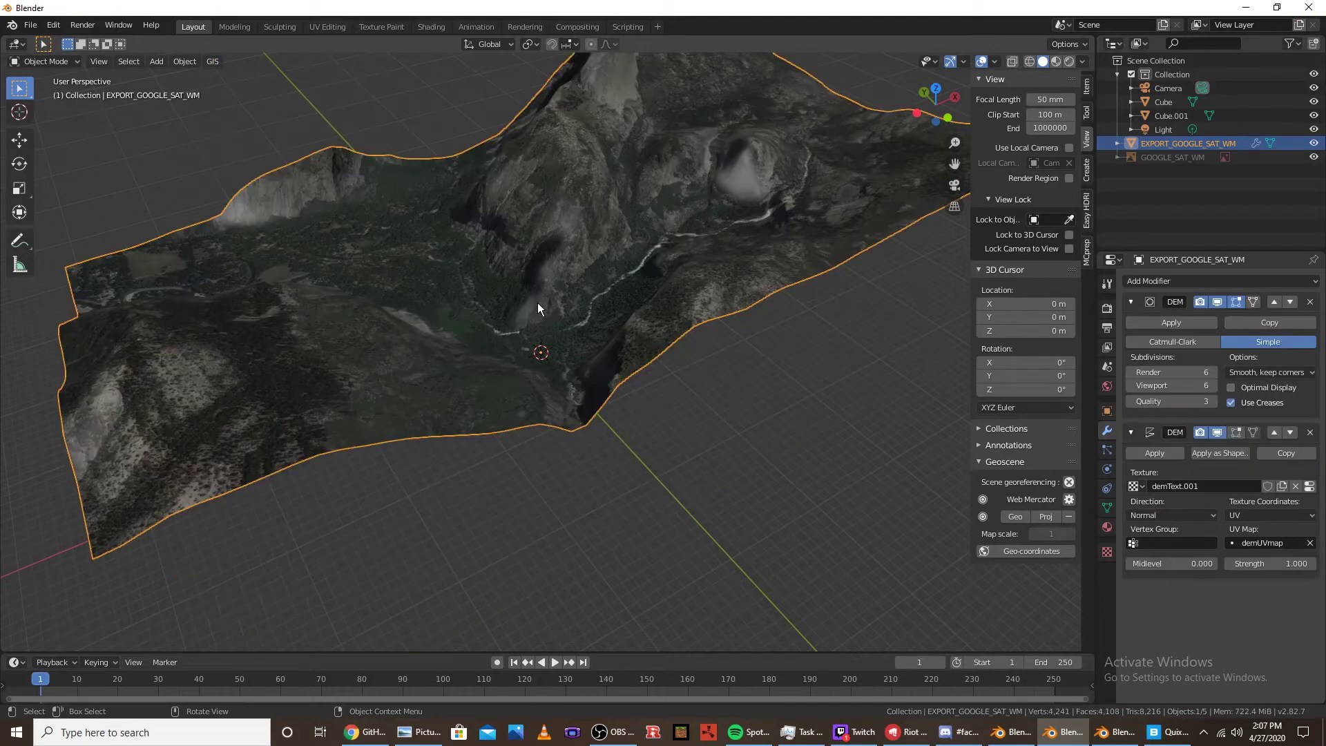
middle_drag(537, 303, 606, 383)
scroll(611, 375, up, 6)
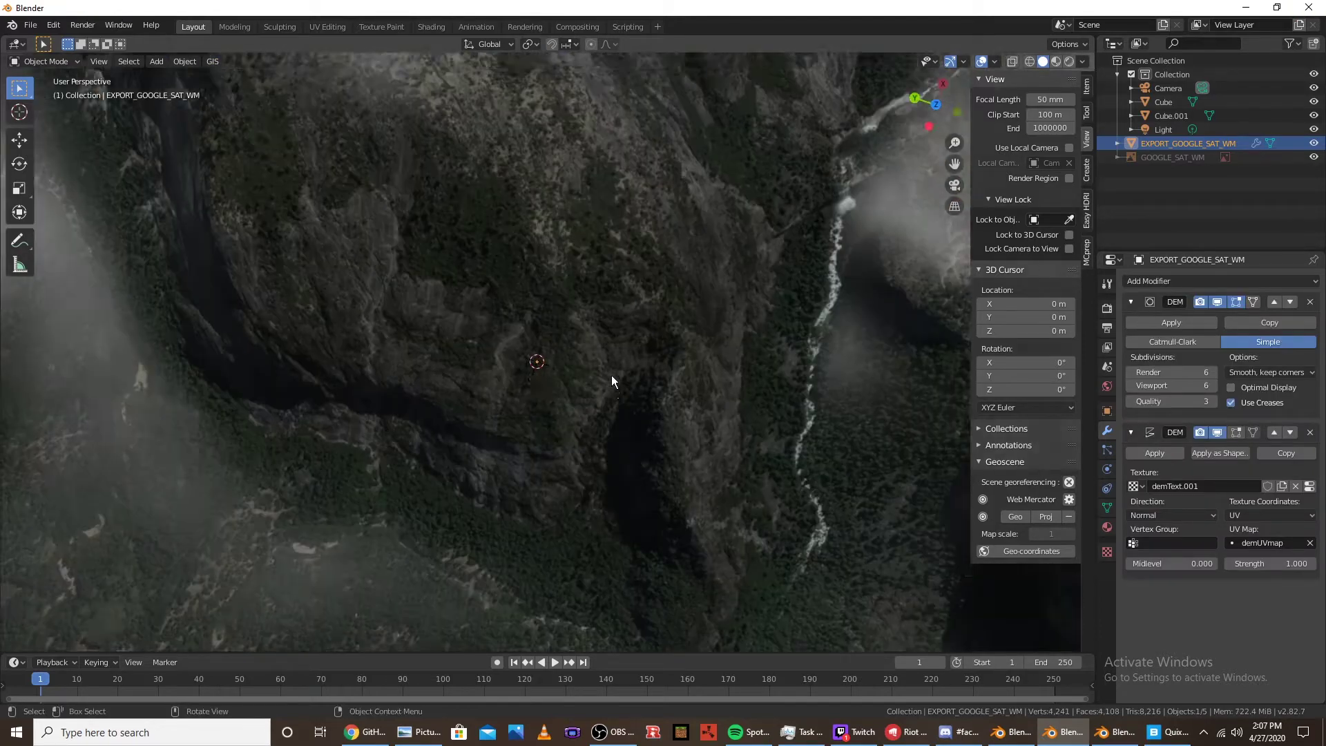
scroll(626, 333, up, 6)
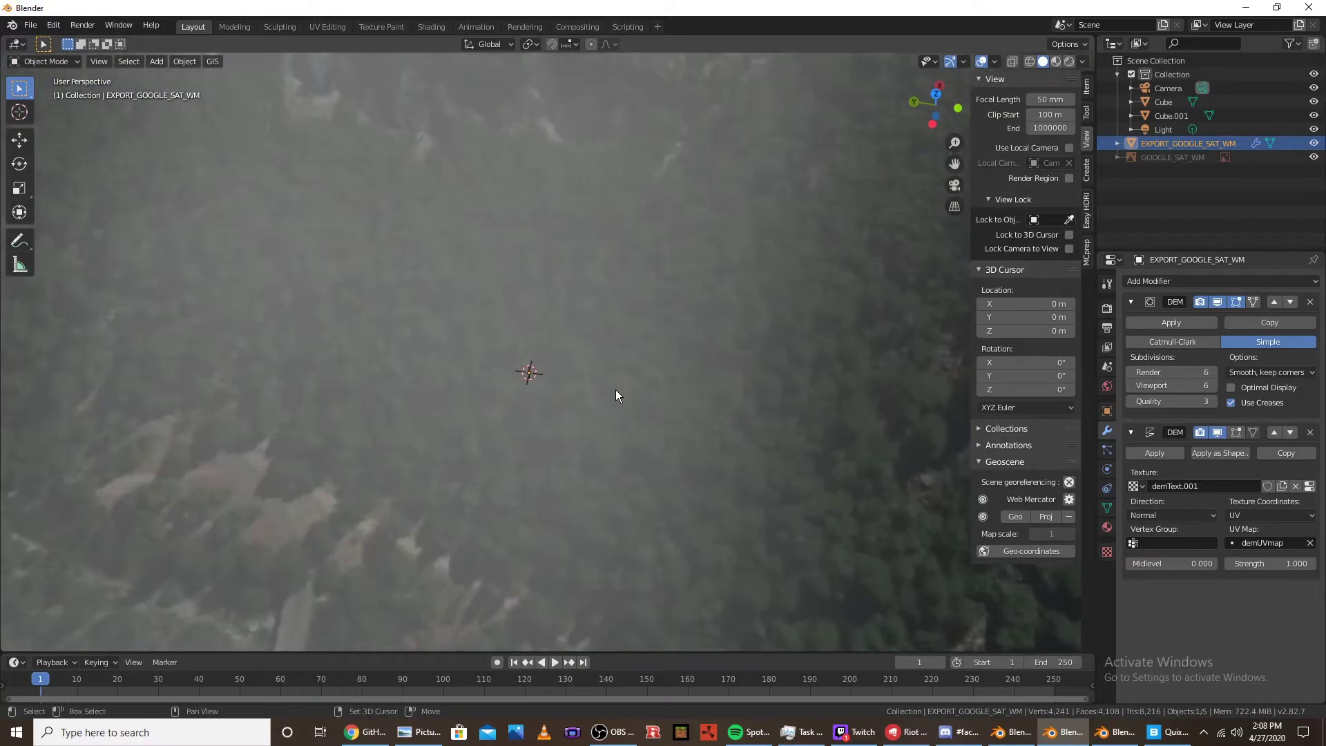
scroll(580, 342, down, 5)
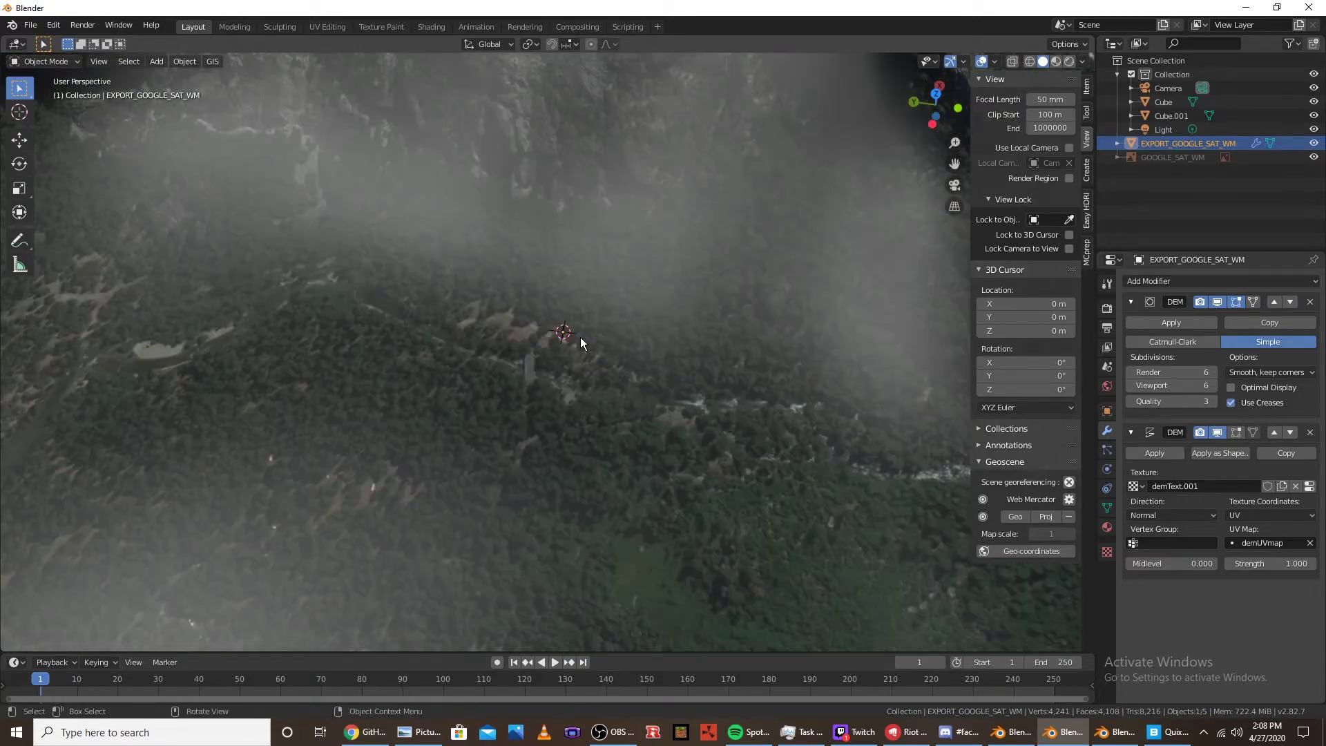
Inspect the terrain relief and cliffs from several angles, then apply its subdivision modifier
middle_drag(516, 346, 703, 319)
scroll(483, 428, up, 3)
scroll(701, 313, down, 3)
middle_drag(664, 421, 440, 424)
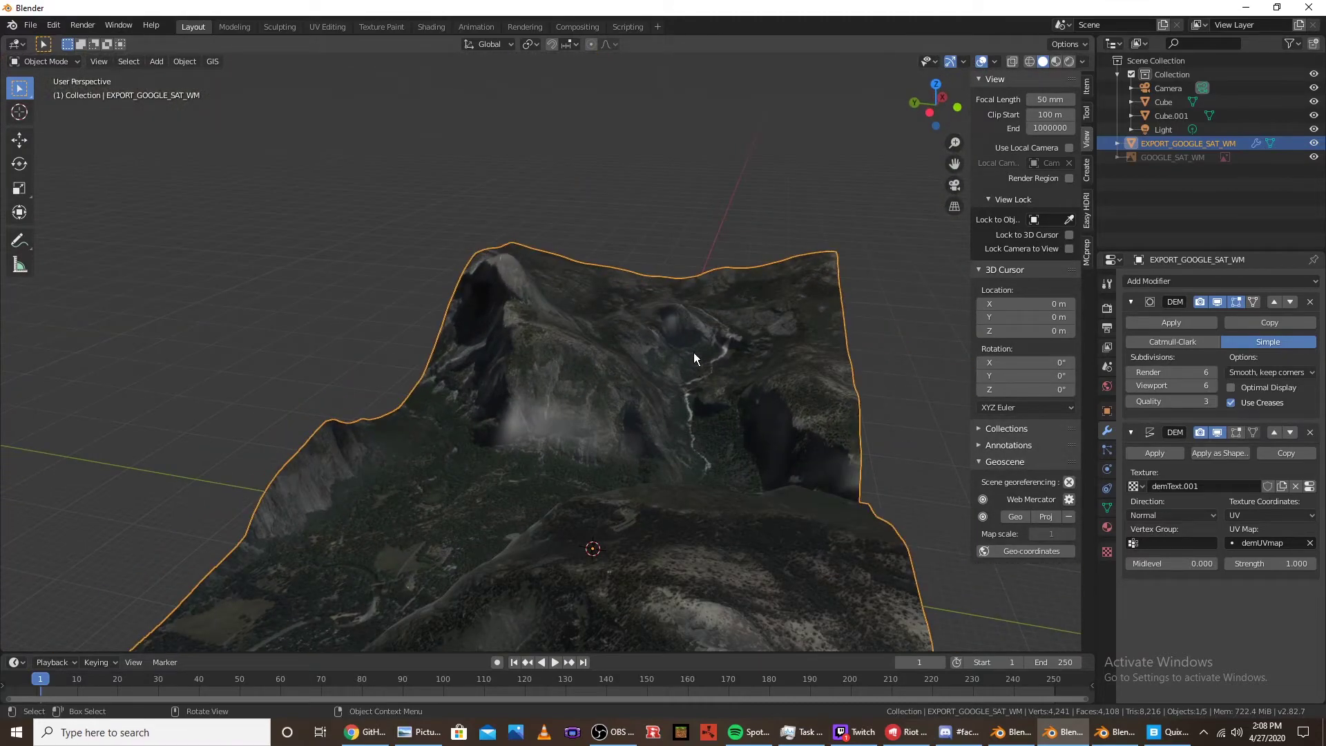
middle_drag(693, 358, 565, 434)
middle_drag(918, 444, 1132, 345)
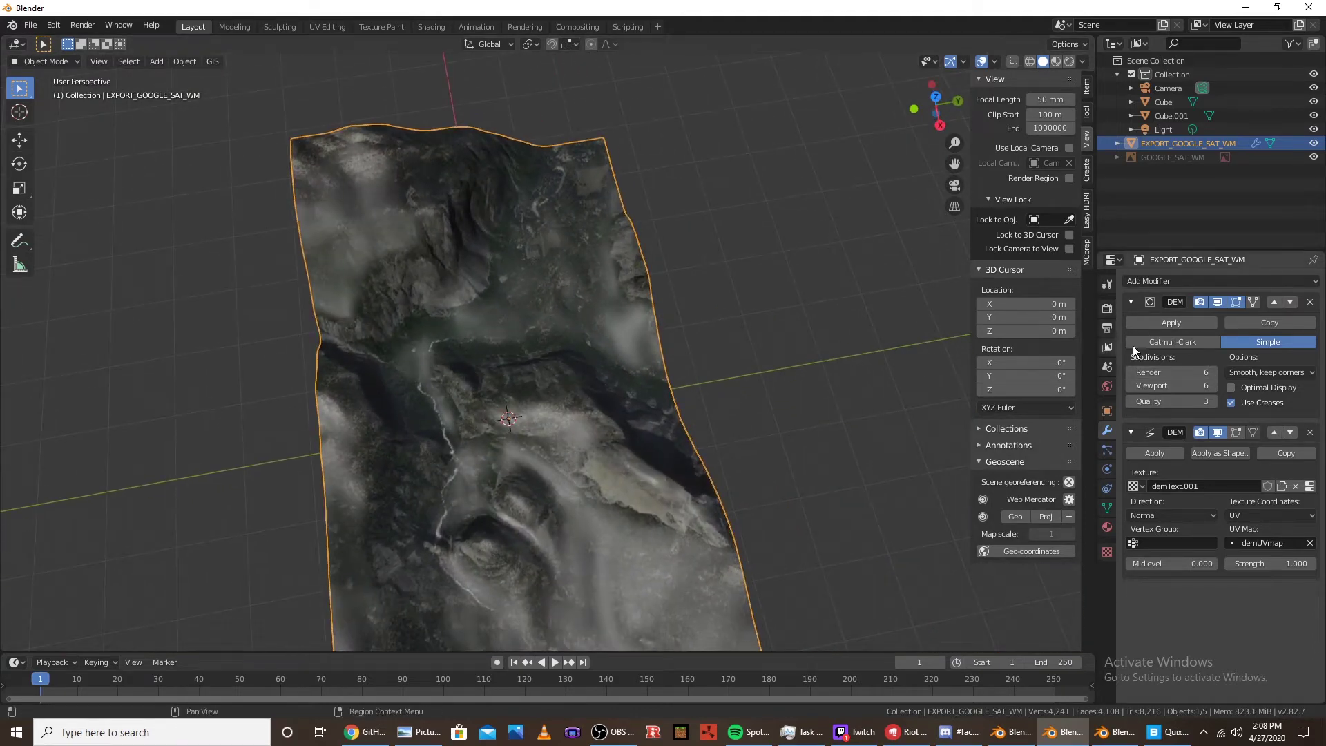
click(1197, 325)
Apply the displacement, then add and apply a level-2 Subdivision Surface for 66,065 vertices
click(1171, 322)
click(1166, 283)
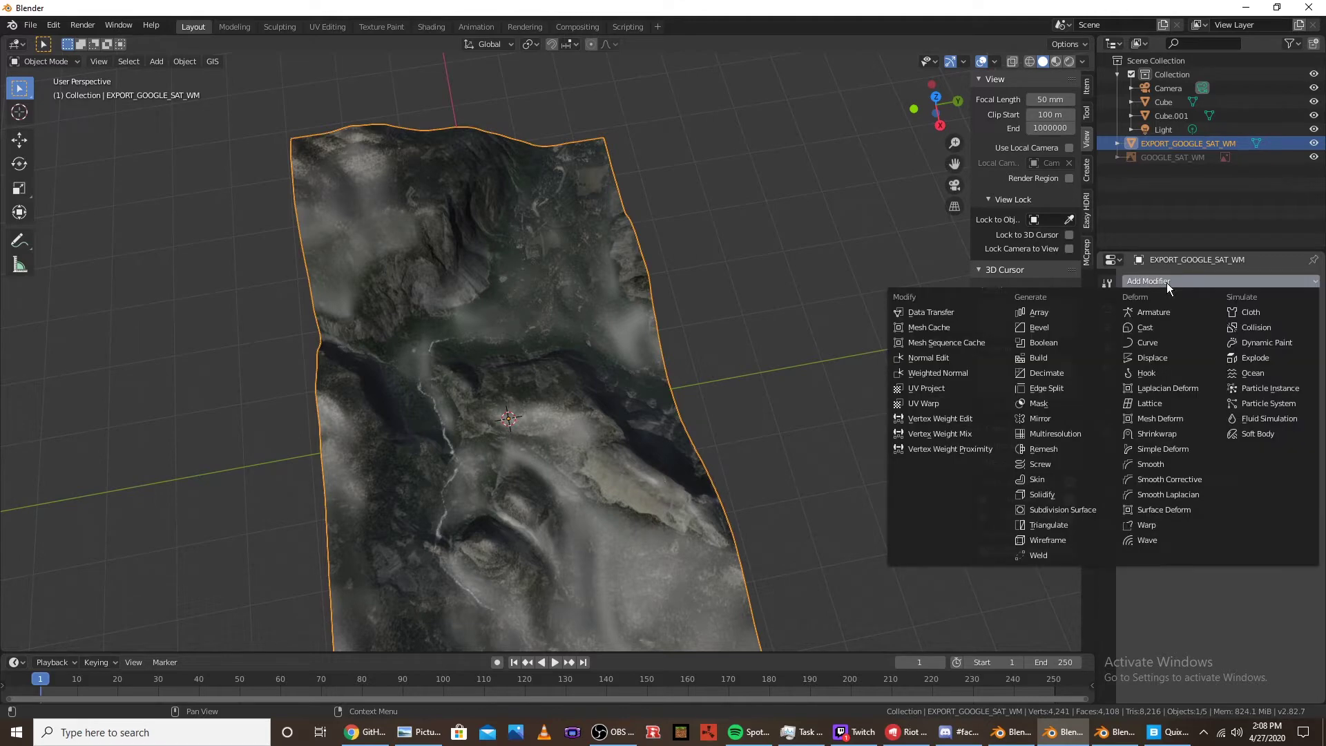
click(1049, 508)
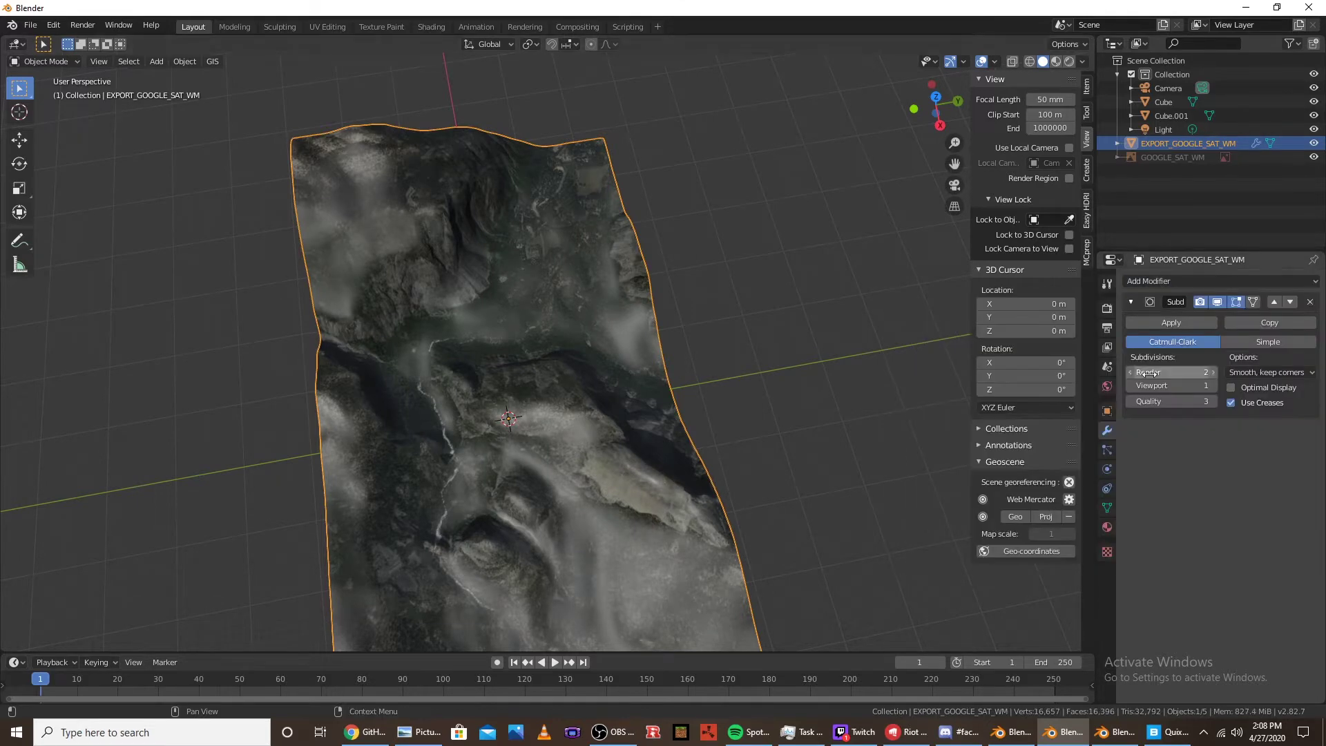
click(1213, 385)
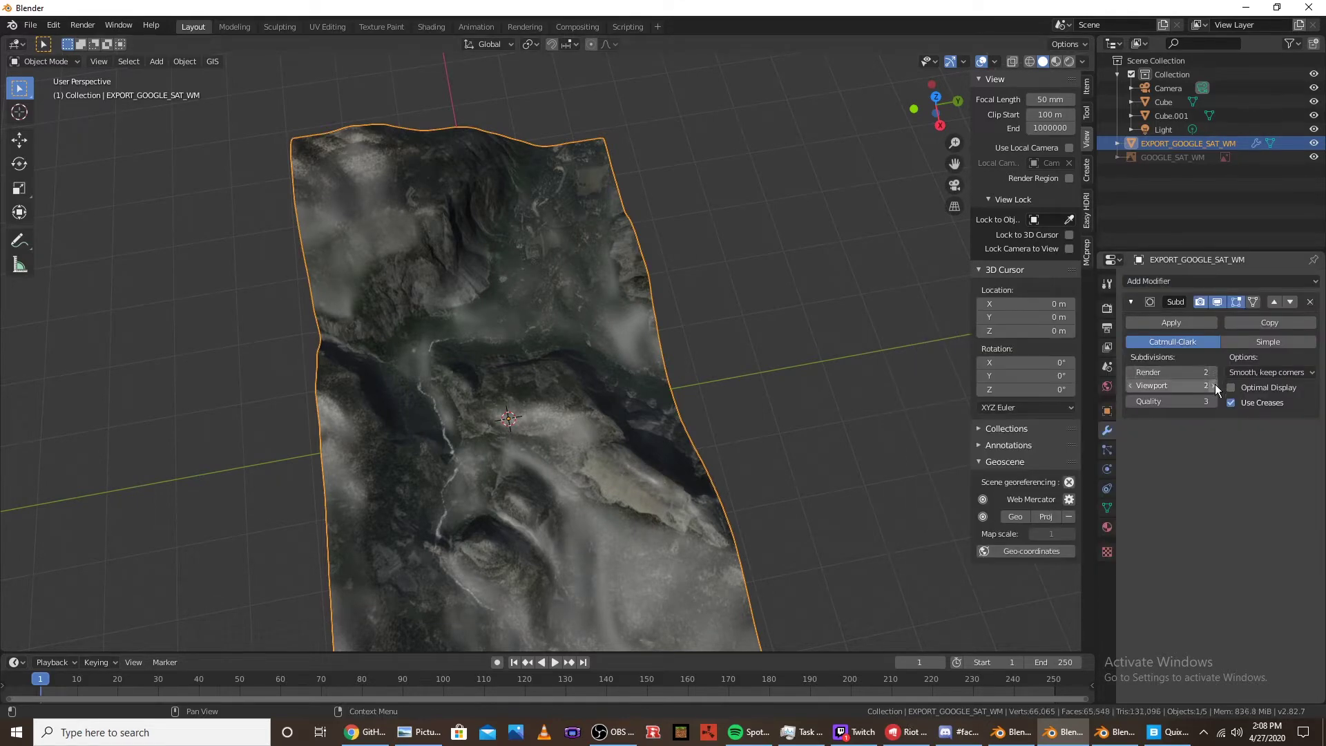
click(1191, 325)
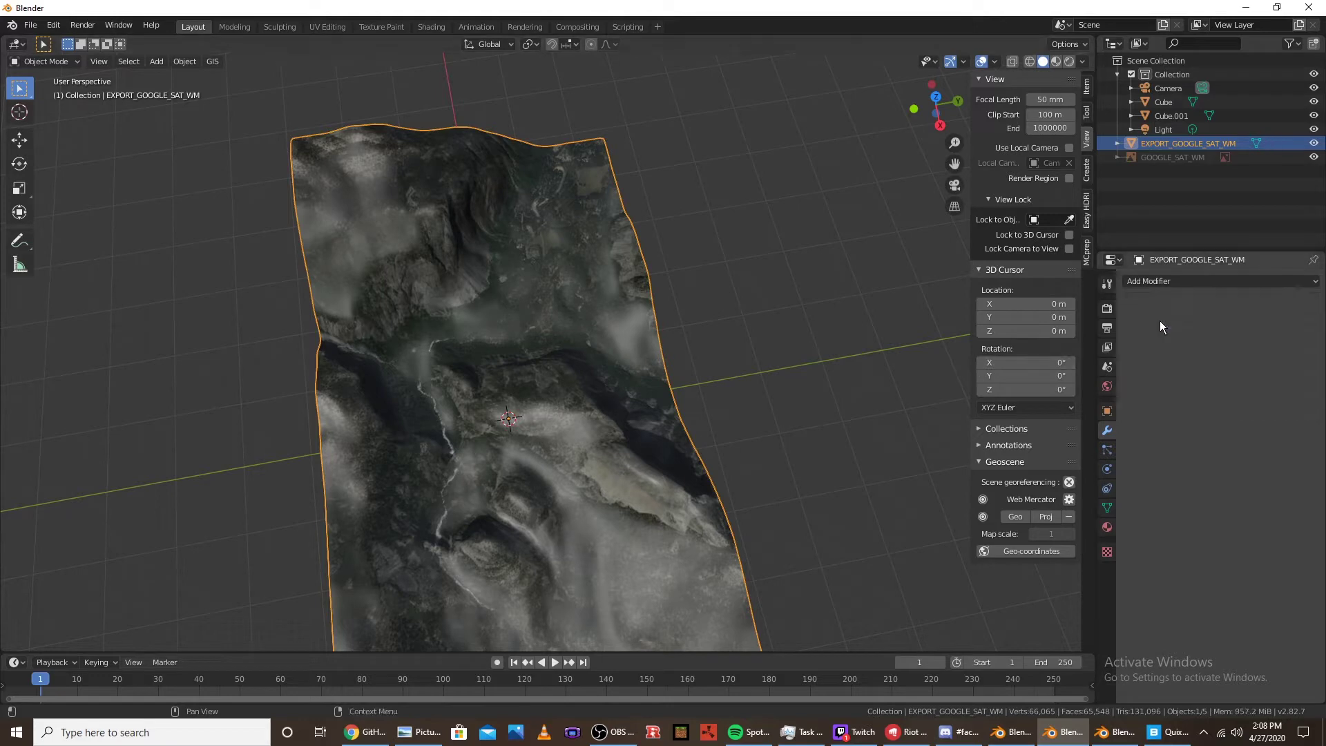
middle_drag(466, 430, 703, 324)
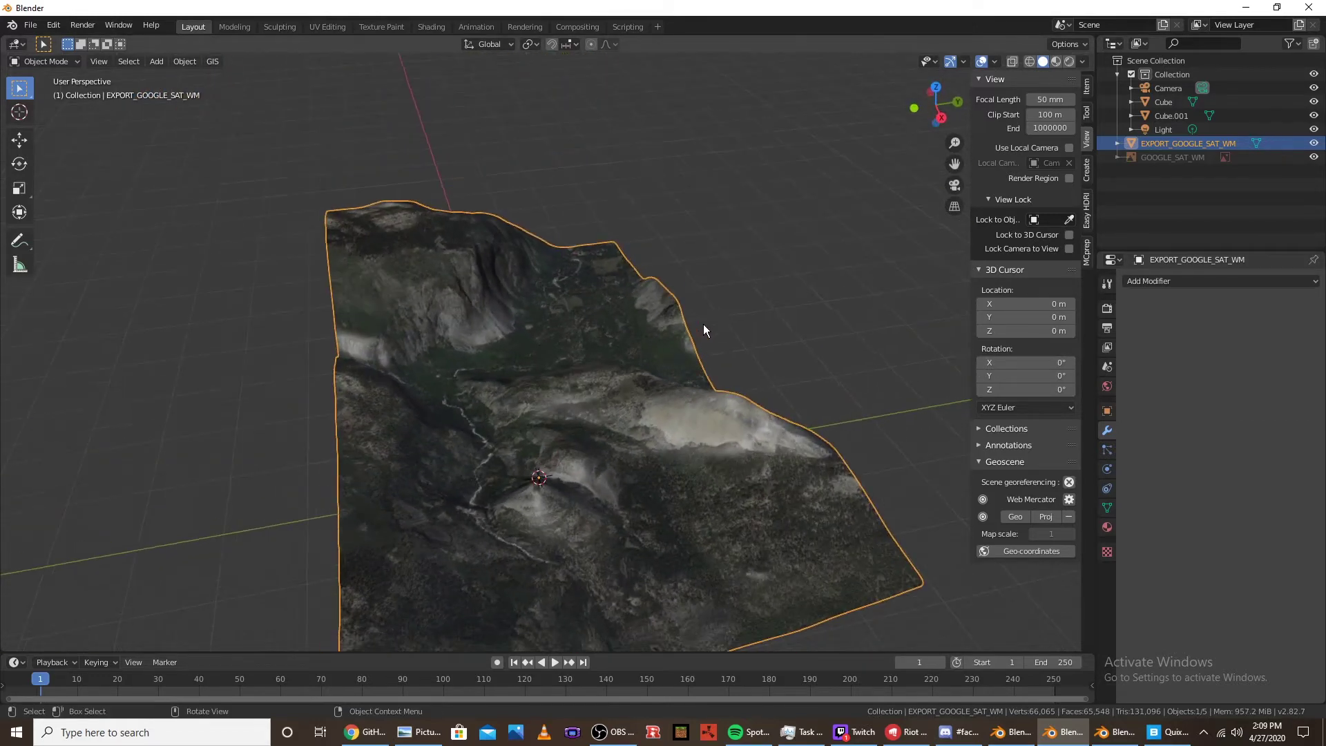
click(73, 62)
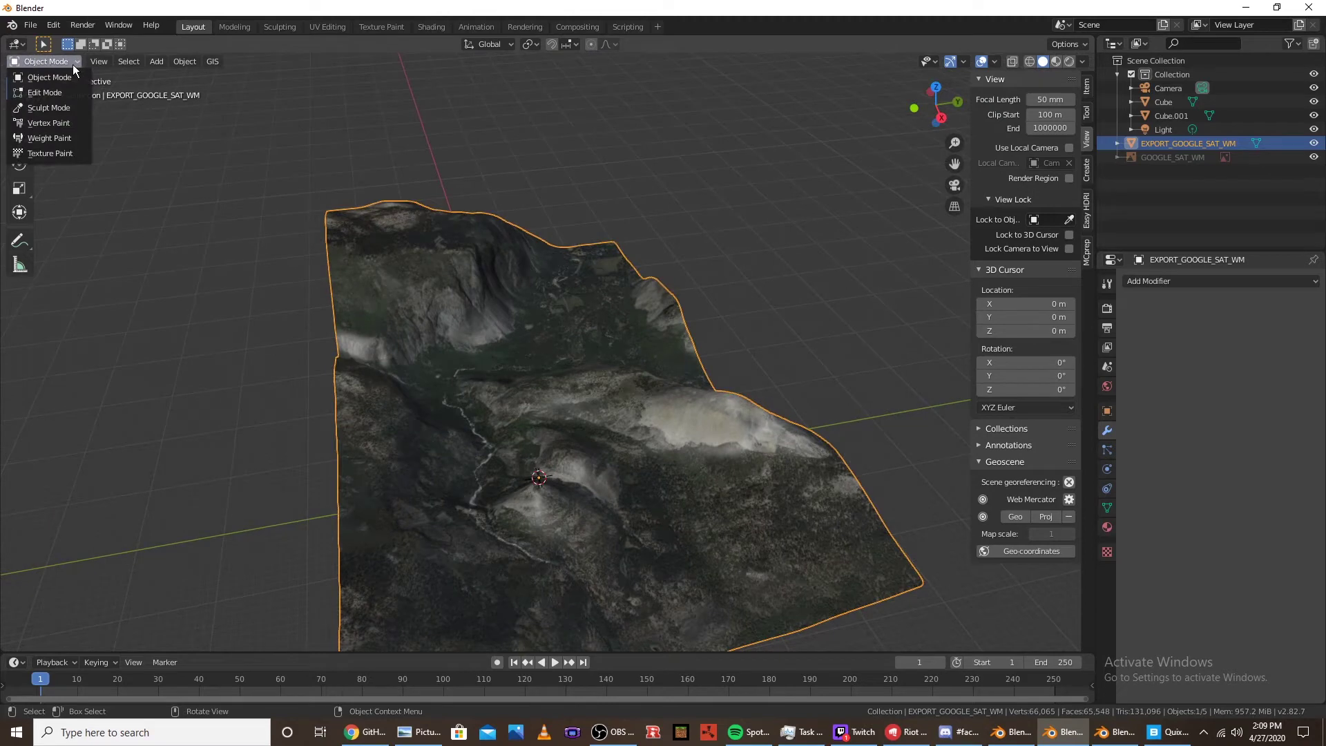
In Weight Paint mode, paint weight 1.000 over a terrain area, erasing excess with 0.000
click(57, 132)
mouse_move(645, 414)
middle_down()
mouse_move(675, 495)
mouse_move(643, 486)
middle_up()
scroll(643, 486, up, 3)
scroll(643, 486, up, 3)
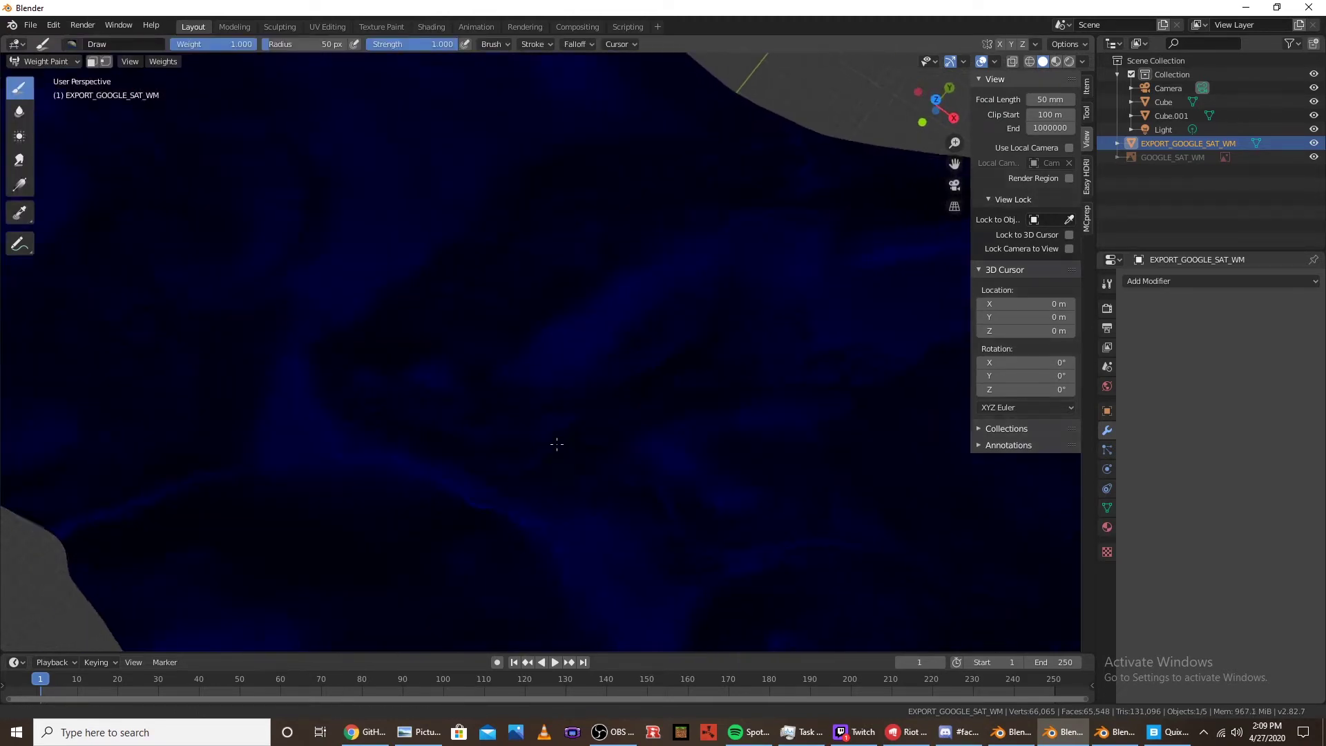
scroll(539, 415, down, 2)
shift+middle_drag(539, 414, 817, 512)
mouse_move(533, 295)
mouse_down()
mouse_move(467, 370)
mouse_move(532, 296)
mouse_move(444, 332)
mouse_move(502, 378)
mouse_move(524, 319)
mouse_move(474, 350)
mouse_move(449, 297)
mouse_move(488, 264)
mouse_move(406, 267)
mouse_move(432, 248)
mouse_move(320, 379)
mouse_move(373, 362)
mouse_move(349, 369)
mouse_move(411, 259)
mouse_move(407, 376)
mouse_move(347, 415)
mouse_up()
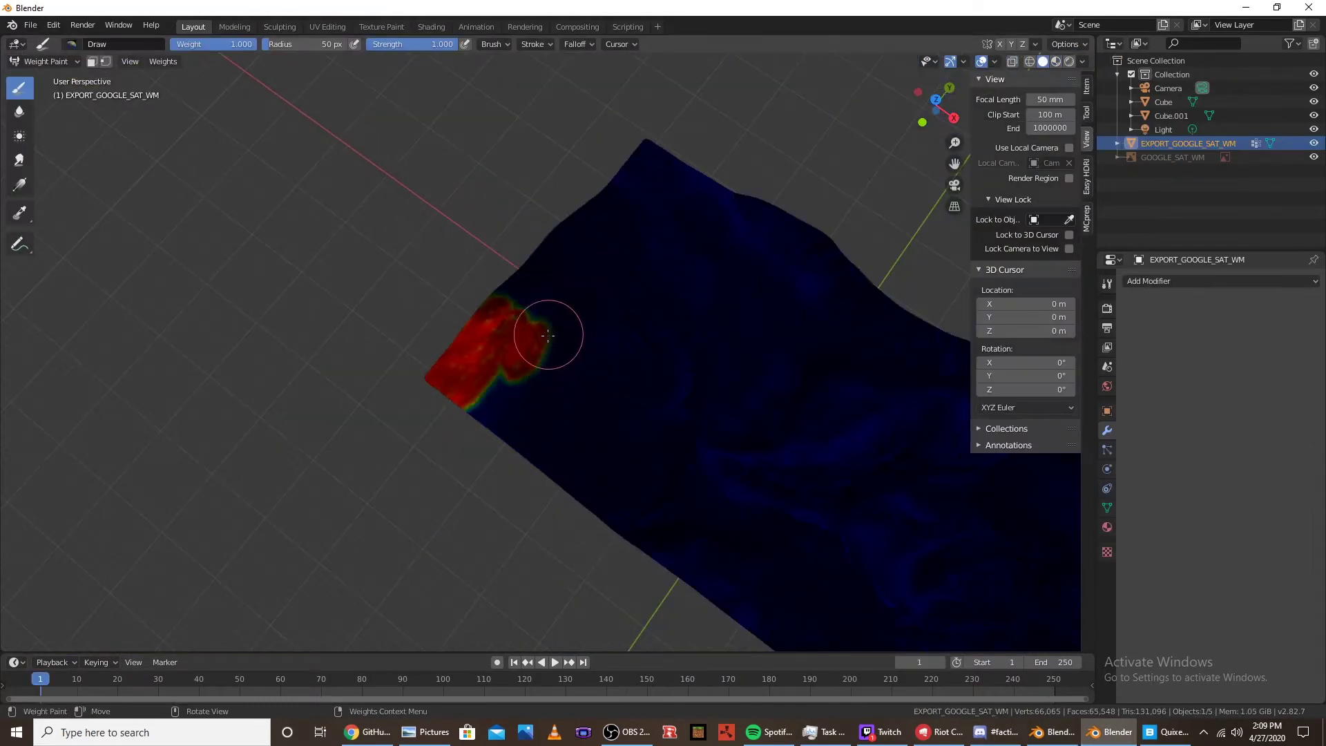
mouse_move(548, 335)
mouse_down()
mouse_move(602, 285)
mouse_move(526, 370)
mouse_move(527, 458)
mouse_up()
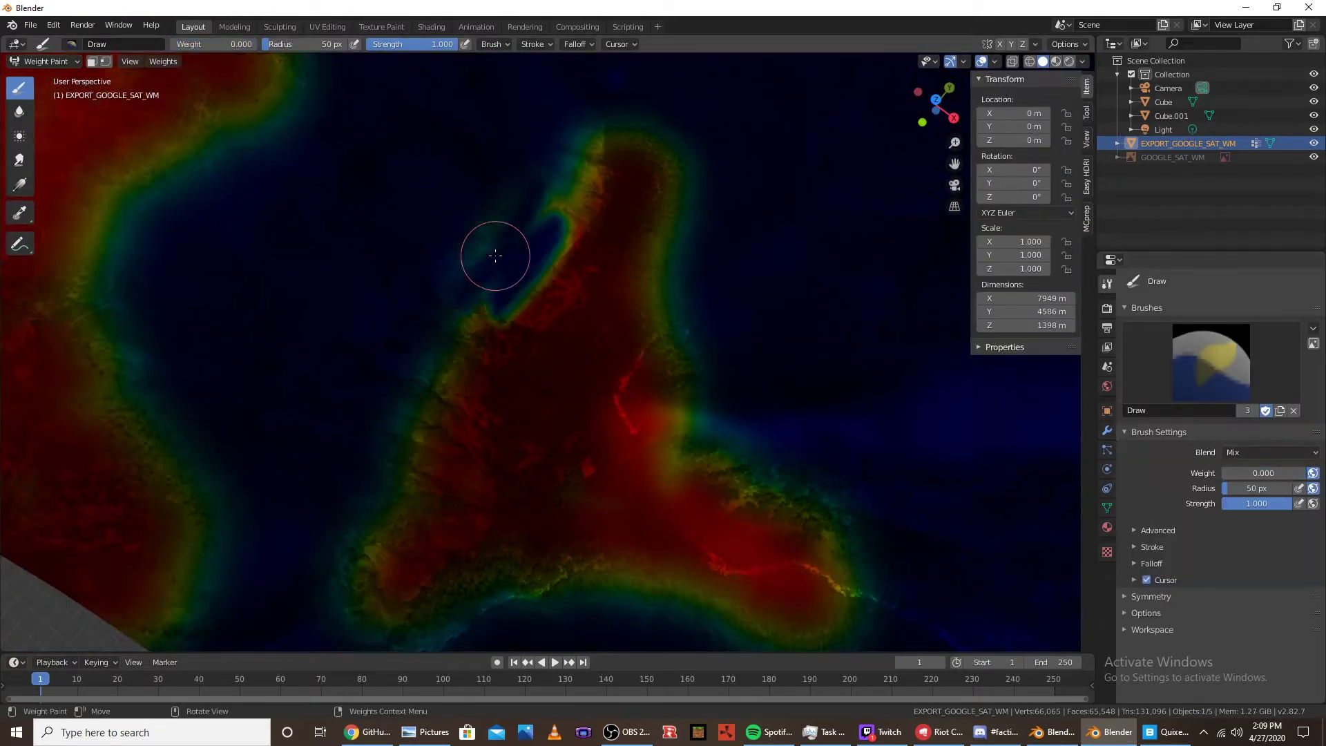
mouse_move(488, 258)
mouse_down()
mouse_move(464, 482)
mouse_move(423, 467)
mouse_up()
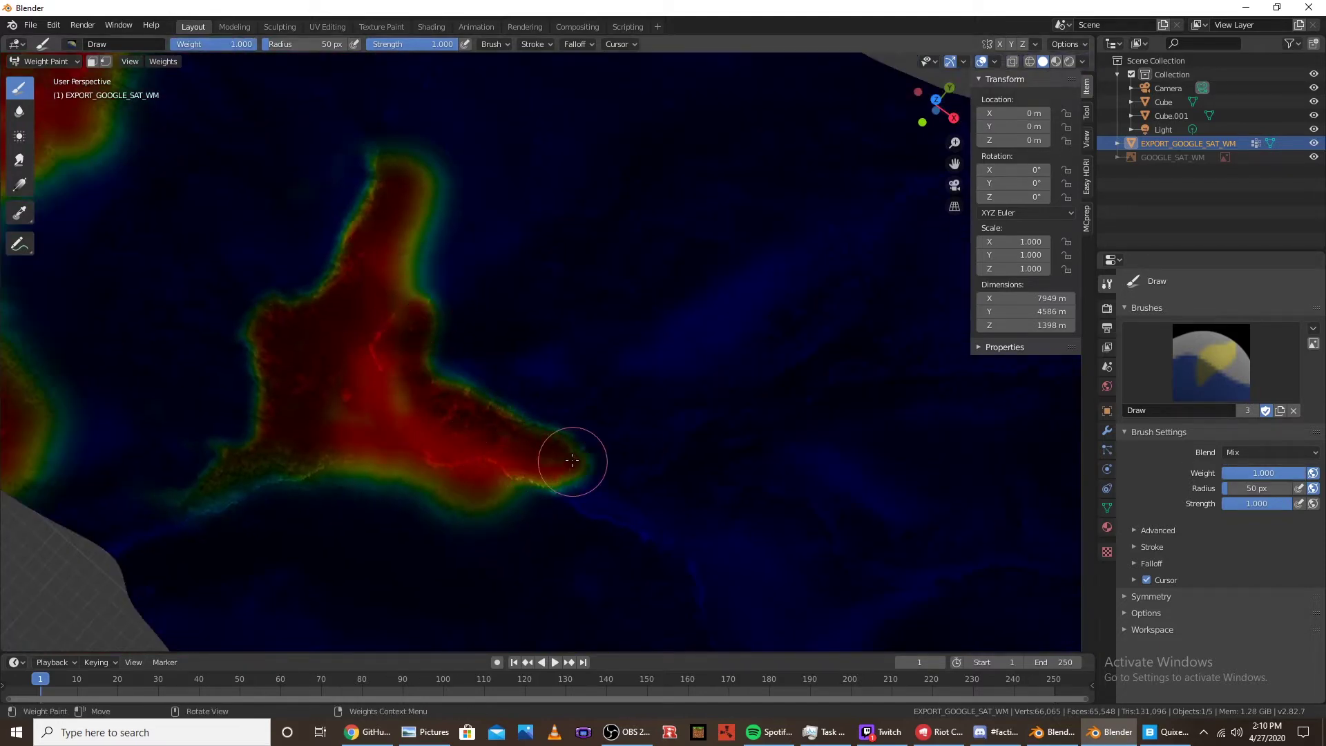
Paint more full-weight strokes across and along the edge of the red region
middle_drag(444, 527, 639, 393)
scroll(640, 393, up, 5)
mouse_move(734, 545)
middle_down()
mouse_move(550, 329)
mouse_move(718, 375)
middle_up()
drag(718, 374, 372, 415)
mouse_move(372, 414)
middle_down()
mouse_move(761, 468)
mouse_move(573, 449)
middle_up()
drag(573, 448, 828, 386)
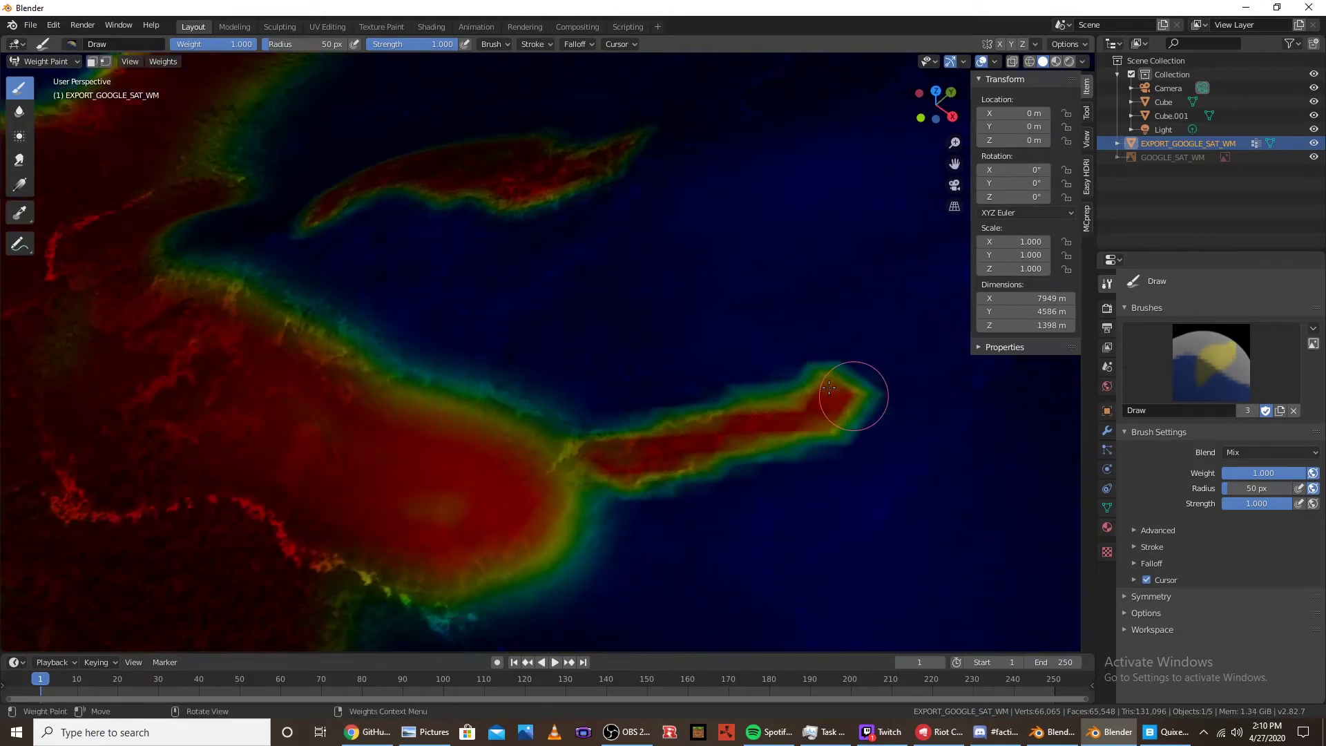
mouse_move(828, 386)
middle_down()
mouse_move(503, 438)
mouse_move(311, 379)
mouse_move(637, 420)
mouse_move(579, 433)
middle_up()
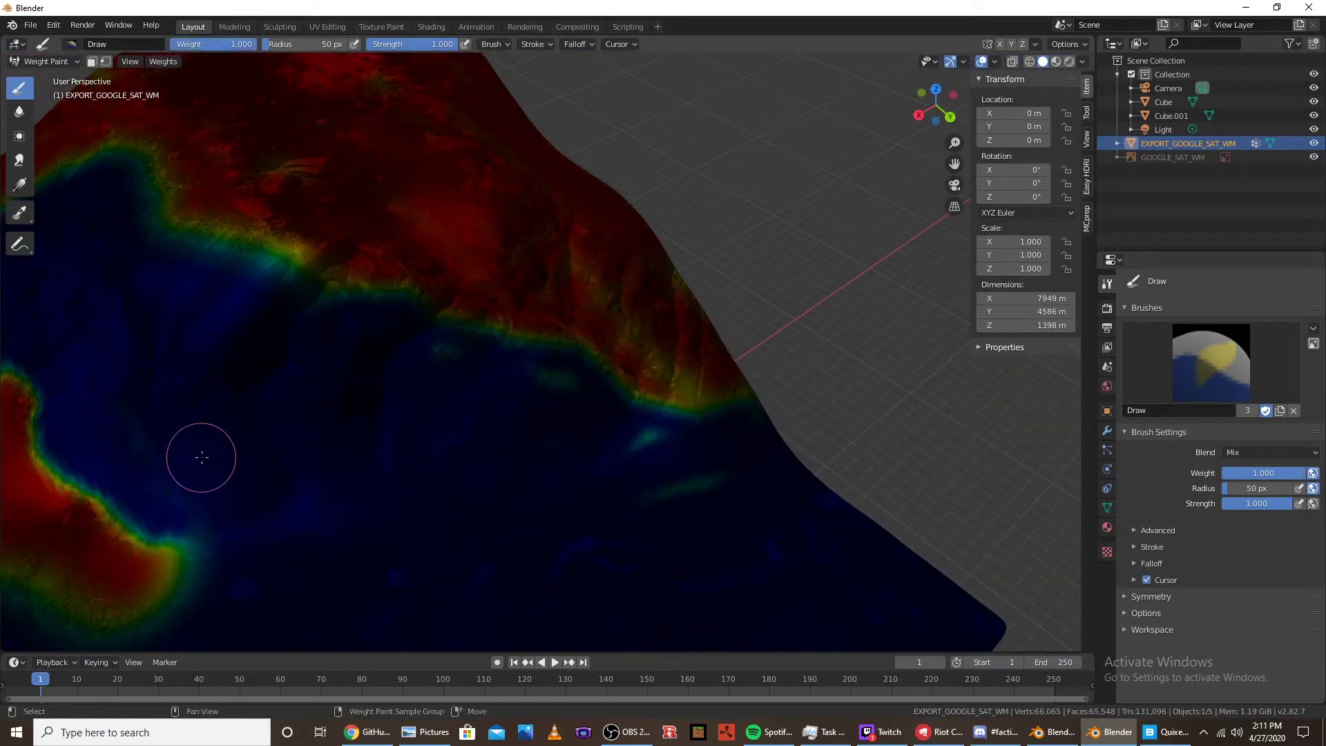
middle_drag(202, 457, 509, 228)
mouse_move(509, 228)
mouse_down()
mouse_move(444, 237)
mouse_move(349, 133)
mouse_move(297, 111)
mouse_up()
middle_drag(297, 110, 791, 273)
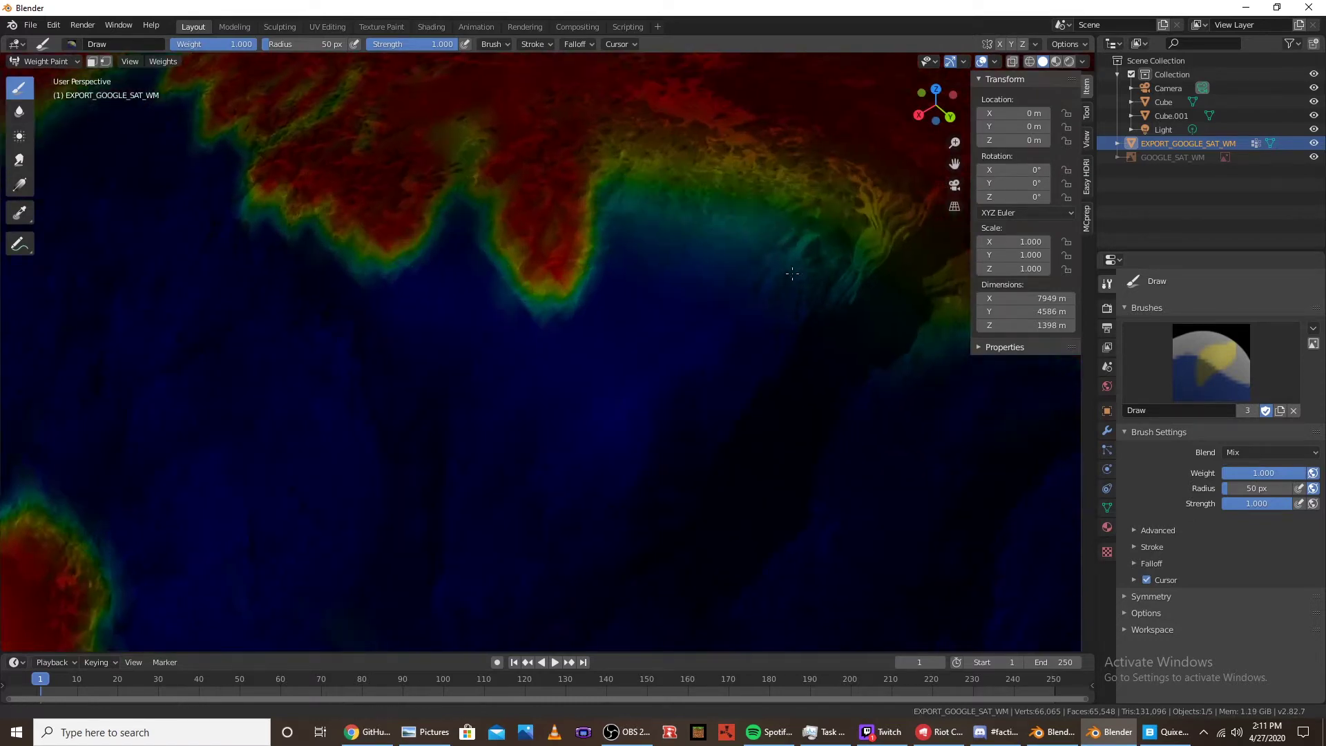
Touch up the weight along the red region's edge and review the painted terrain side-on
middle_drag(686, 222, 568, 361)
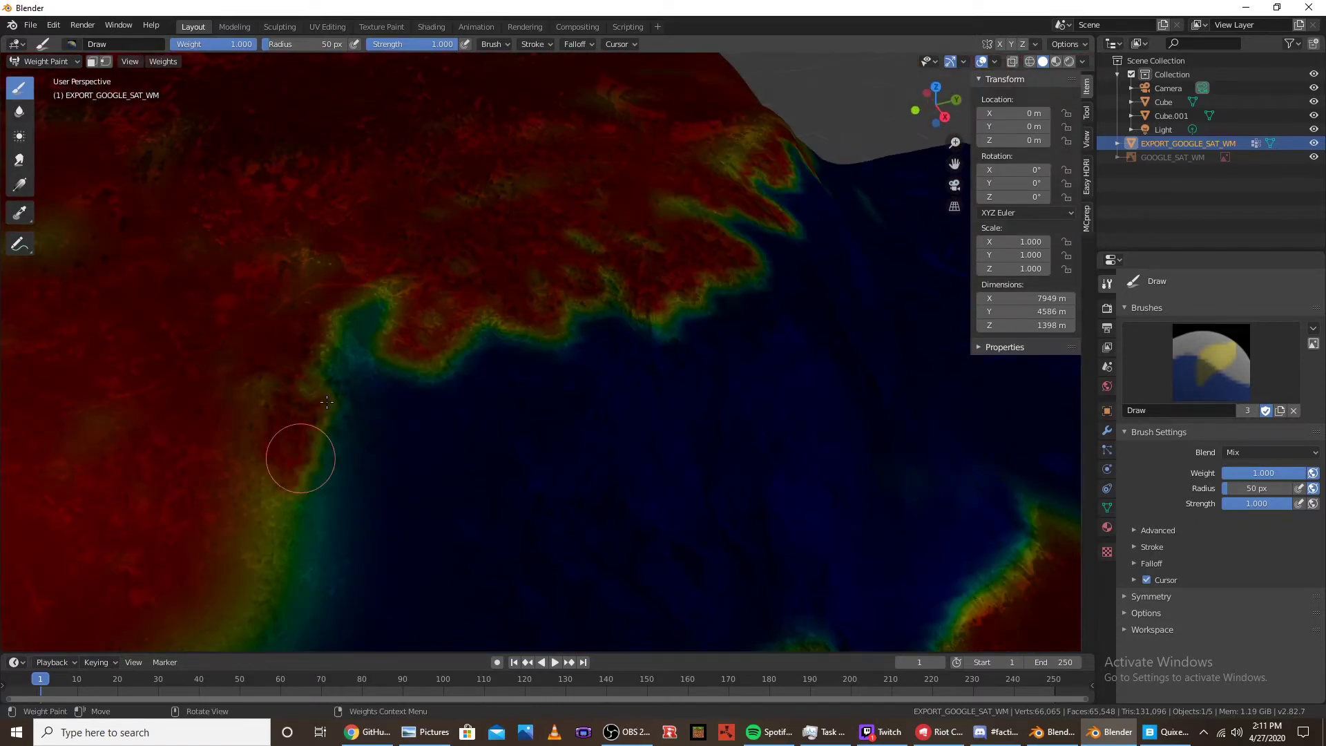
scroll(327, 401, down, 3)
mouse_move(272, 299)
mouse_down()
mouse_move(437, 163)
mouse_move(221, 314)
mouse_up()
scroll(740, 302, up, 2)
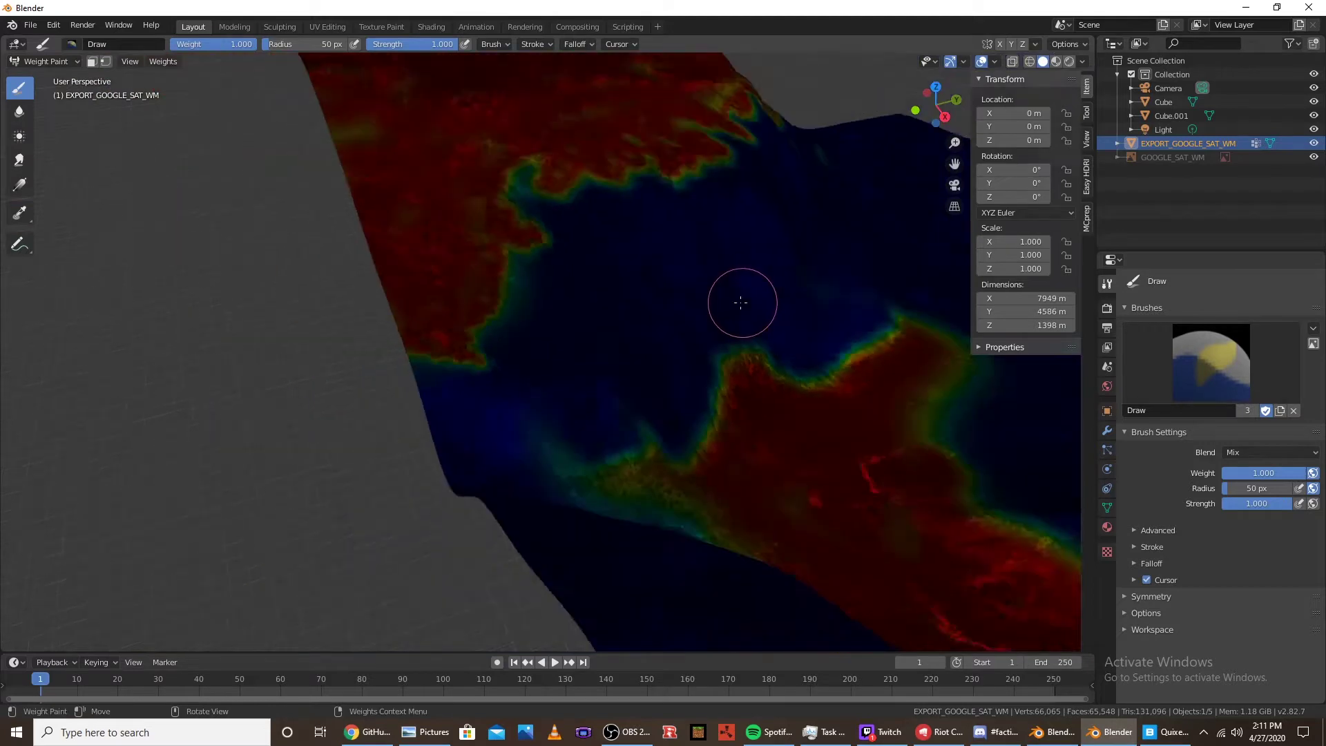
scroll(740, 302, down, 3)
middle_drag(704, 317, 717, 435)
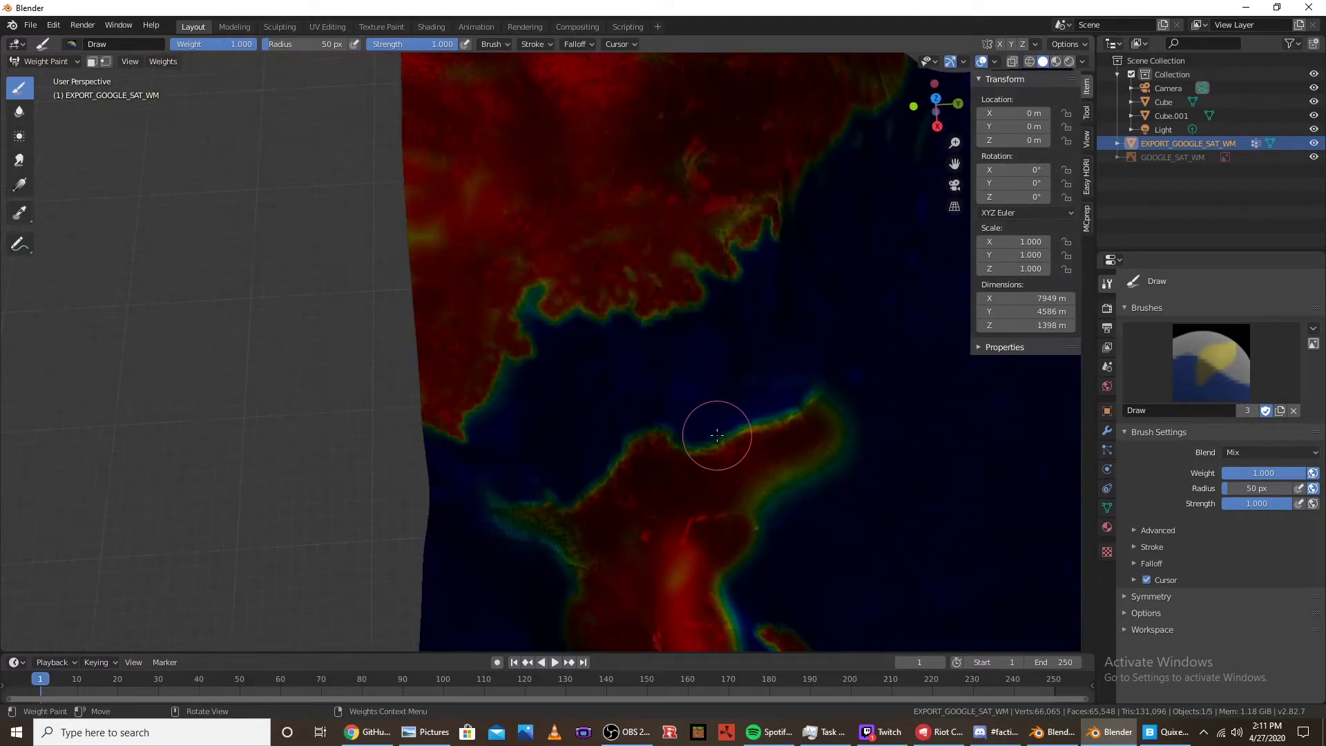
scroll(867, 403, down, 3)
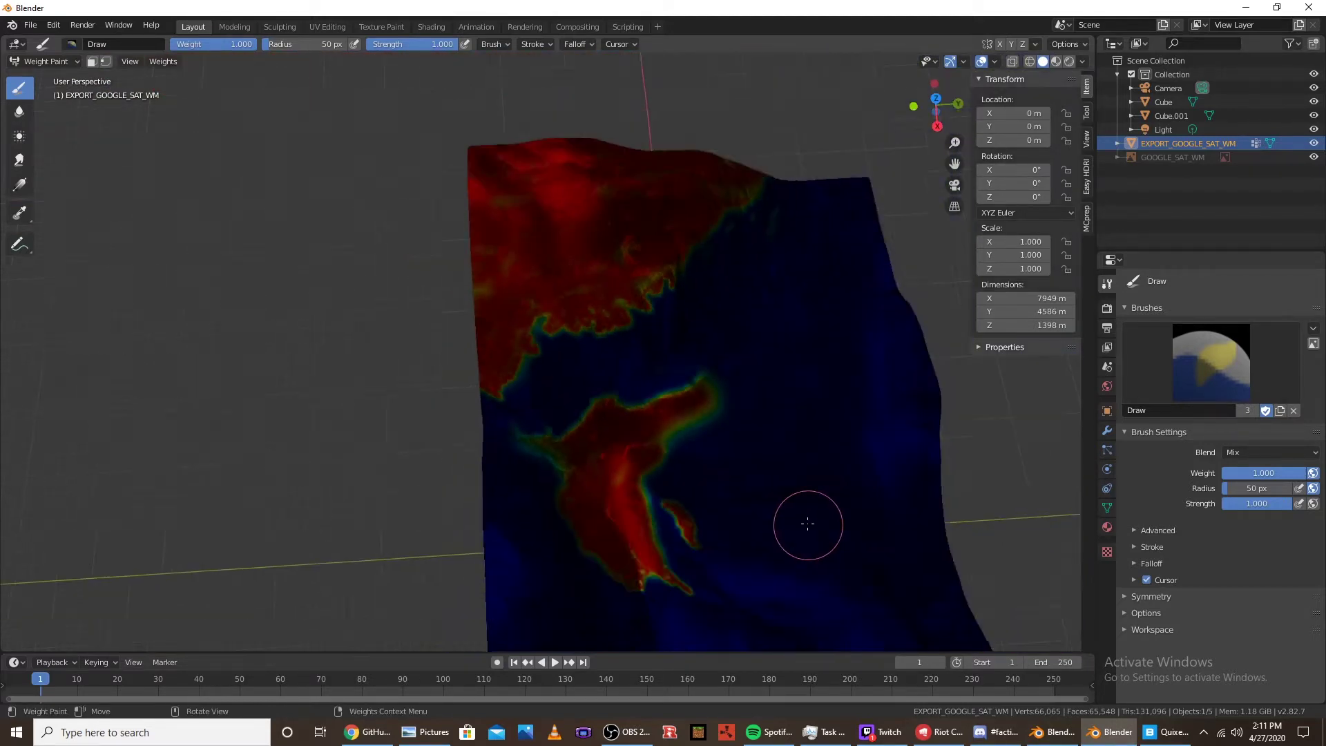
mouse_move(808, 524)
middle_down()
mouse_move(760, 435)
mouse_move(804, 491)
middle_up()
scroll(803, 491, up, 3)
scroll(804, 491, down, 3)
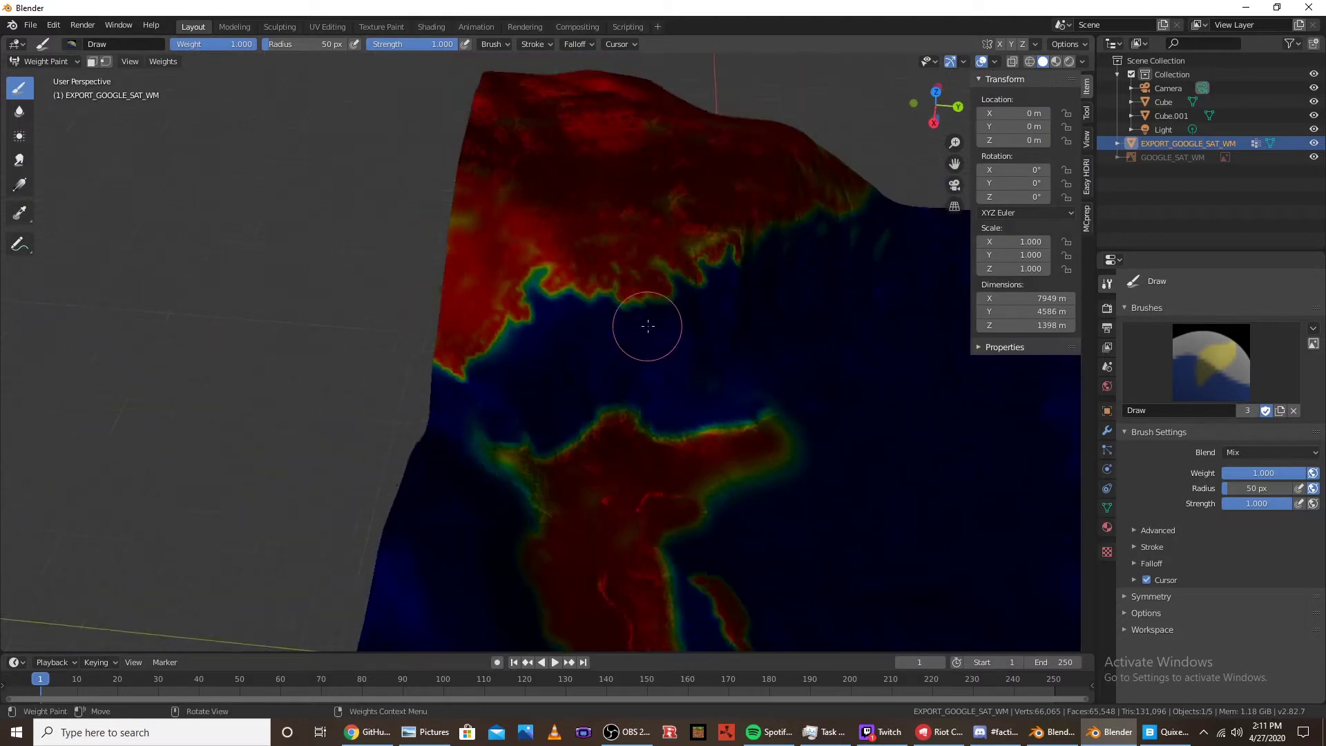
middle_drag(648, 320, 550, 237)
middle_drag(656, 465, 670, 391)
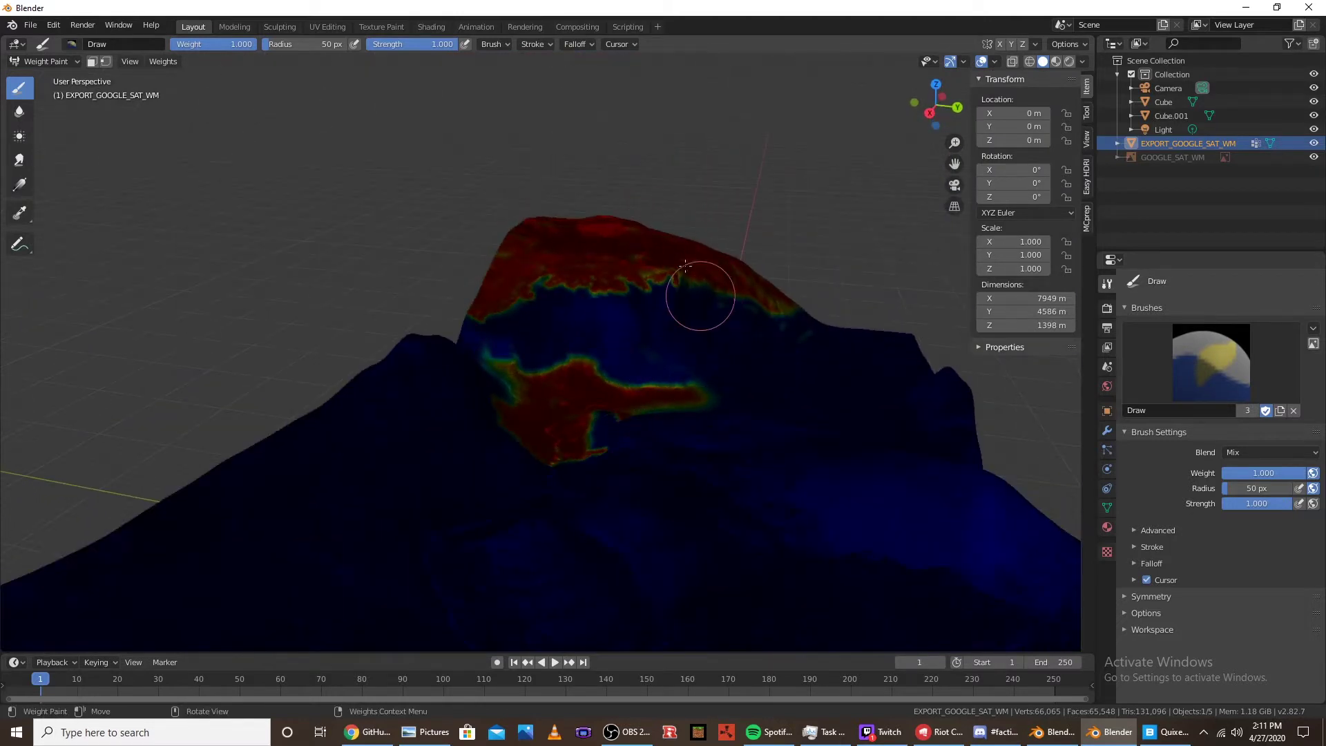
click(42, 61)
Return to Object Mode, set the 3D cursor on the valley floor, and add Camera.001 there
click(42, 76)
middle_drag(490, 427, 492, 439)
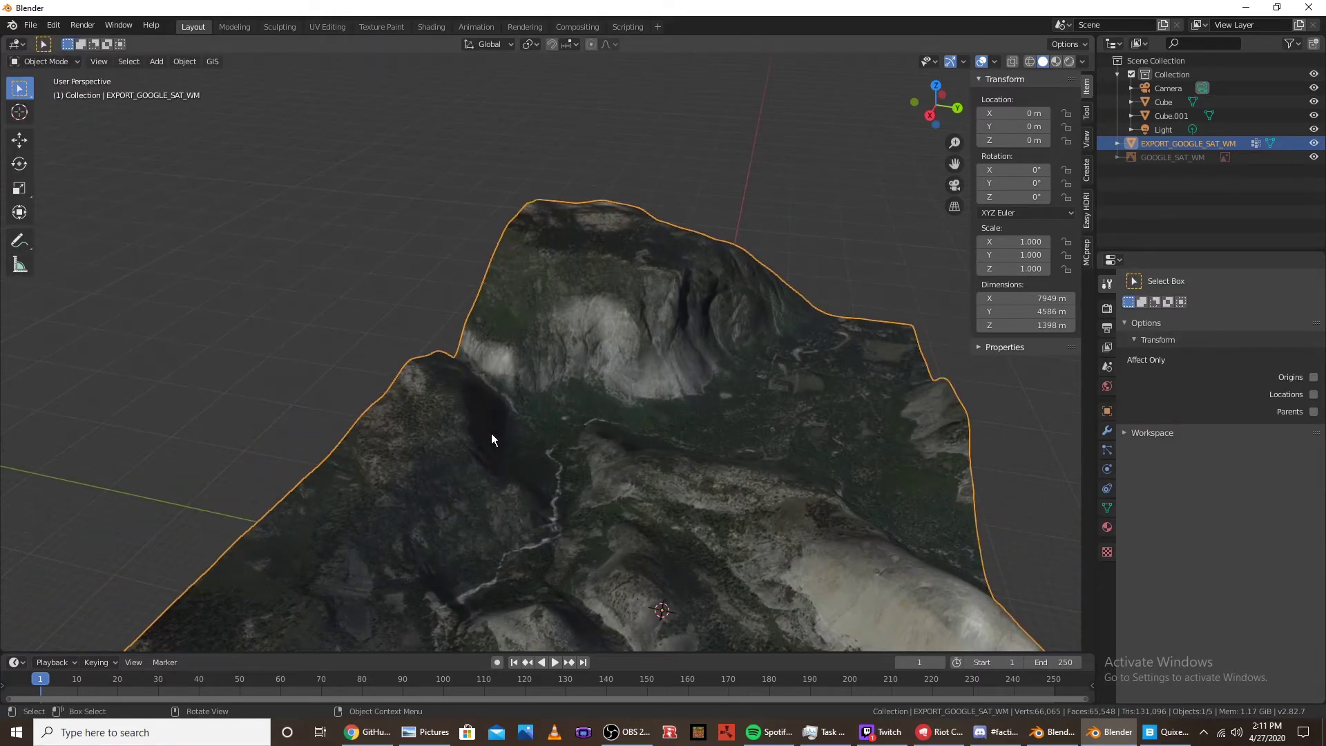
scroll(598, 466, up, 5)
middle_drag(579, 455, 607, 257)
click(19, 112)
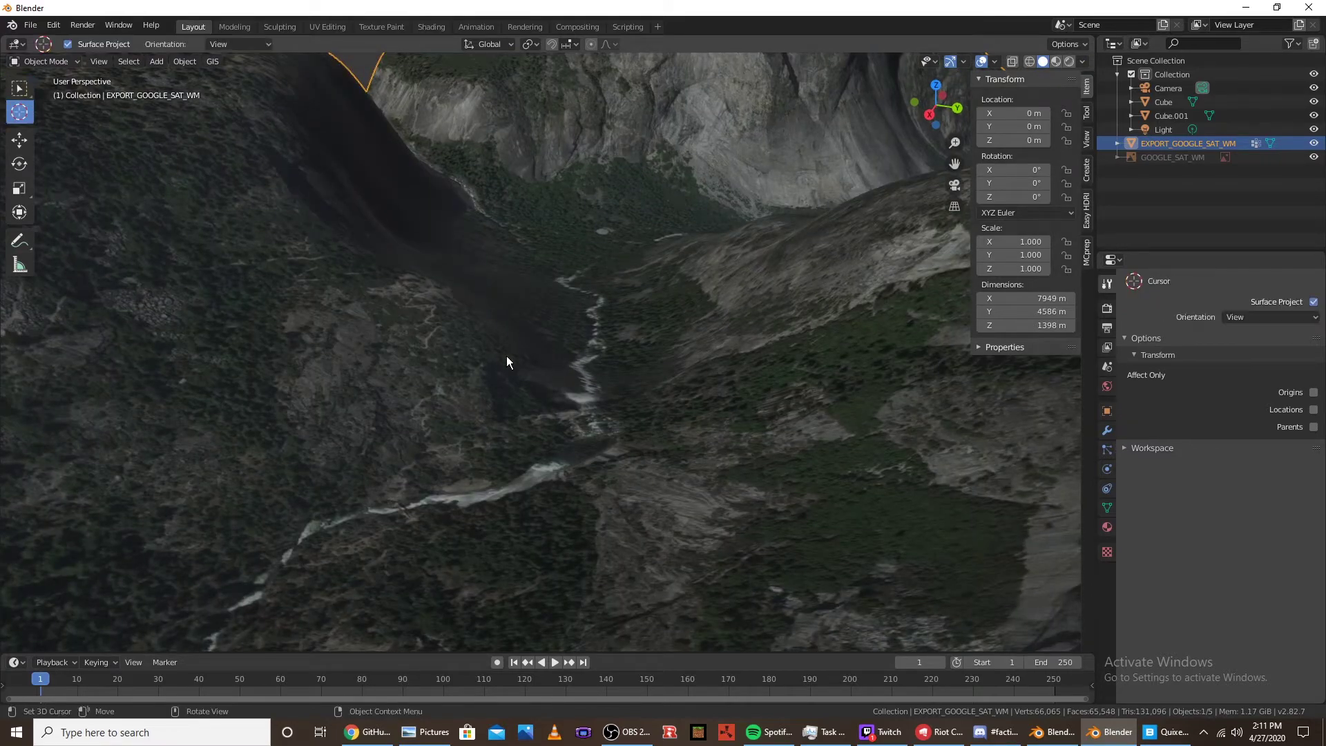
middle_drag(493, 373, 591, 412)
key(shift+a)
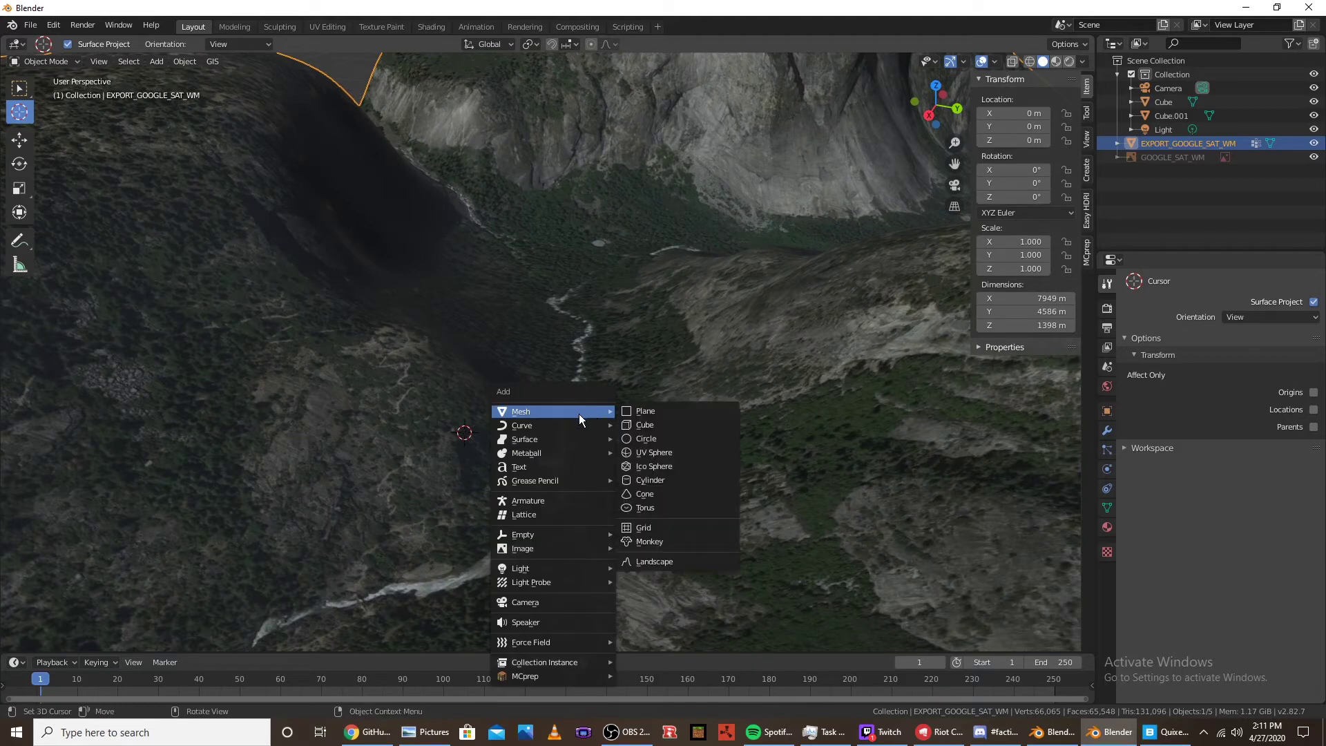
click(532, 602)
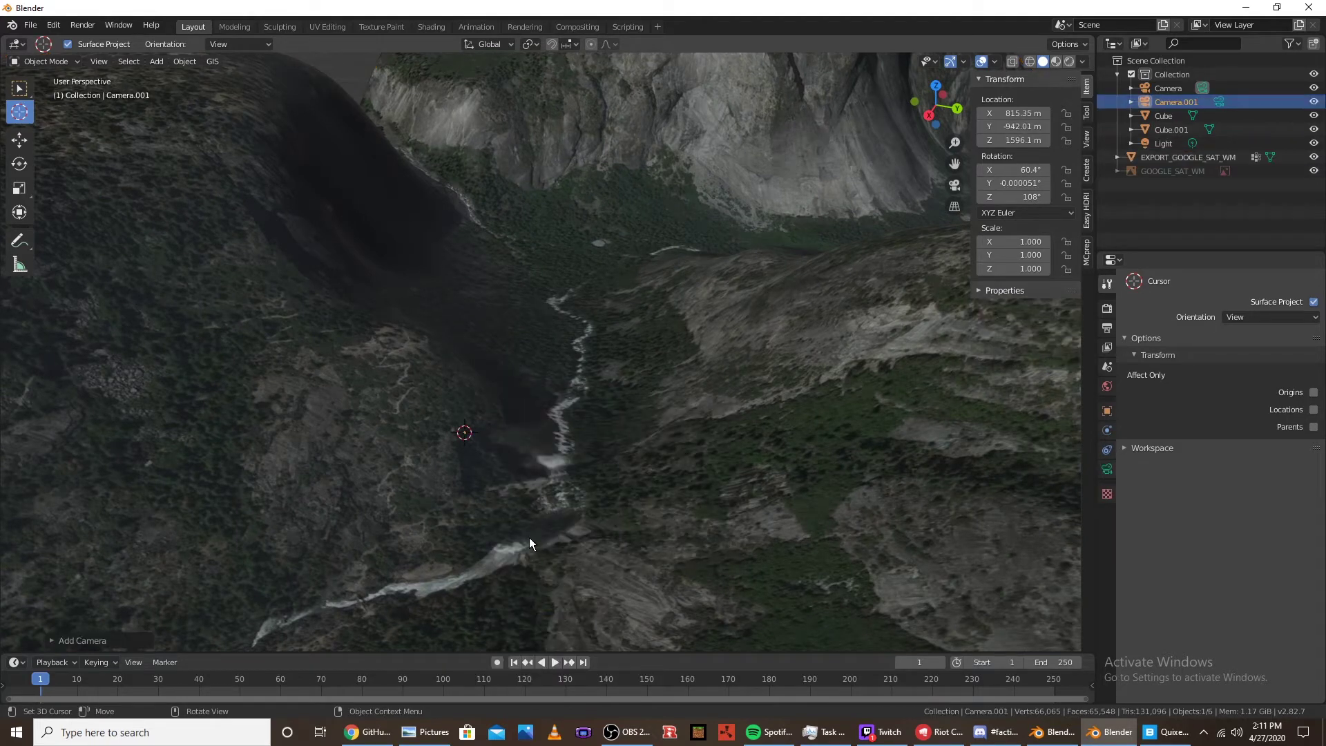
Turn the Outliner area into a second 3D Viewport through the camera and raise Camera.001 slightly
click(1114, 43)
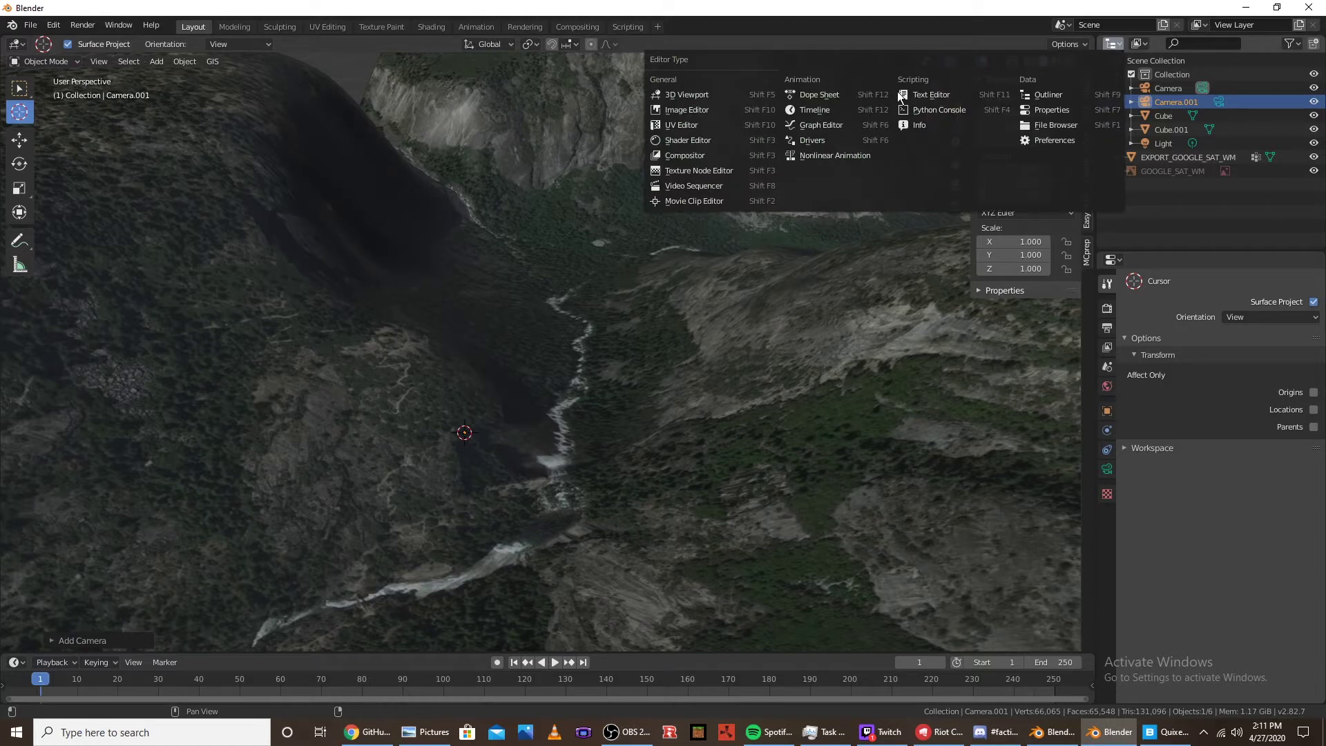
click(739, 98)
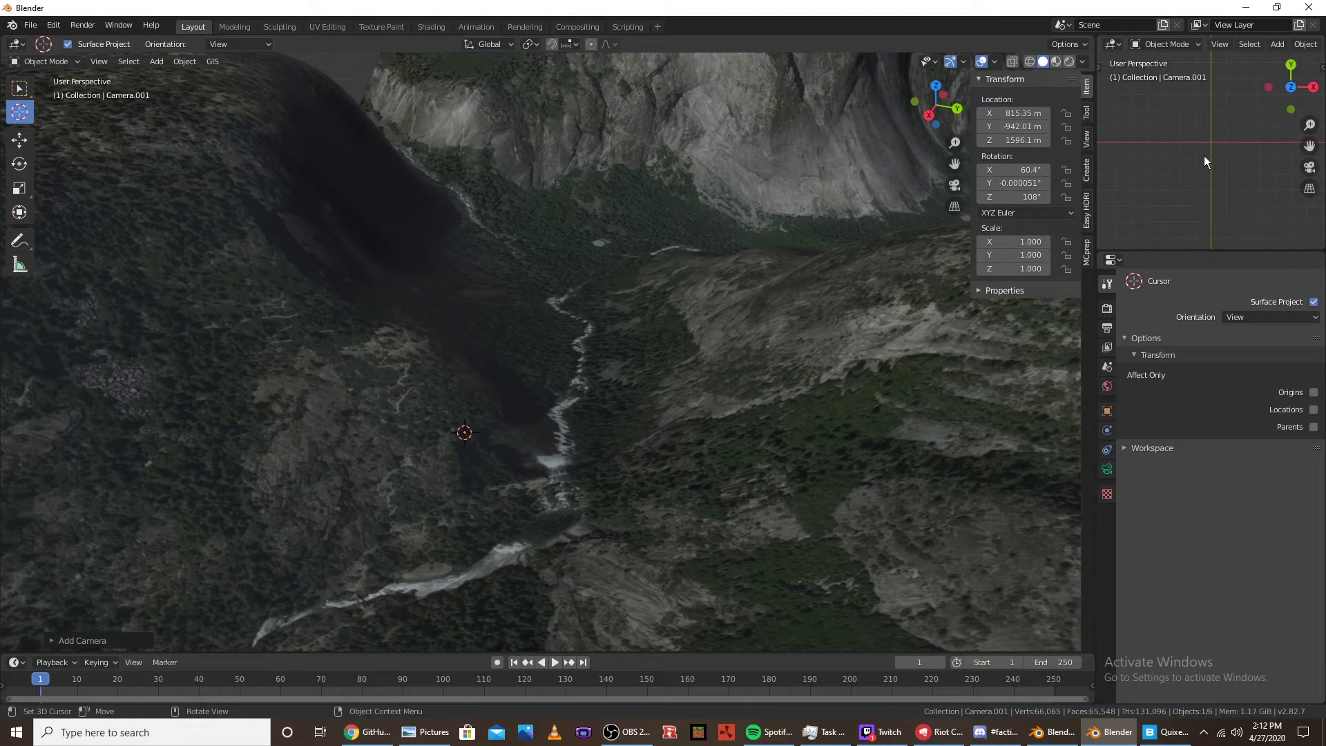
key(KP_0)
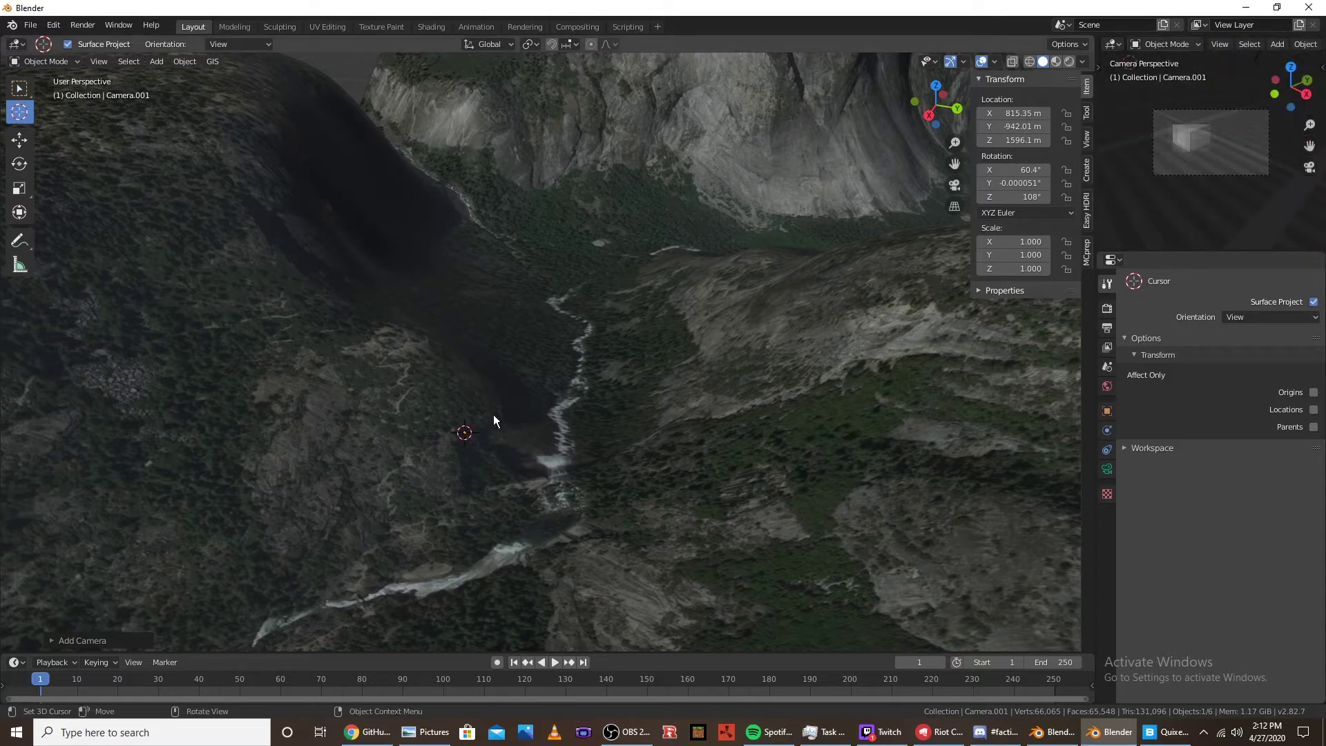
click(19, 140)
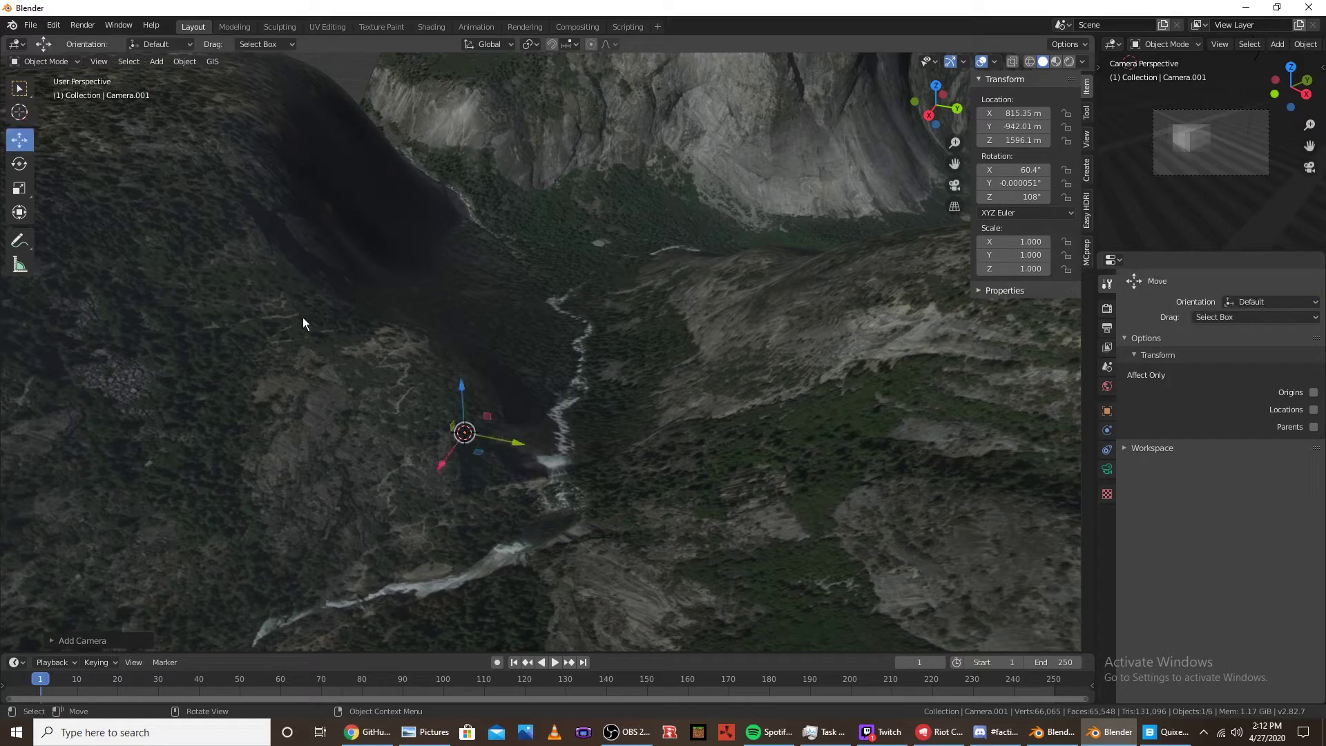
mouse_move(461, 398)
mouse_down()
mouse_move(457, 348)
mouse_move(468, 375)
mouse_up()
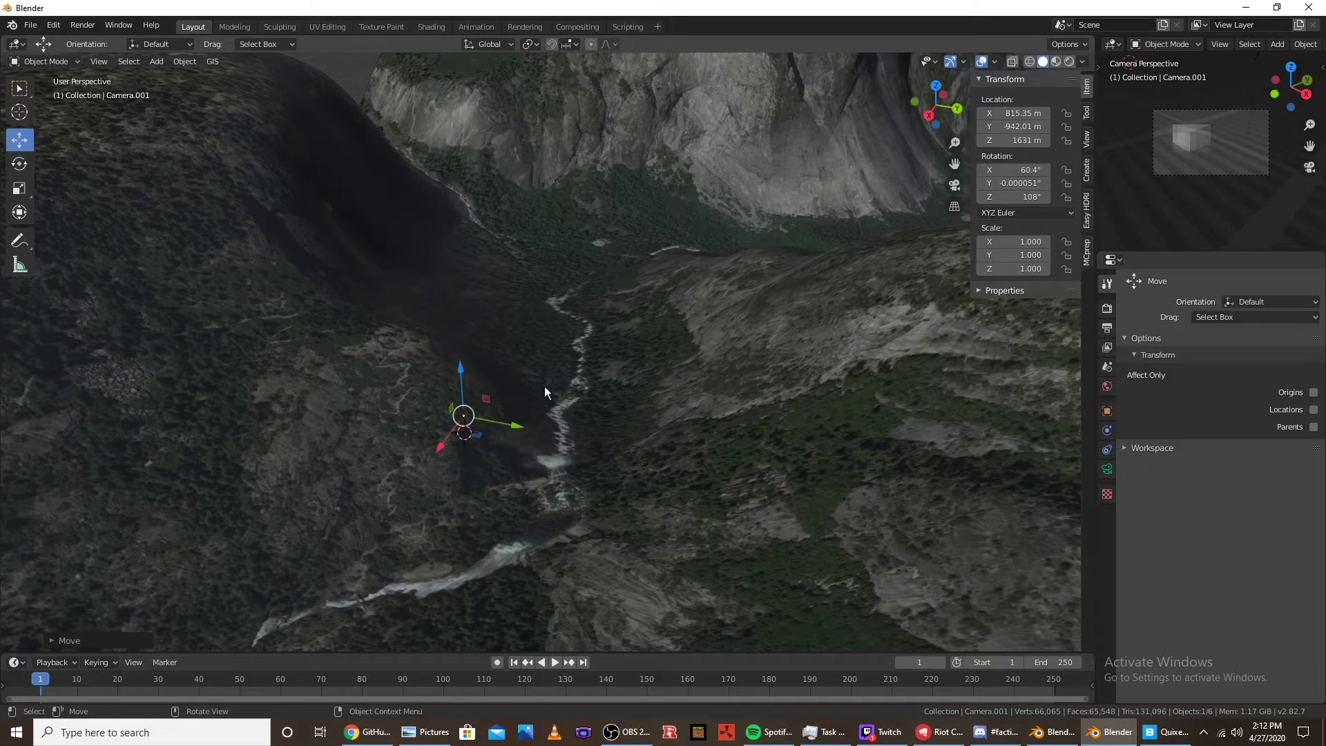
Delete the original Camera object from the Outliner
click(1111, 44)
click(1046, 95)
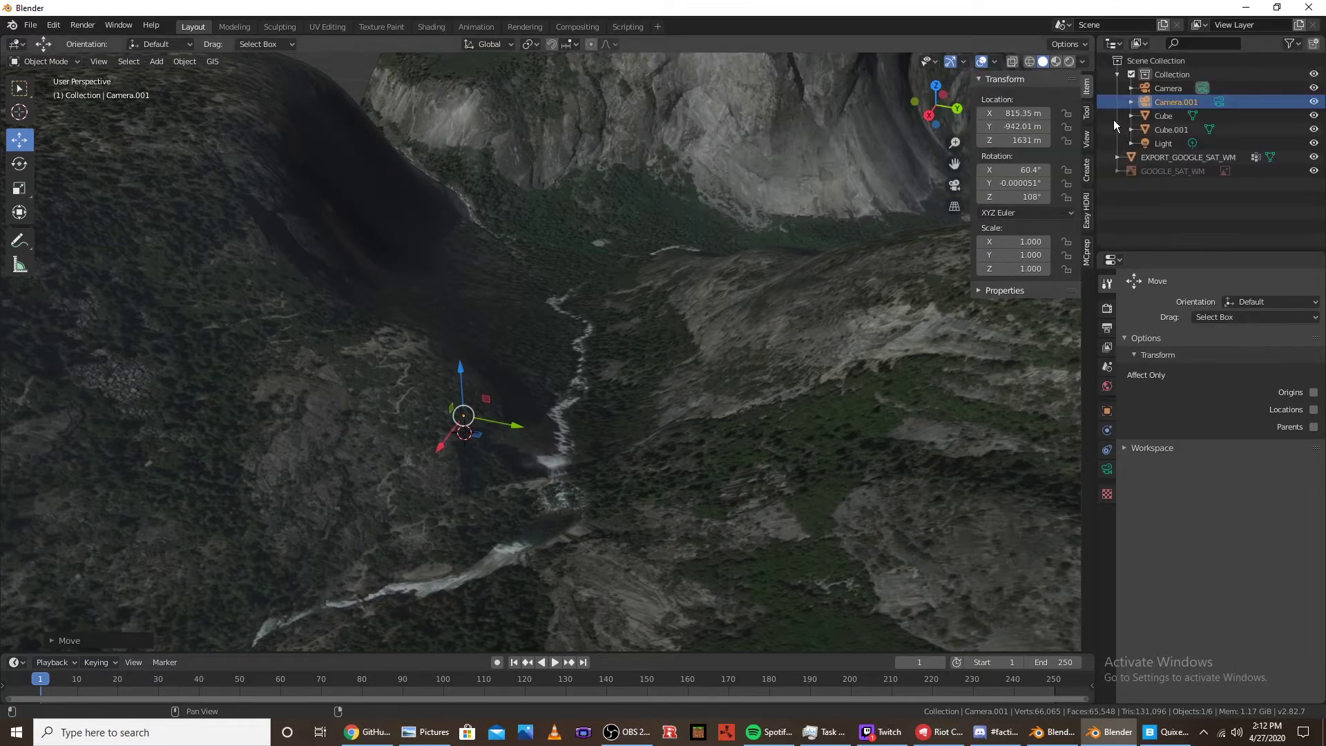
click(1168, 89)
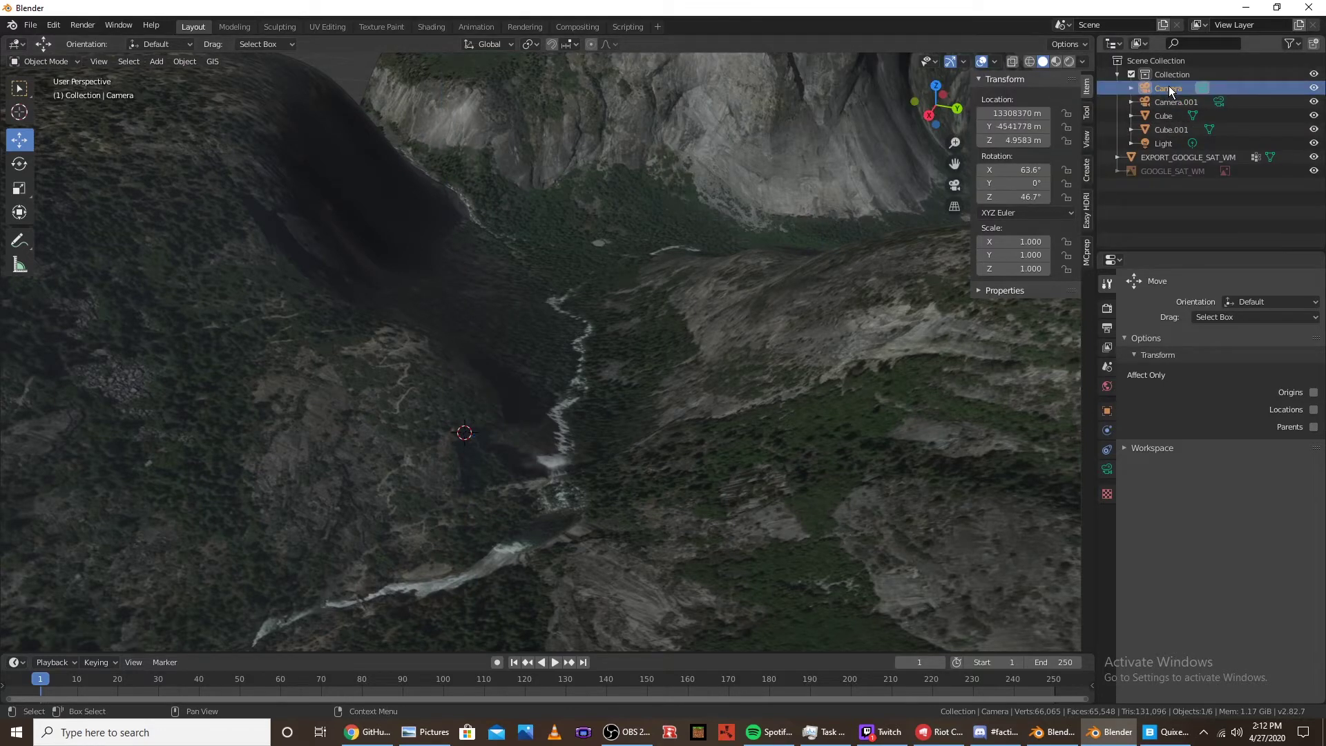
right_click(1163, 85)
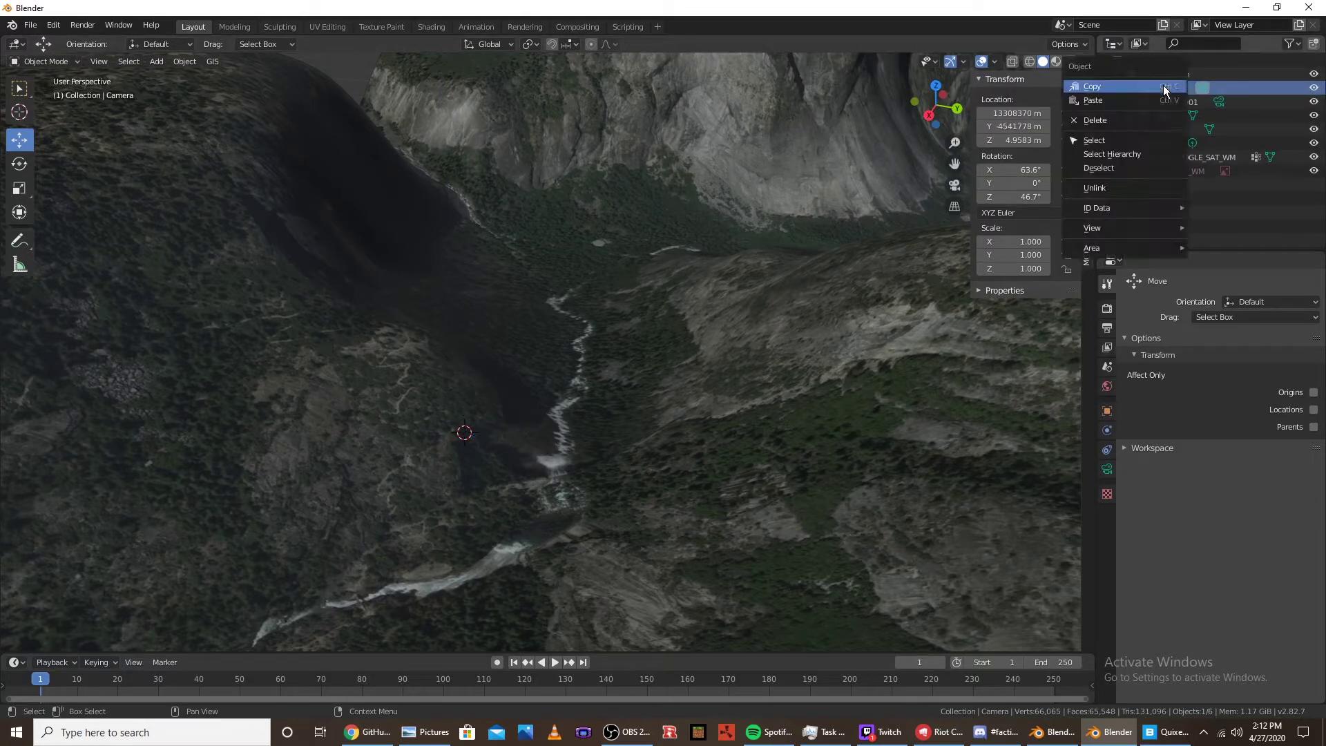
click(1105, 121)
Restore the area to a 3D Viewport showing the camera view
click(1112, 45)
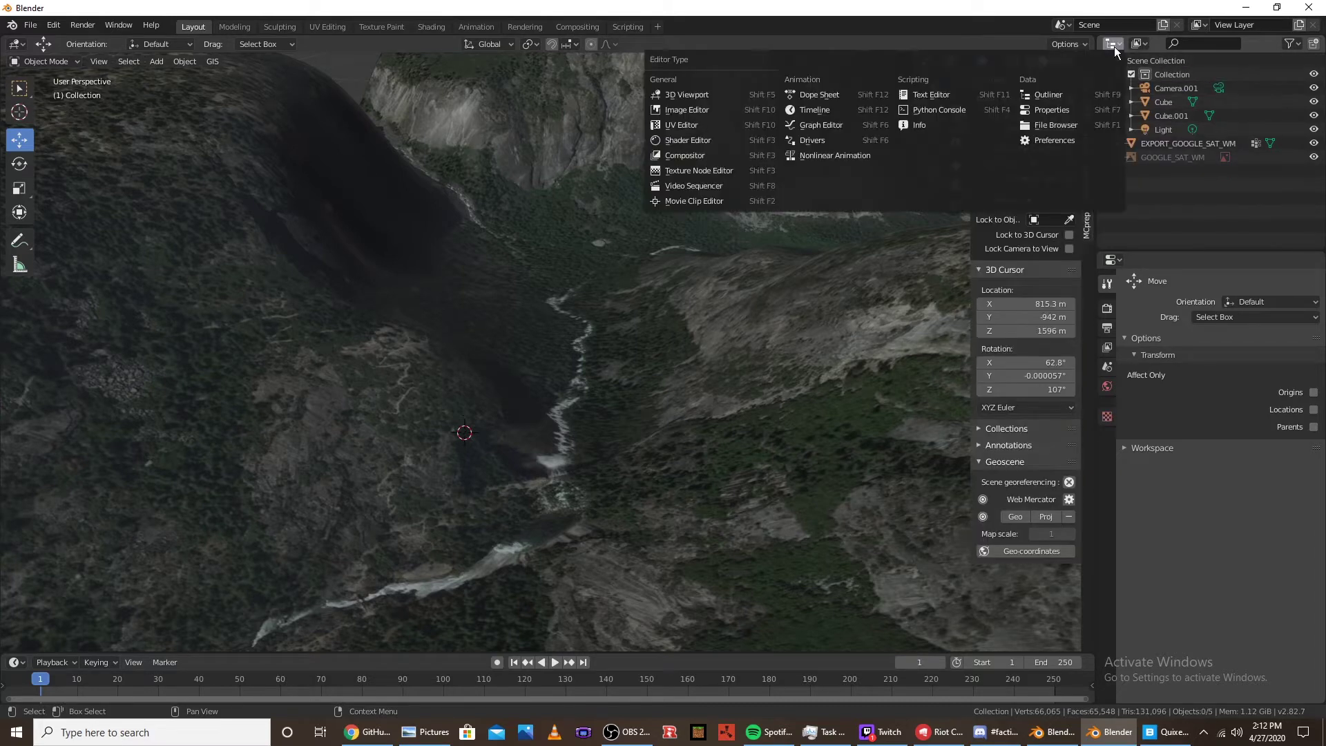
click(711, 89)
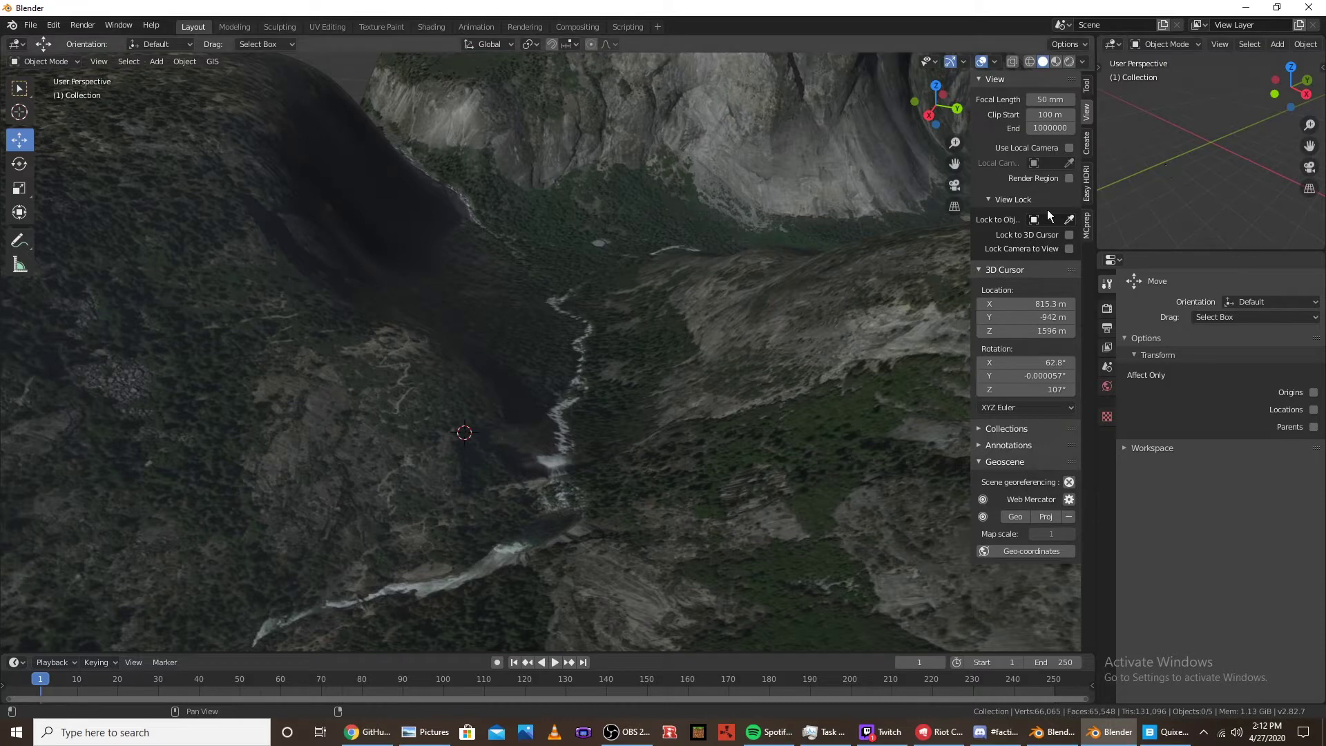
key(KP_0)
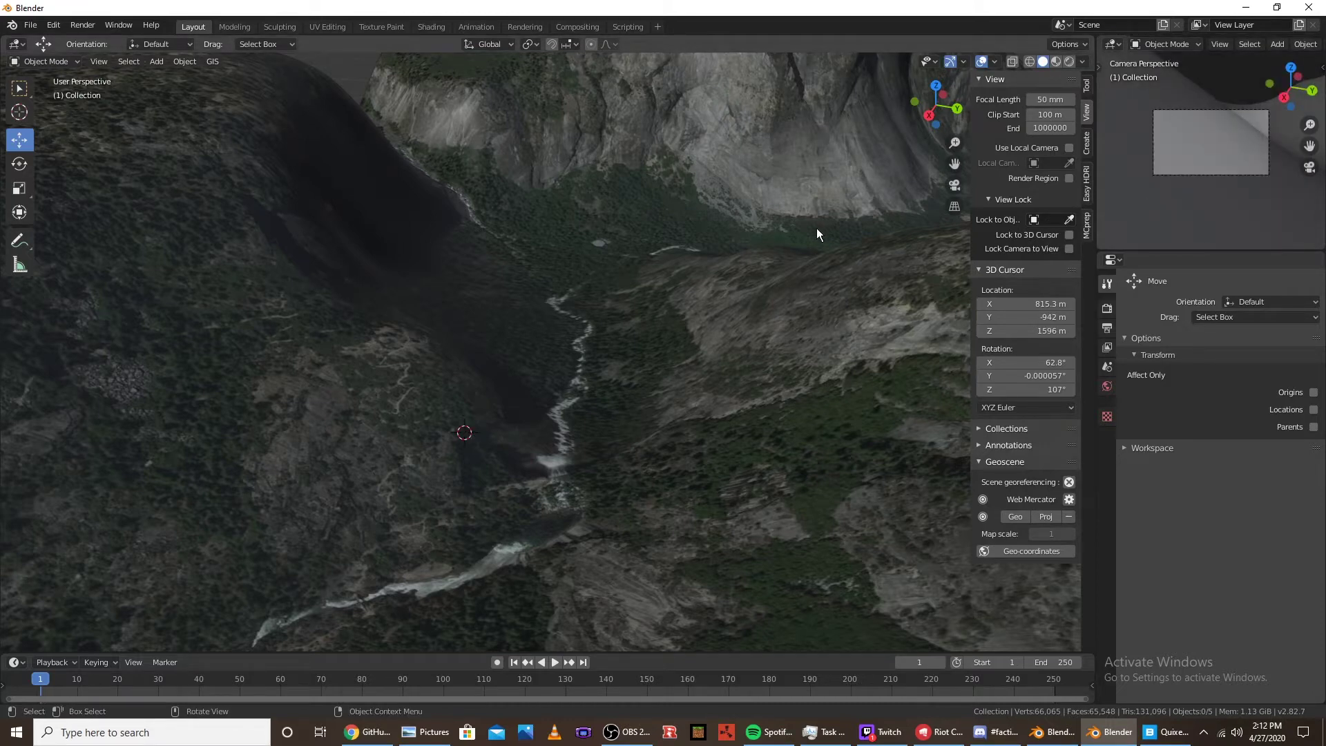
Rotate Camera.001 to about 26.8° on the Z axis
click(464, 422)
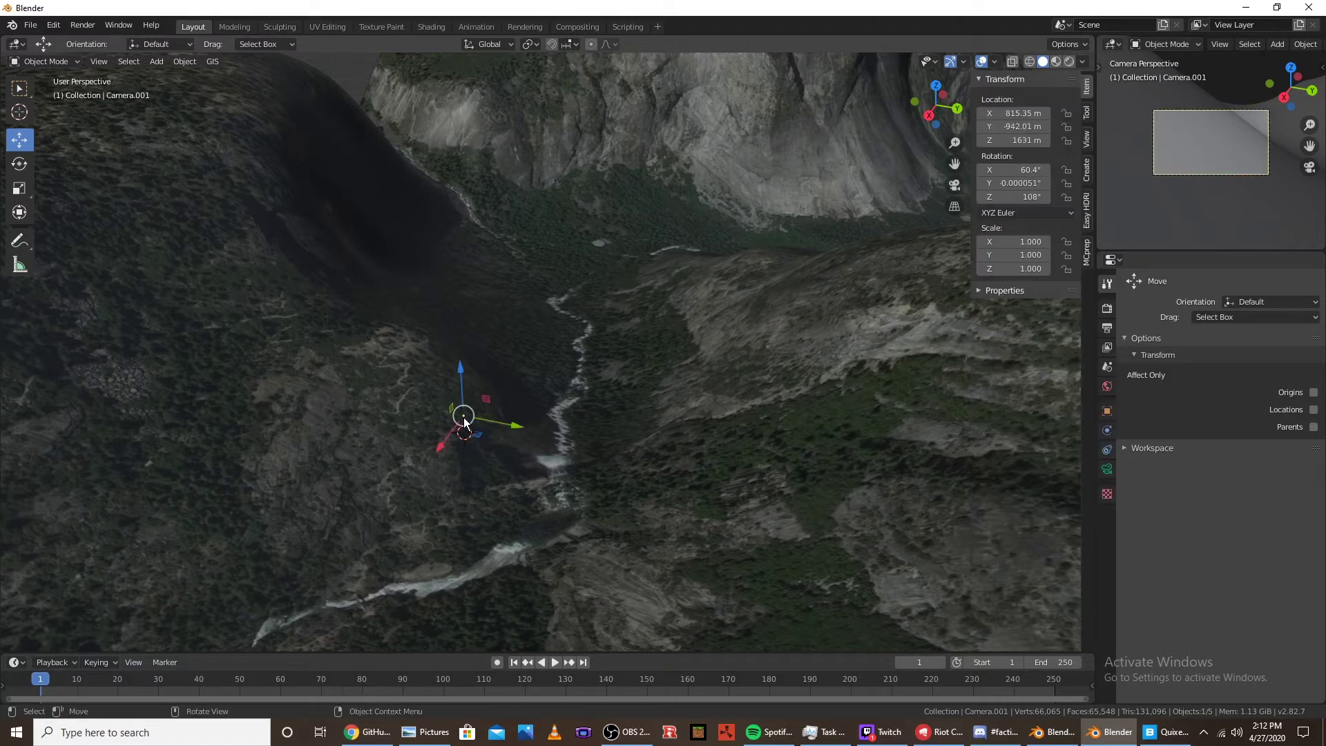
click(19, 163)
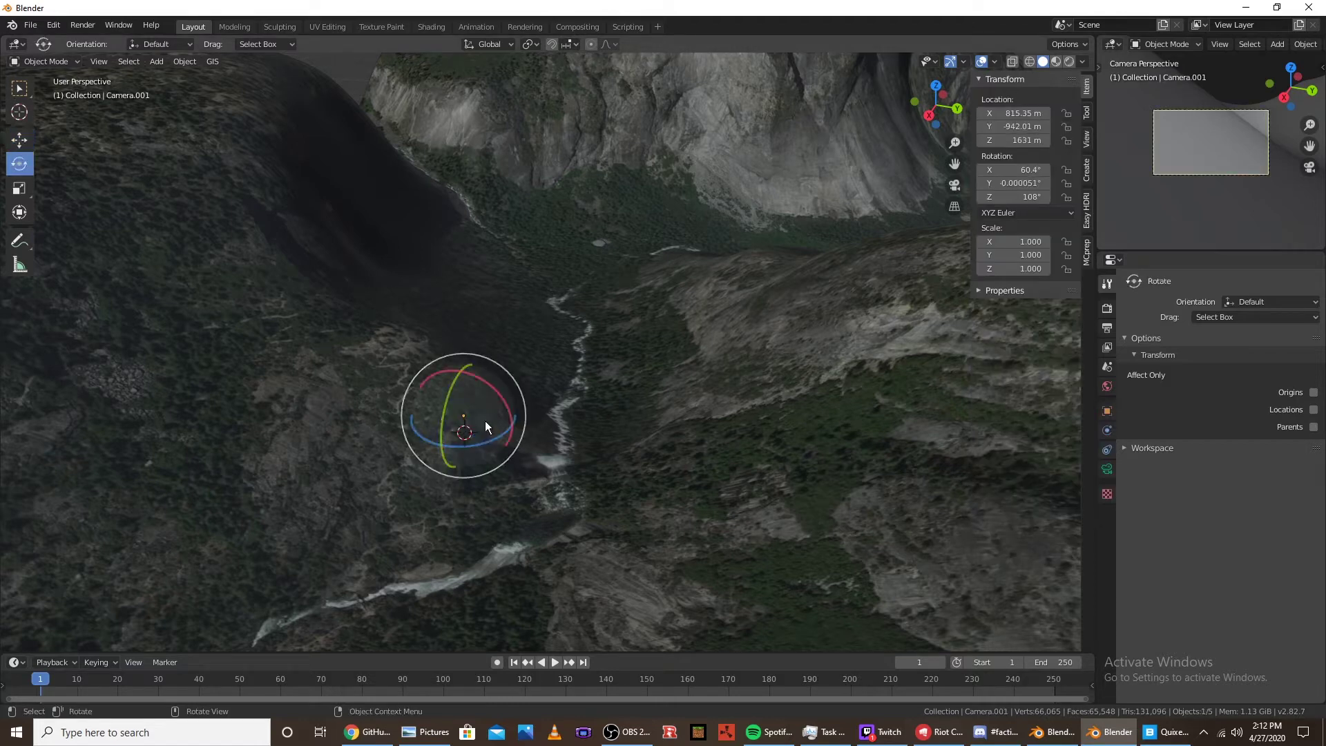
drag(494, 435, 442, 453)
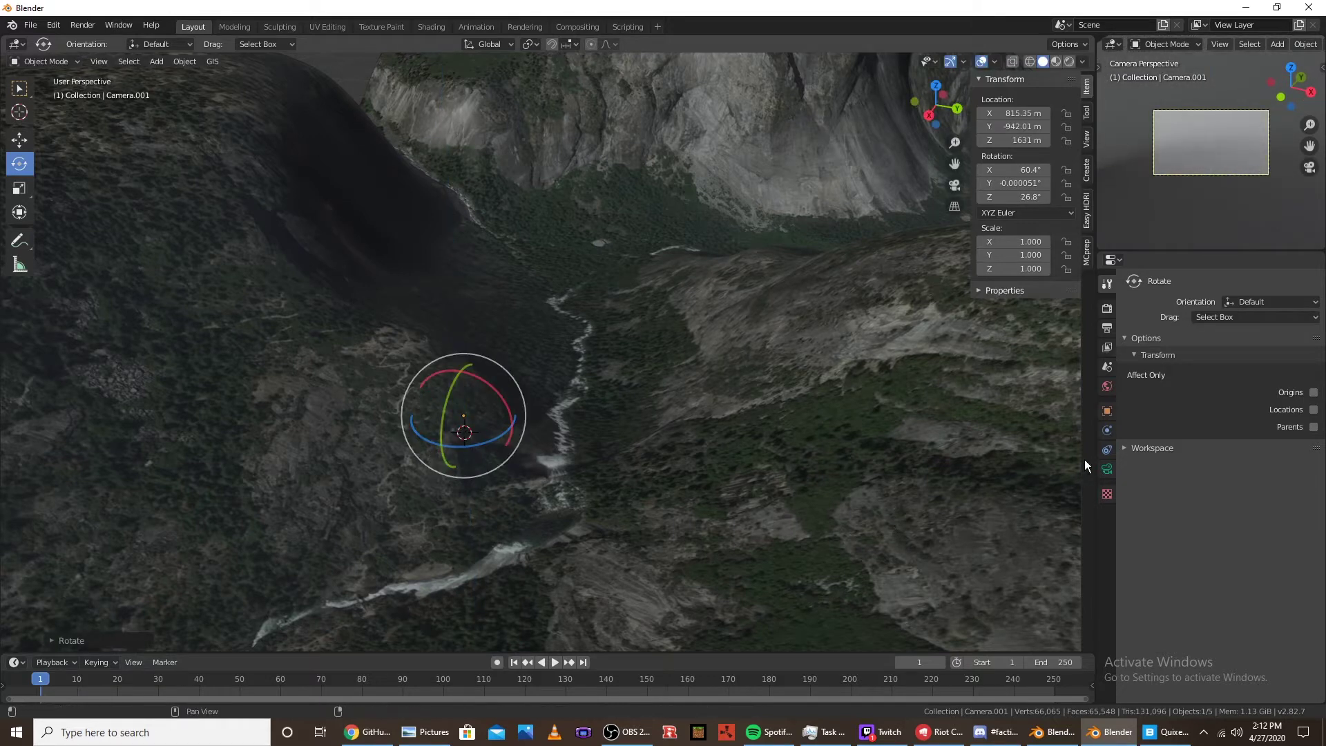
Set the camera's Clip End to 100000000 m
click(1107, 470)
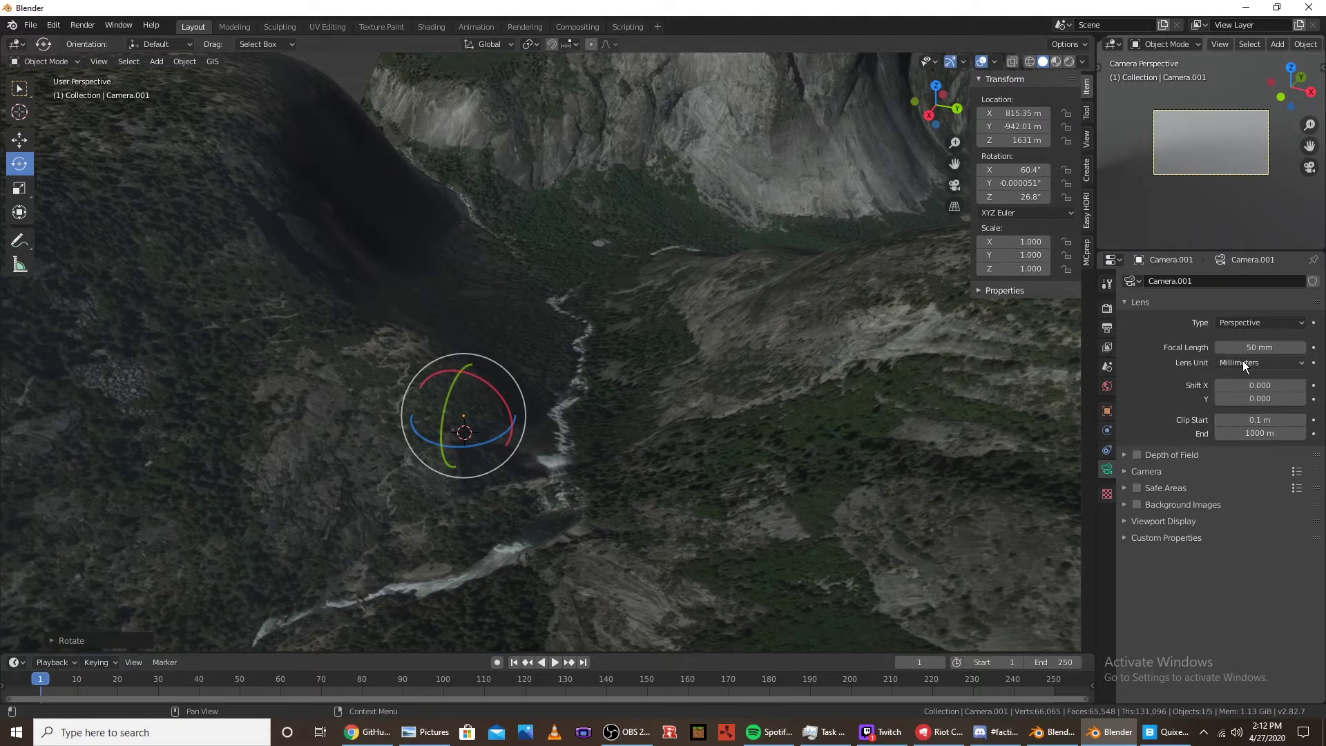
click(1242, 434)
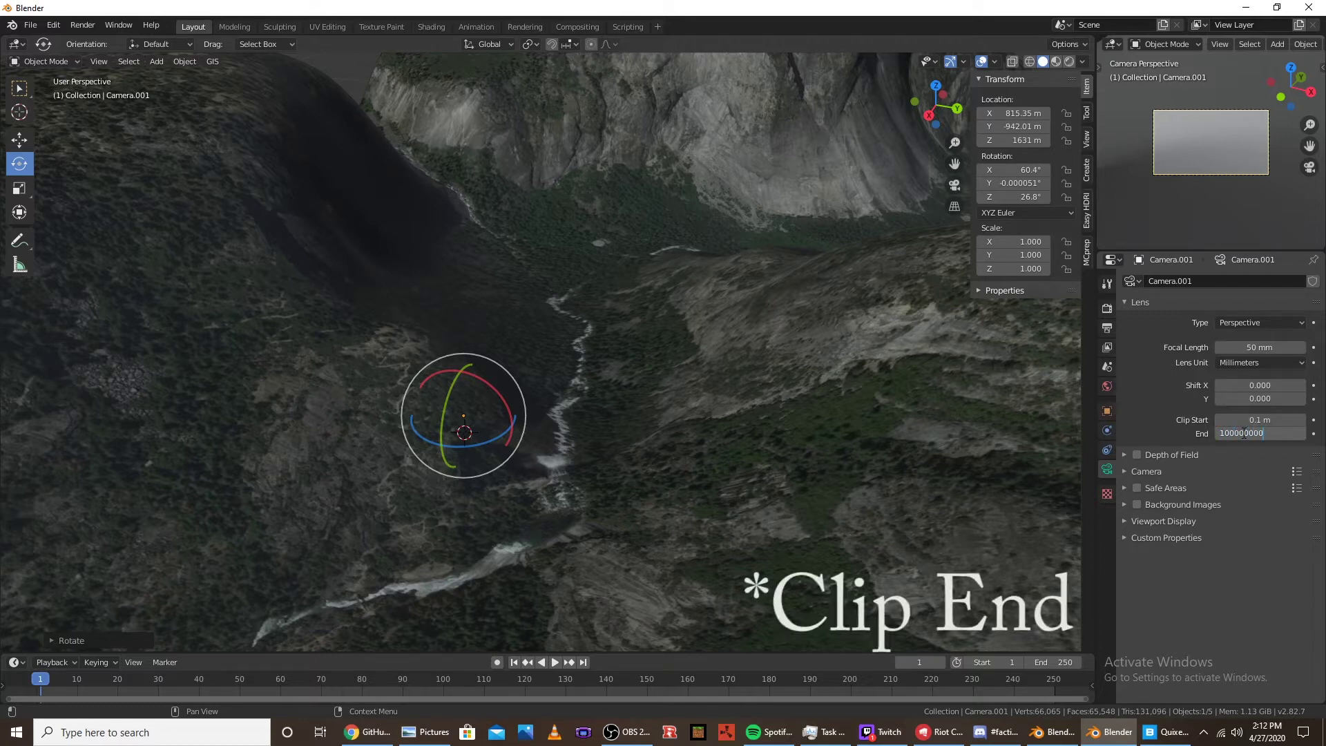
key(Return)
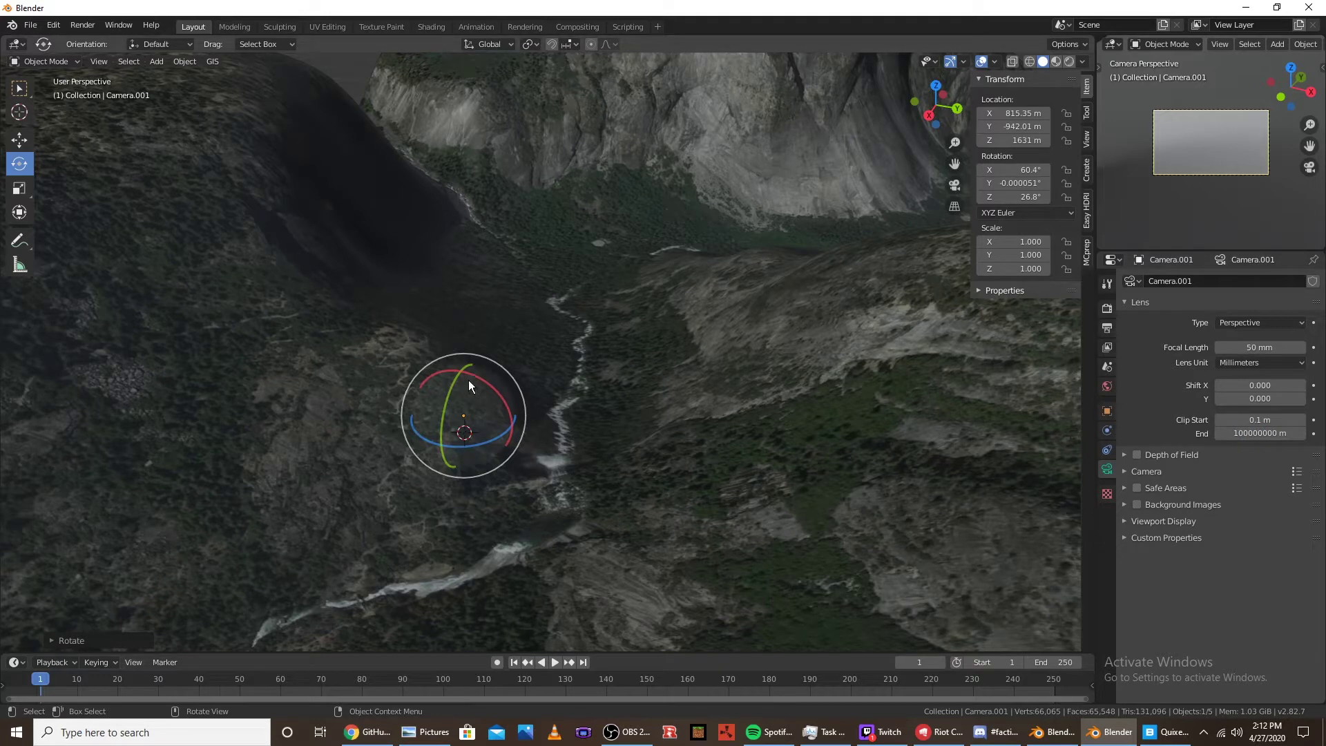
Re-aim Camera.001 to 90.2° X, 5.38° Y, 82.8° Z, checking the framing through the camera
drag(453, 381, 519, 413)
drag(578, 381, 732, 276)
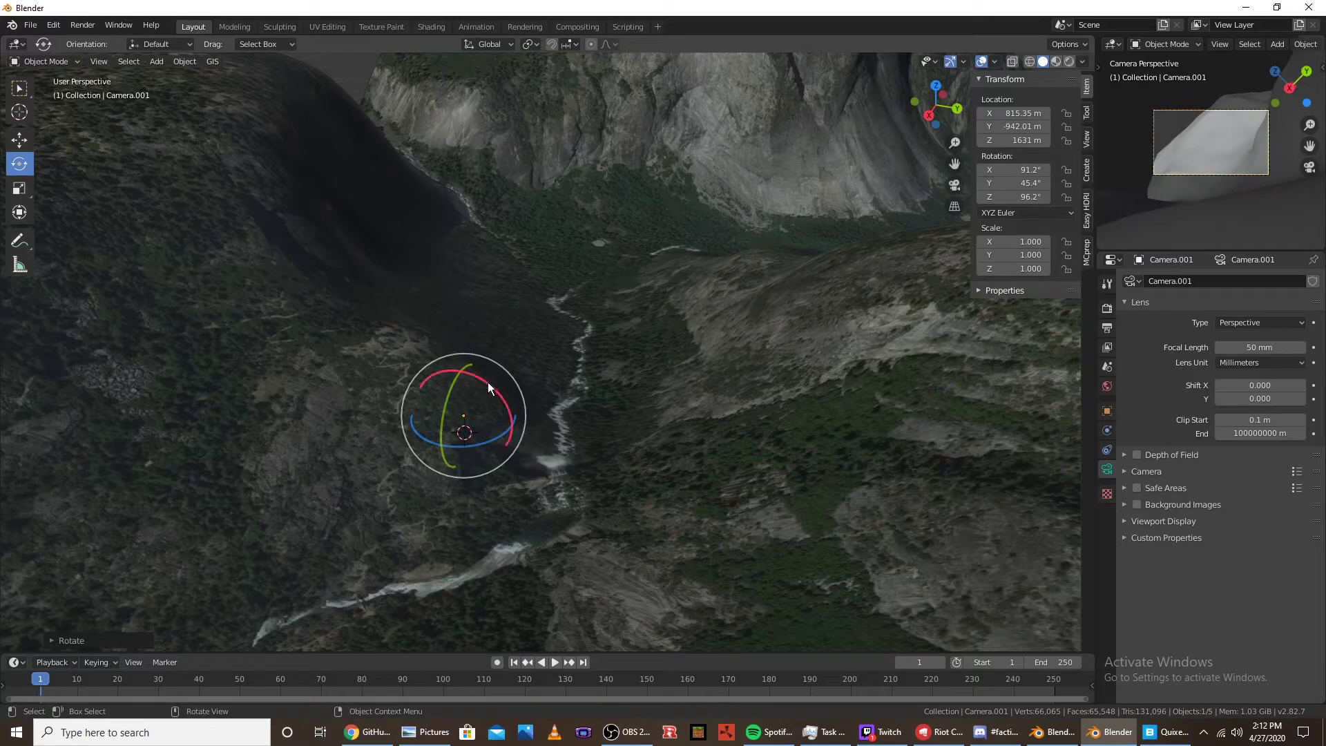
drag(487, 383, 457, 372)
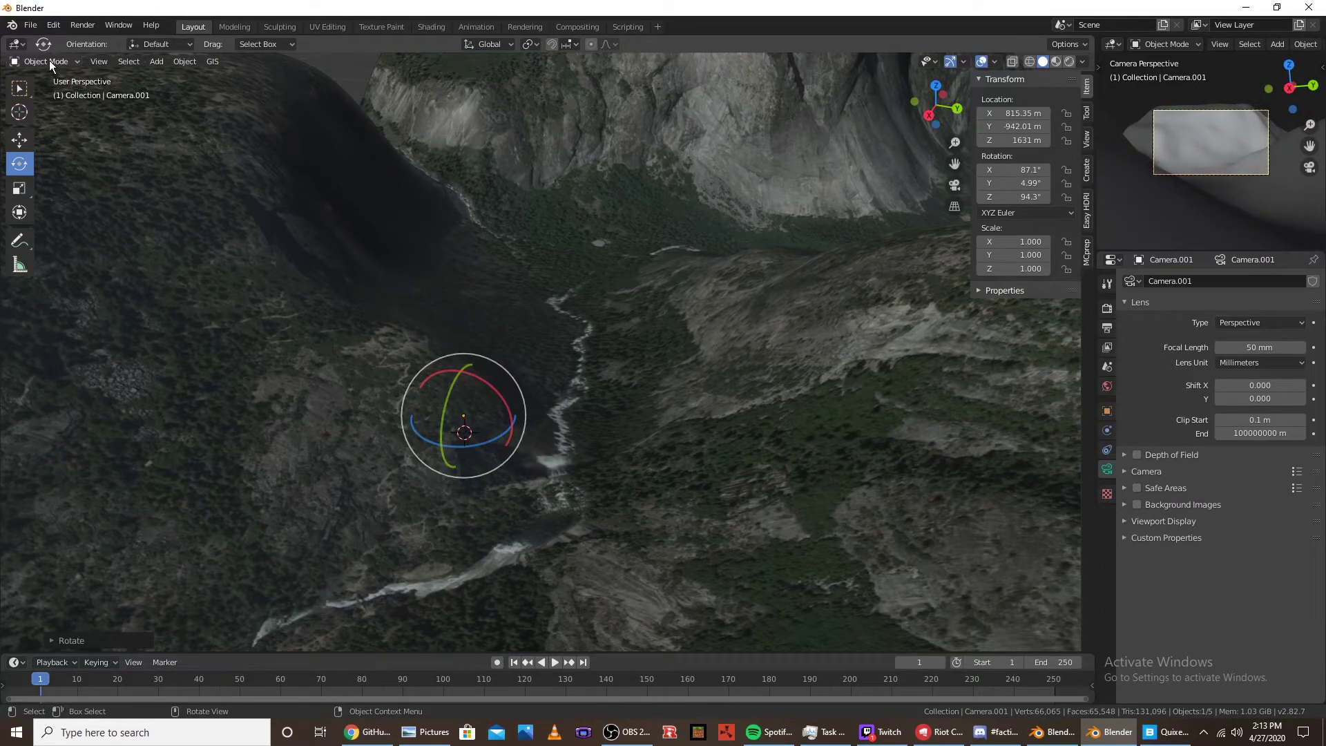
key(KP_0)
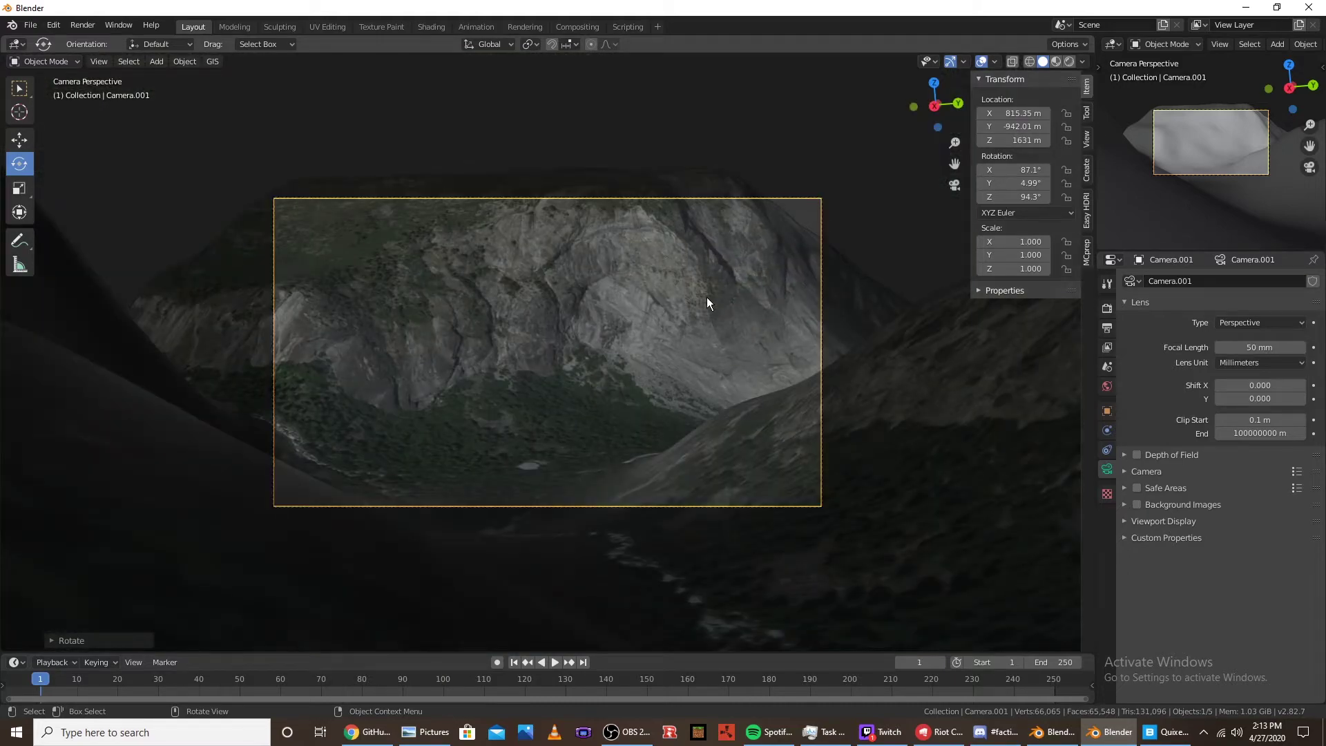
key(KP_0)
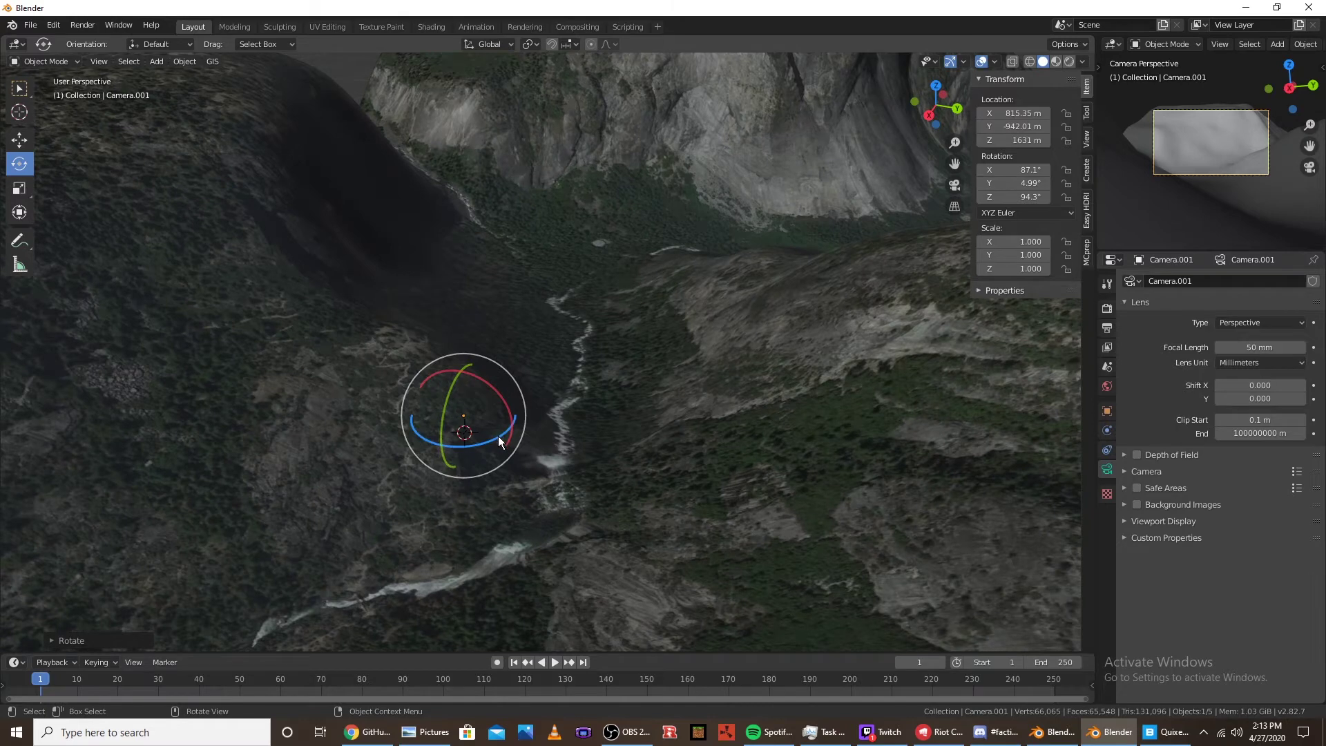
mouse_move(498, 437)
mouse_down()
mouse_move(494, 450)
mouse_move(484, 441)
mouse_up()
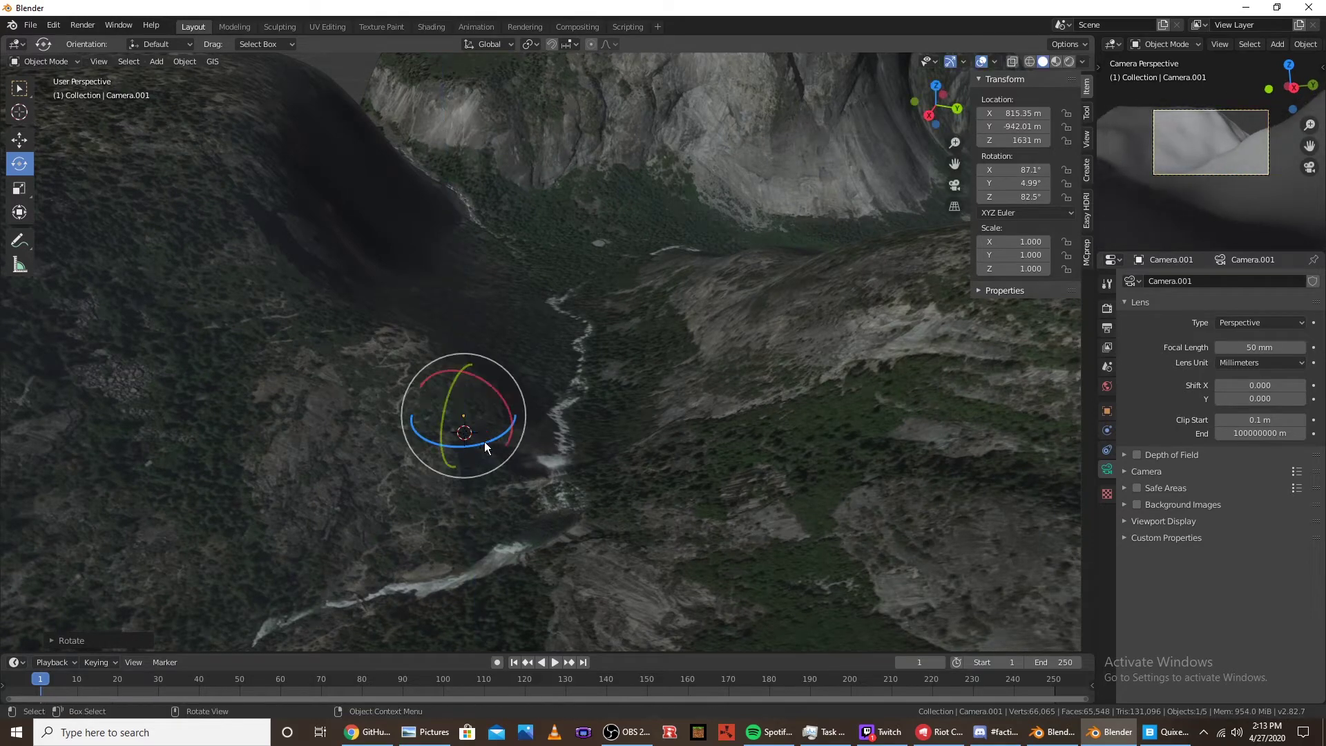
drag(449, 399, 453, 386)
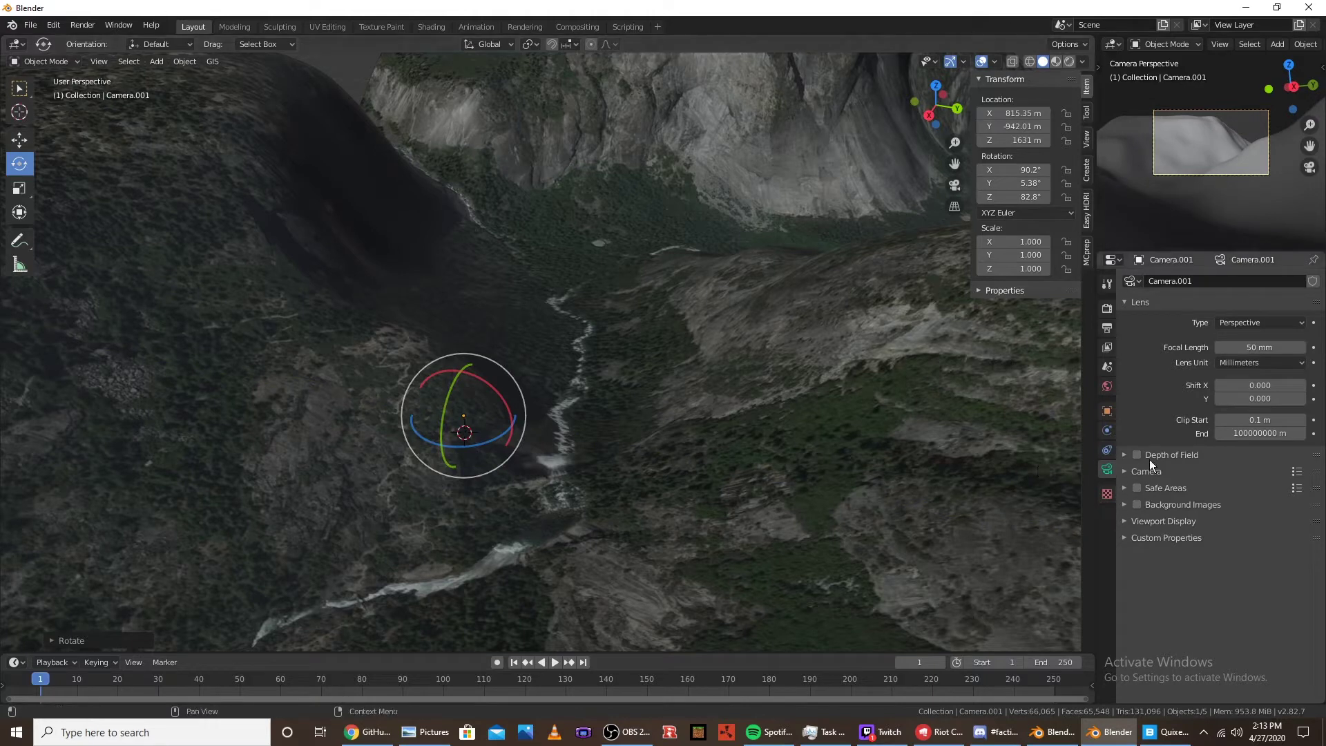
Set the focal length to 38 mm and nudge the camera's Z rotation, checking the framing
click(1274, 348)
key(Return)
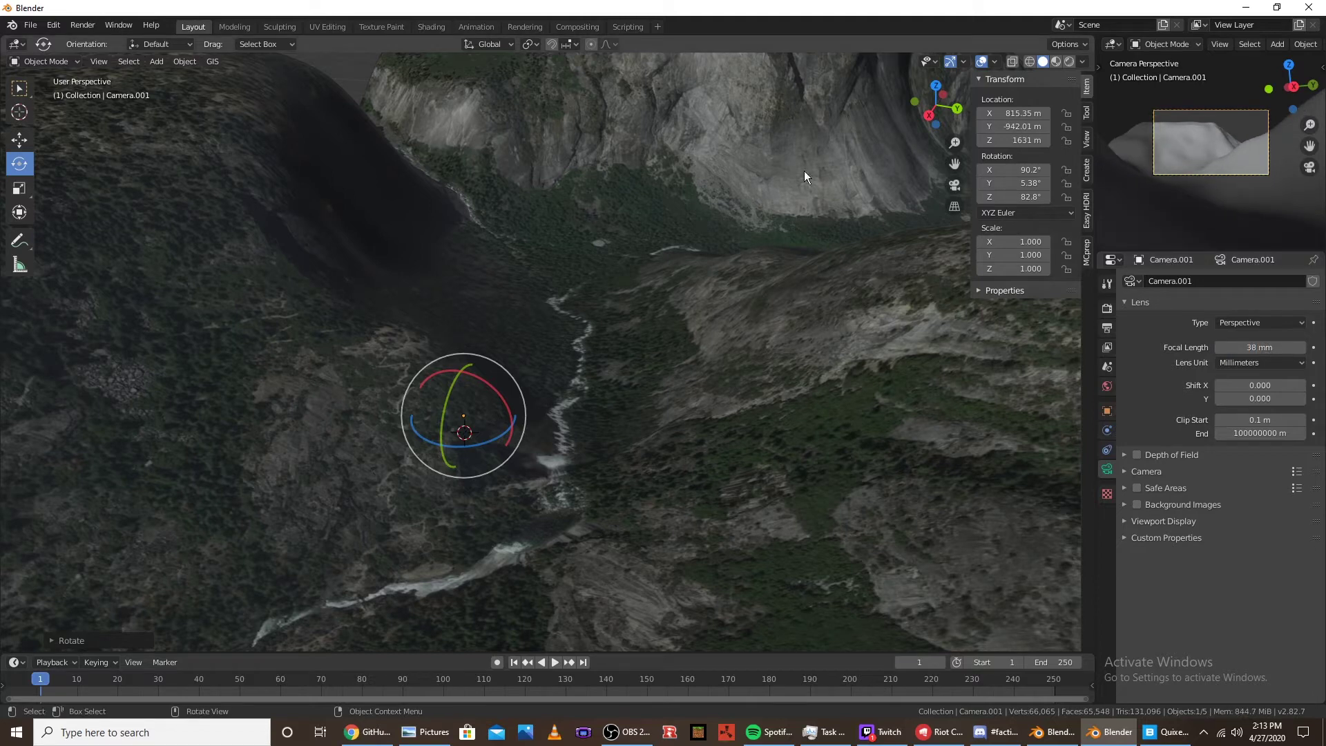
drag(495, 438, 488, 442)
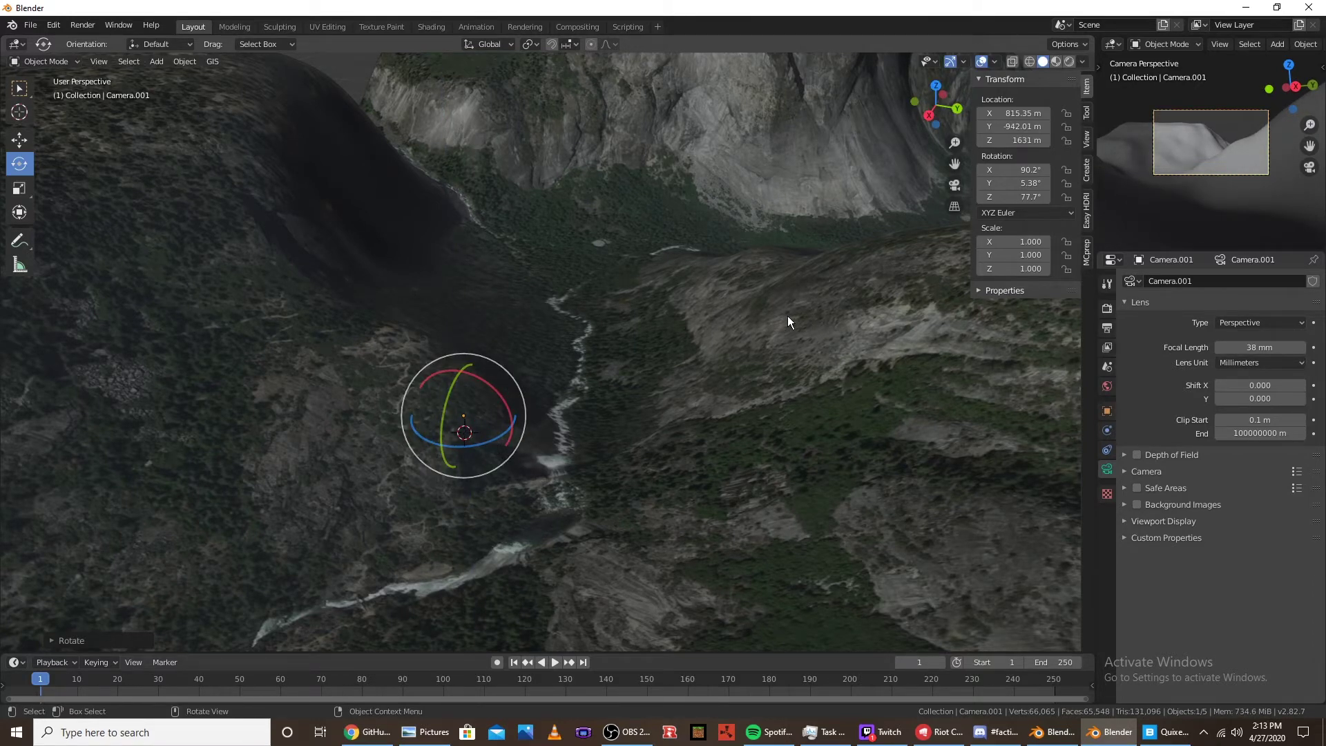
key(KP_0)
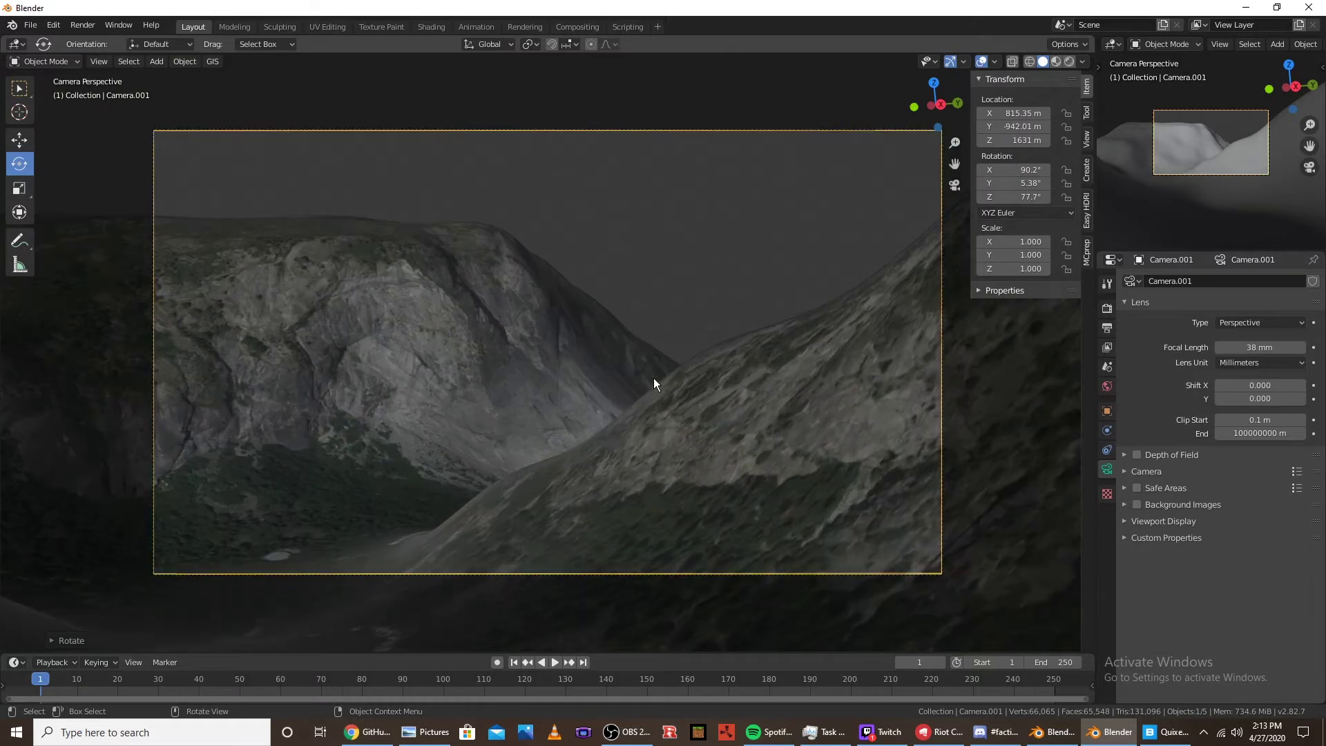
key(KP_0)
key(KP_0)
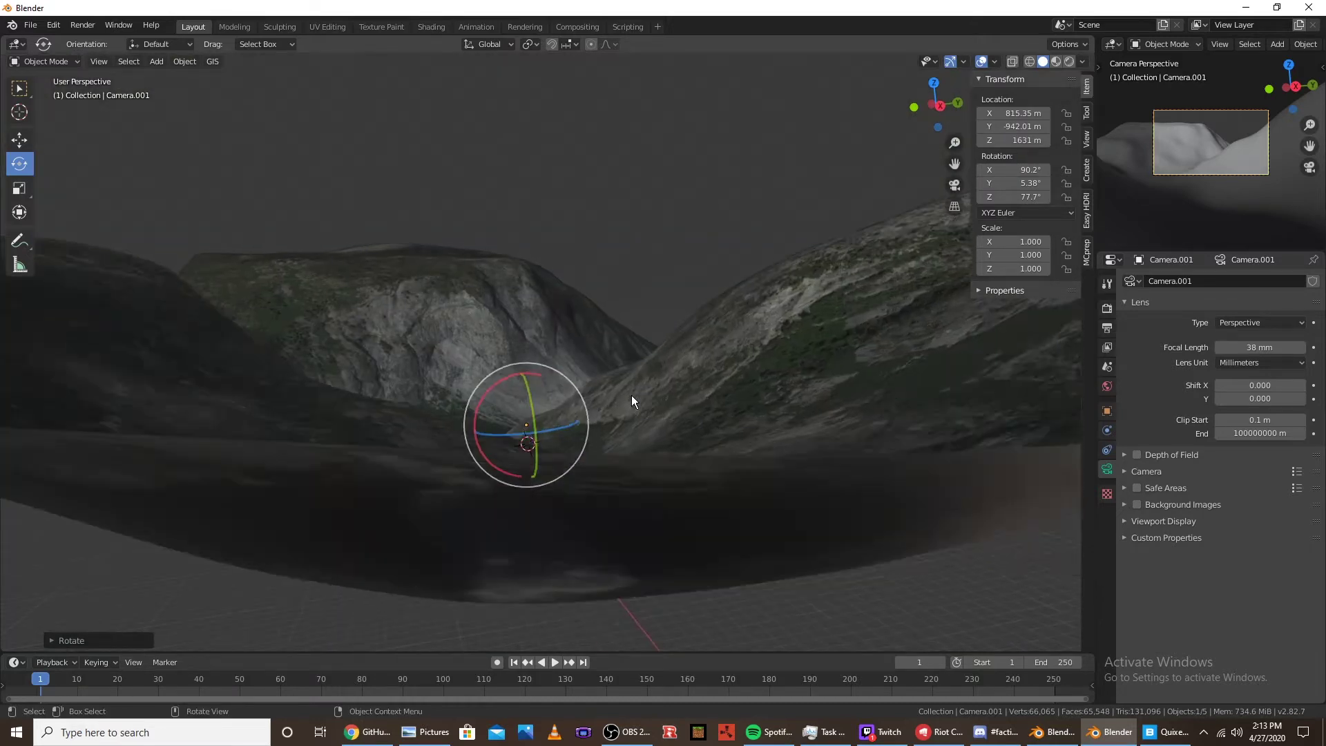
key(KP_0)
Turn Camera.001 to about 79° on the Z axis
middle_drag(660, 412, 407, 457)
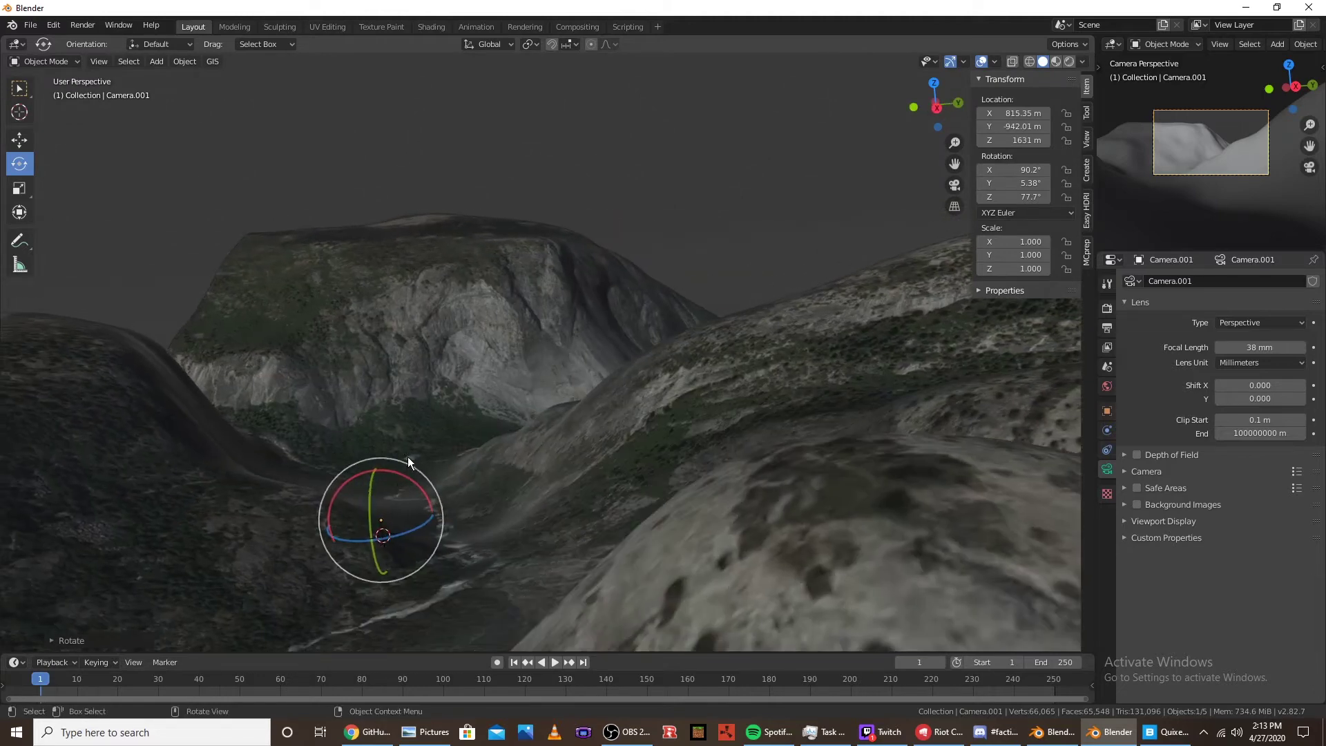
key(r)
key(y)
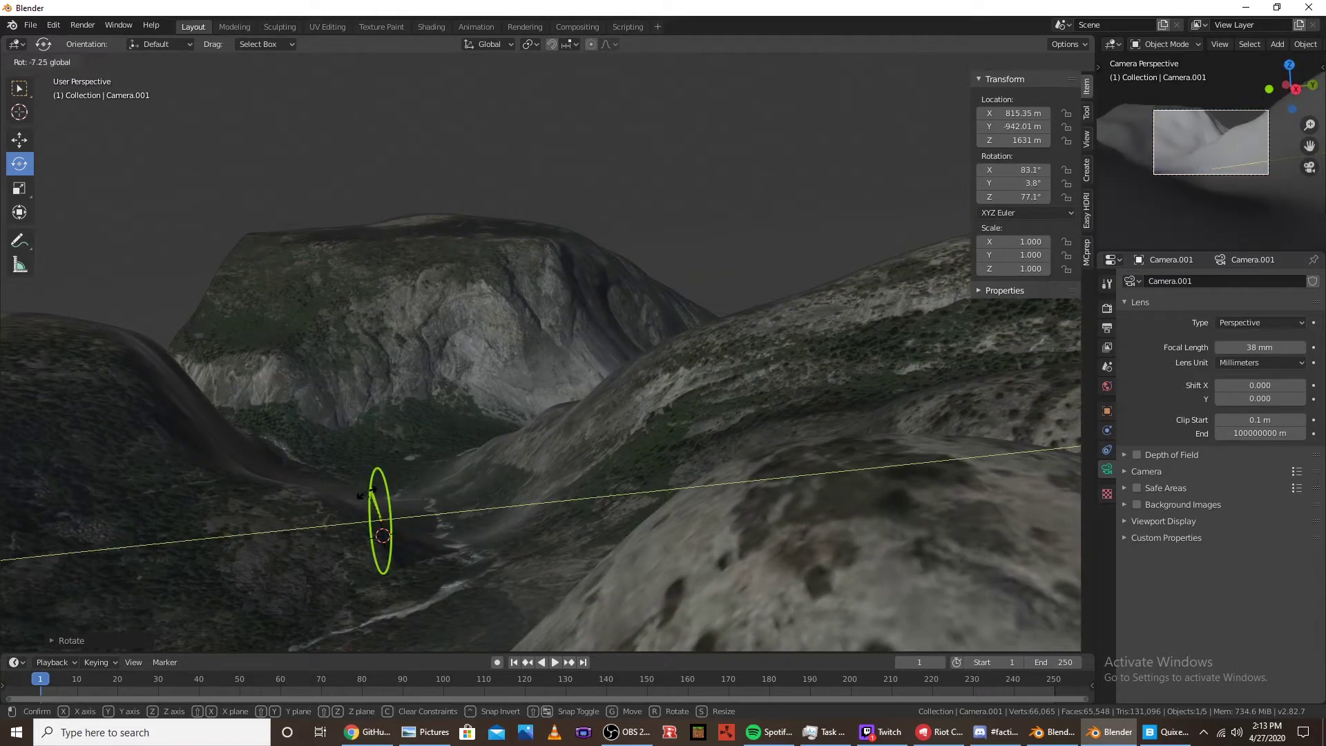
key(Escape)
drag(401, 533, 409, 525)
Scale the camera to 1.123, widen the focal length to 36 mm, and deselect it
key(s)
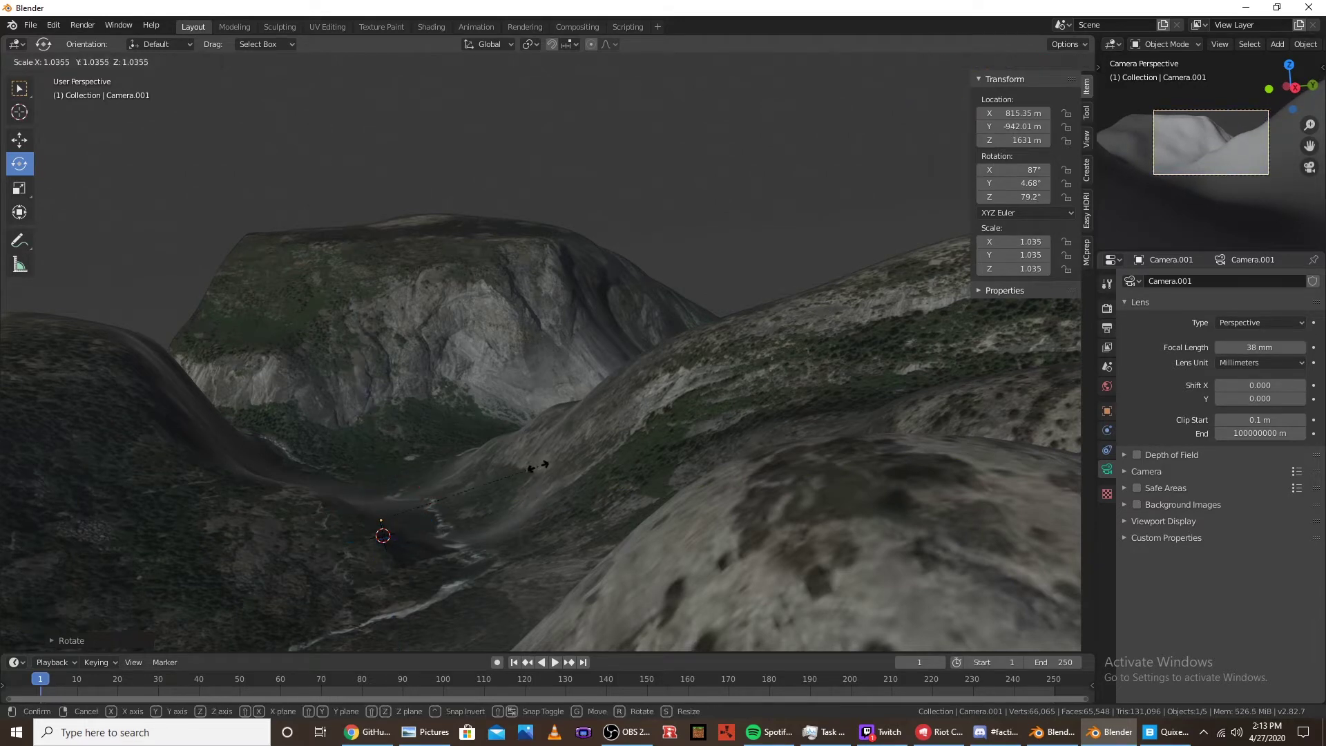
click(551, 466)
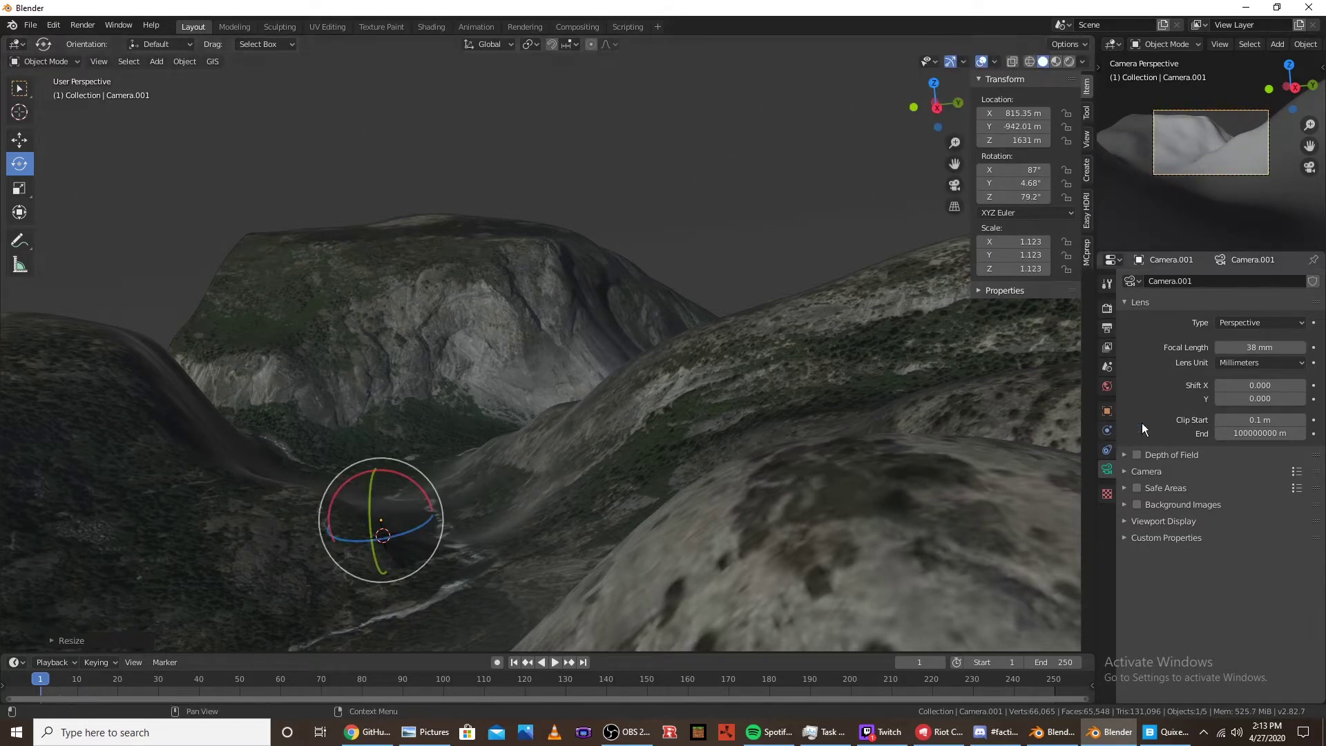
mouse_move(1259, 346)
mouse_down()
mouse_move(1235, 346)
mouse_move(1260, 346)
mouse_up()
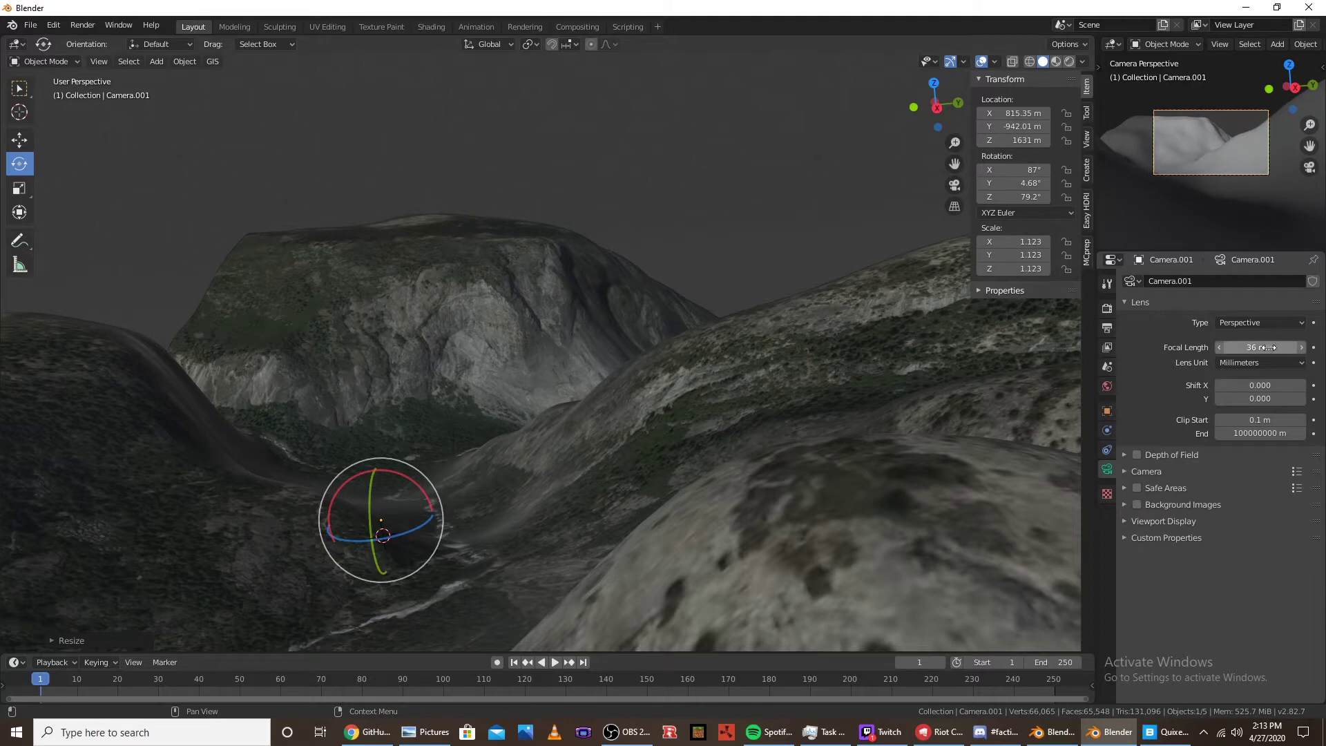
click(1221, 122)
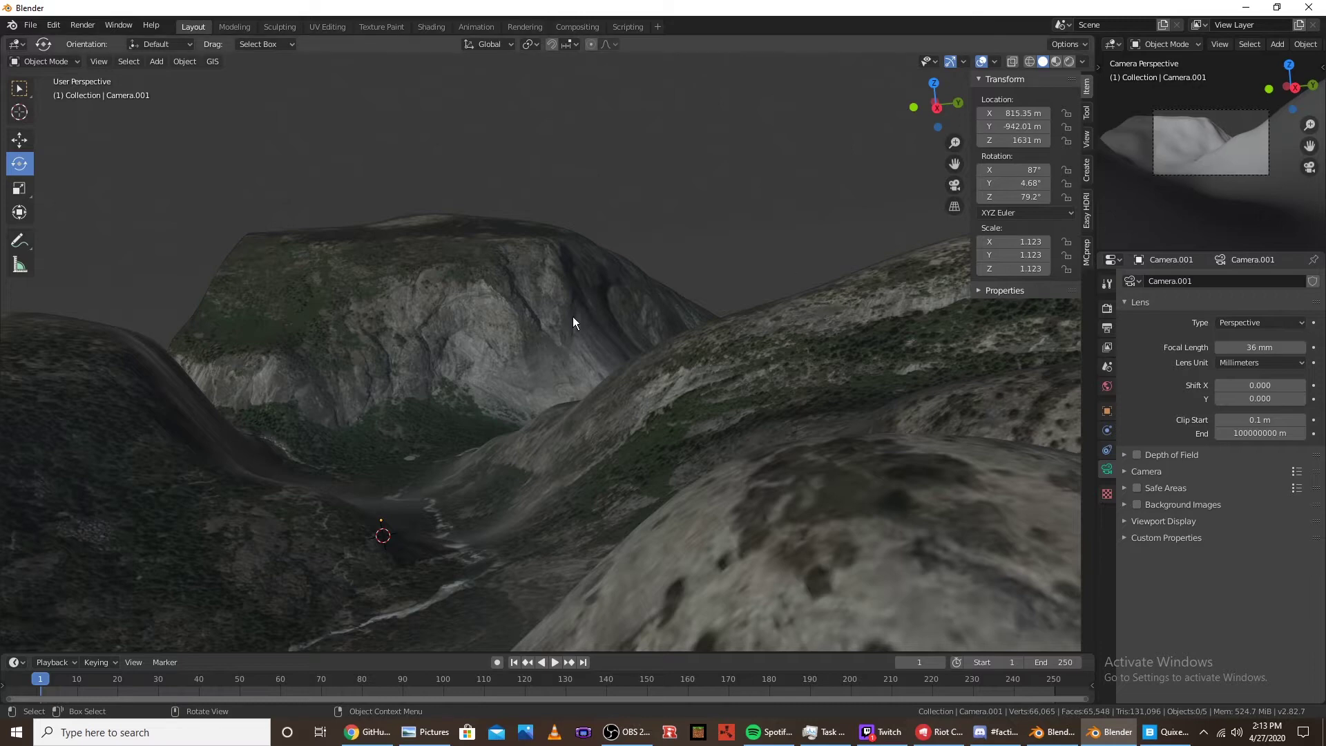
Add a Hair particle system (1000 strands, 4 m, 5 segments) to the EXPORT_GOOGLE_SAT_WM terrain
scroll(676, 359, down, 5)
middle_drag(620, 395, 646, 469)
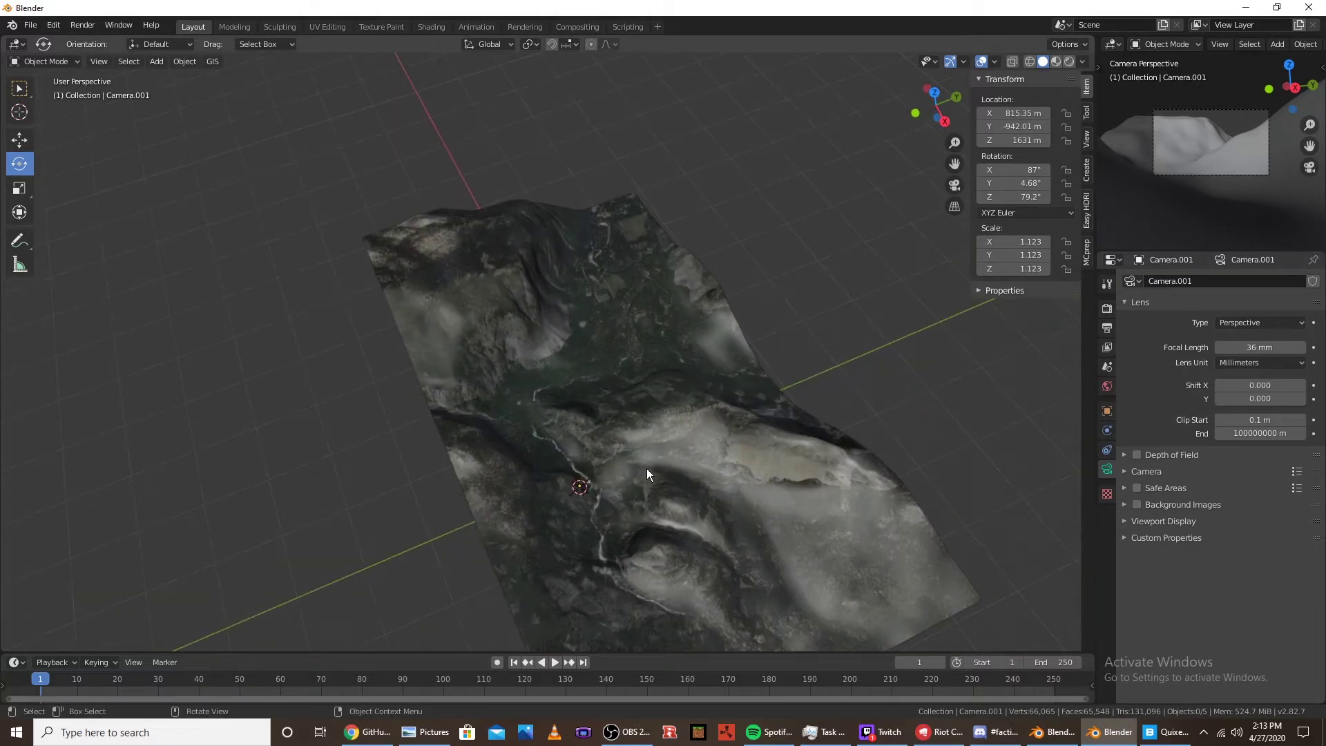
click(616, 353)
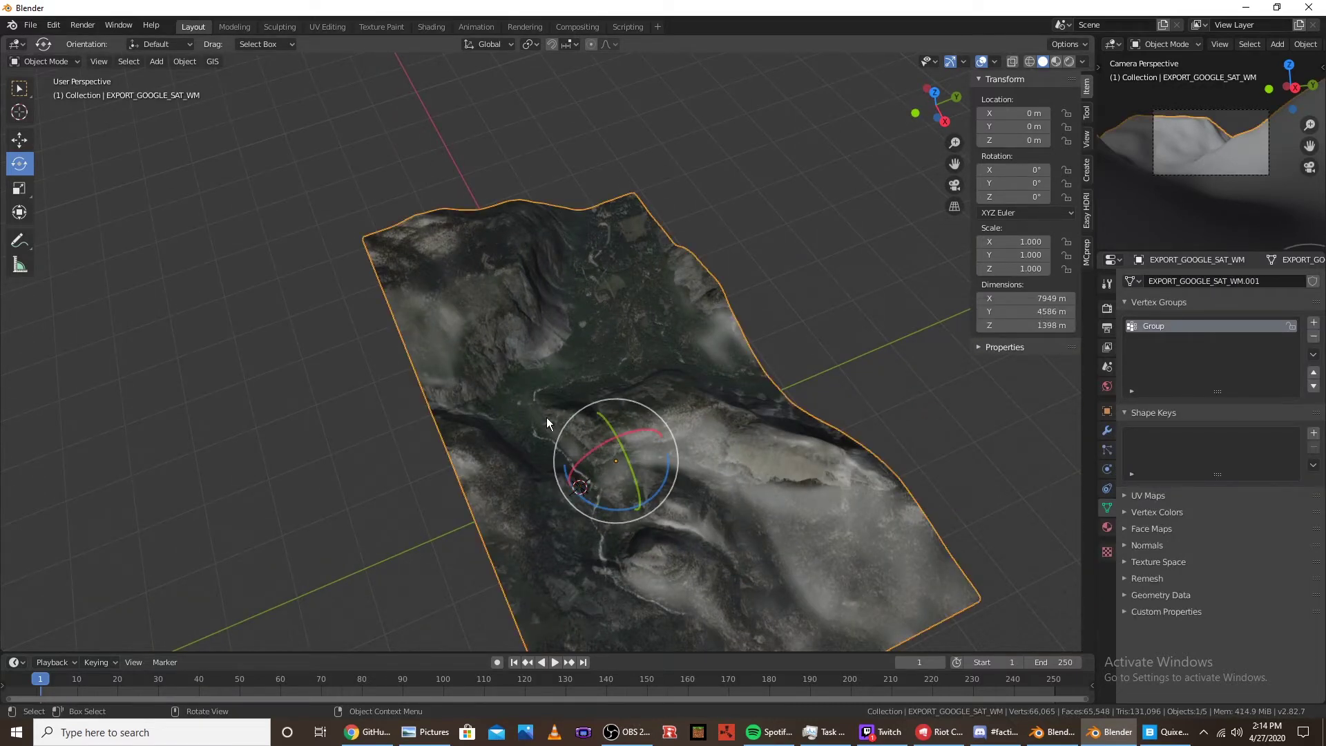
middle_drag(546, 418, 661, 279)
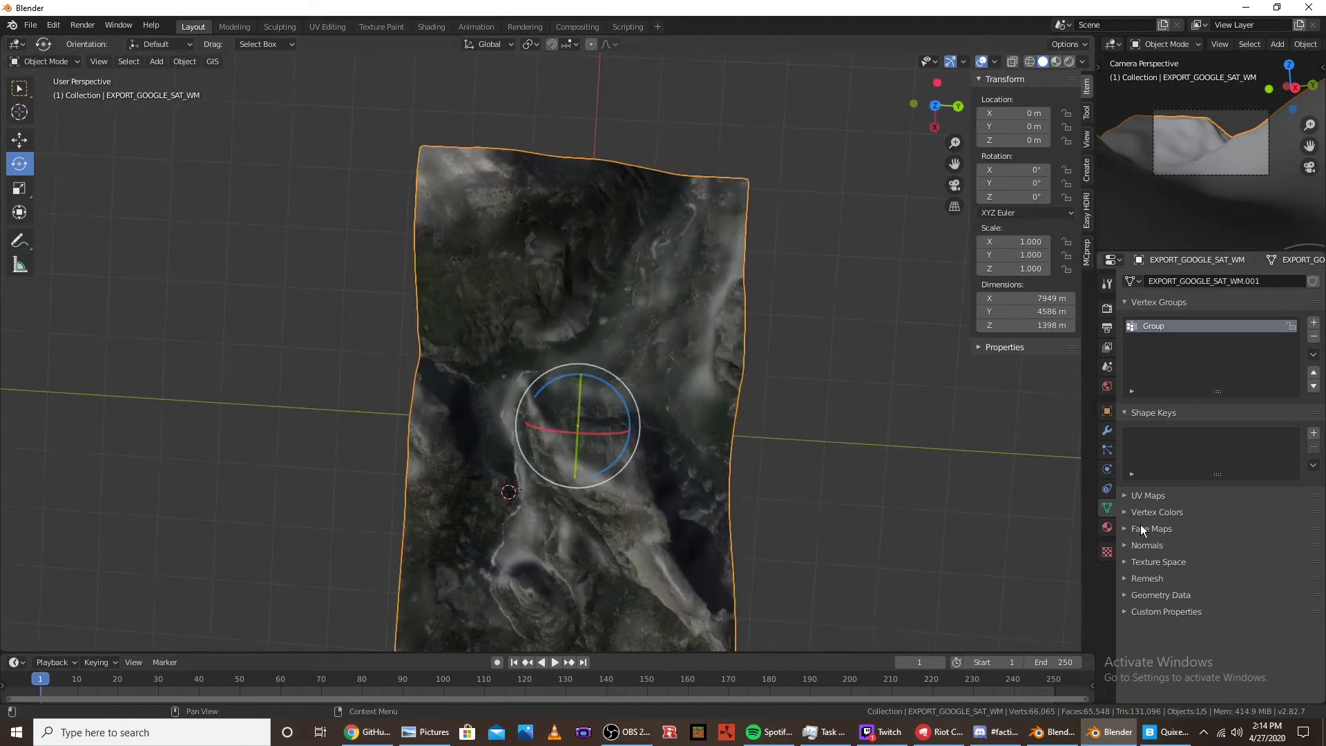
click(1106, 451)
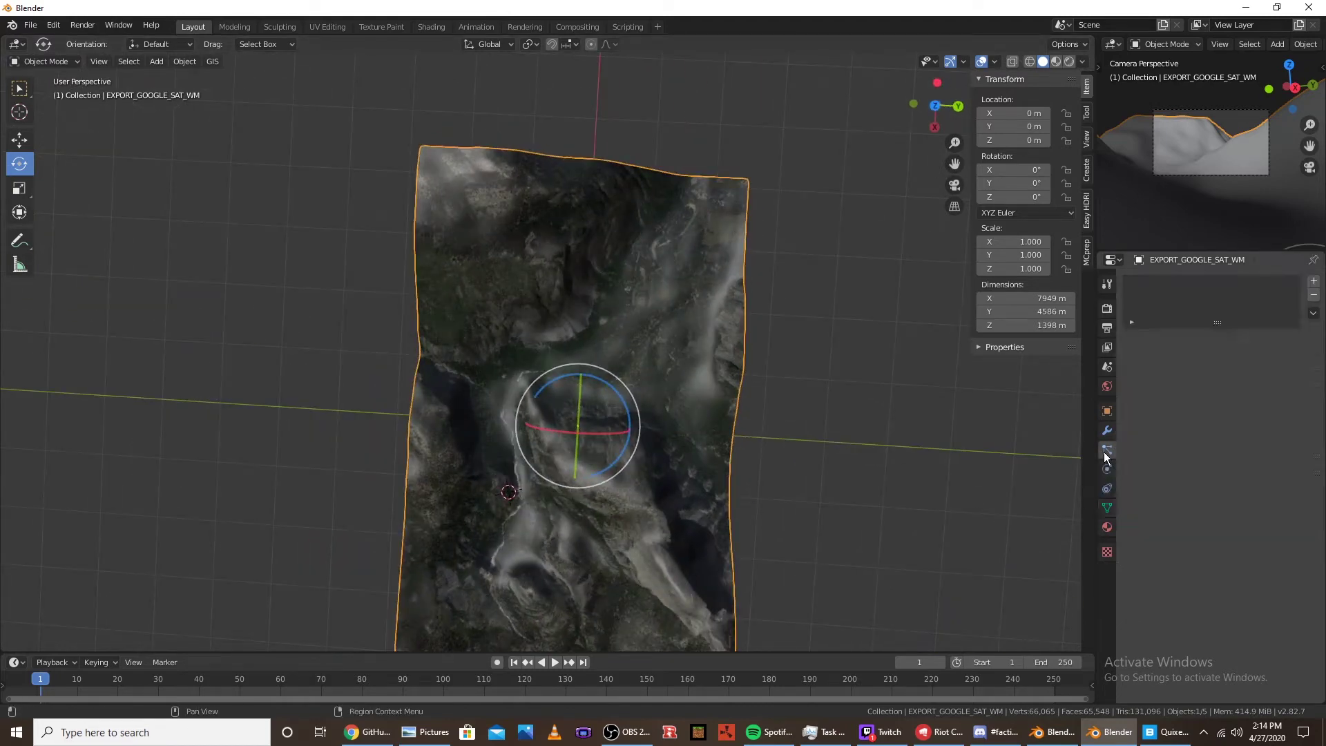
click(1312, 283)
click(1276, 357)
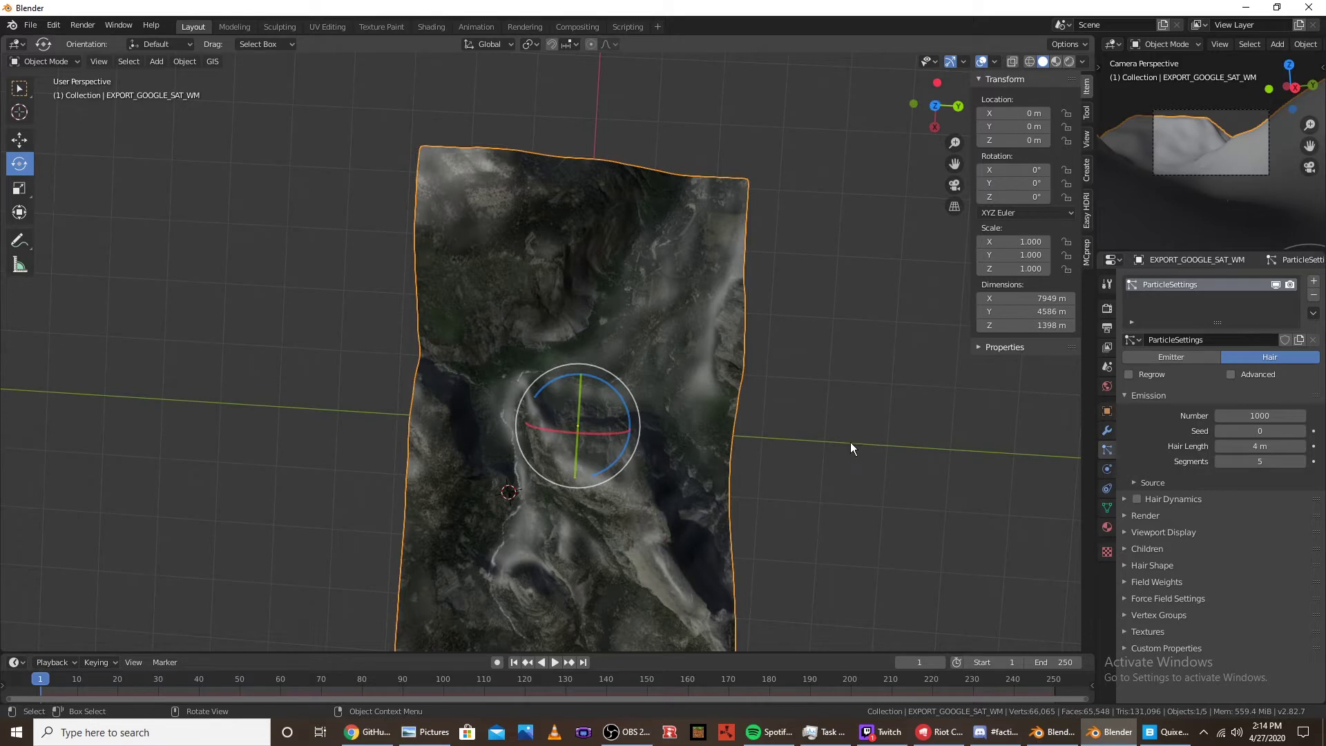
middle_drag(851, 443, 127, 152)
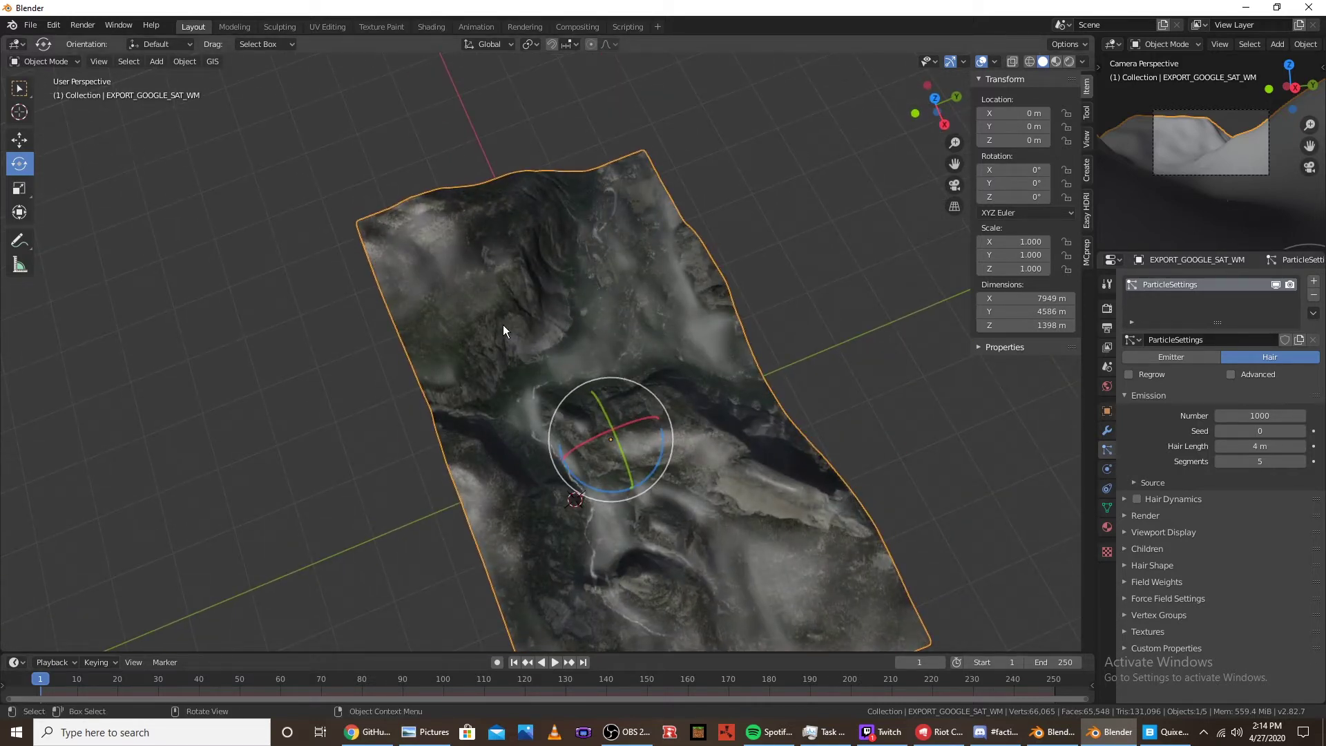
middle_drag(207, 138, 526, 214)
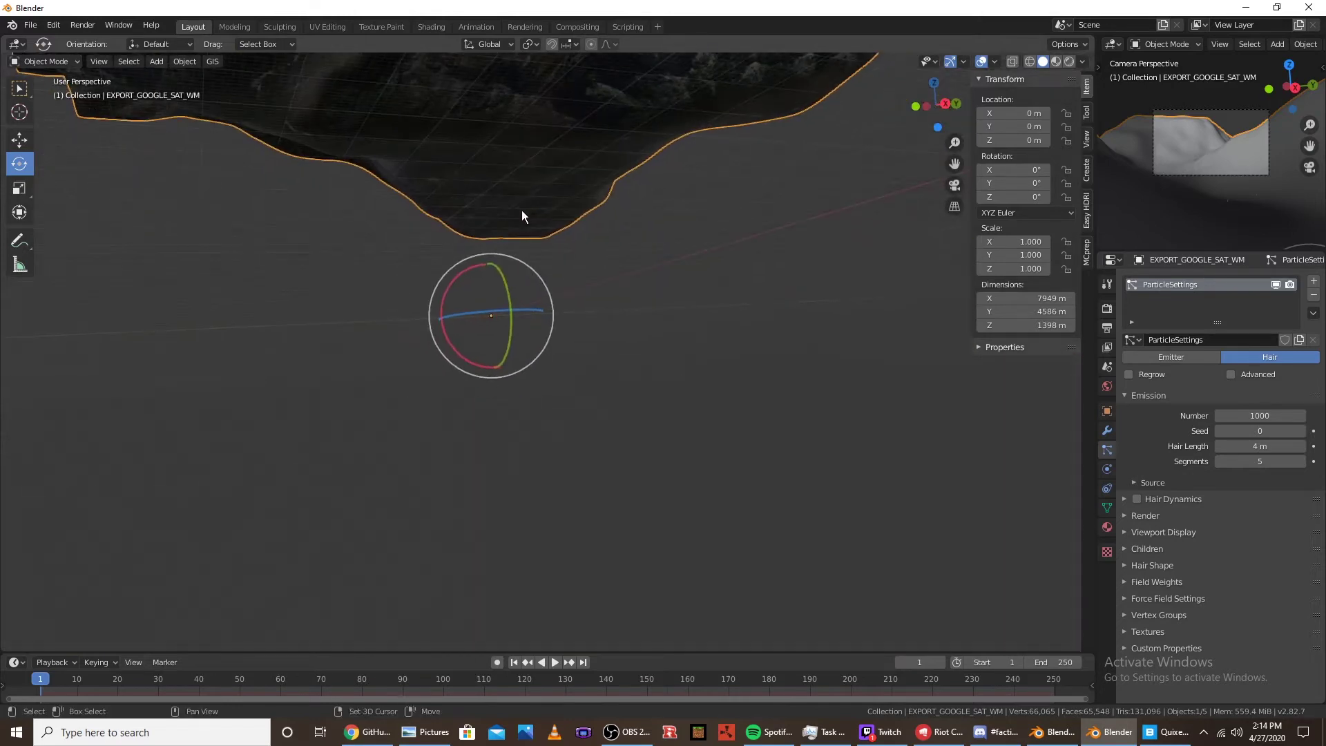
Append the two tree models and group them in a new collection named trees
click(30, 25)
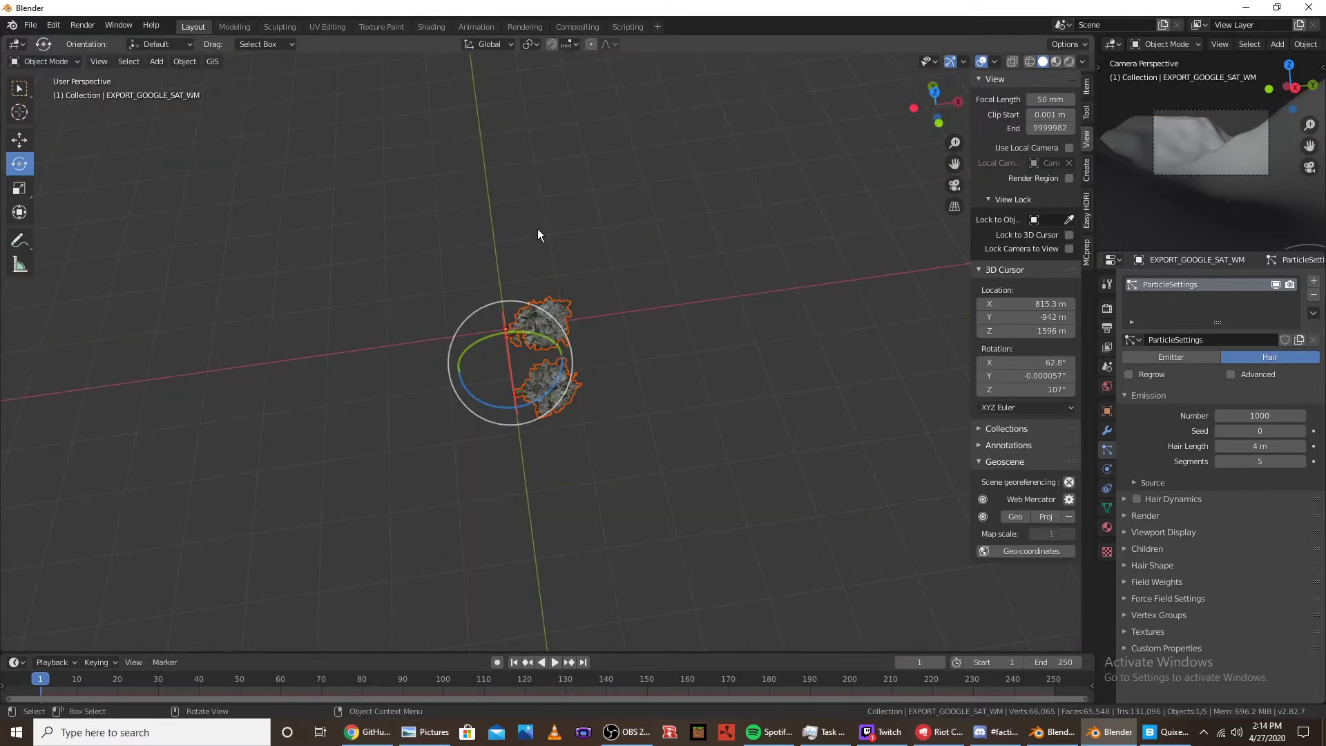
middle_drag(537, 229, 705, 361)
scroll(702, 417, down, 5)
scroll(699, 414, up, 3)
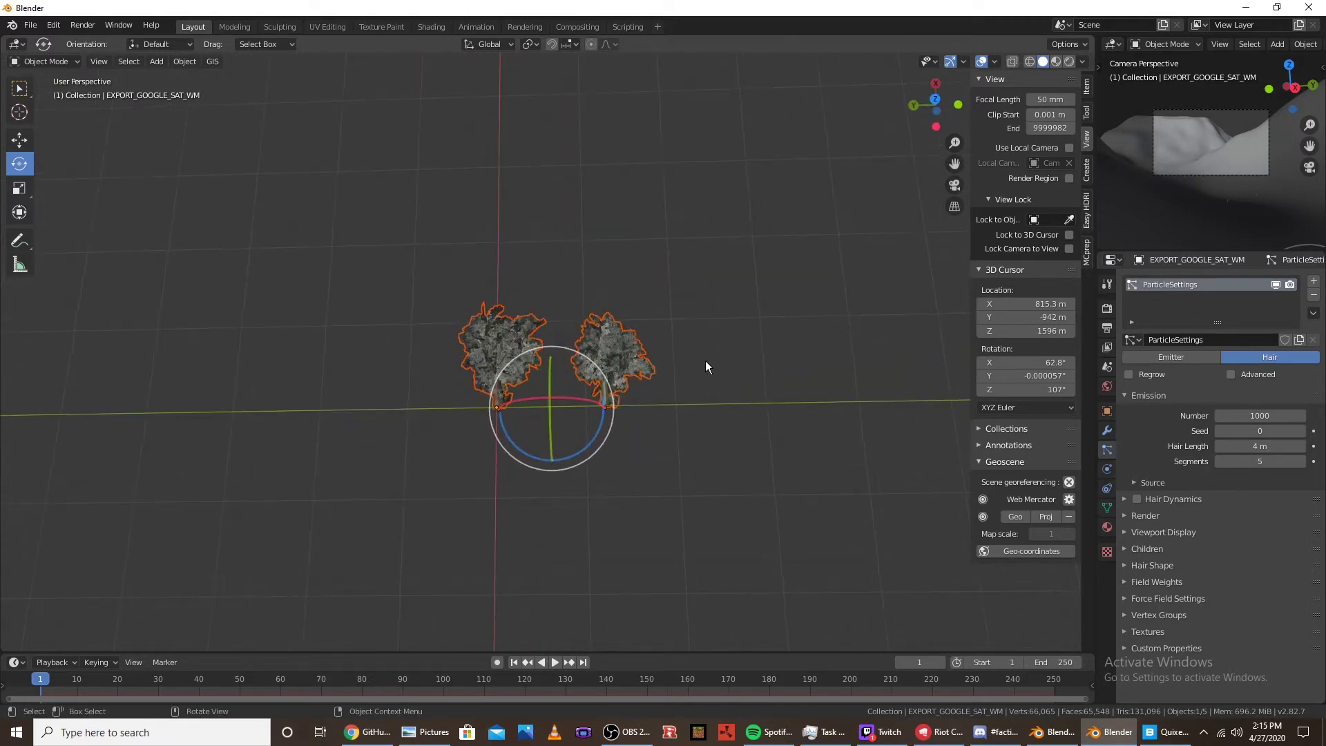
key(ctrl+g)
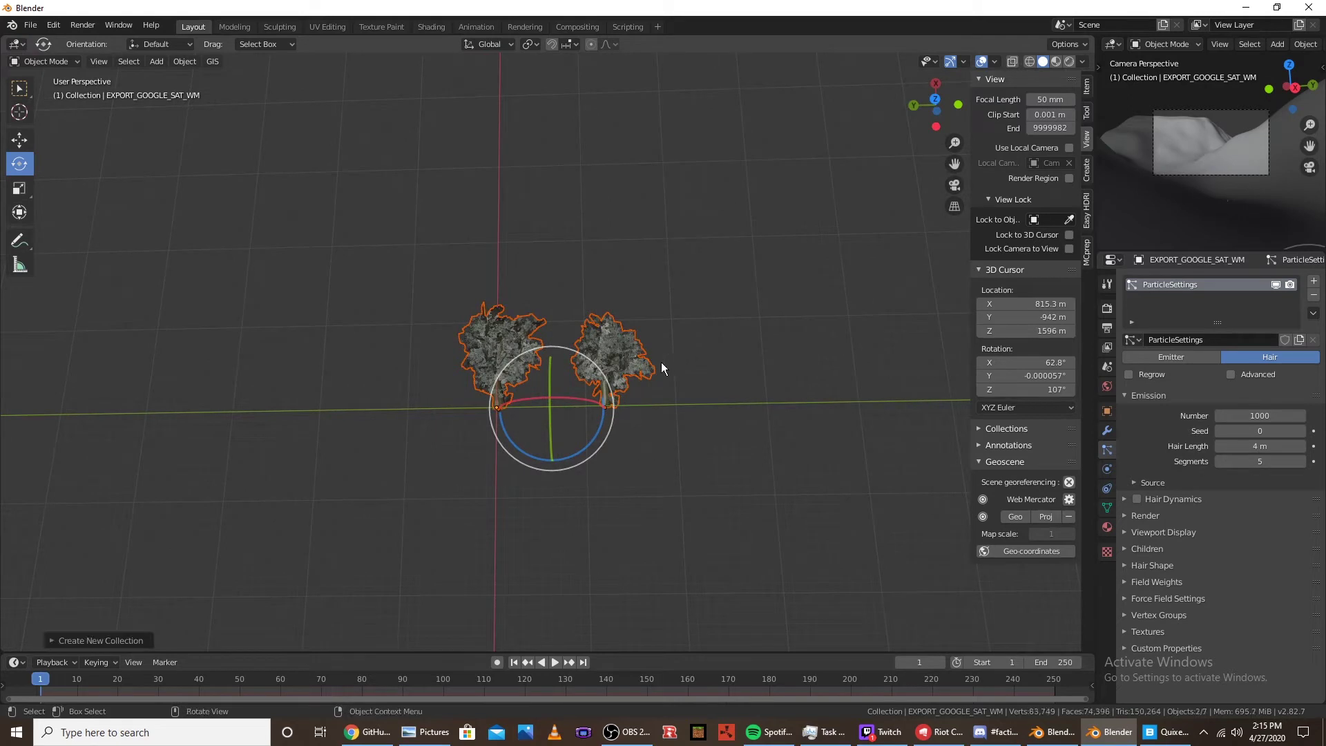
click(51, 641)
click(181, 638)
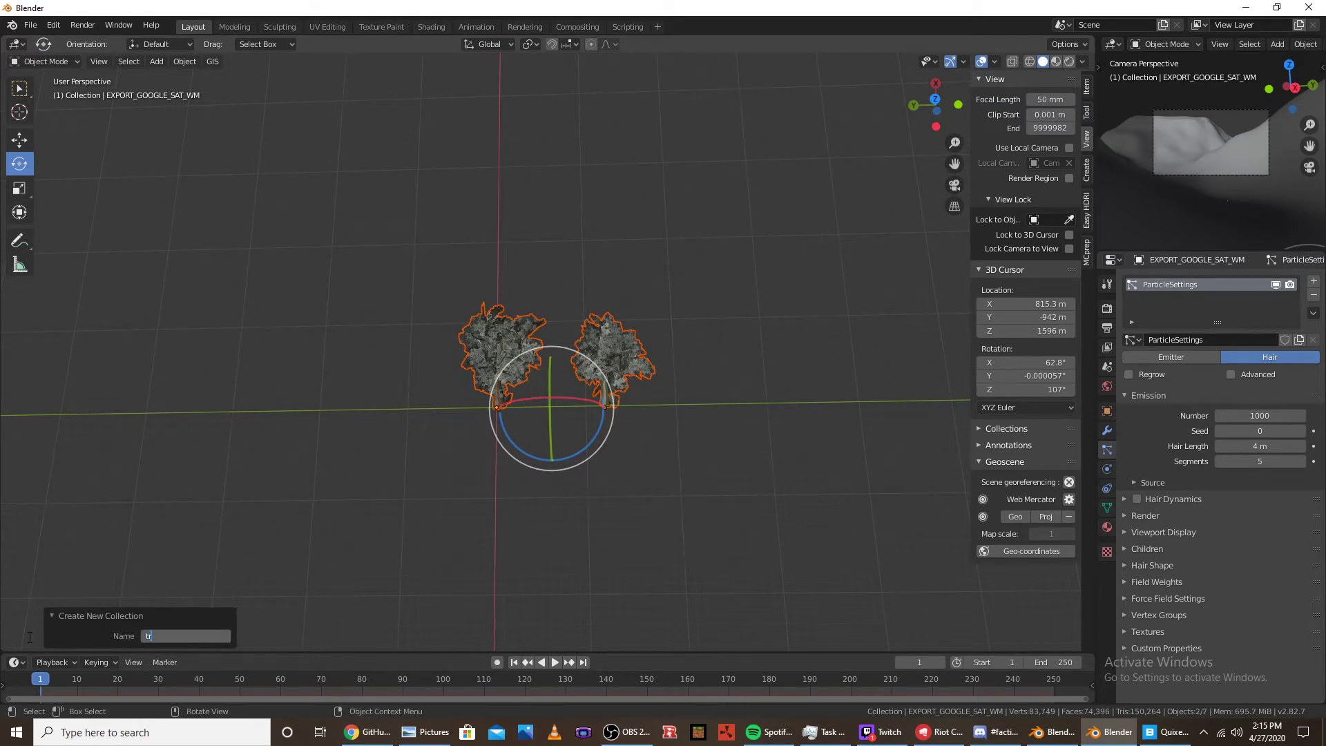
key(Return)
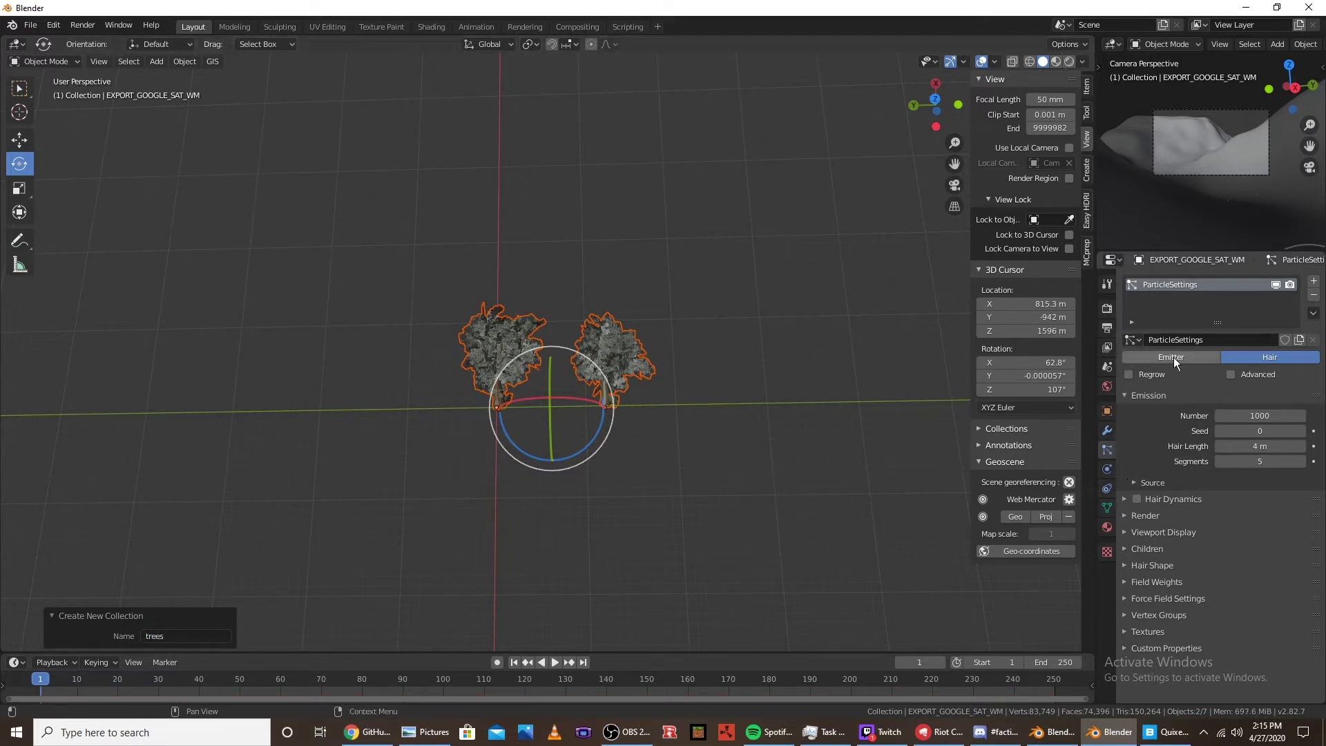
Set the hair particles' Render As type to Collection
click(1142, 516)
scroll(1207, 495, down, 2)
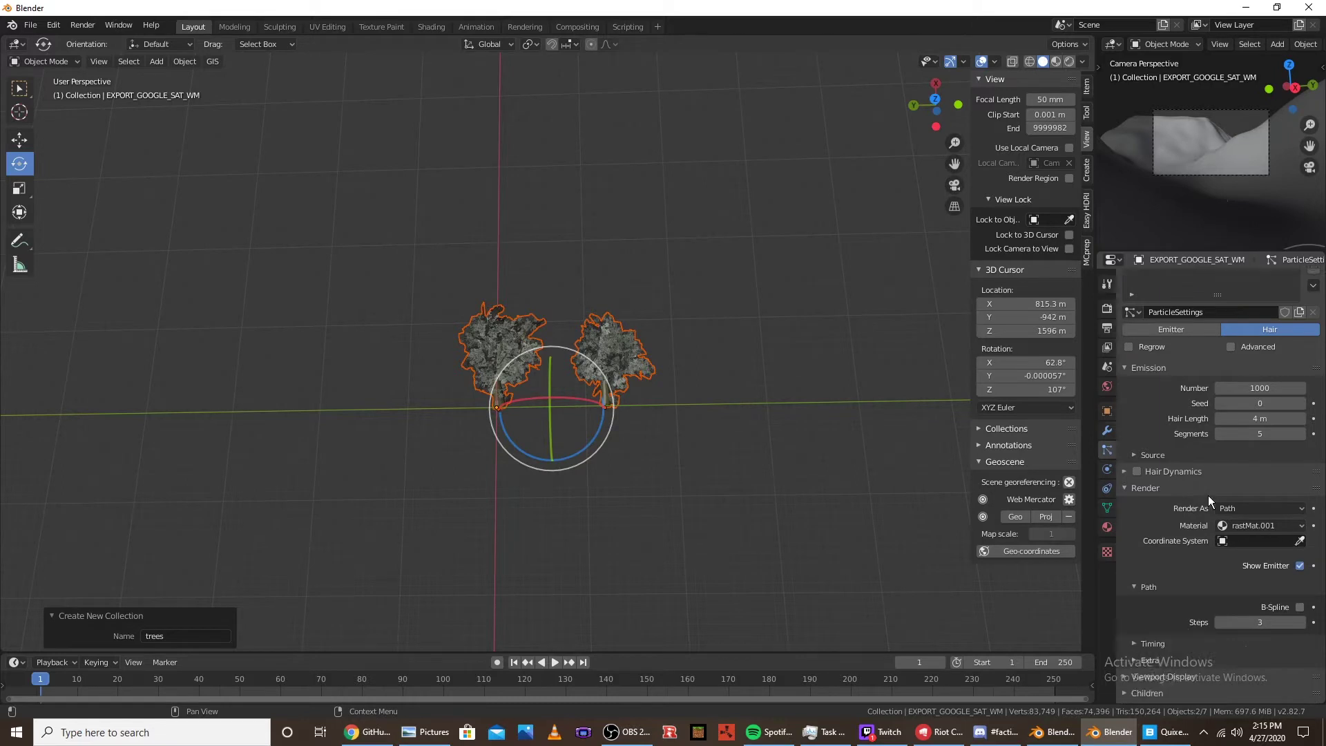
click(1240, 477)
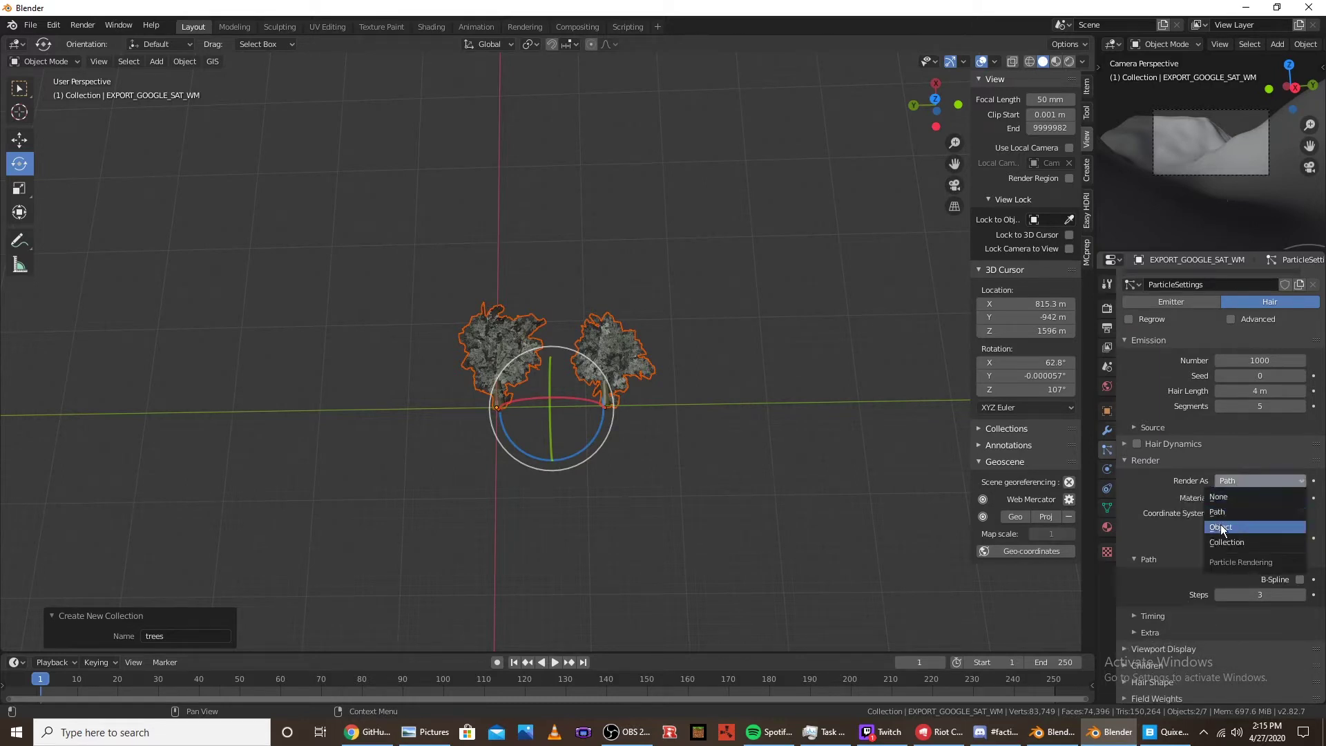
click(1229, 540)
scroll(1233, 528, down, 2)
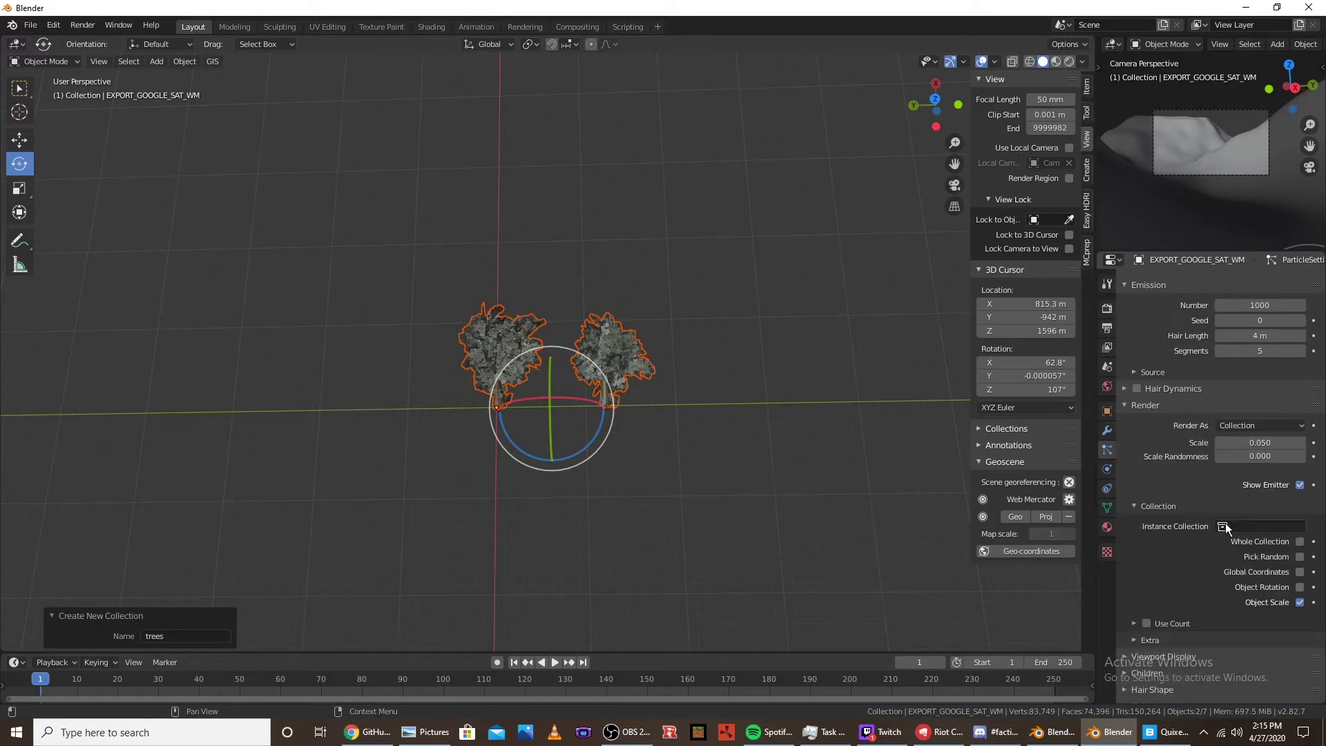
click(1240, 526)
Instance the trees collection on the particles and set their scale to 0.370
click(1186, 561)
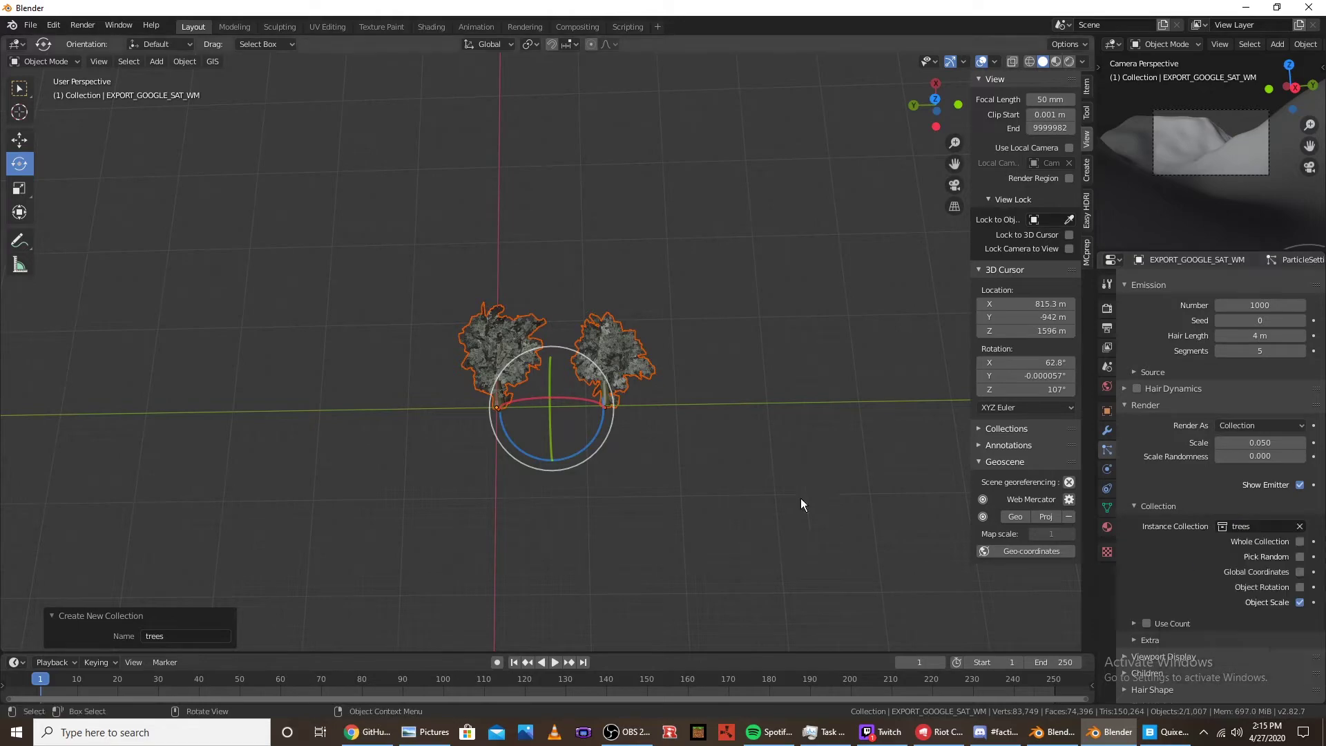
scroll(801, 498, down, 8)
scroll(649, 394, down, 6)
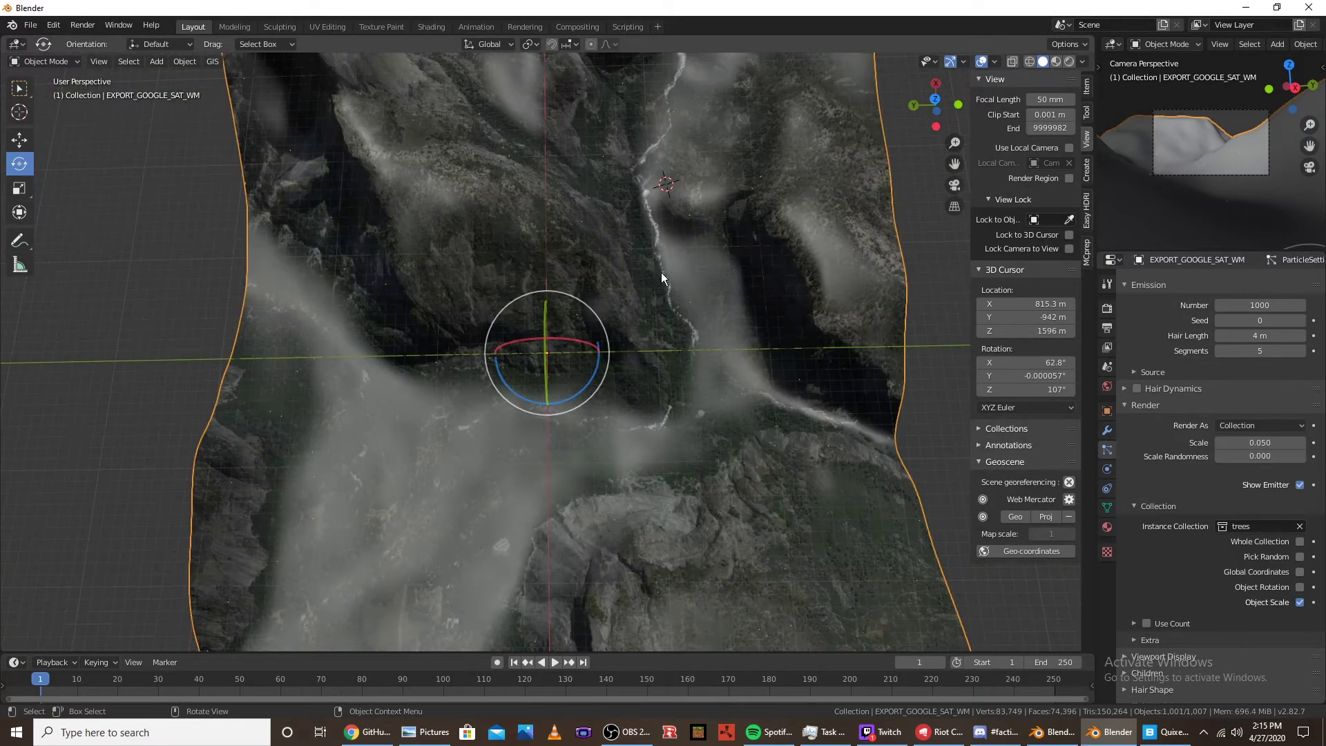
middle_drag(661, 272, 689, 297)
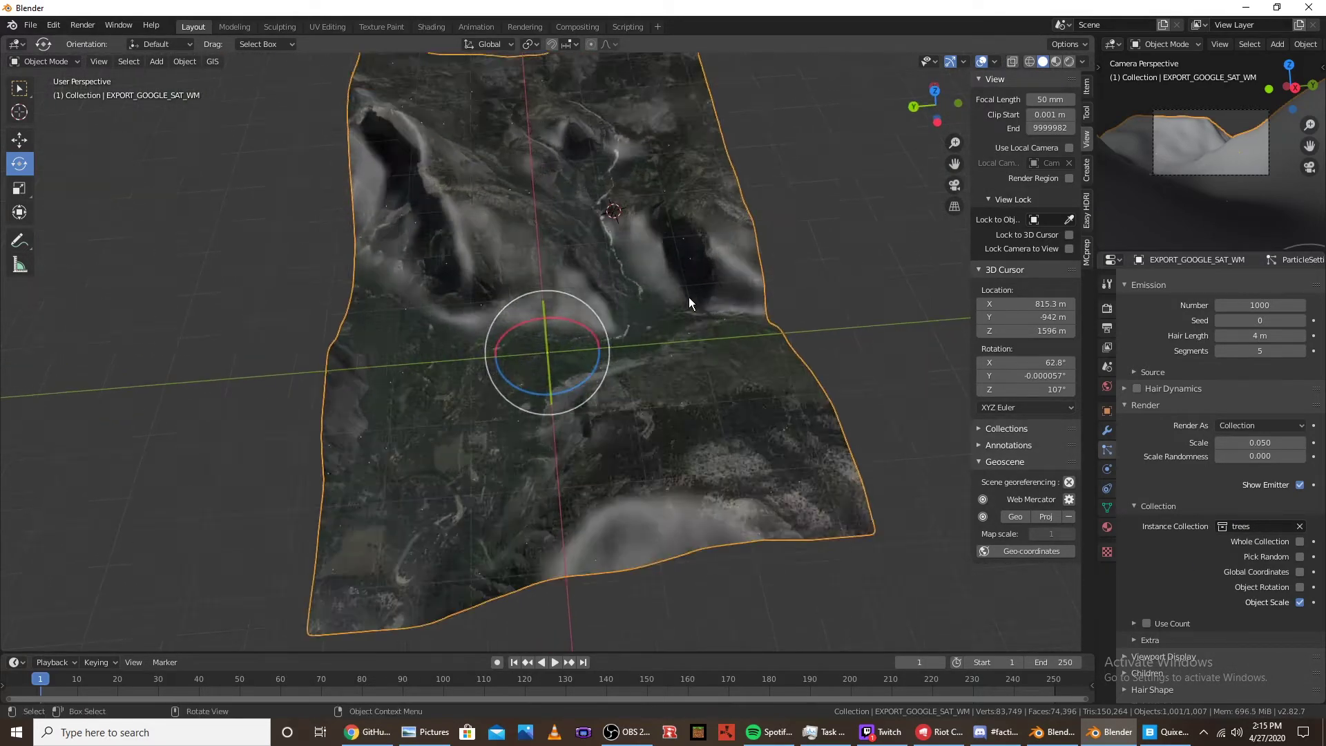
scroll(689, 297, up, 8)
scroll(647, 337, down, 3)
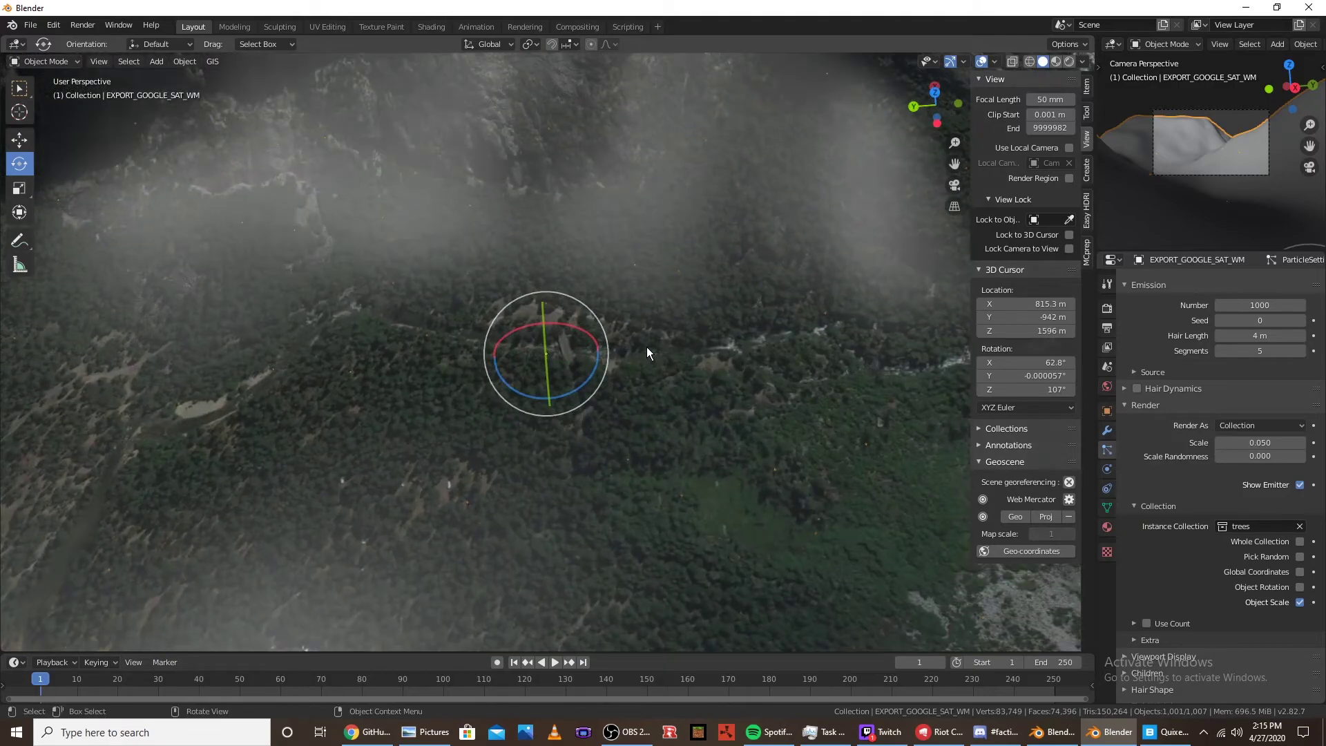
middle_drag(646, 347, 525, 386)
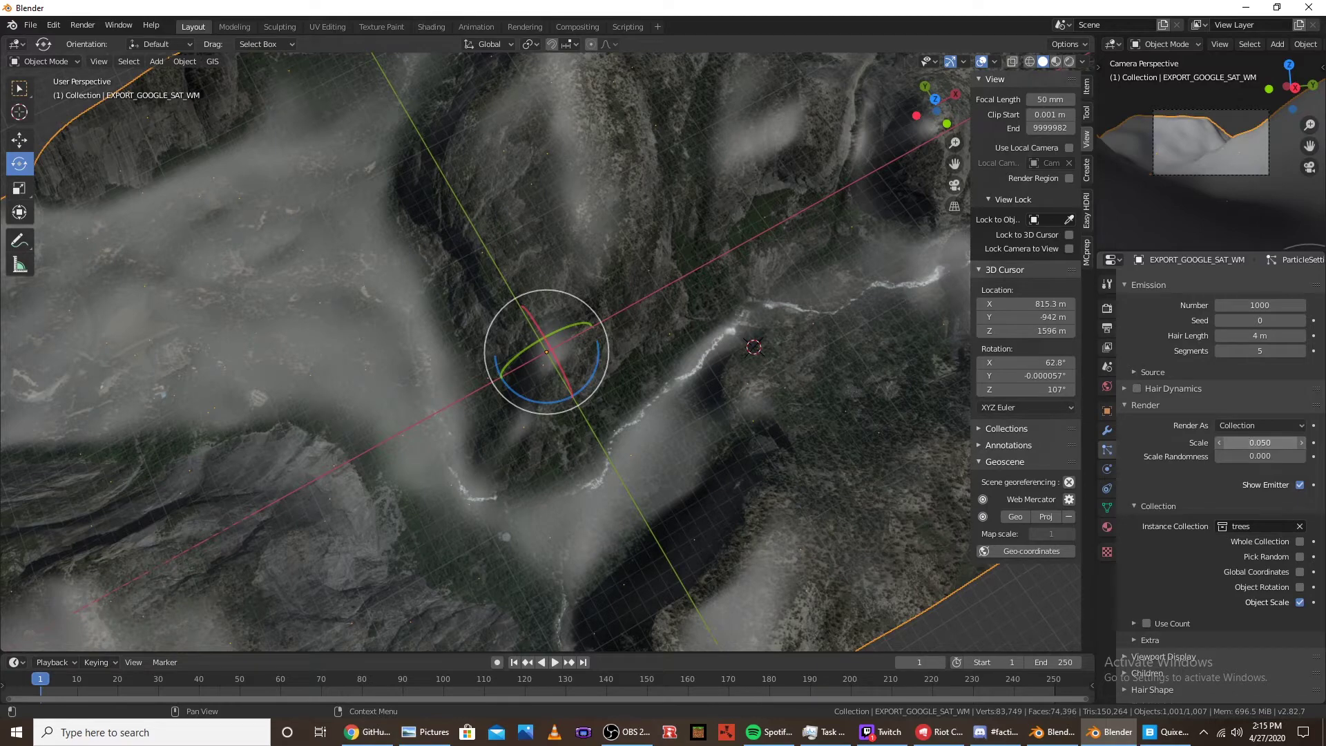
mouse_move(1259, 442)
mouse_down()
mouse_move(1298, 442)
mouse_move(1271, 442)
mouse_up()
Enable Object Rotation for the tree instances and inspect the forest from several angles
scroll(607, 399, up, 4)
middle_drag(607, 399, 707, 407)
scroll(631, 350, up, 2)
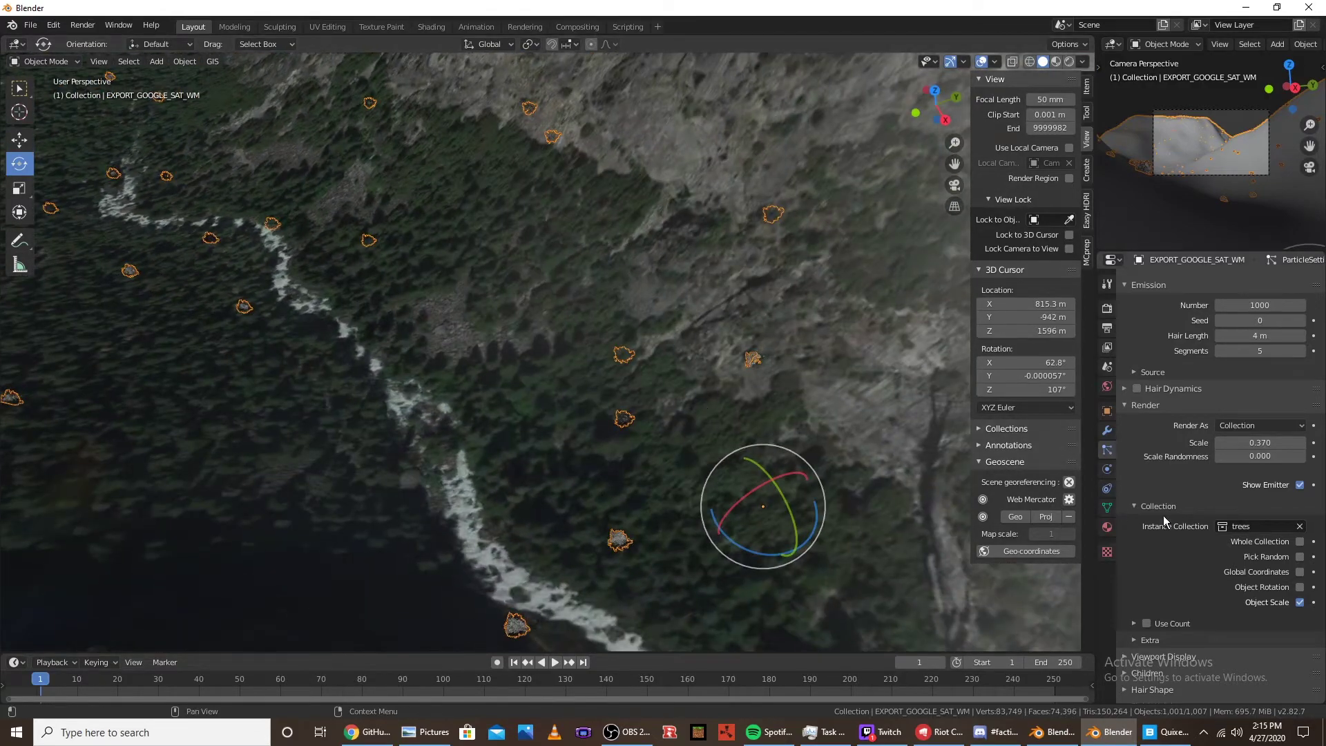
click(1299, 588)
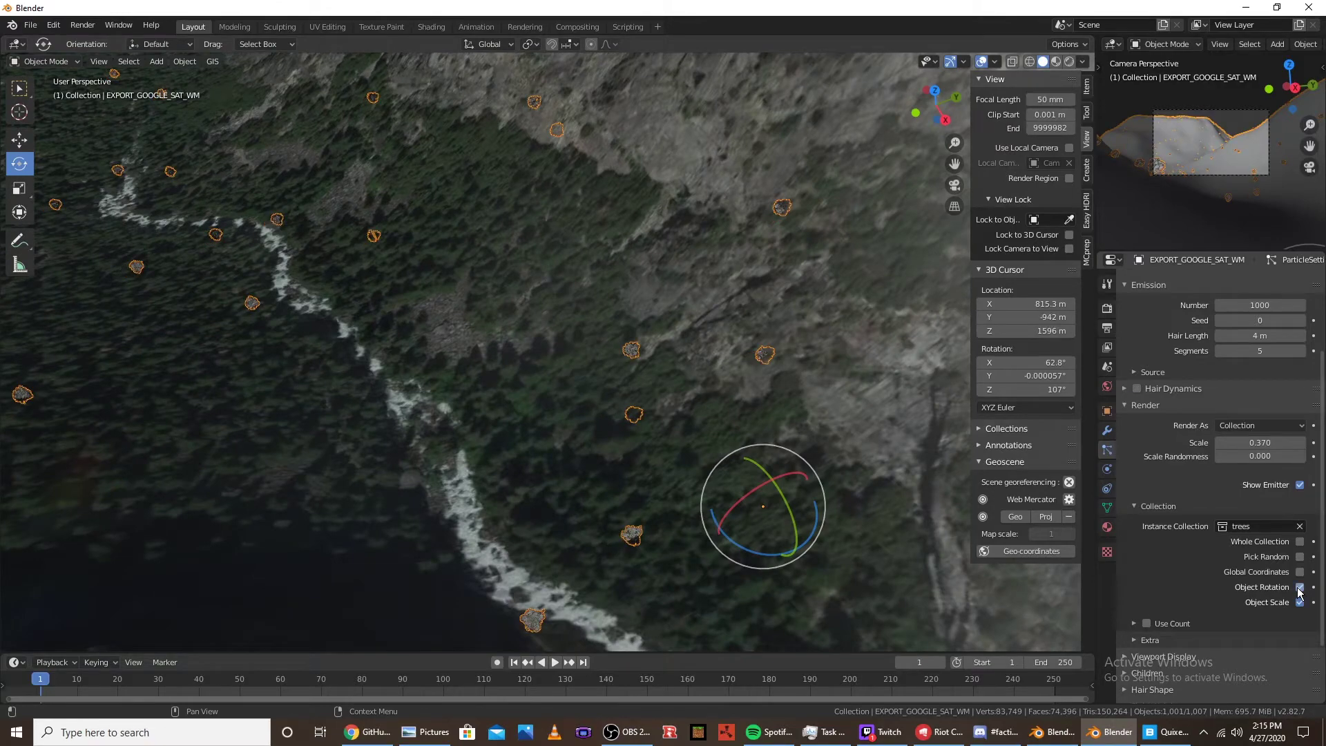
middle_drag(445, 312, 568, 347)
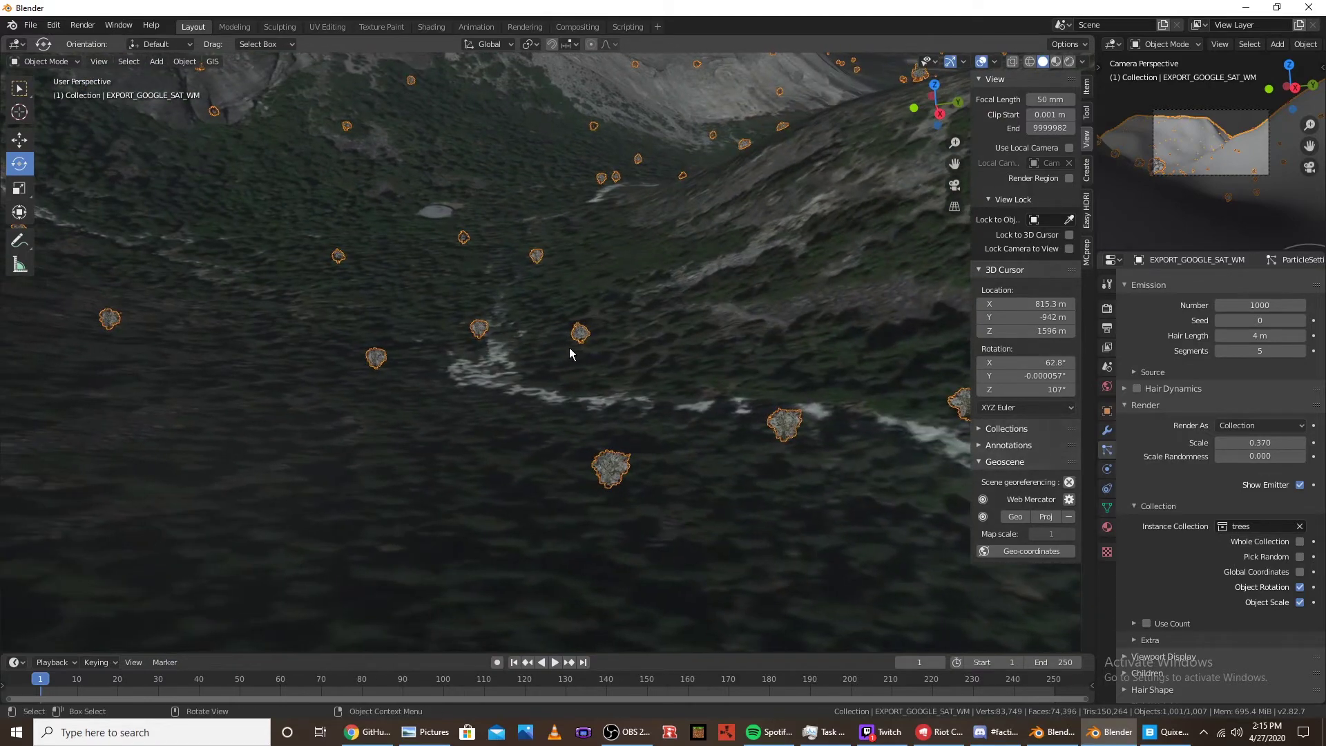
scroll(570, 349, down, 3)
middle_drag(693, 399, 572, 357)
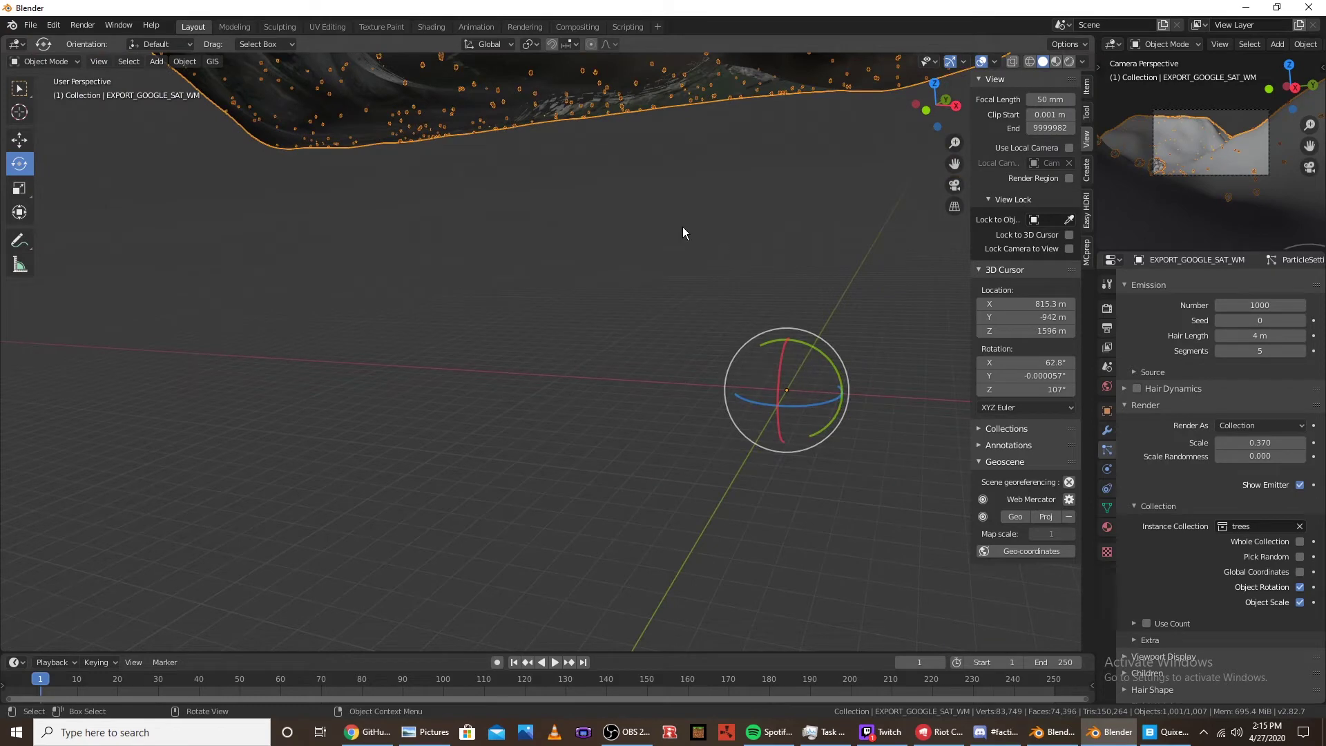
Select Tree Branch.001 and frame it in the viewport
click(812, 409)
click(787, 391)
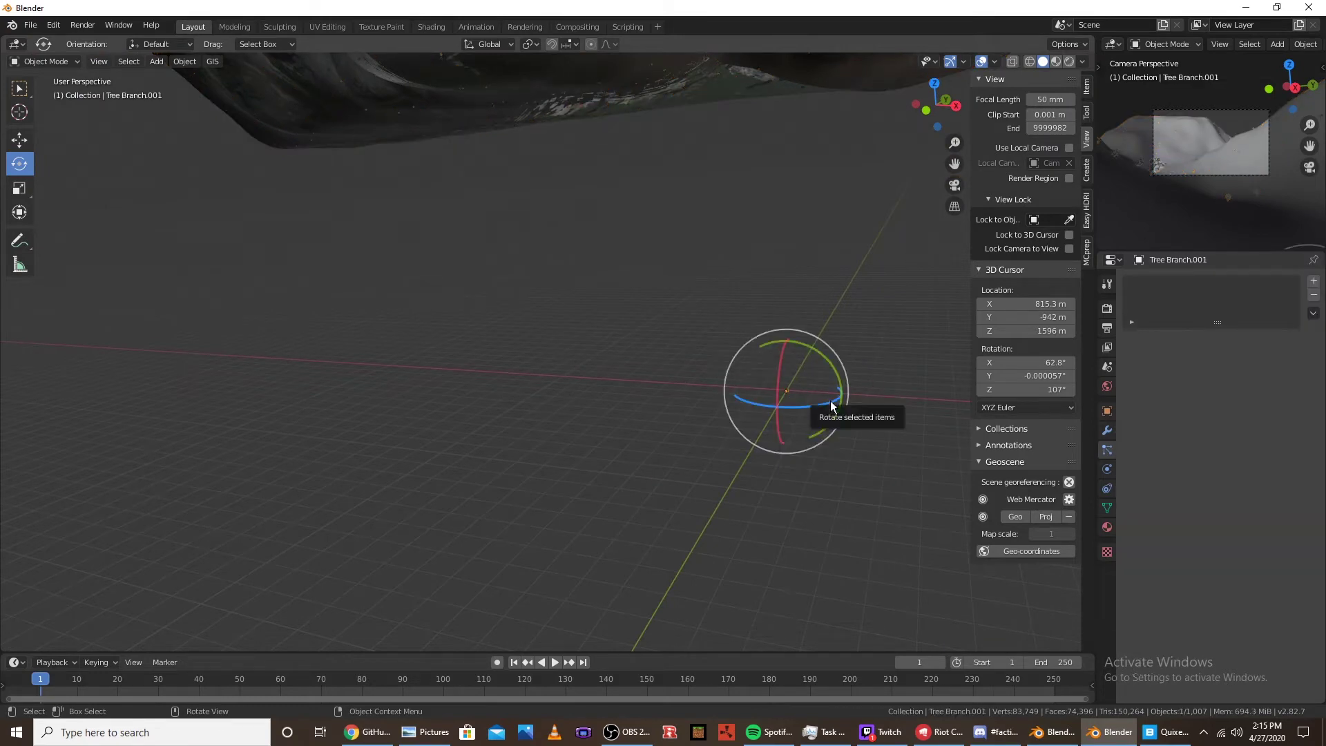
key(grave)
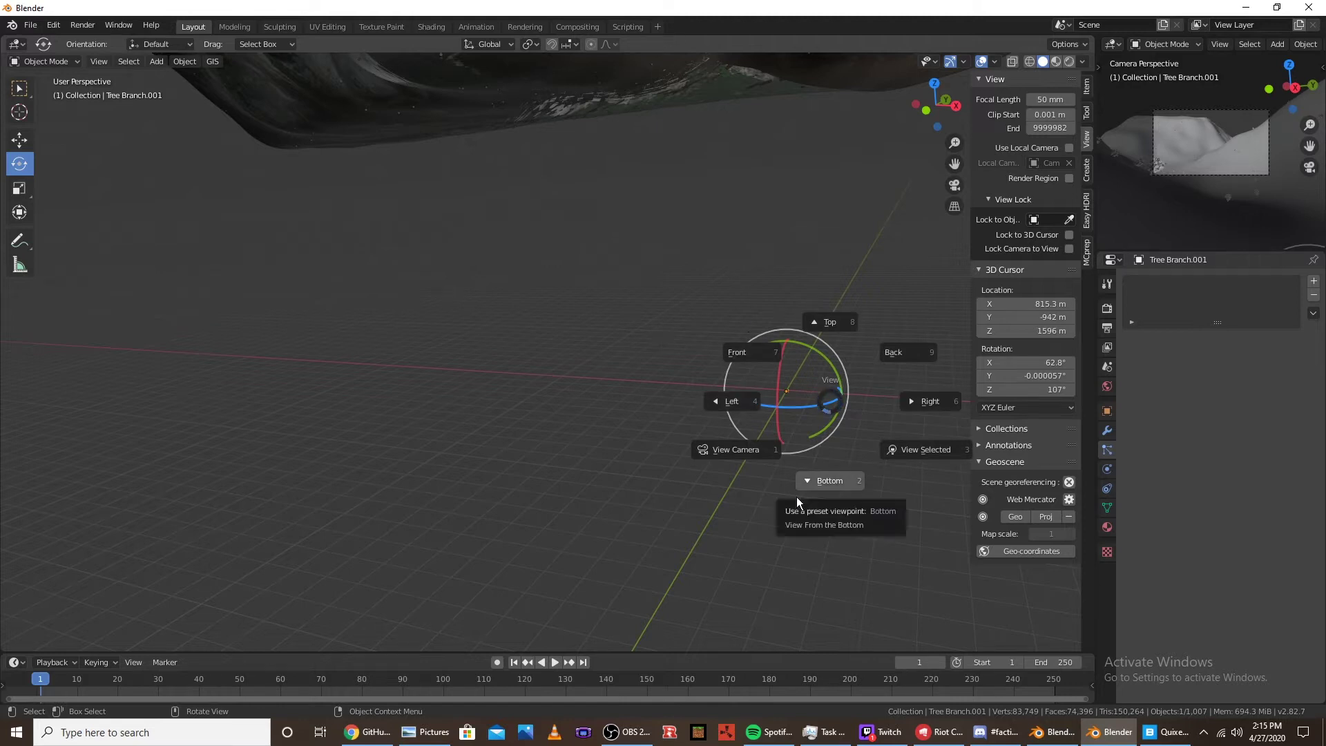
click(918, 459)
middle_drag(918, 461, 745, 372)
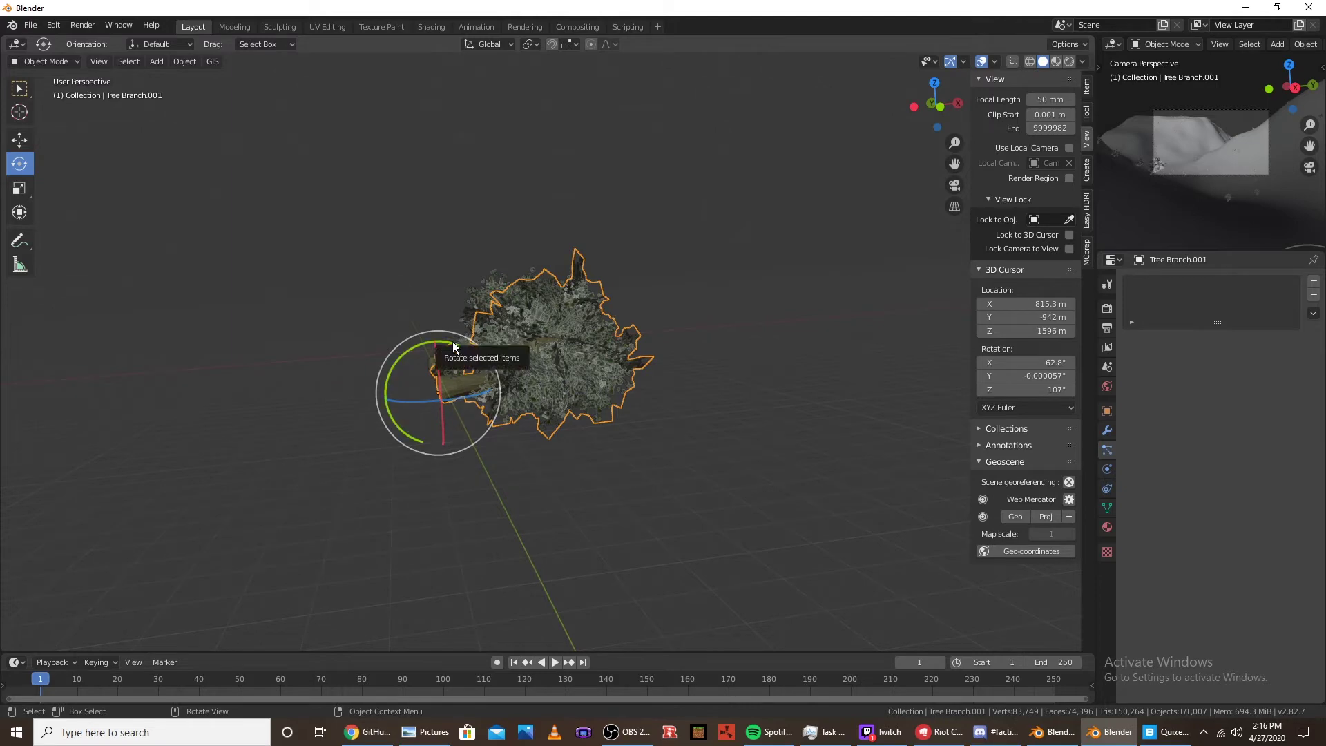
Rotate Tree Branch.001 by 11.5° about the Y axis, then select the terrain
drag(449, 350, 362, 358)
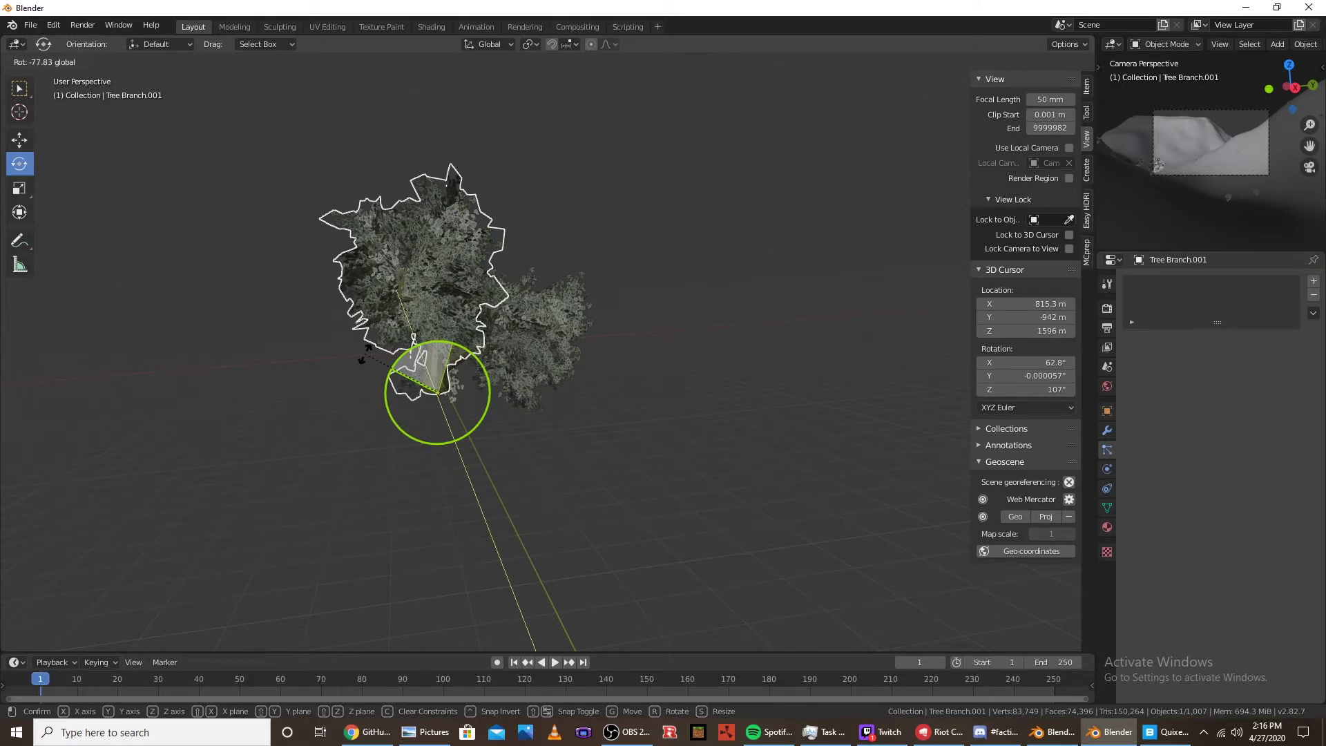
drag(362, 357, 459, 350)
scroll(752, 412, down, 5)
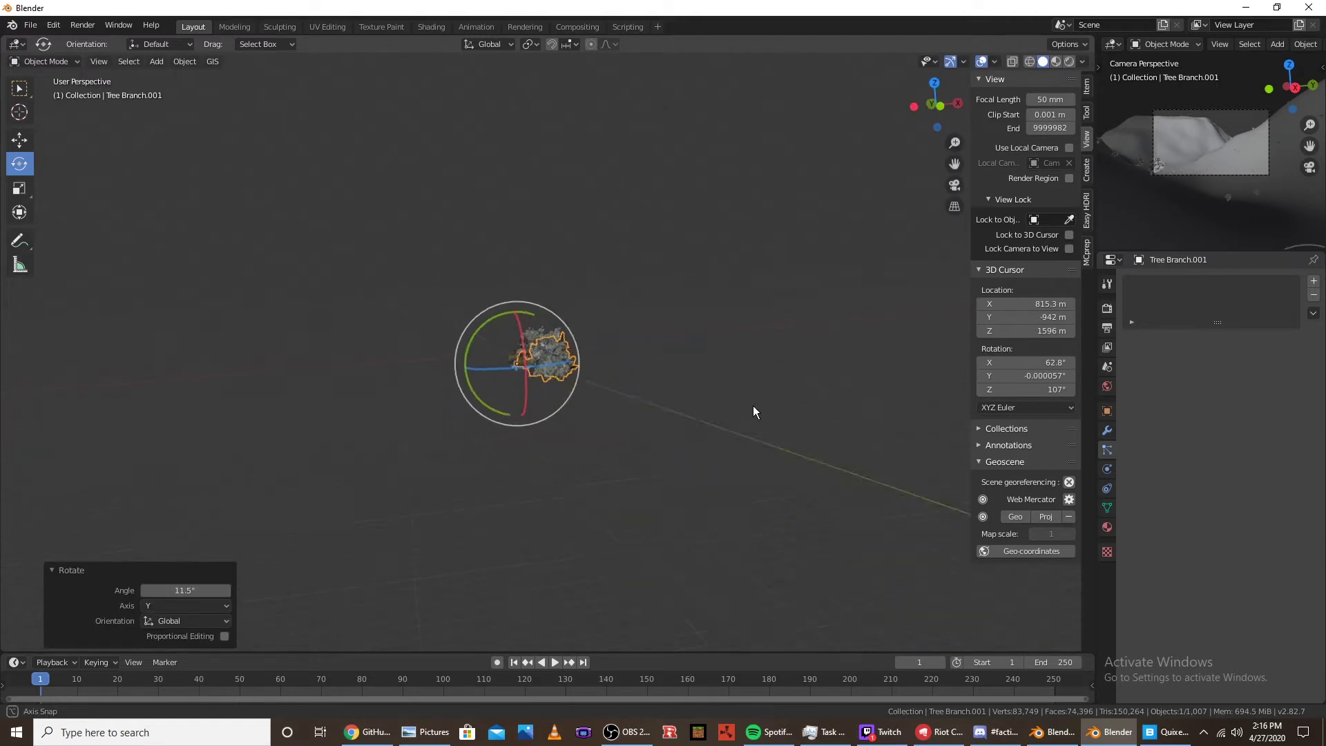
middle_drag(755, 414, 773, 346)
click(556, 243)
Frame the selected terrain from the right side and return to a perspective view
key(grave)
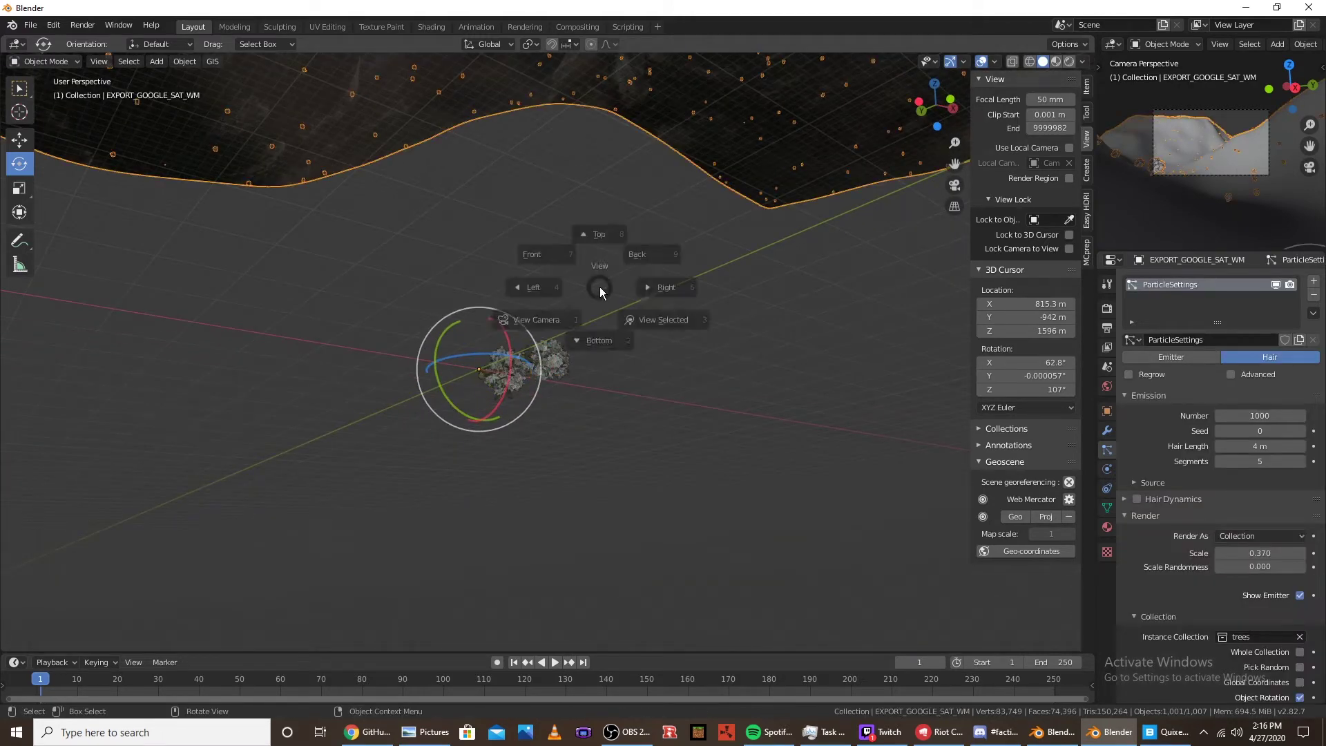
click(663, 316)
key(grave)
click(736, 367)
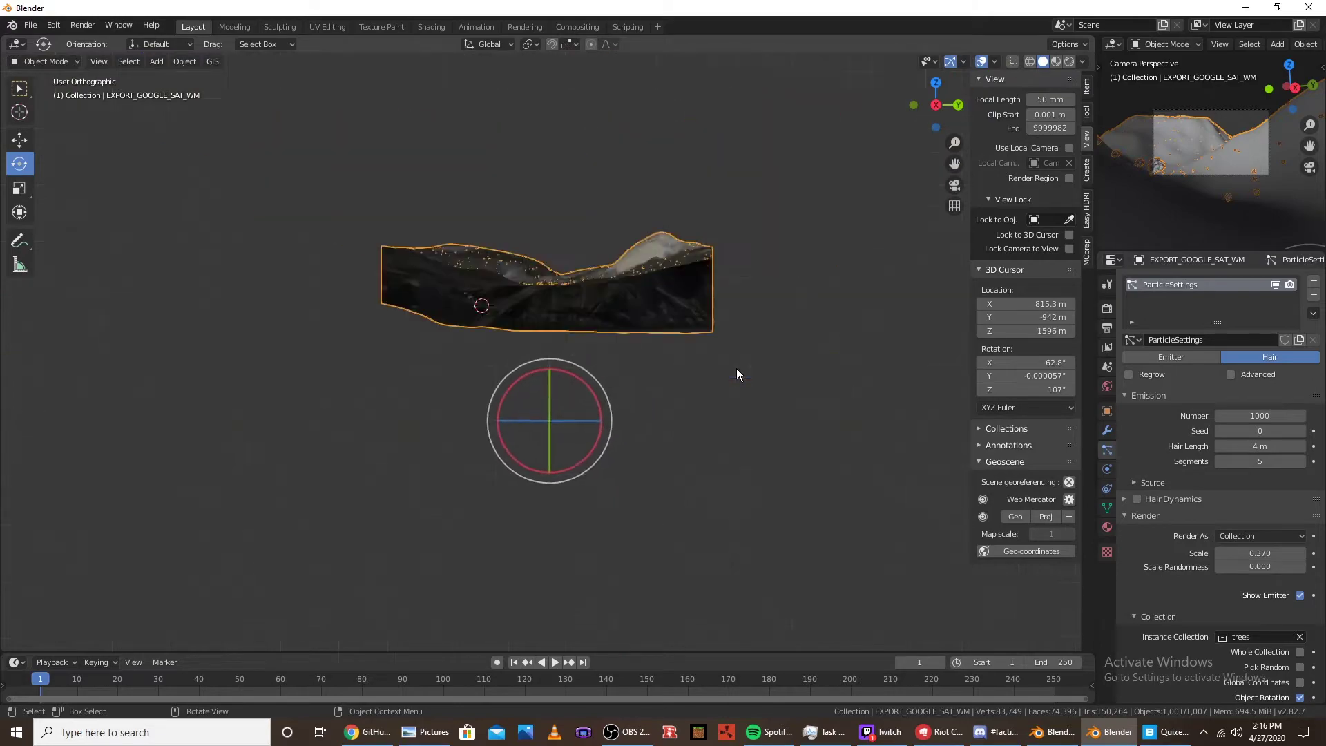
middle_drag(736, 367, 637, 368)
scroll(636, 367, up, 6)
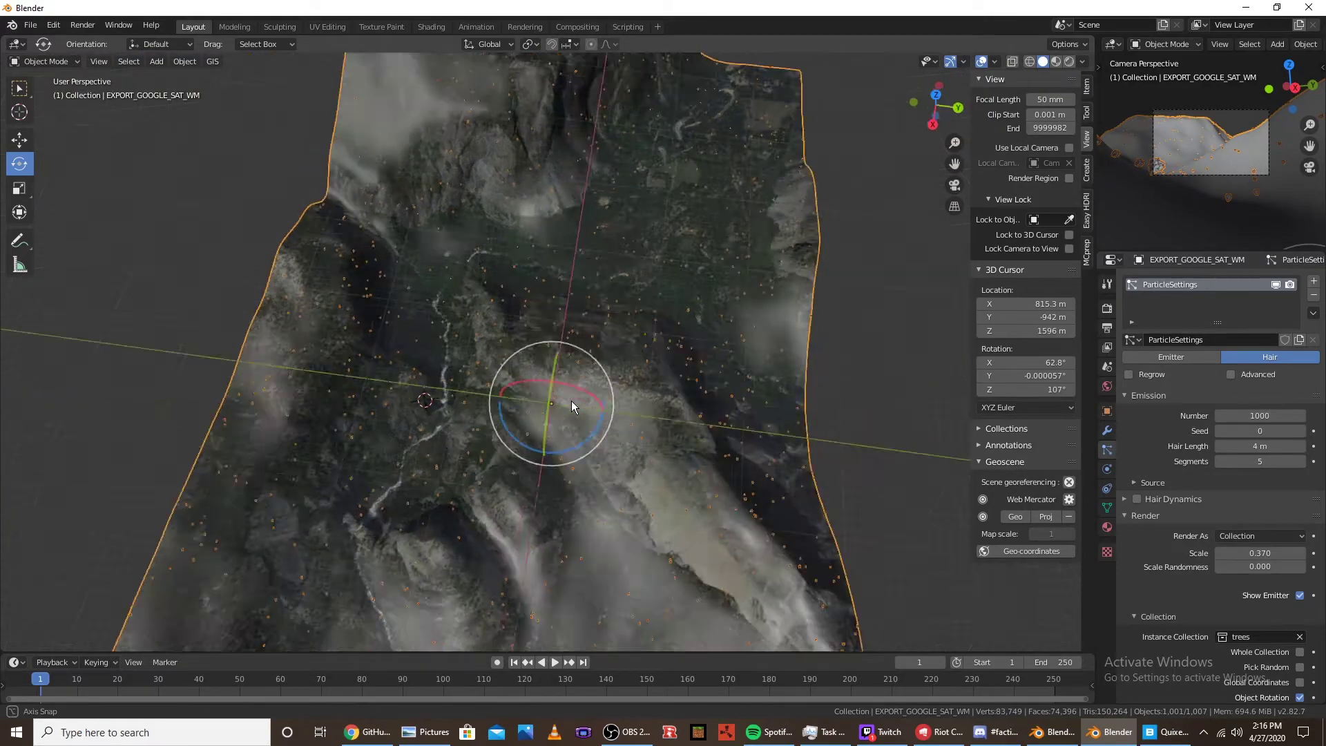
scroll(277, 351, up, 1)
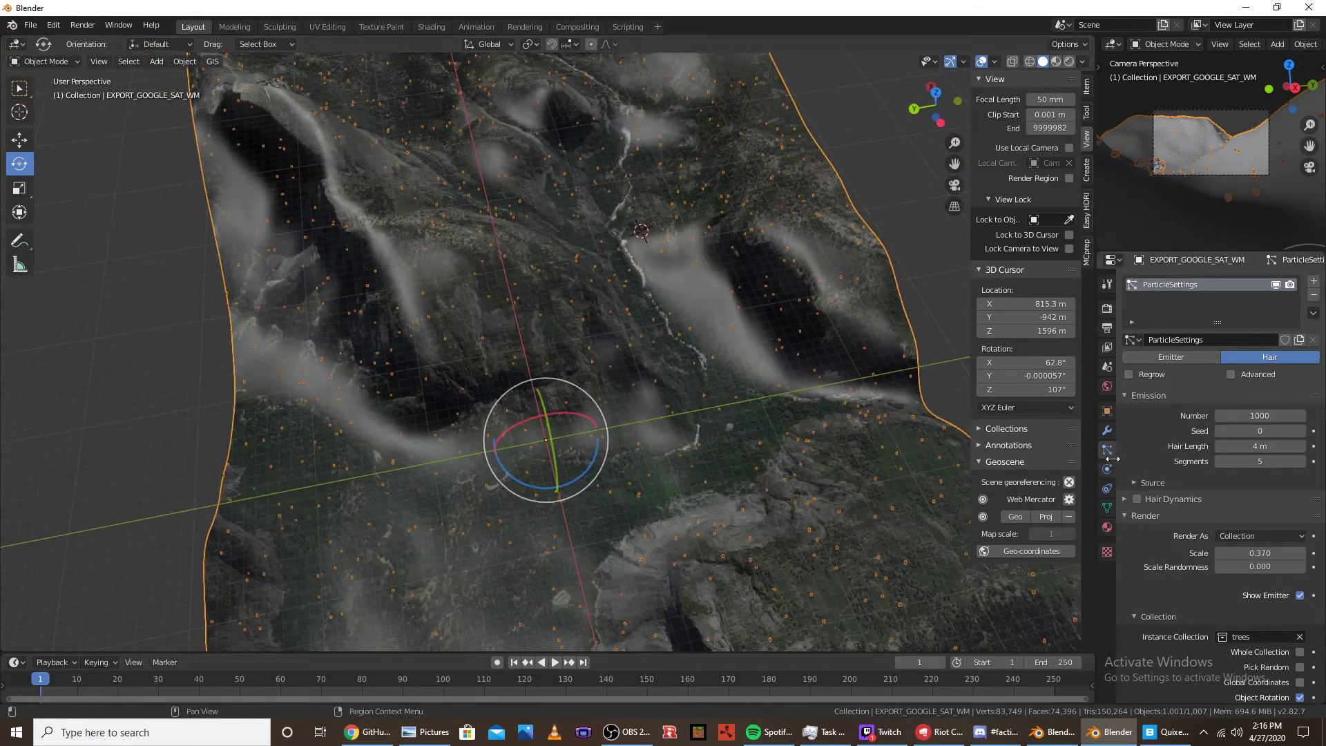
scroll(1232, 453, down, 5)
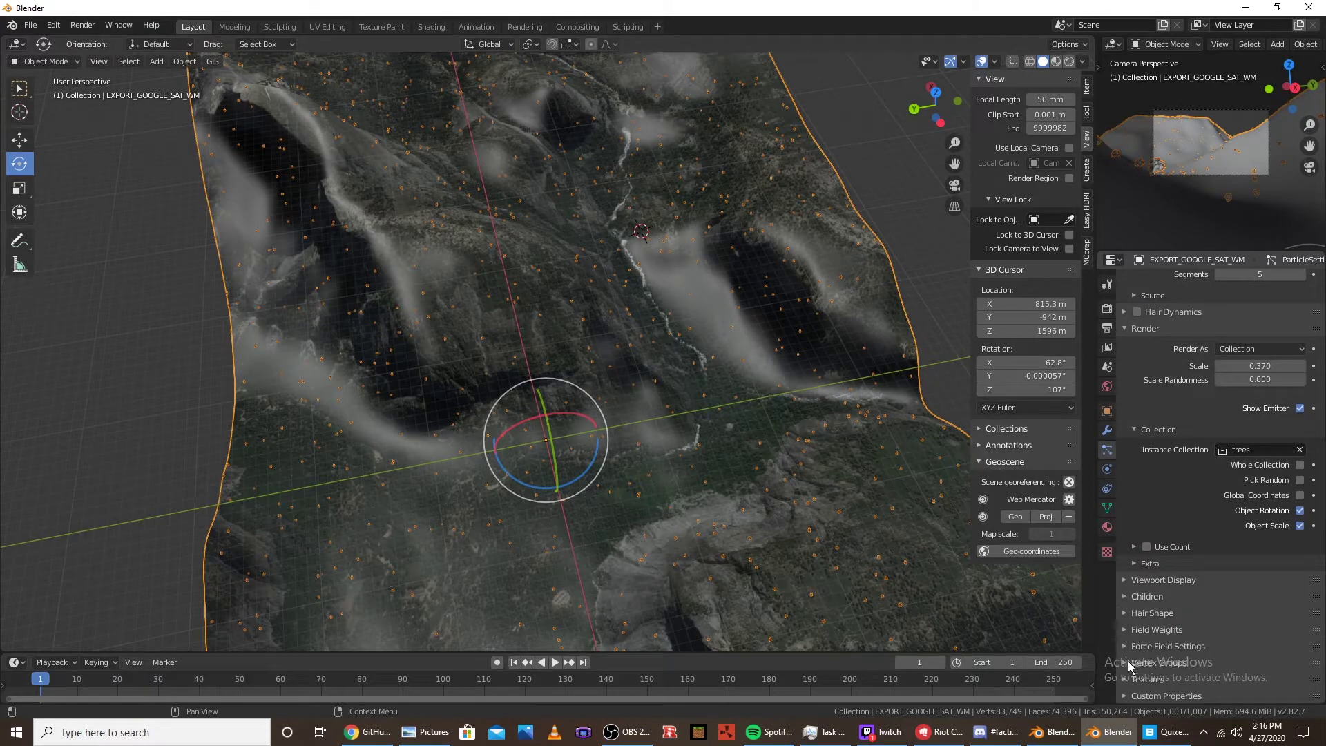
Set the particle Density vertex group to Group
click(1132, 630)
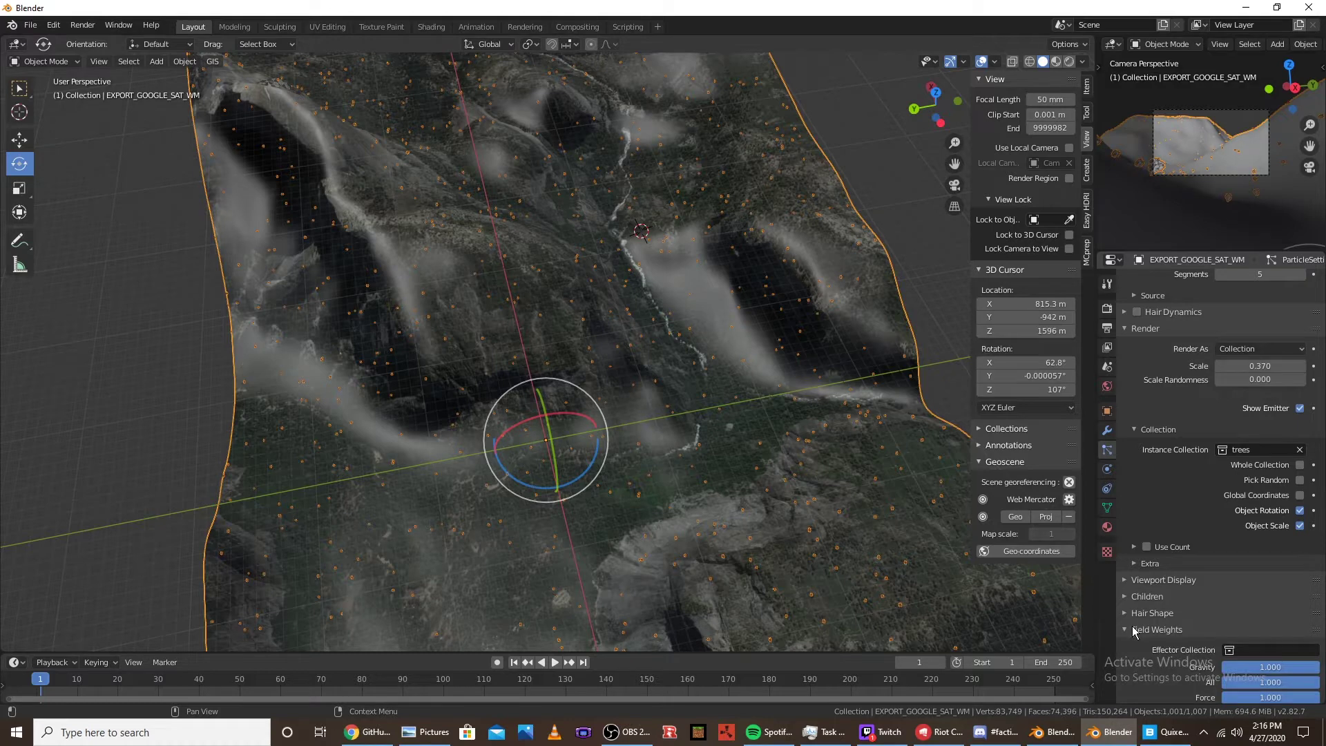
click(1146, 629)
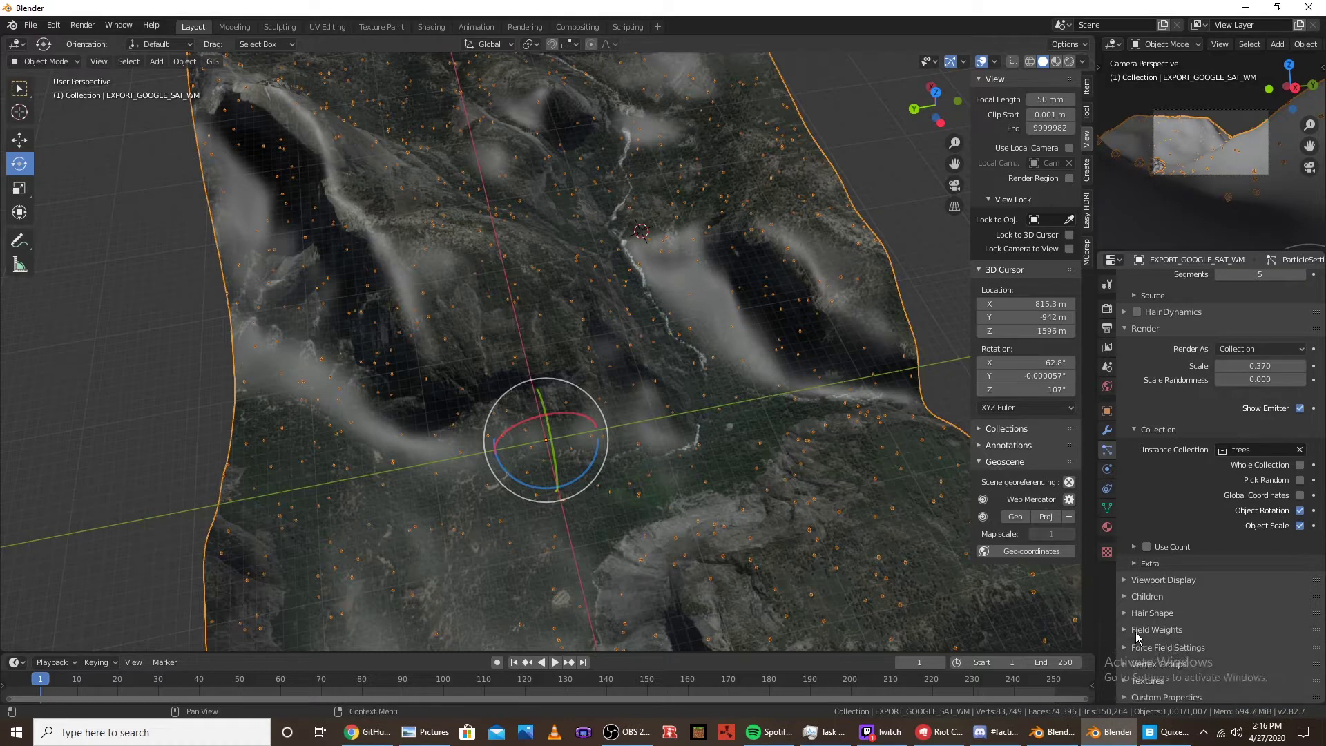
click(1151, 664)
scroll(1174, 621, down, 4)
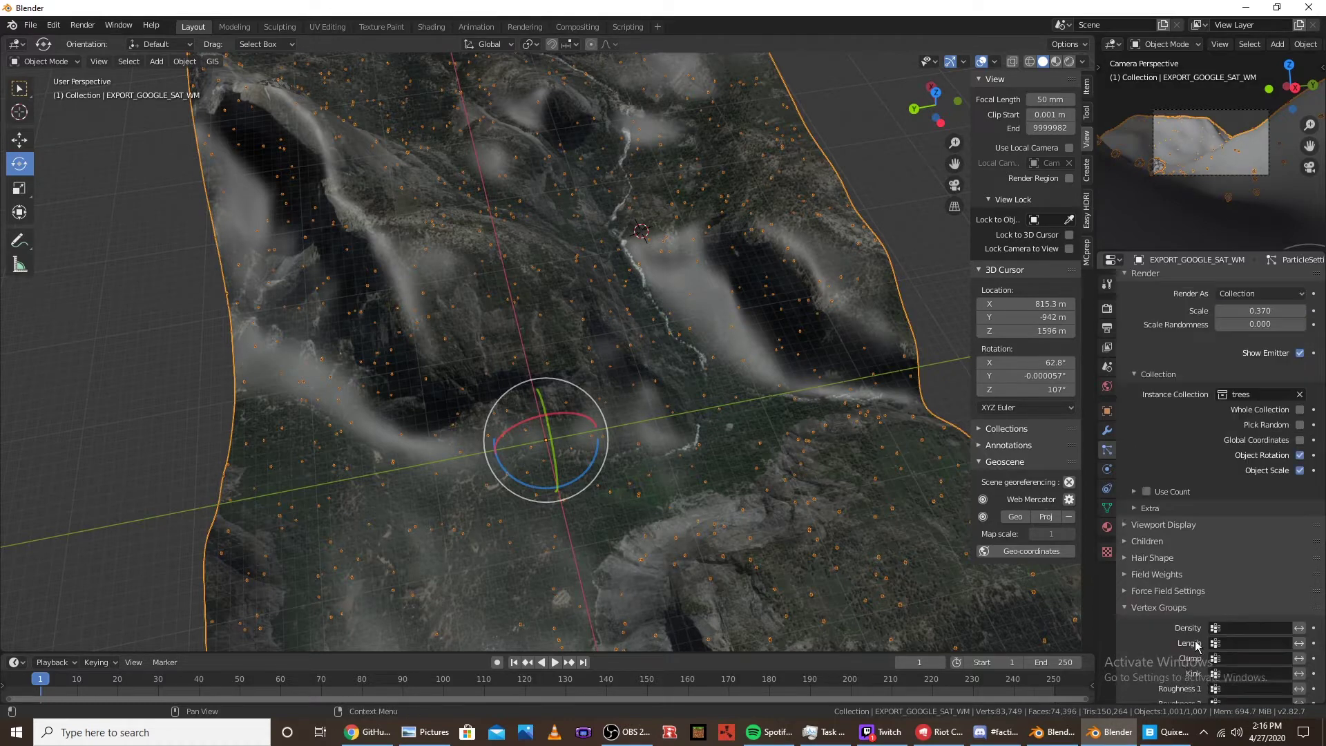
click(1233, 552)
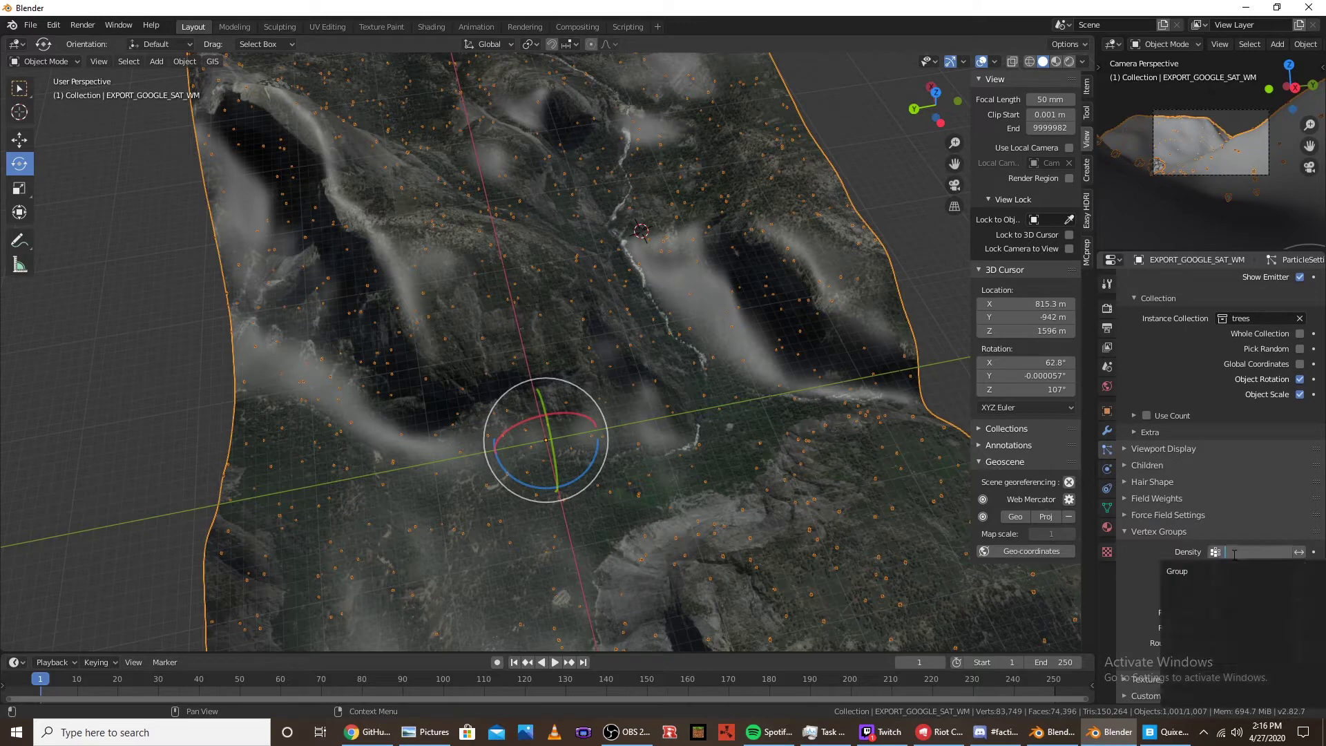
click(1195, 571)
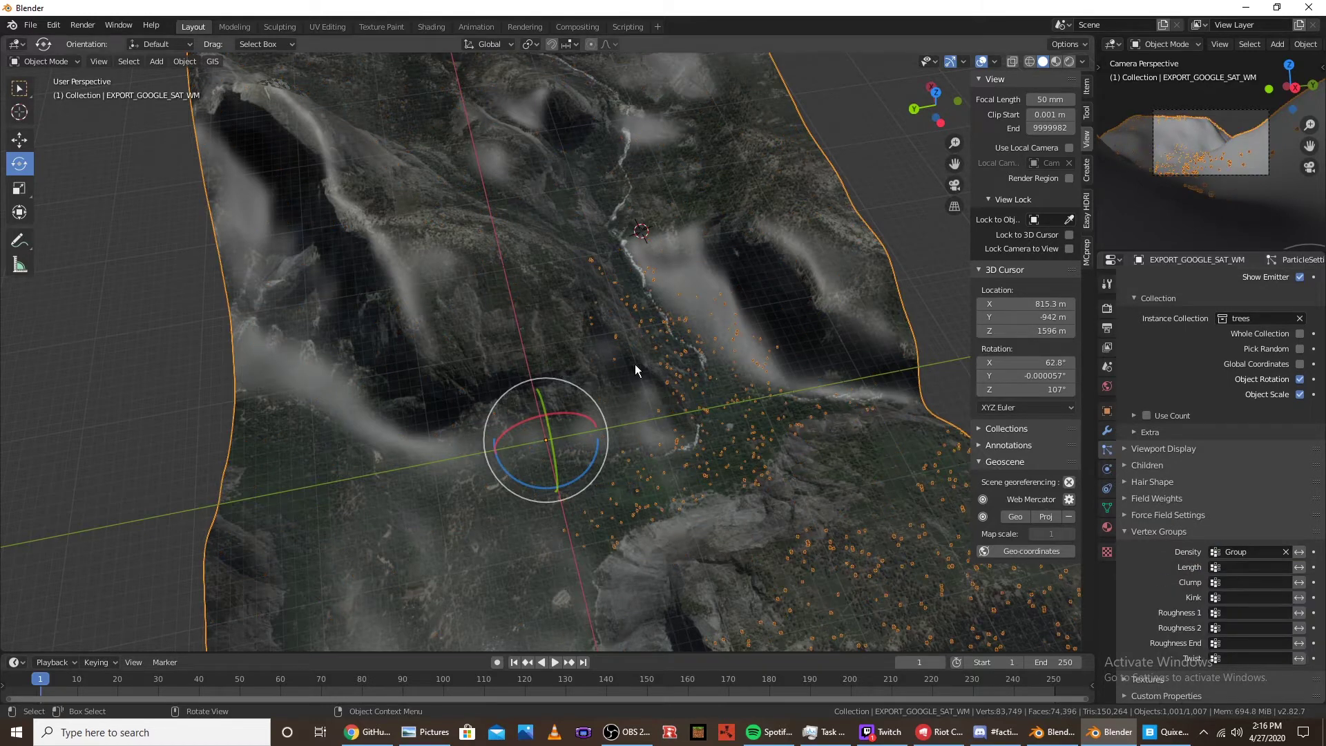
Check the tree distribution through the camera and the painted weights, then switch to Chrome
middle_drag(635, 363, 683, 383)
key(KP_0)
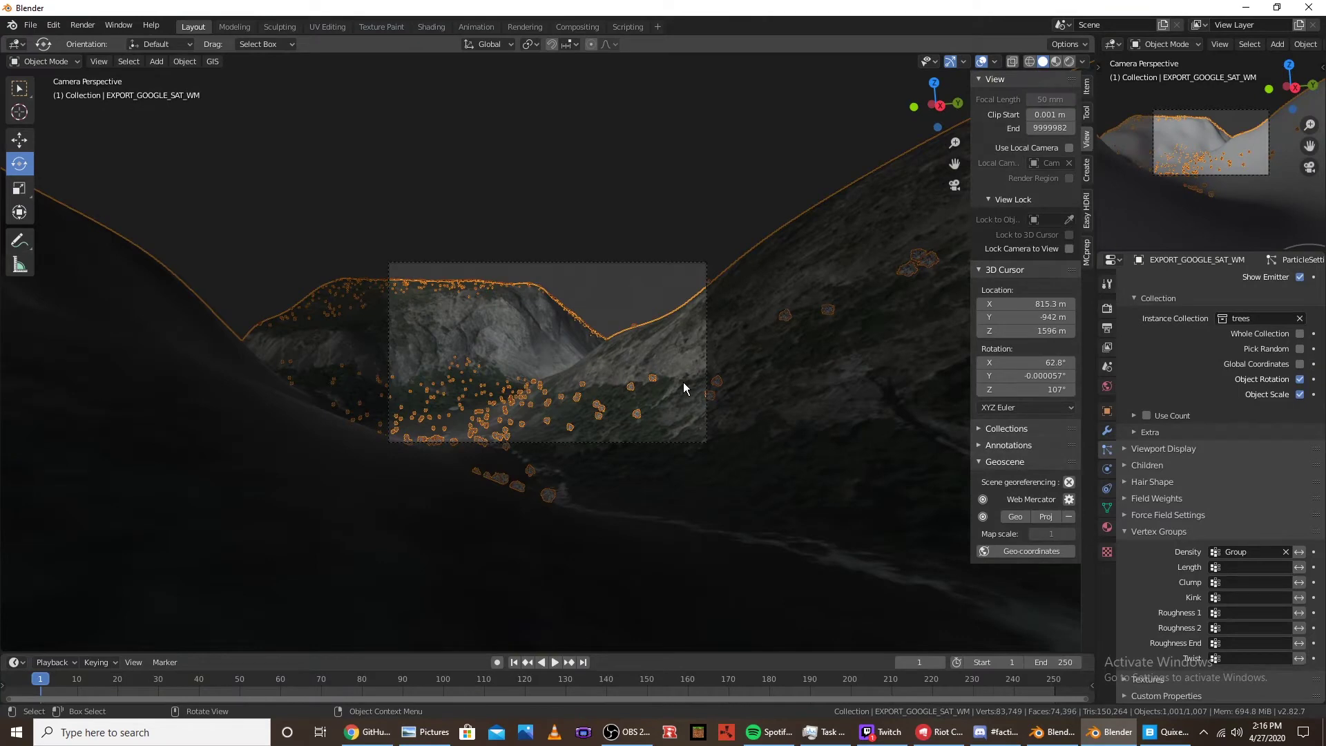
scroll(631, 403, up, 5)
ctrl+scroll(631, 403, up, 5)
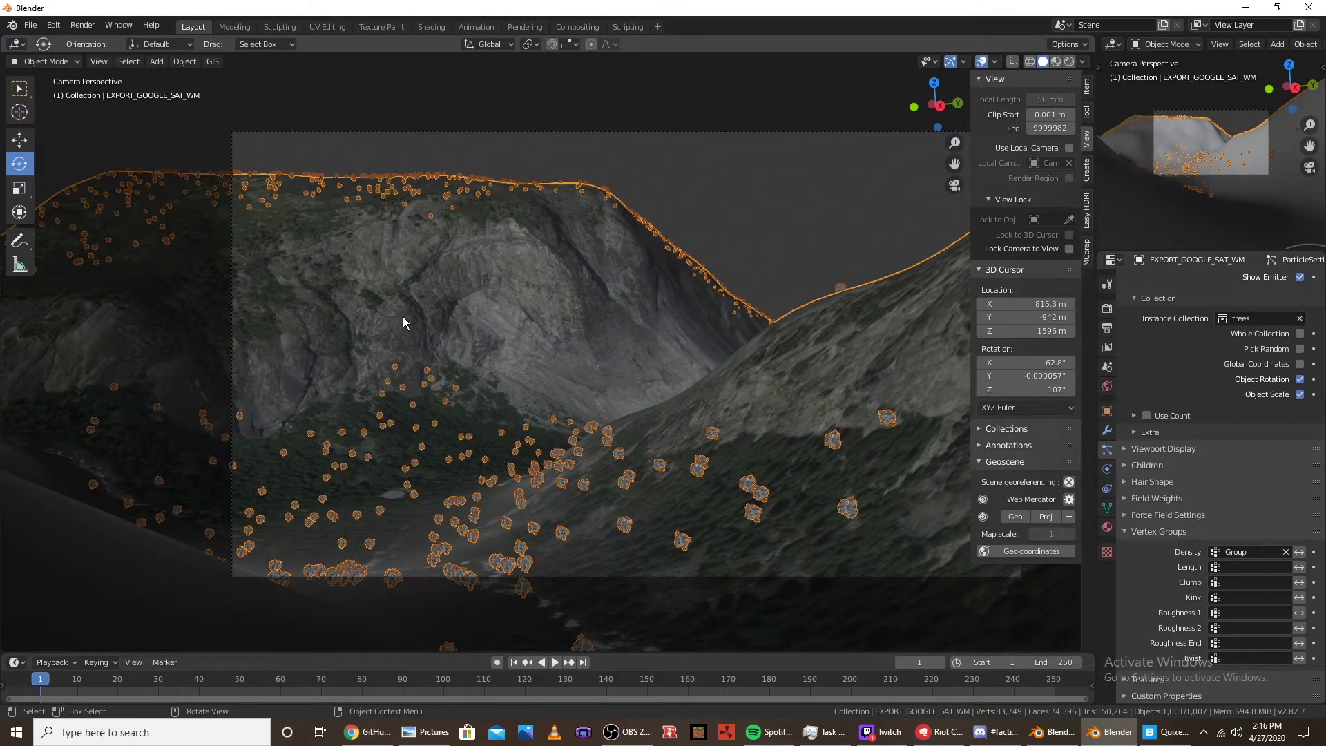
key(Tab)
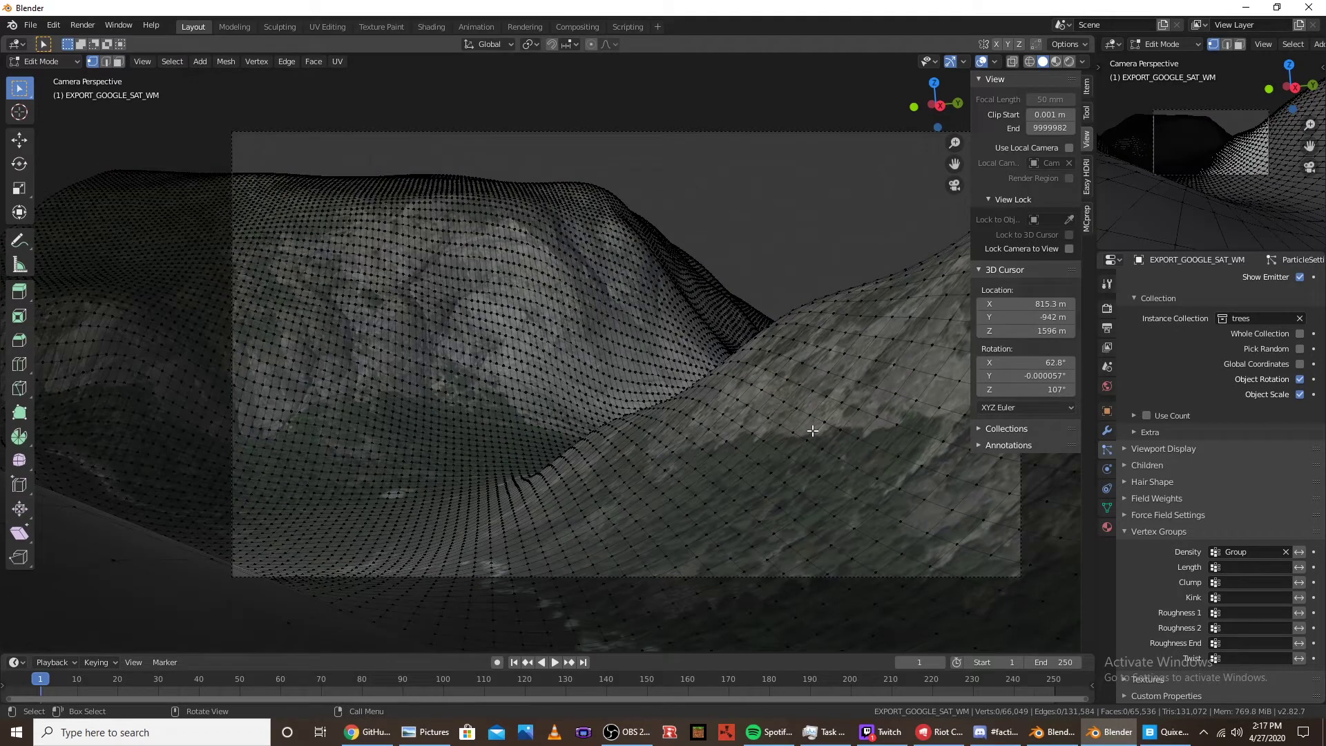
key(ctrl+Tab)
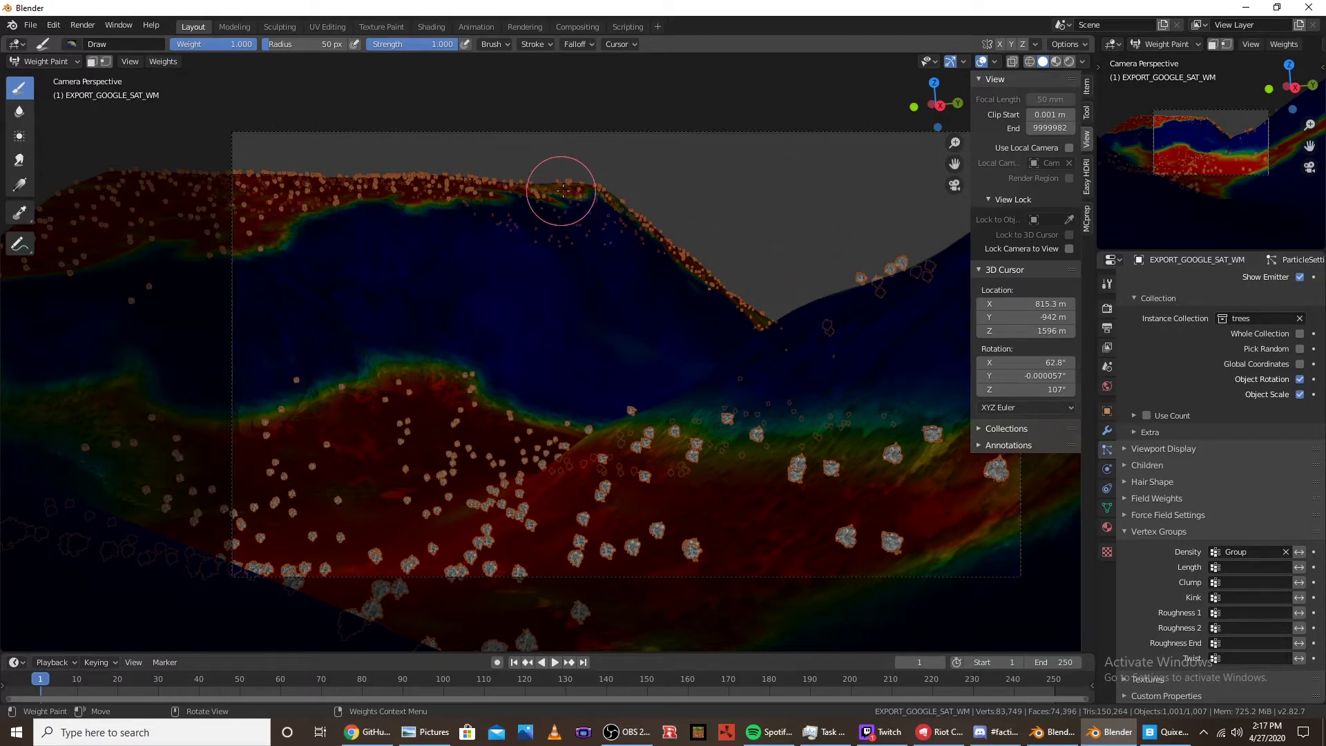
key(Tab)
key(Tab)
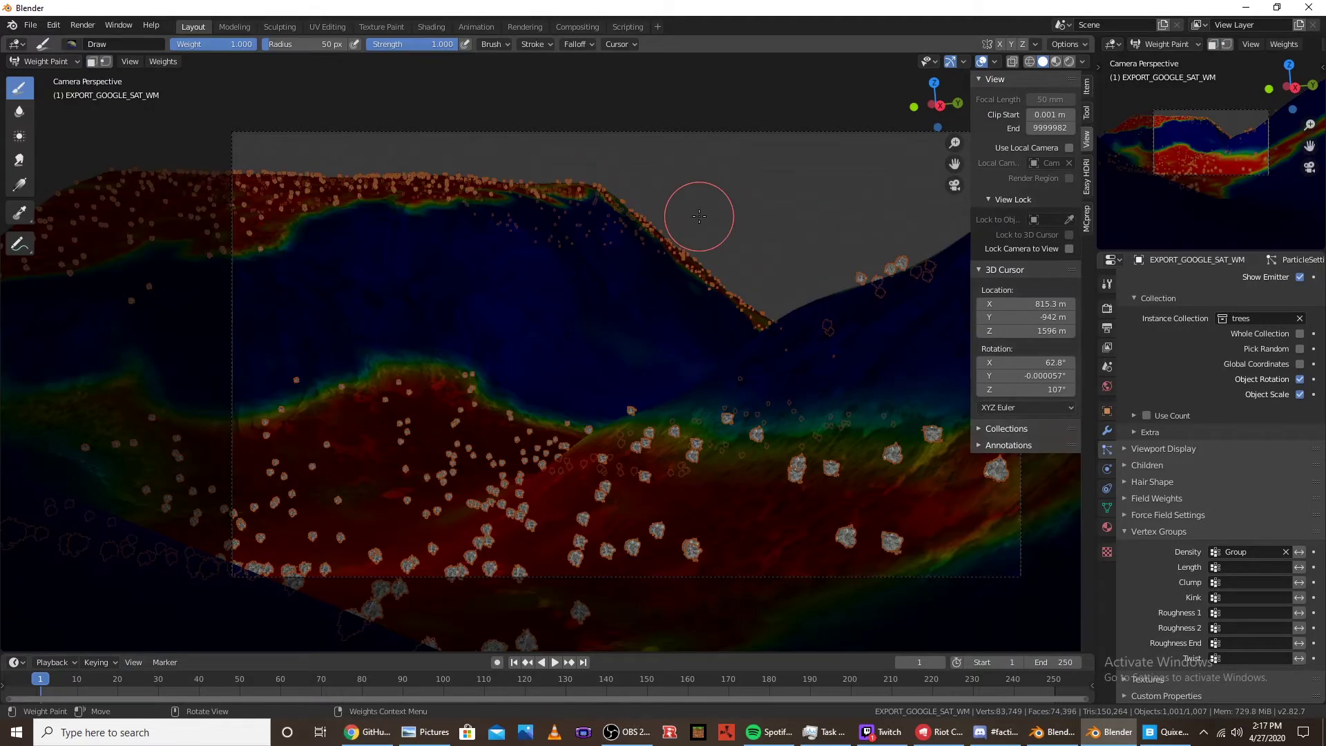
key(Tab)
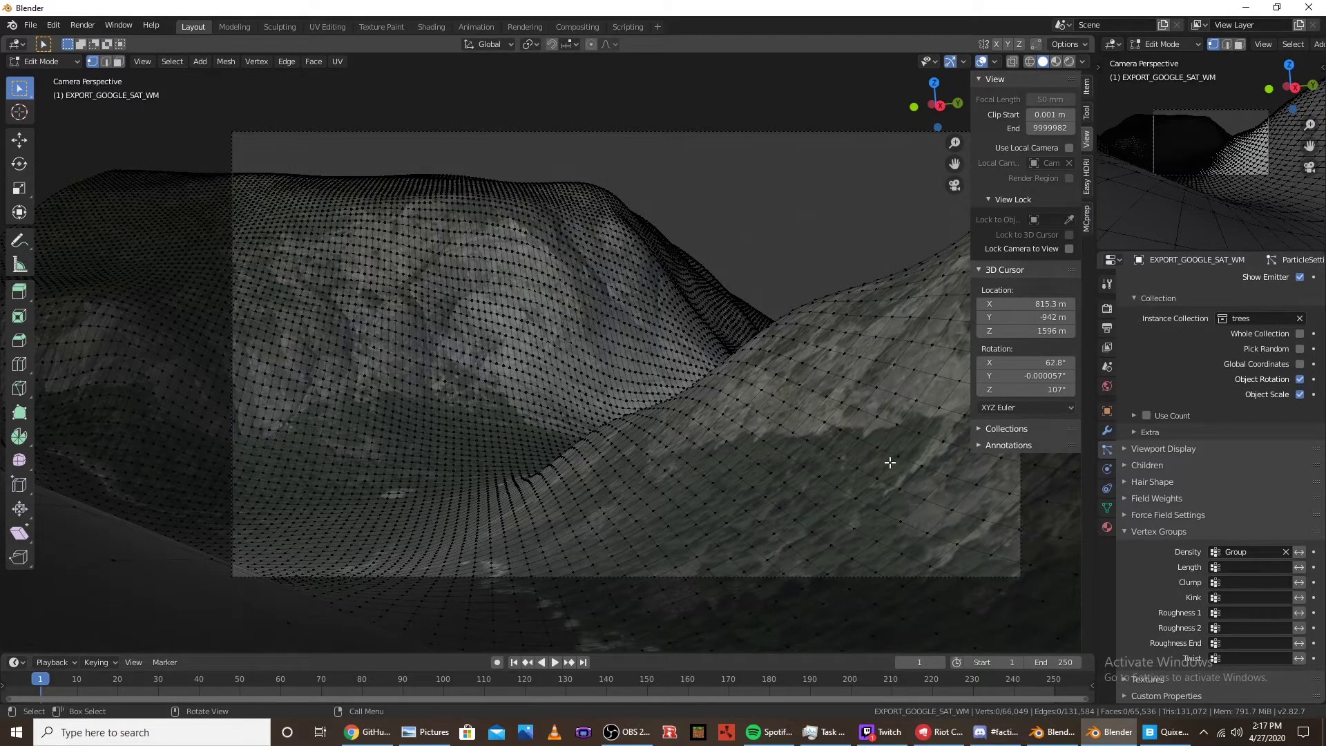
key(Tab)
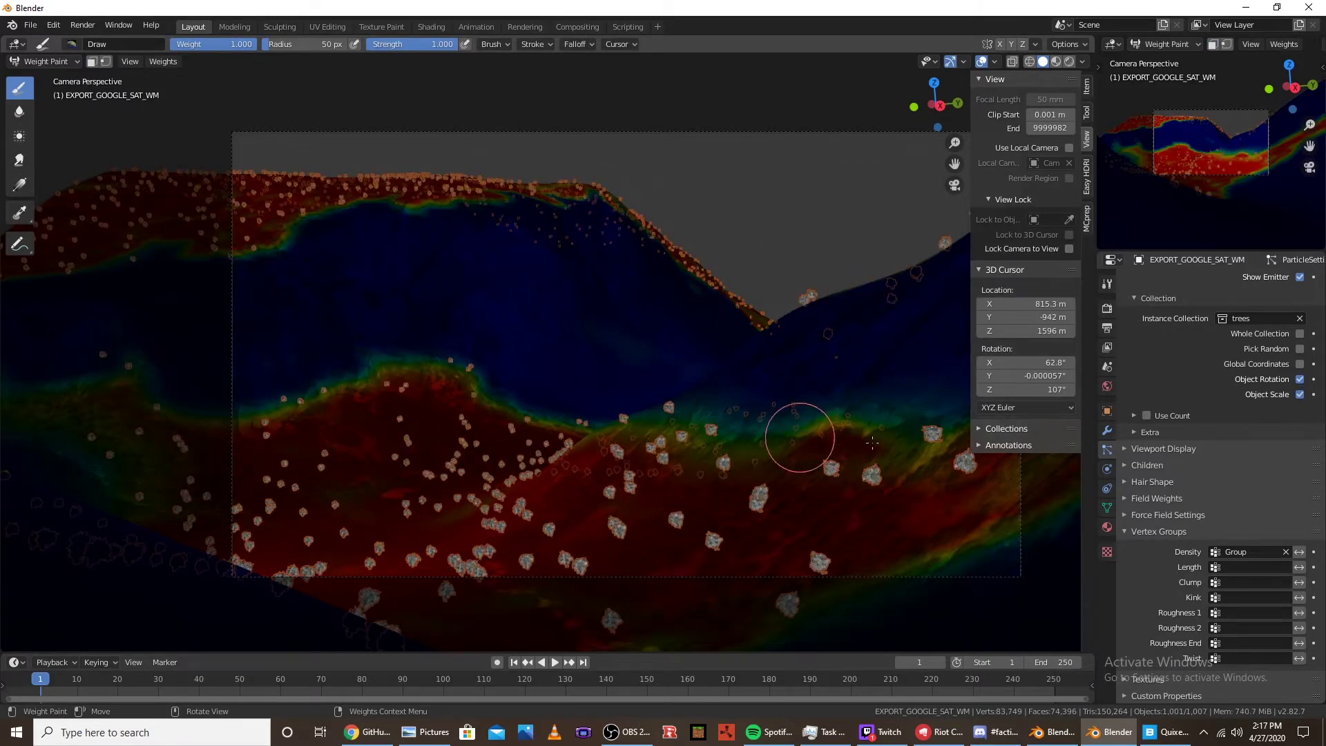
key(Tab)
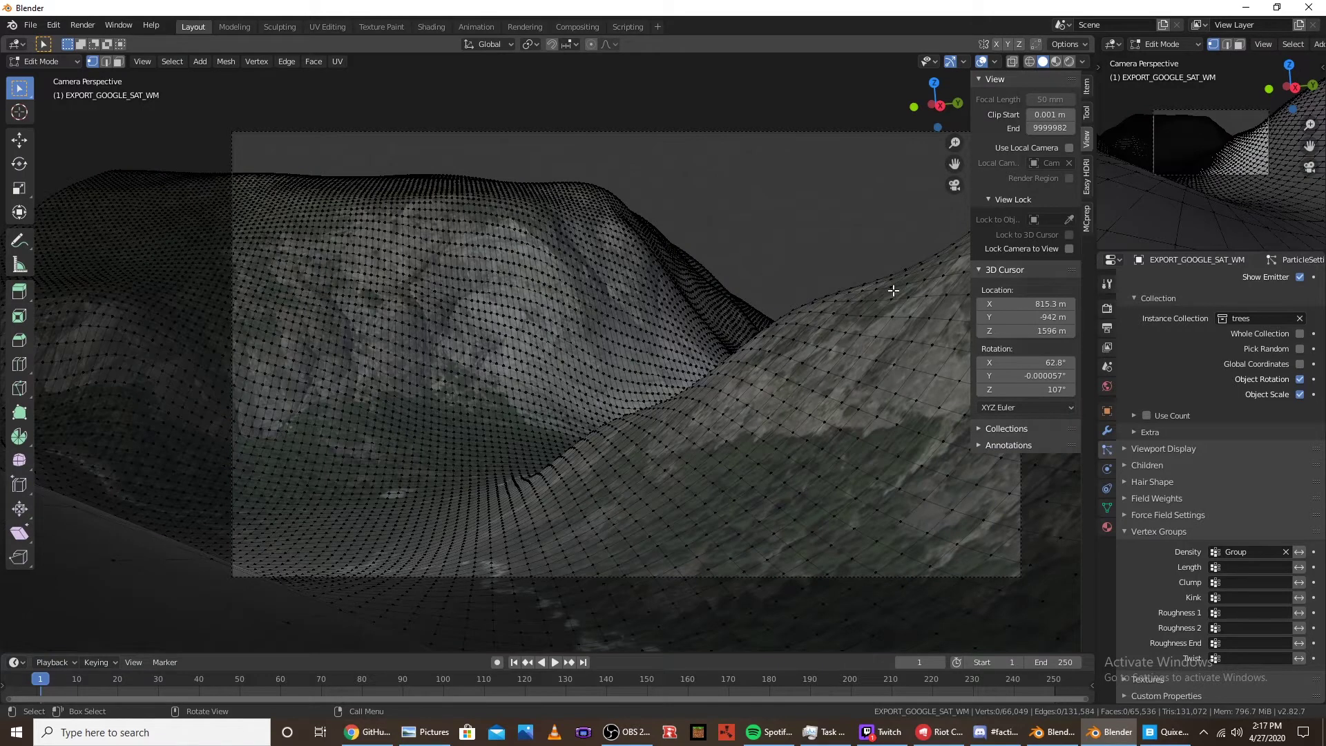
key(Tab)
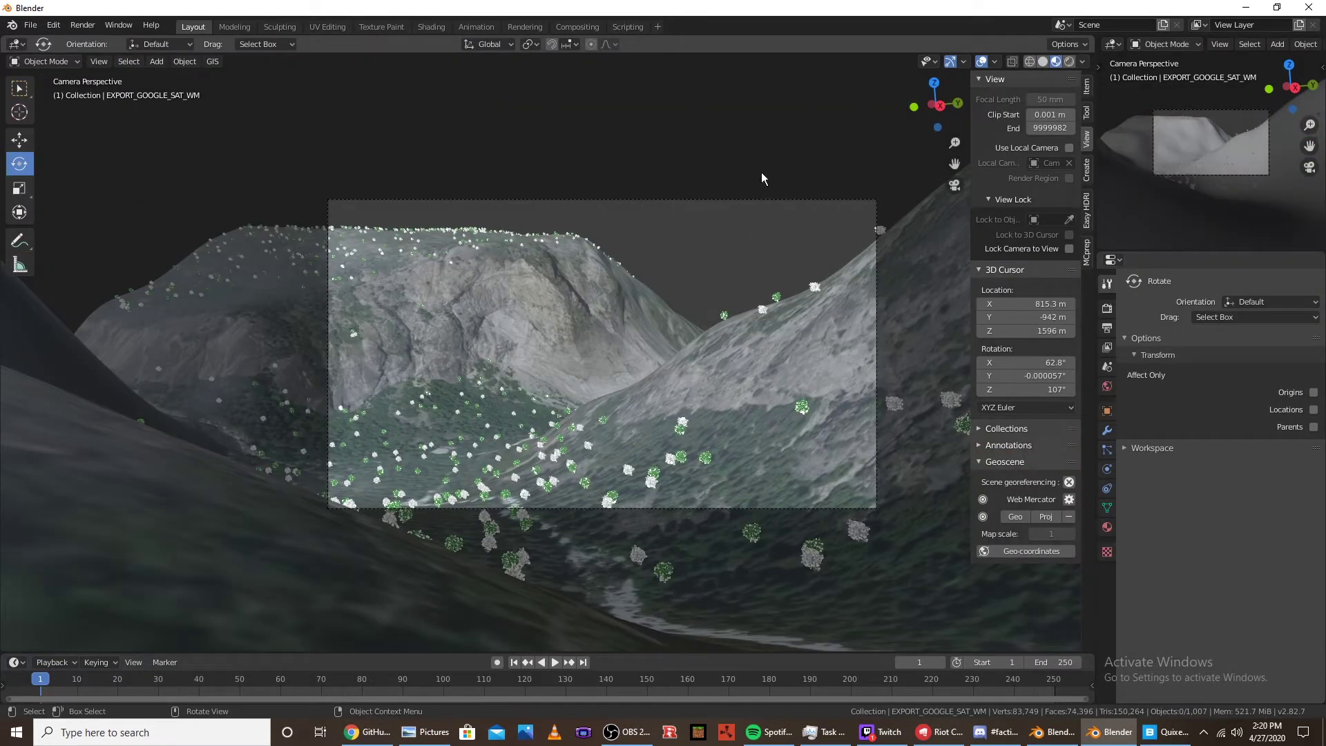
click(366, 732)
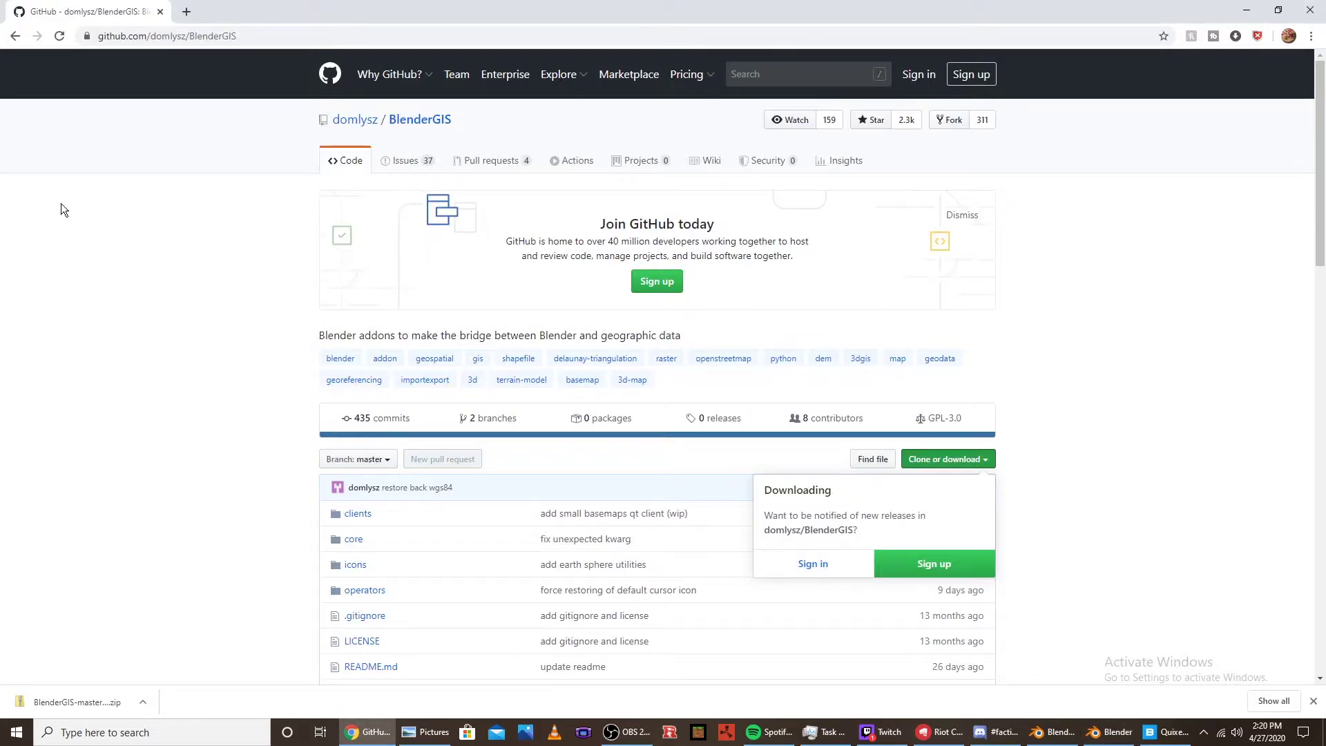
Search 'hdri haven' in a new tab and open hdrihaven.com
click(185, 12)
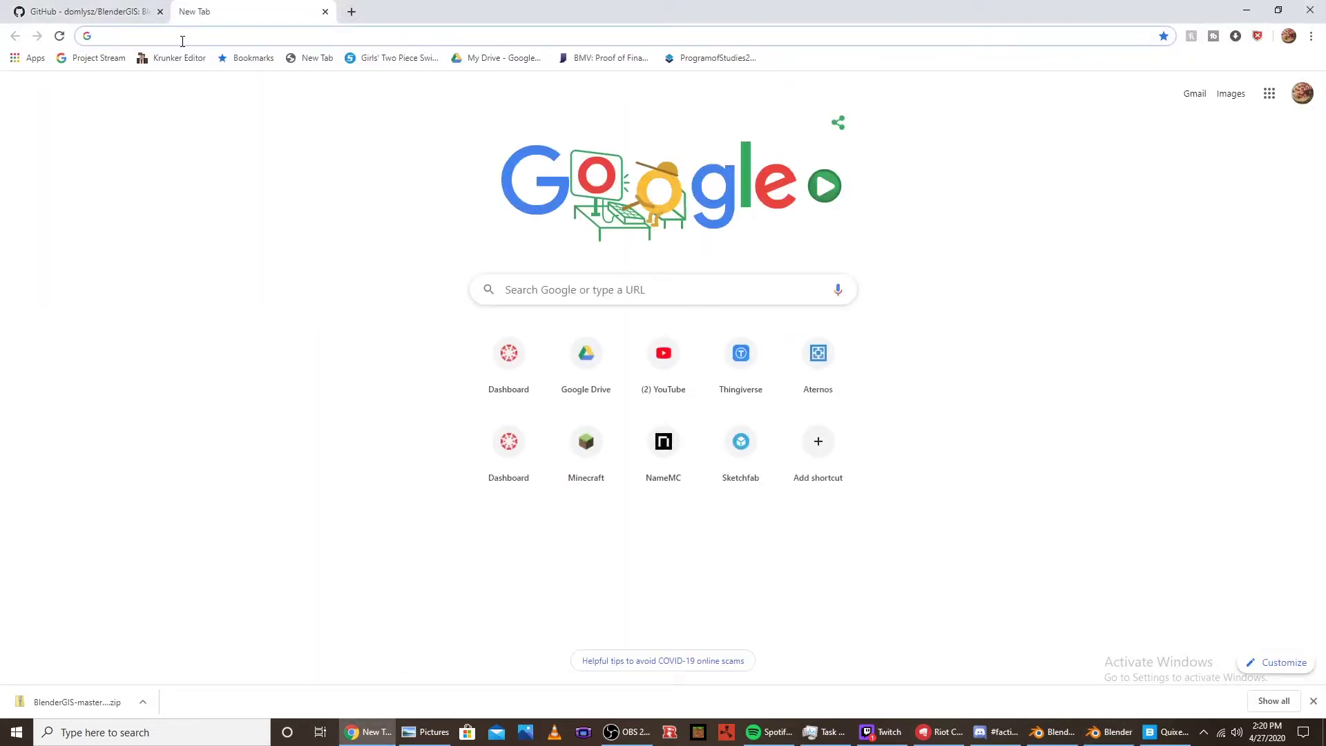
text(hdri haven)
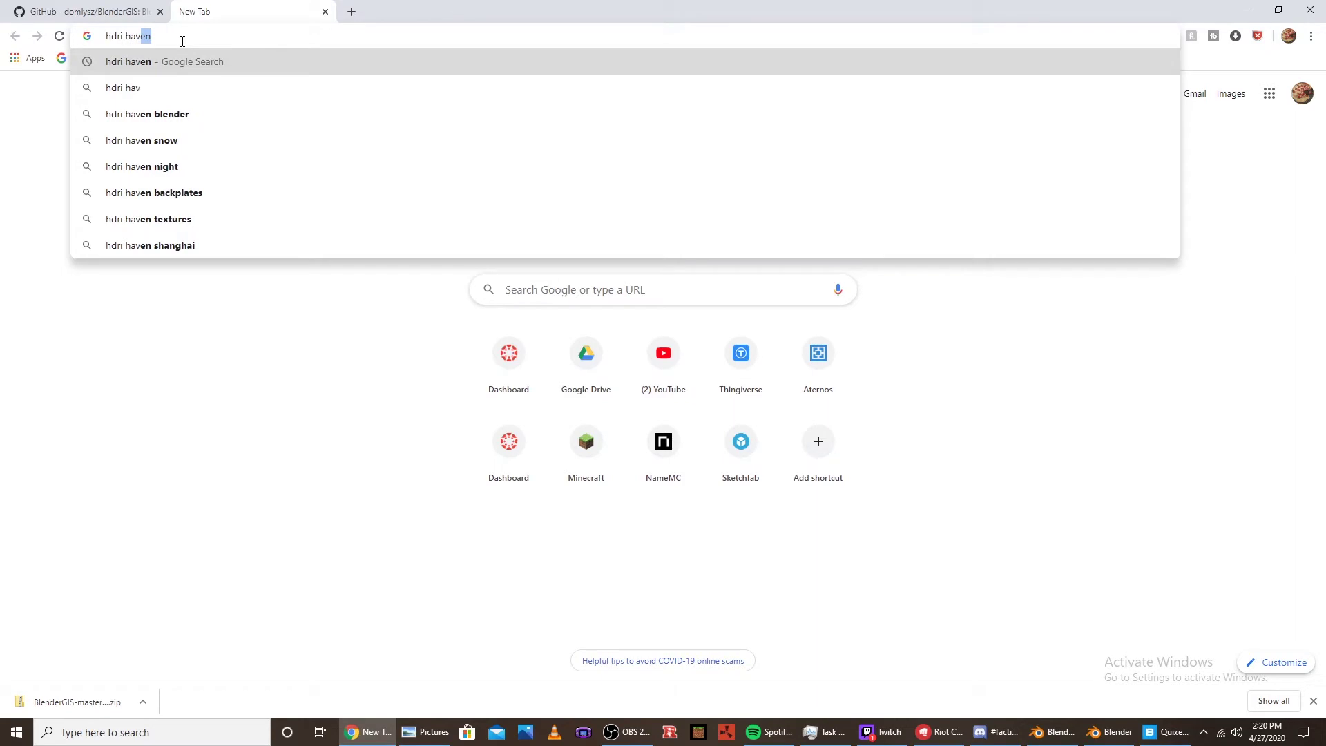
key(Return)
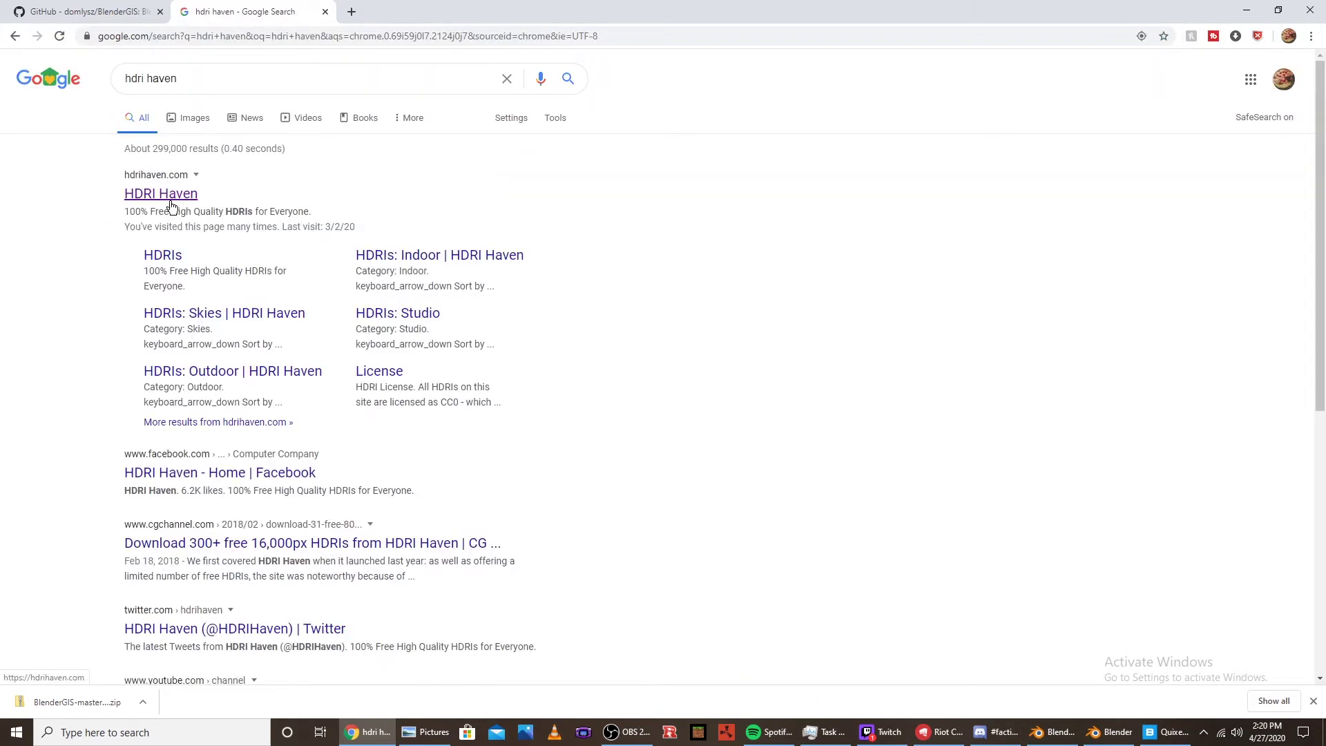
click(169, 201)
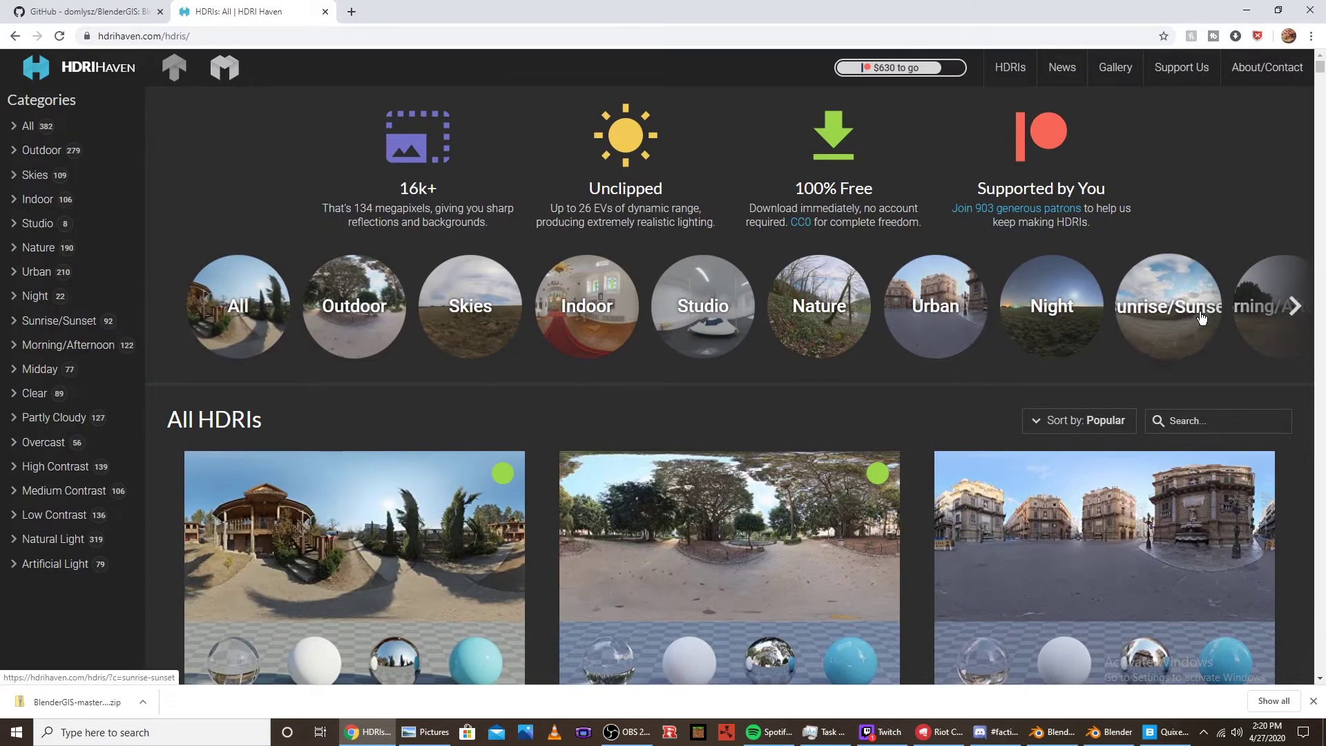
Open the Spruit Sunrise HDRI from the Sunrise/Sunset category and return to Blender
click(1165, 312)
scroll(856, 314, down, 5)
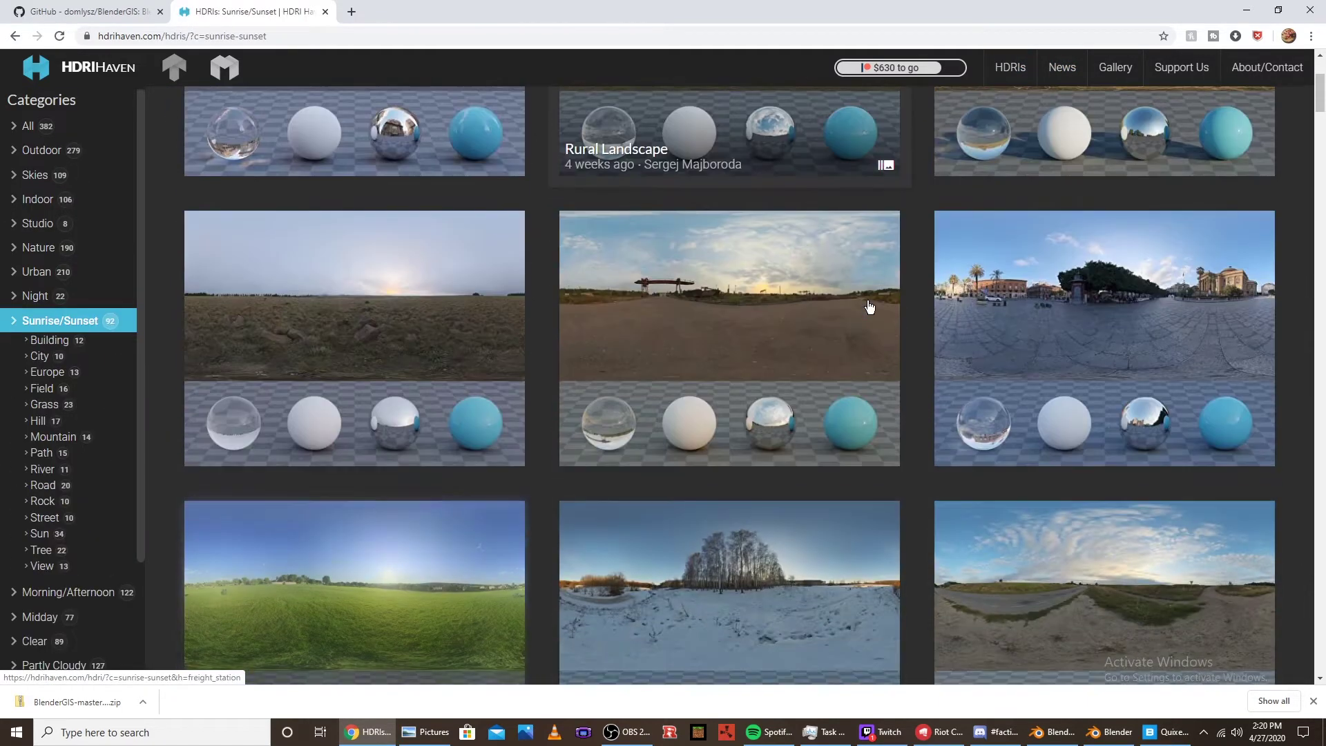
scroll(780, 324, down, 2)
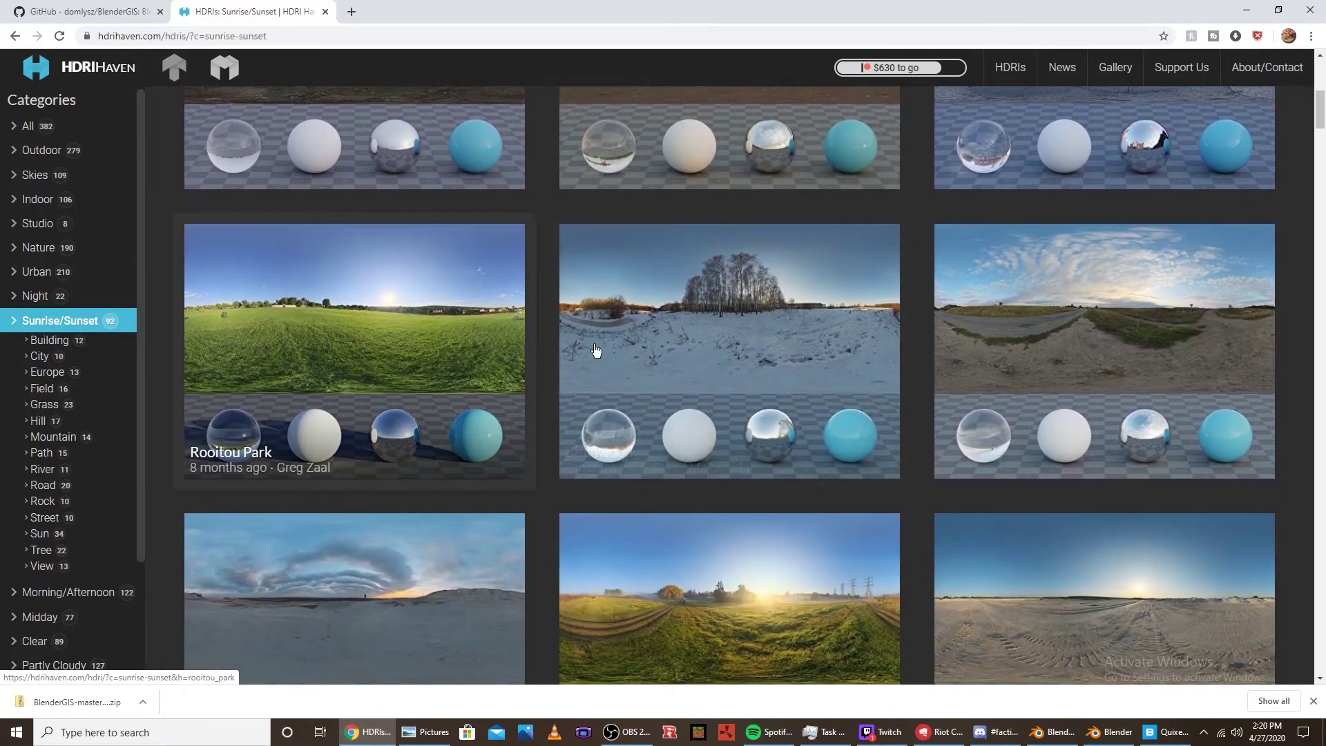
scroll(655, 349, down, 3)
click(757, 359)
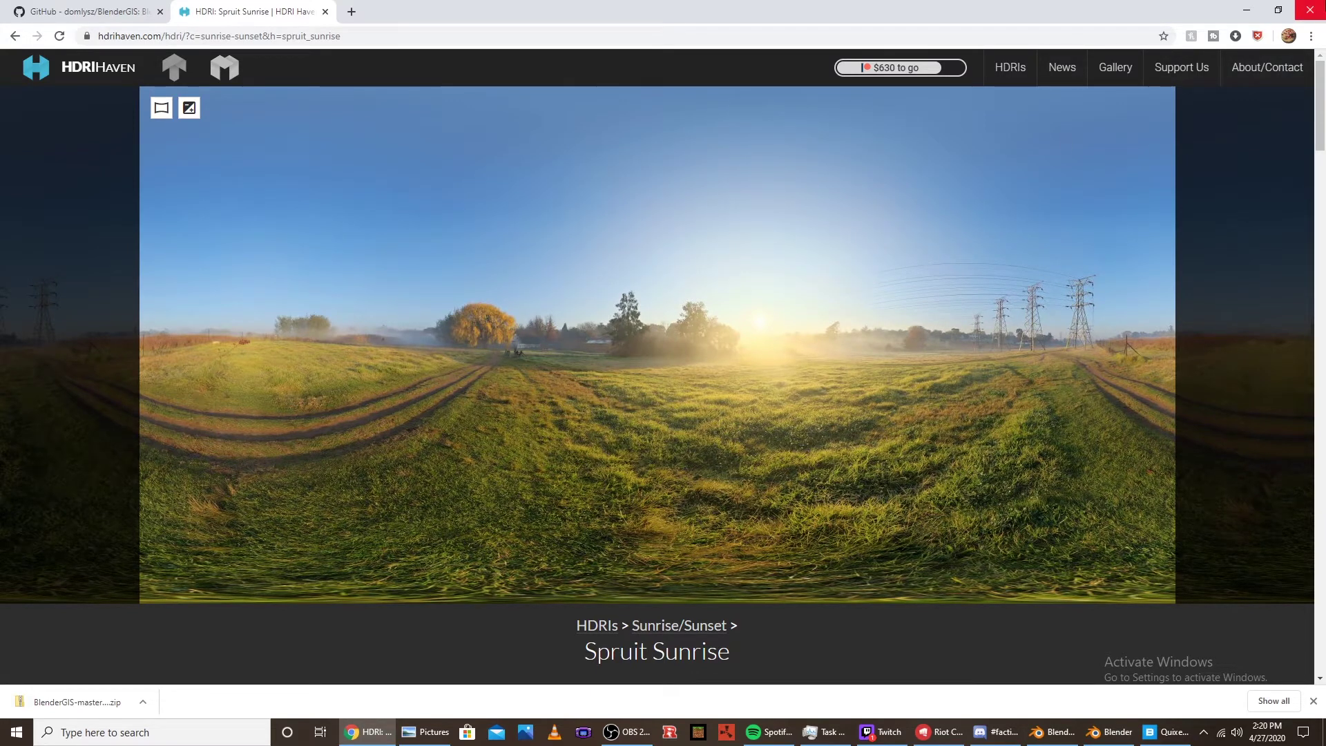
click(1109, 732)
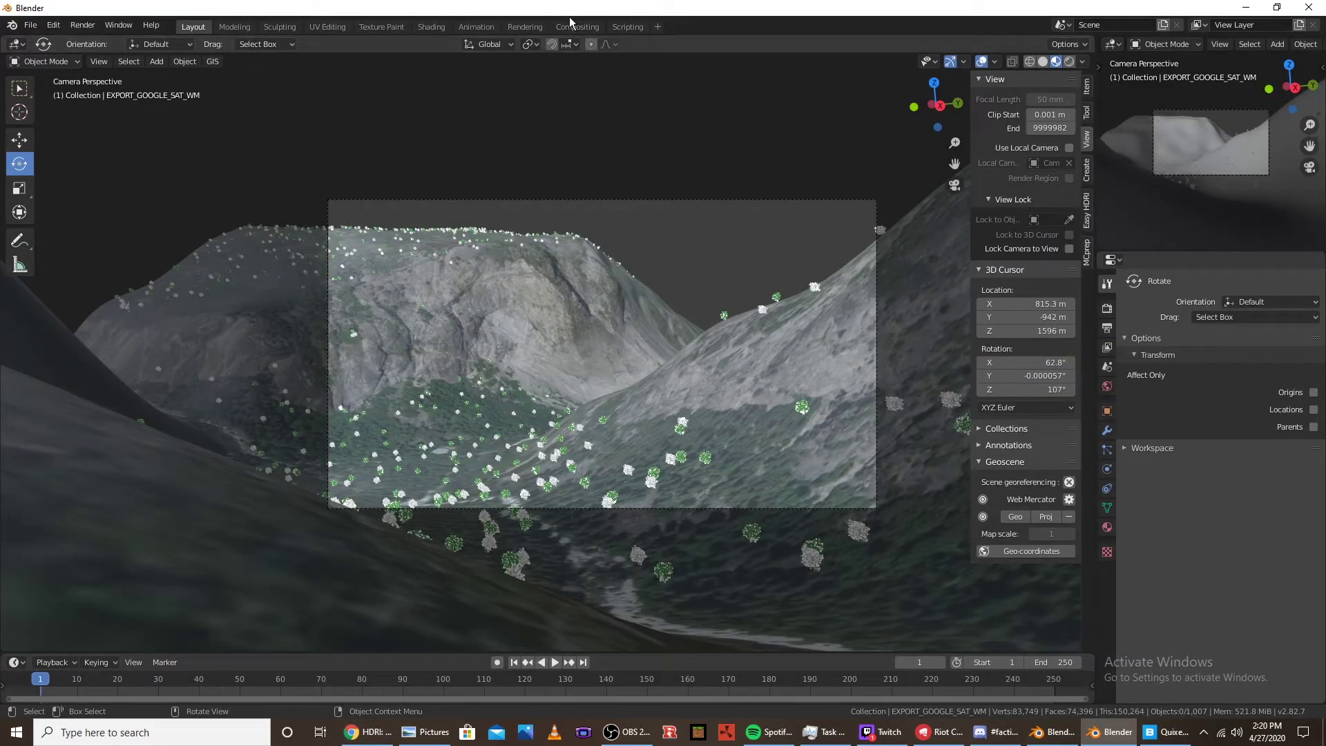
In the world shader nodes, replace the Background node with an Environment Texture wired to the world surface
click(431, 27)
click(262, 426)
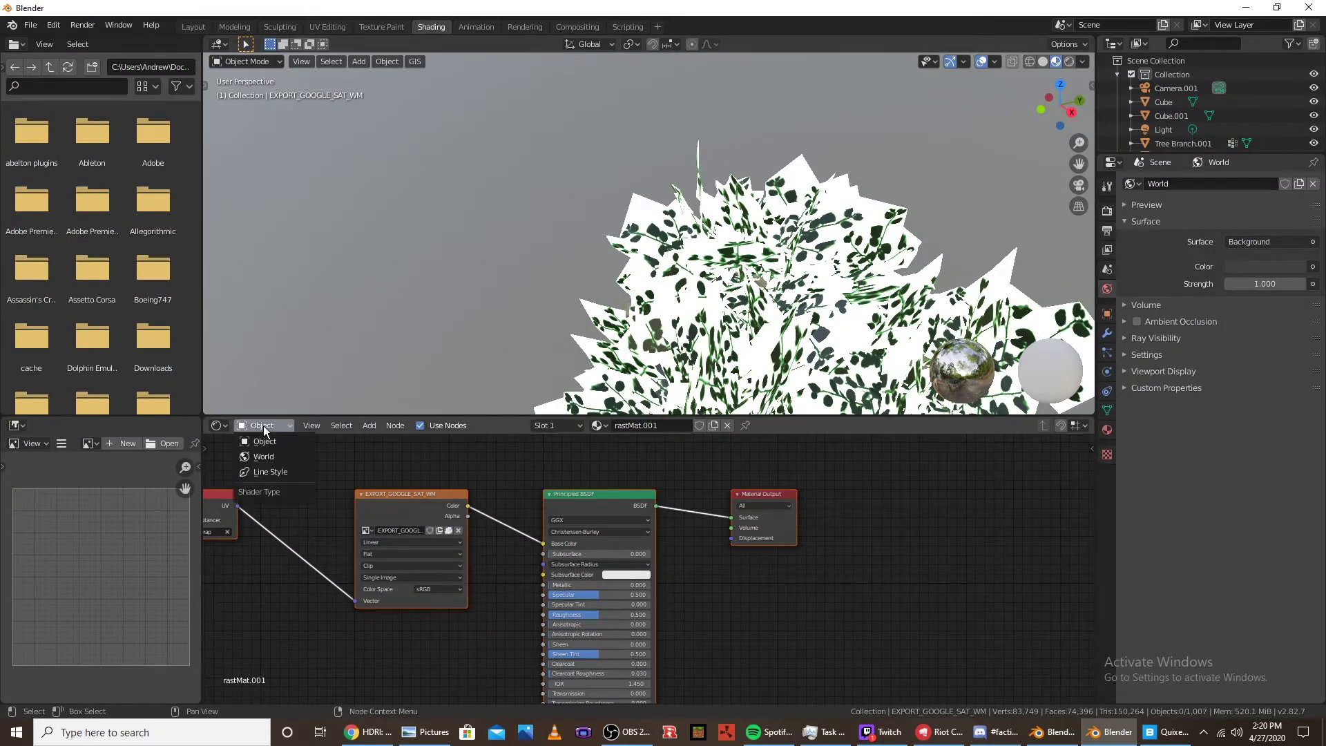
click(263, 456)
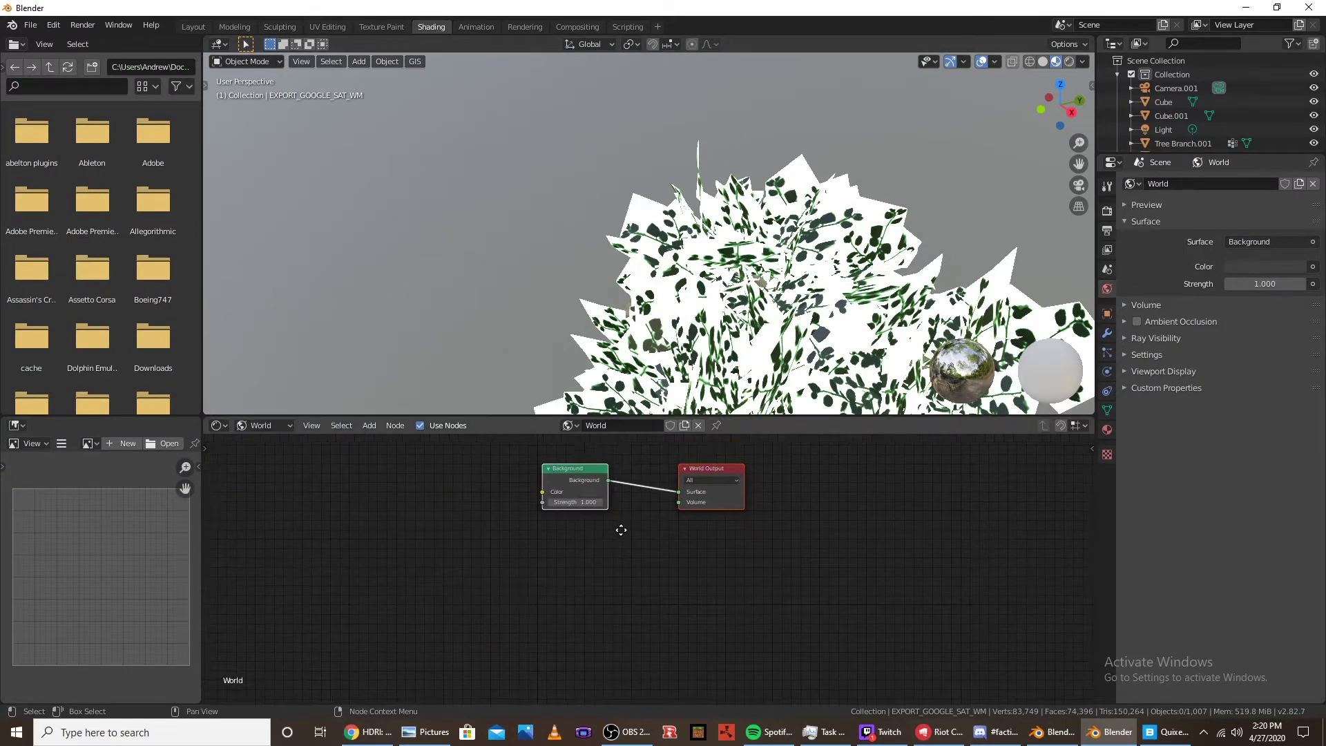
middle_drag(620, 530, 609, 560)
key(x)
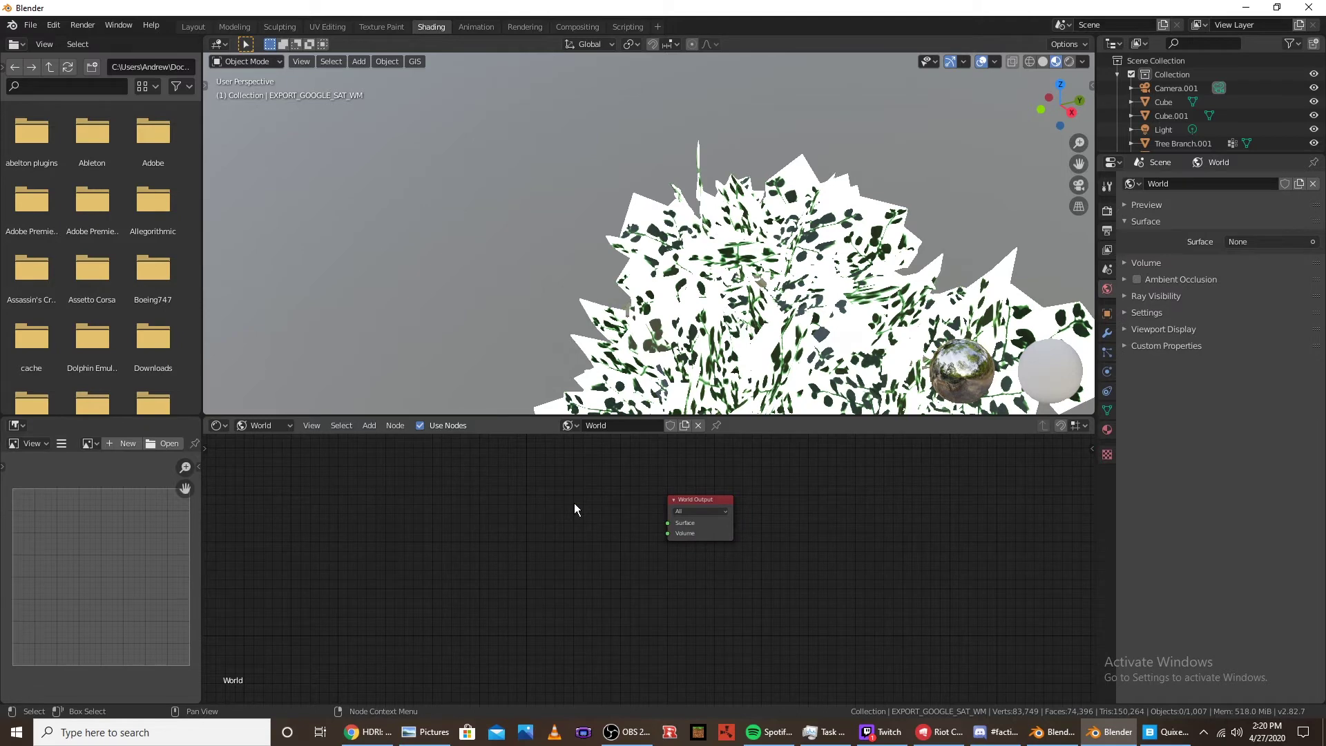
key(shift+a)
click(573, 503)
text(envir)
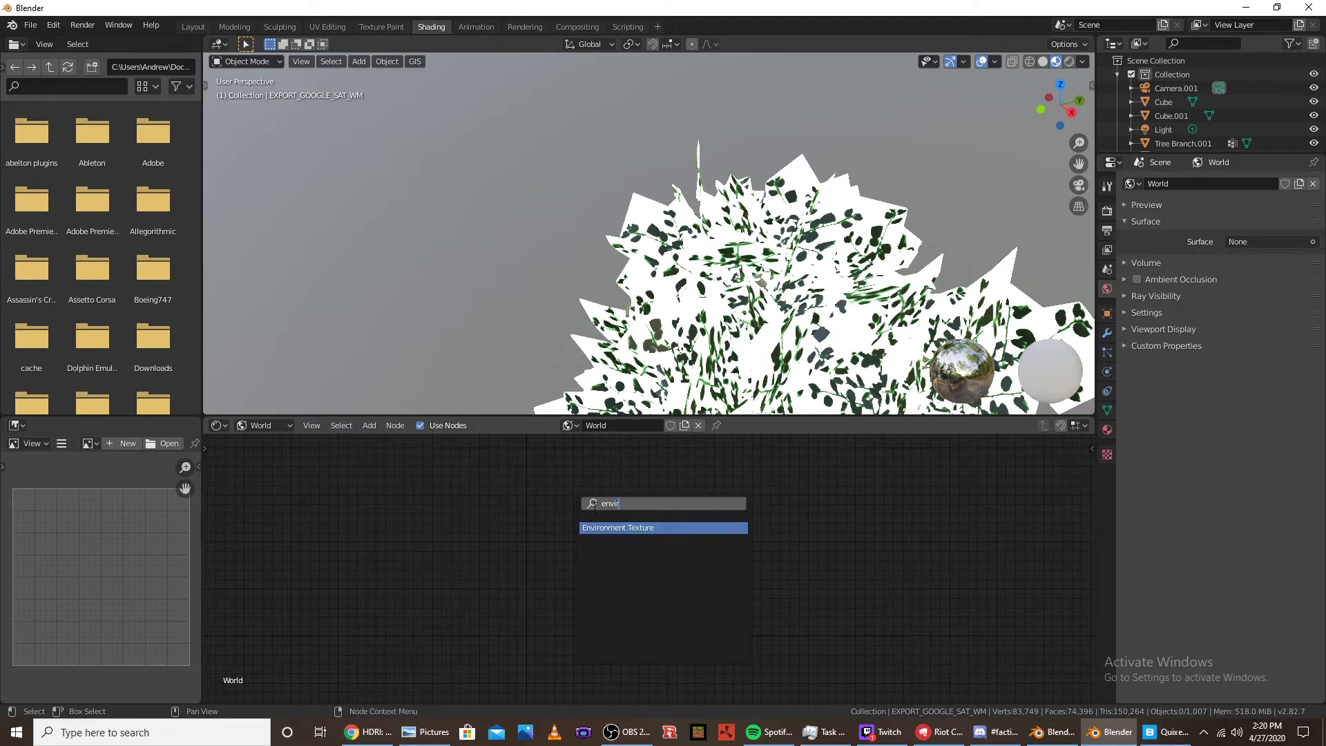
key(Return)
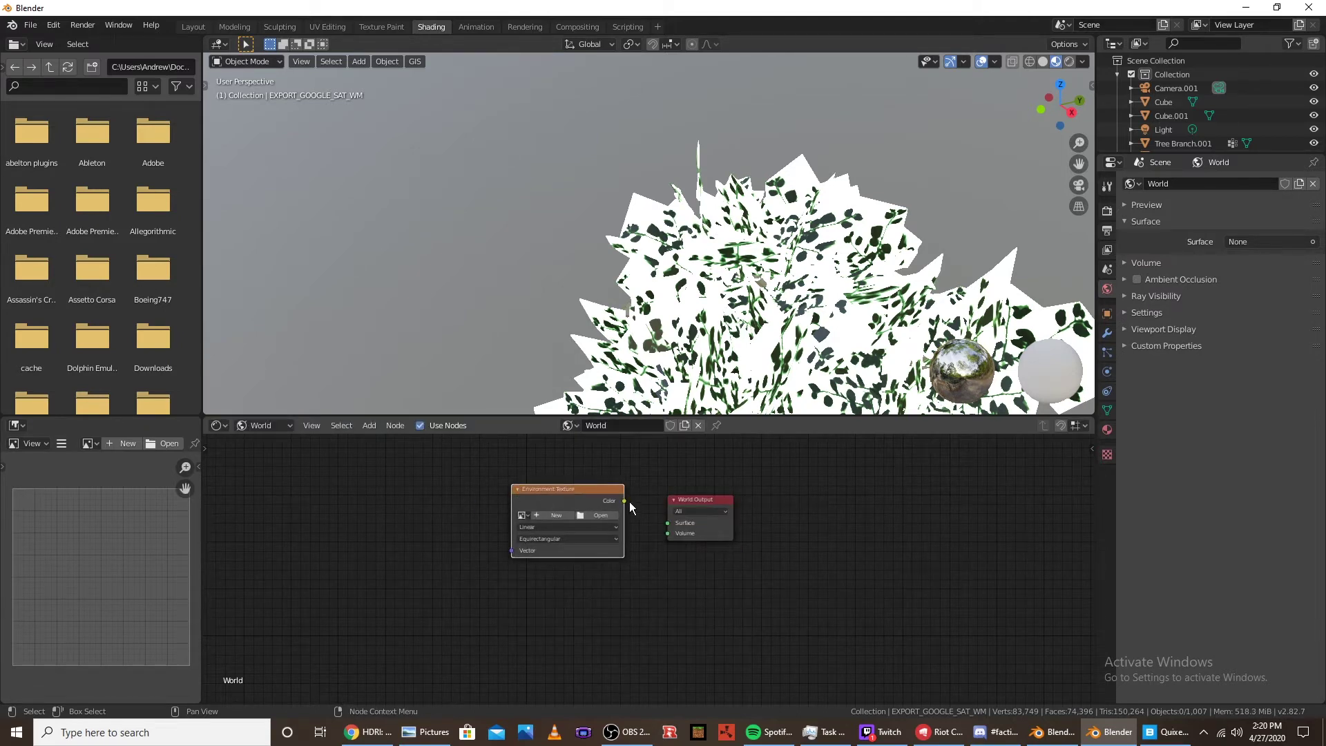
drag(624, 500, 667, 524)
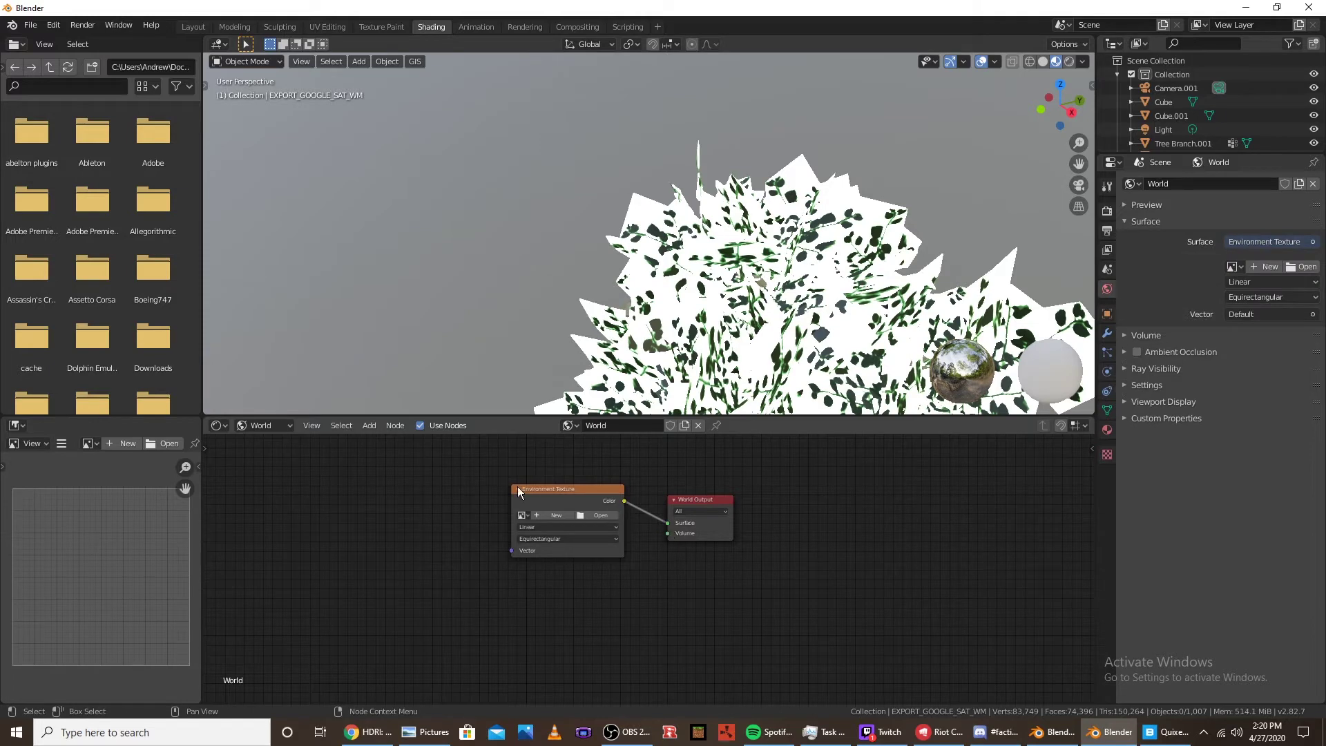
Load spruit_sunrise_4k.hdr from D:\HDRI's into the Environment Texture and preview the scene in Rendered shading
key(shift+a)
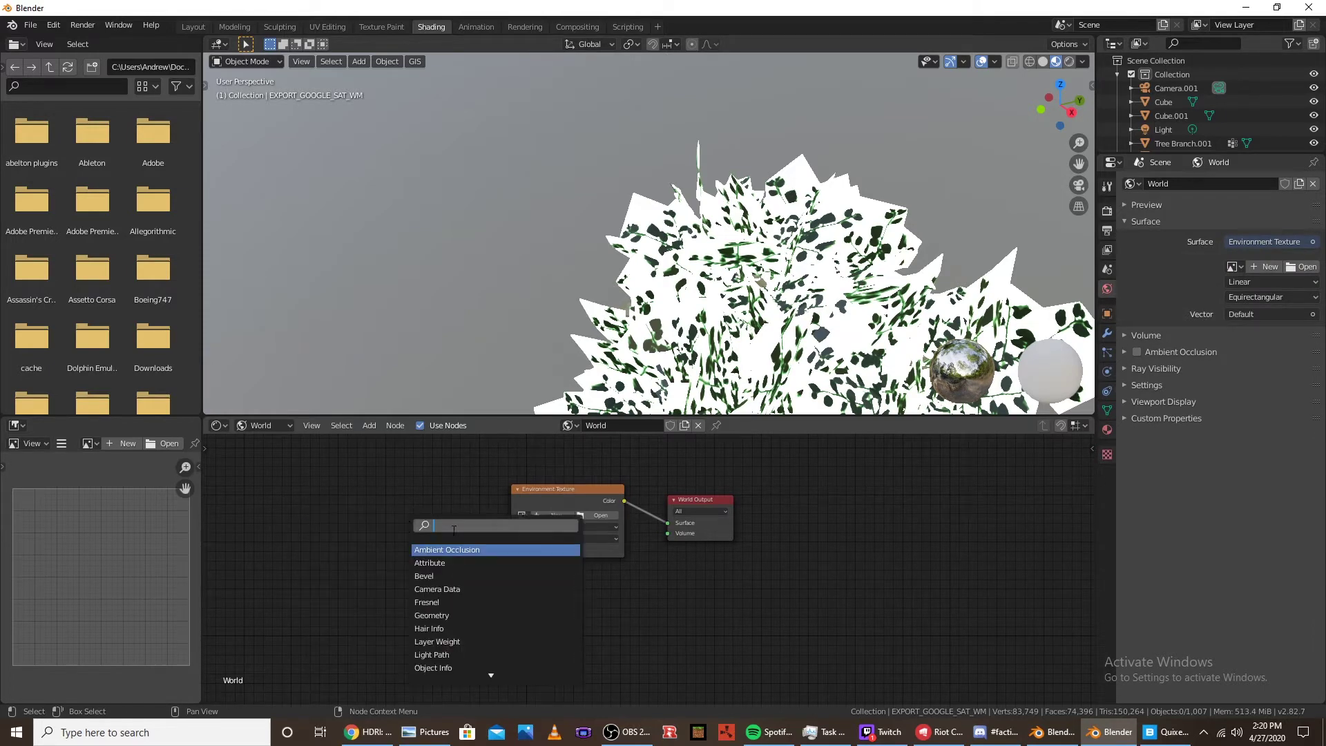
click(582, 514)
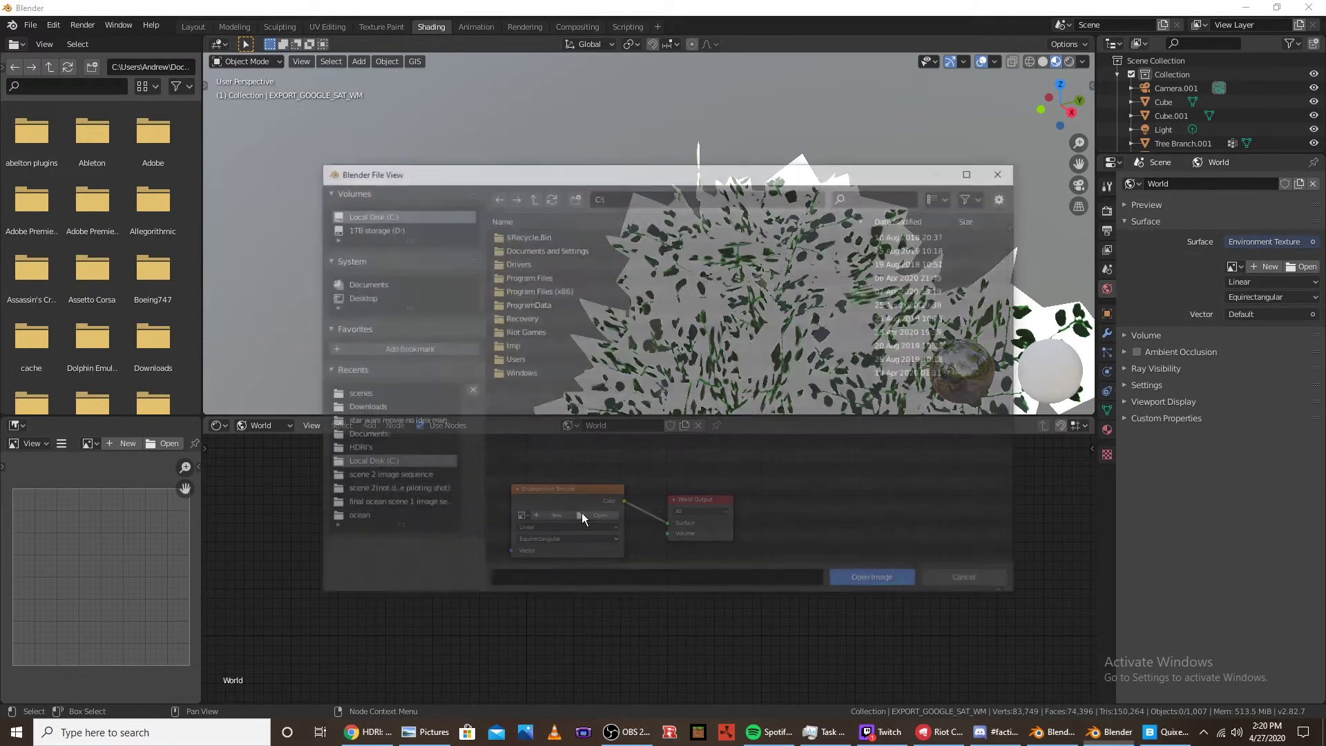
click(379, 449)
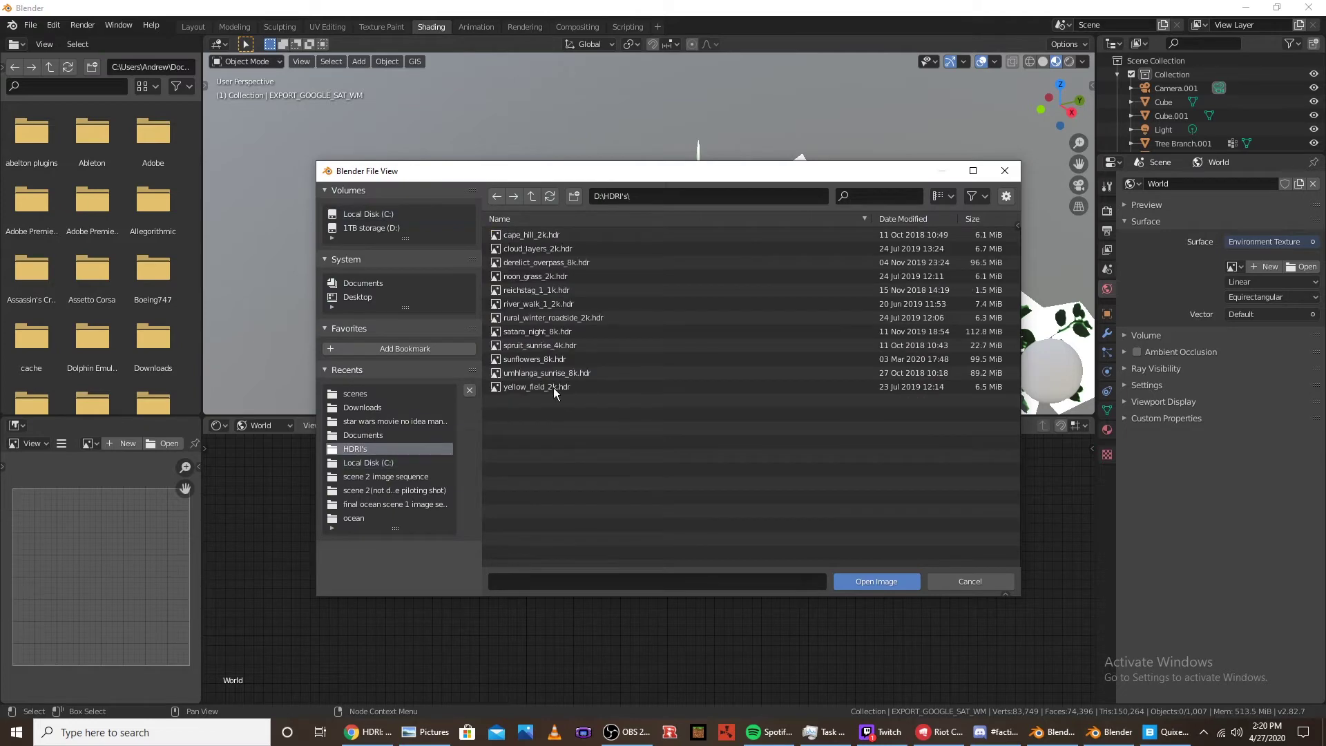
click(573, 346)
click(876, 581)
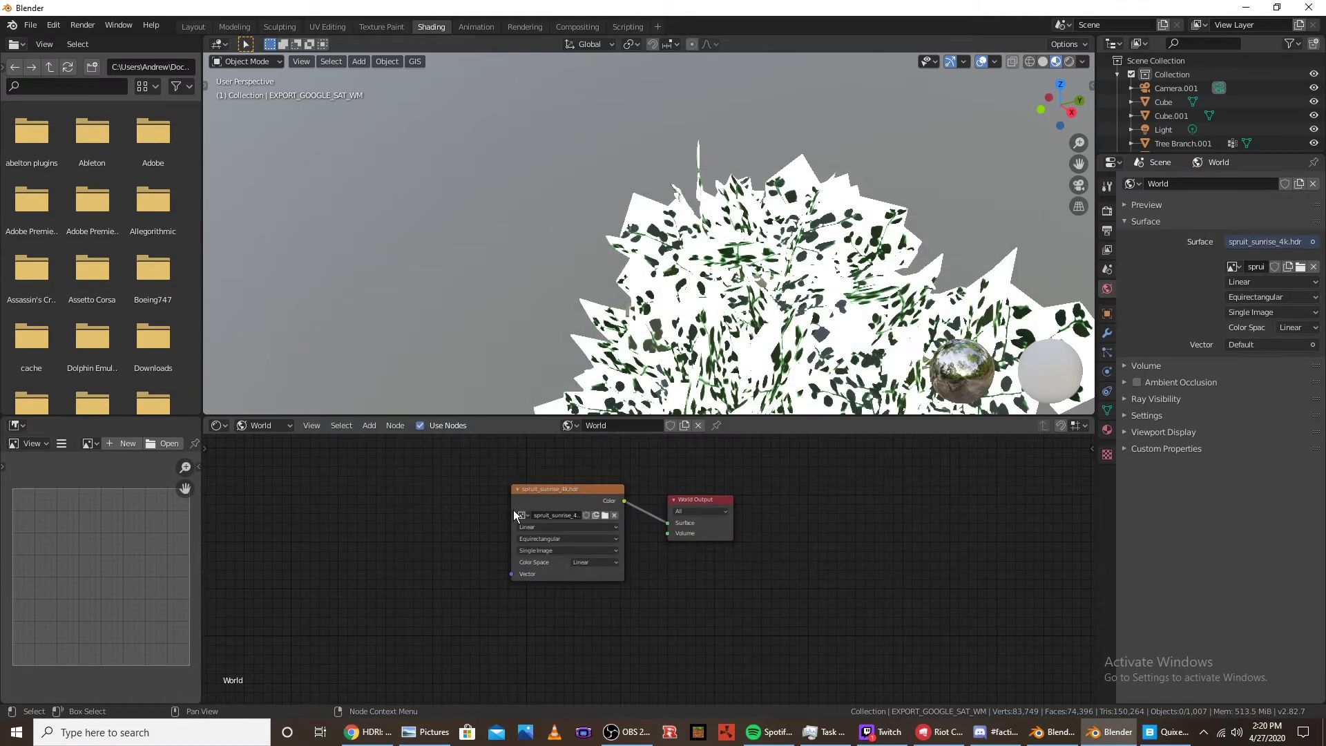
click(1068, 62)
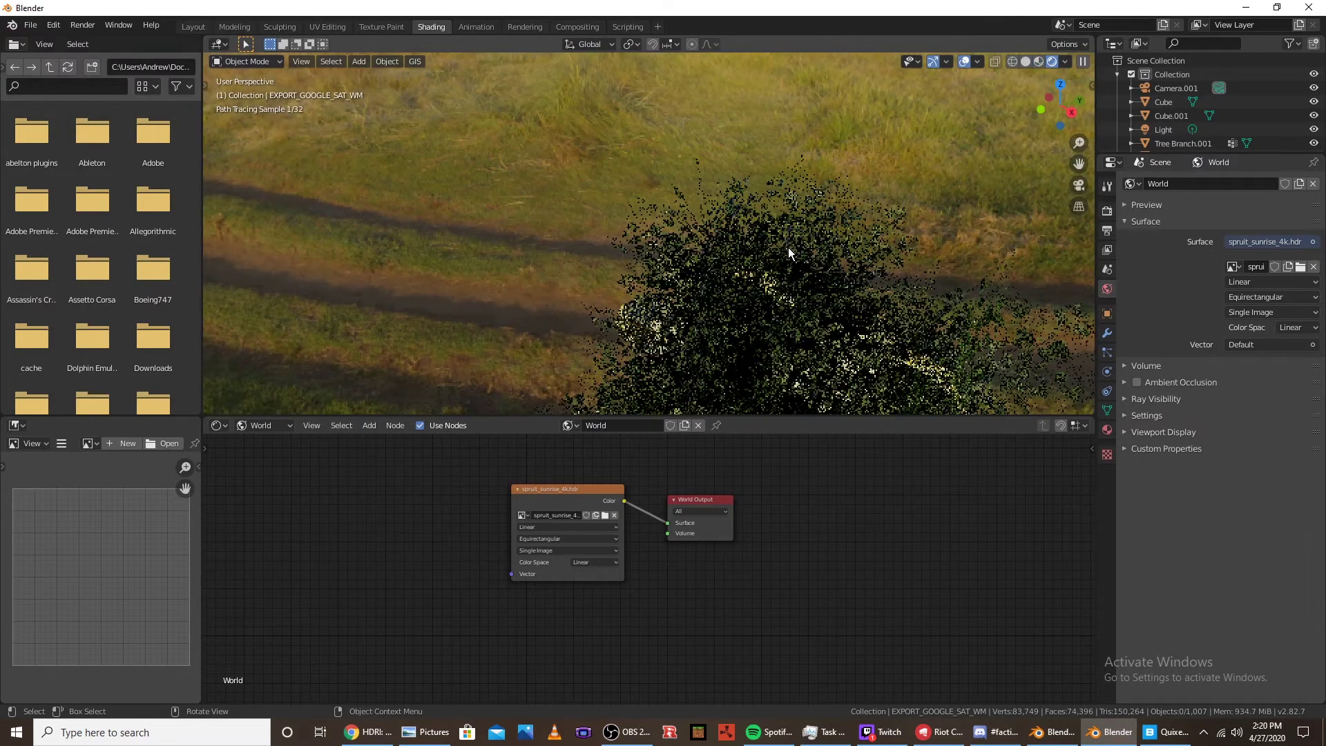
middle_drag(789, 247, 891, 215)
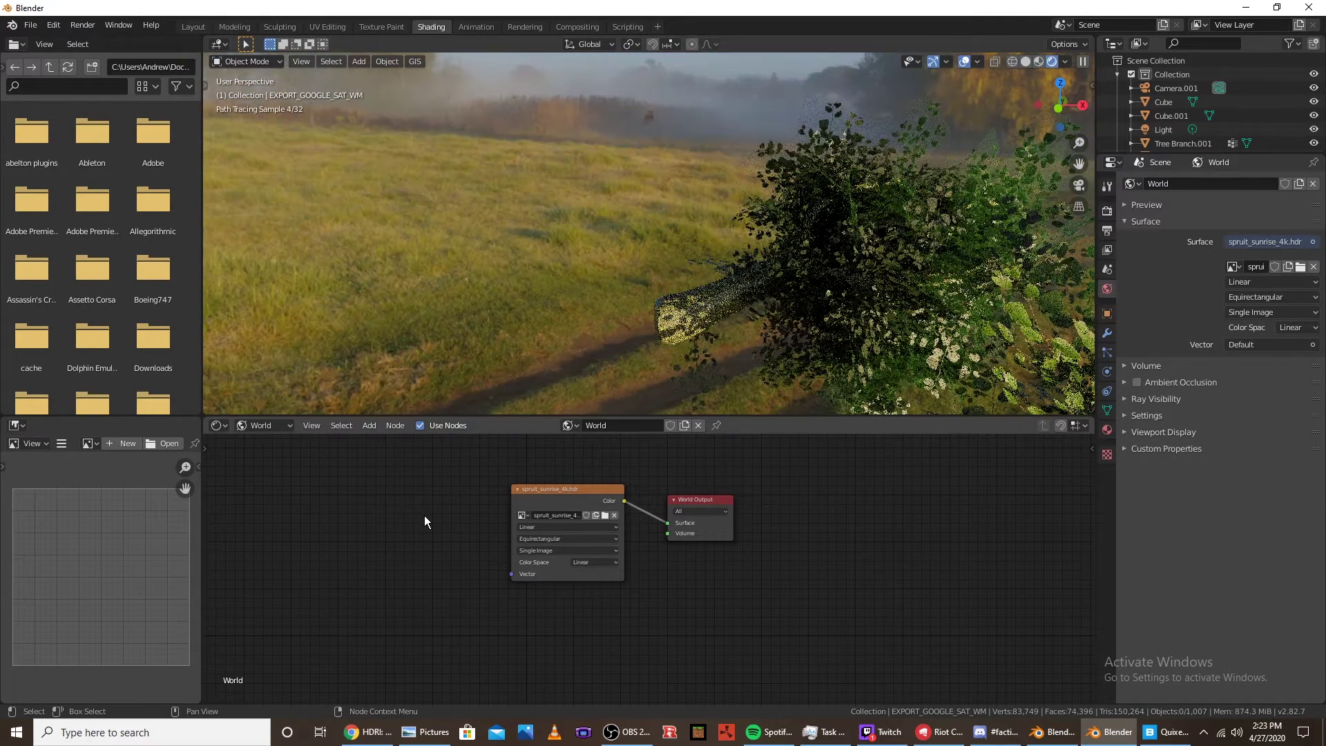
Add Texture Coordinate and Mapping nodes, placed left of the environment image
key(shift+a)
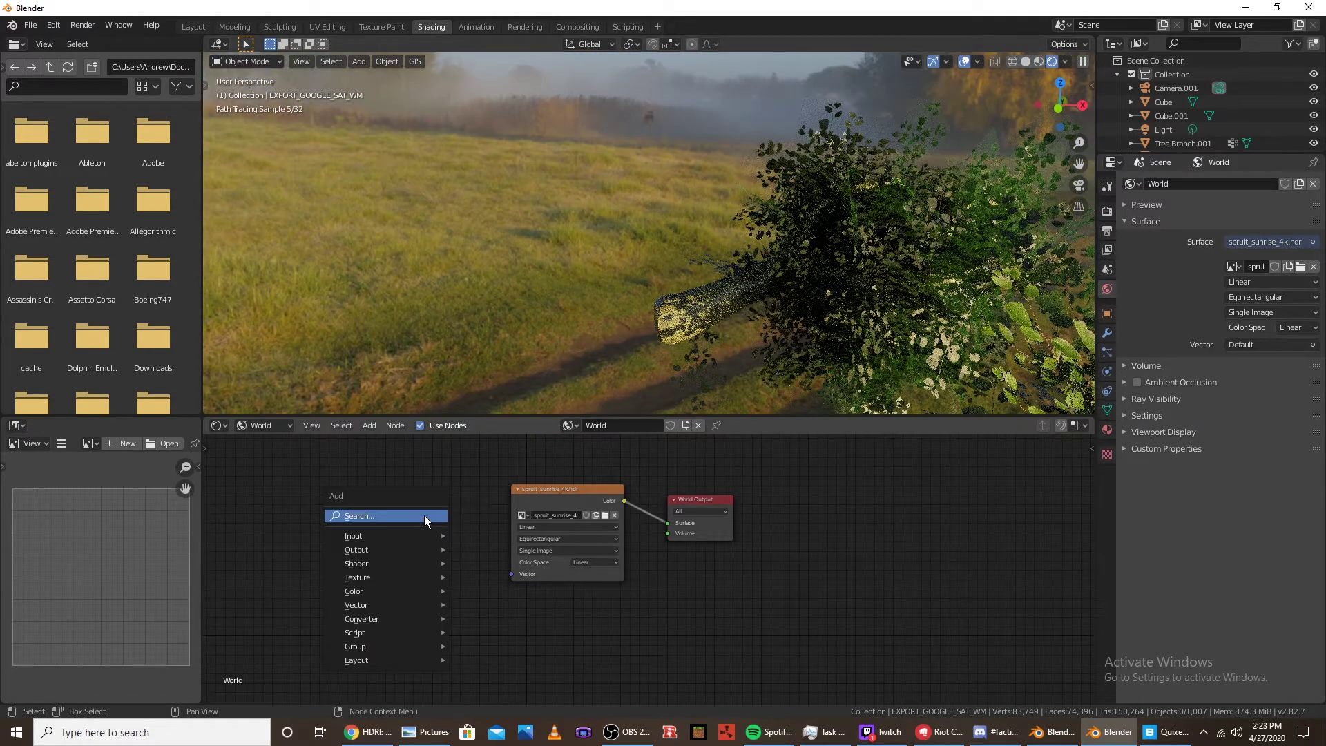
click(424, 515)
text(texture)
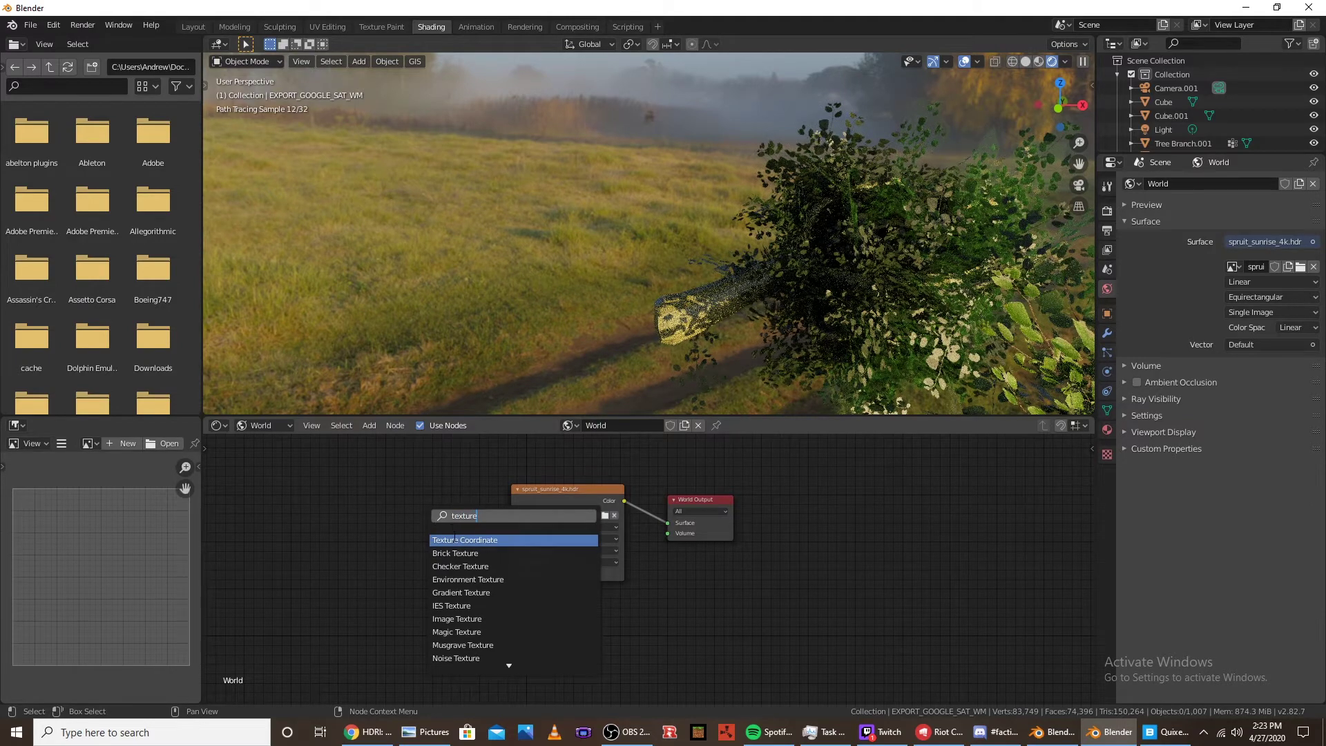
click(455, 539)
key(shift+a)
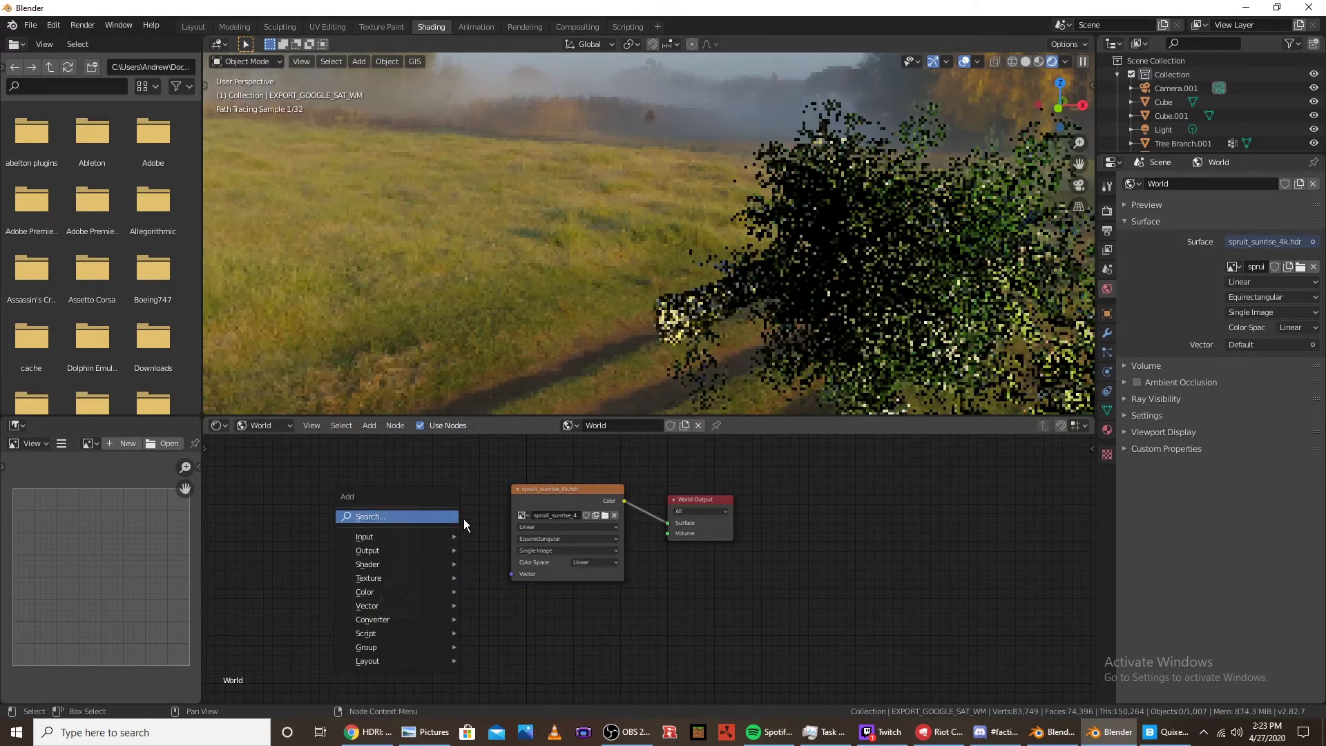
click(463, 519)
text(mapp)
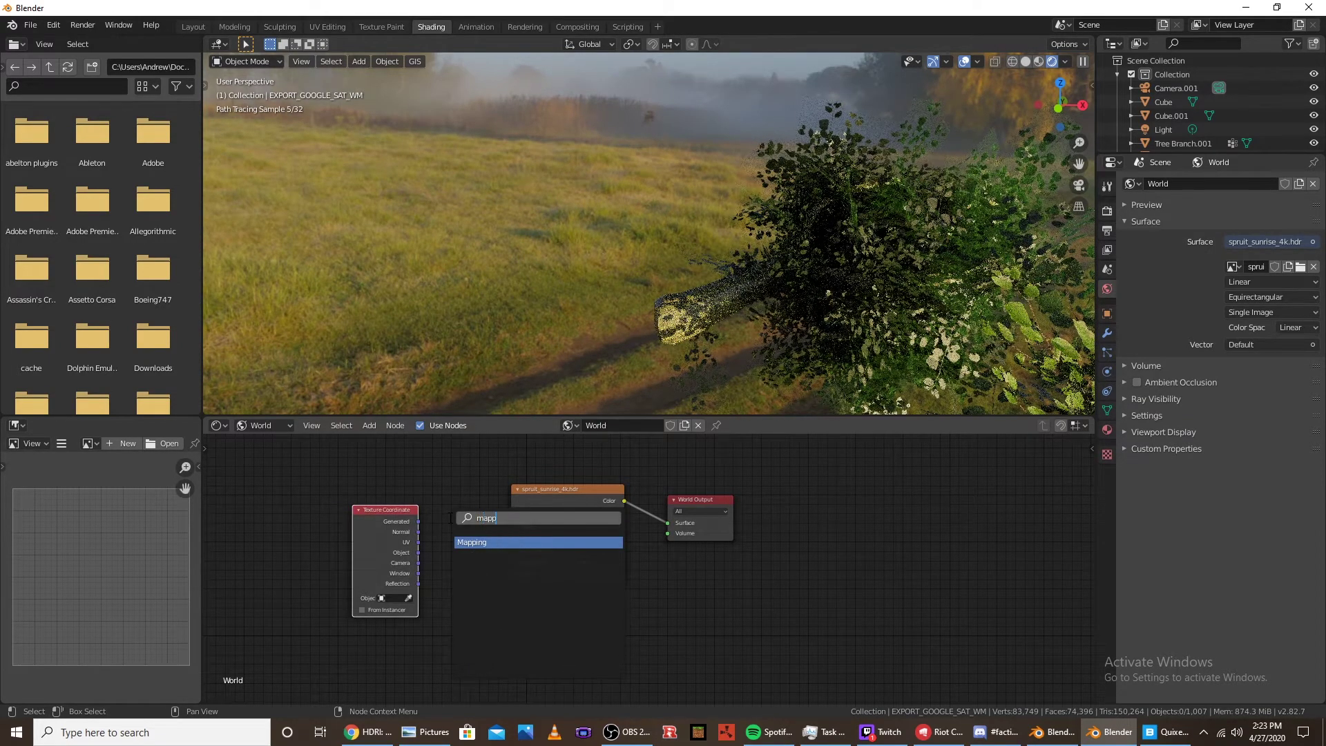
click(487, 540)
click(425, 499)
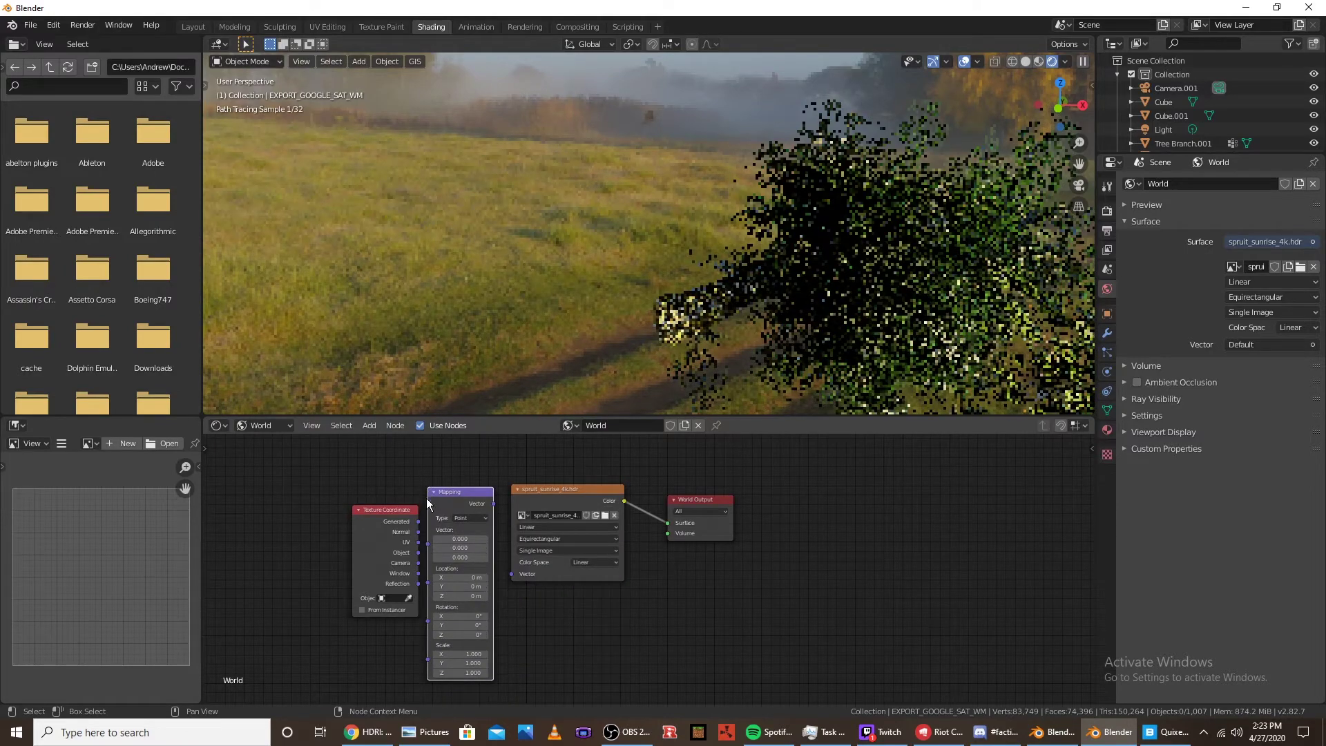
mouse_move(415, 526)
mouse_down()
mouse_move(371, 508)
mouse_move(434, 545)
mouse_up()
Wire Generated through Mapping into the image's Vector and reset Mapping Rotation Y to 0°
drag(493, 503, 509, 578)
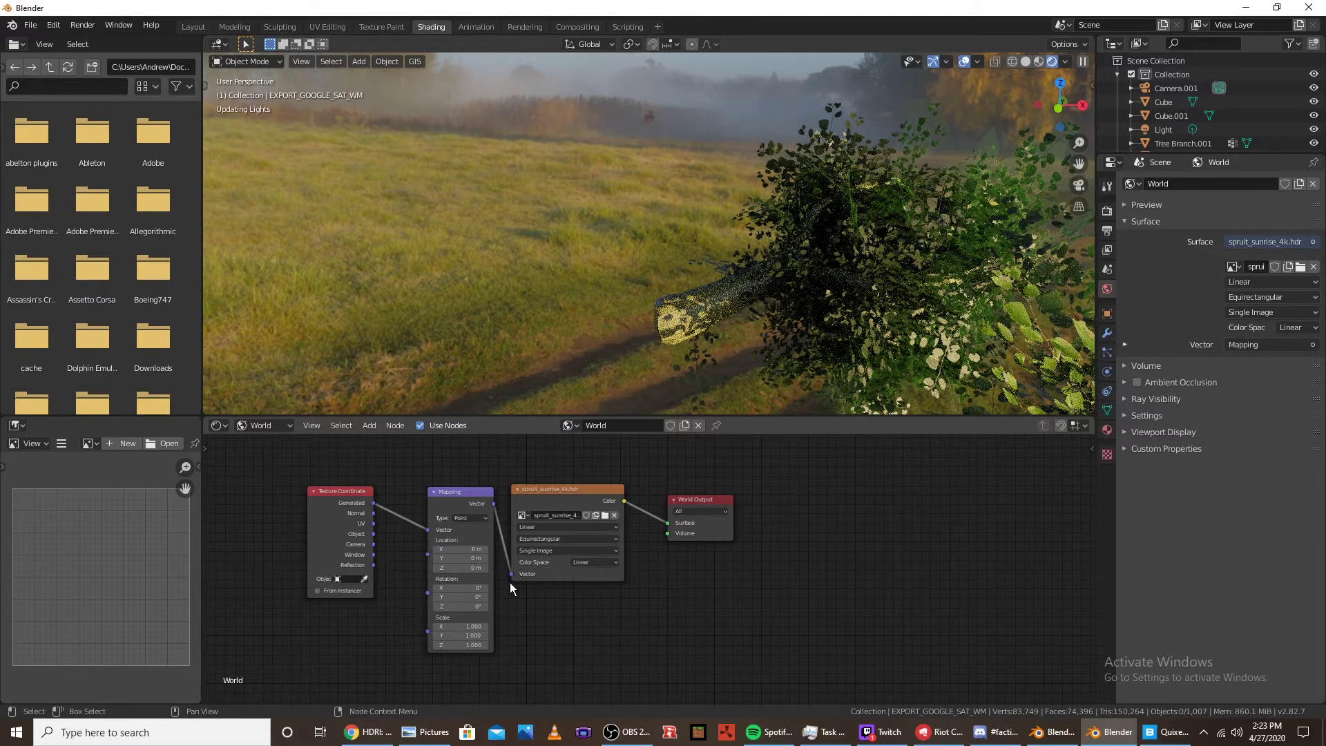
drag(463, 600, 455, 599)
click(461, 597)
key(BackSpace)
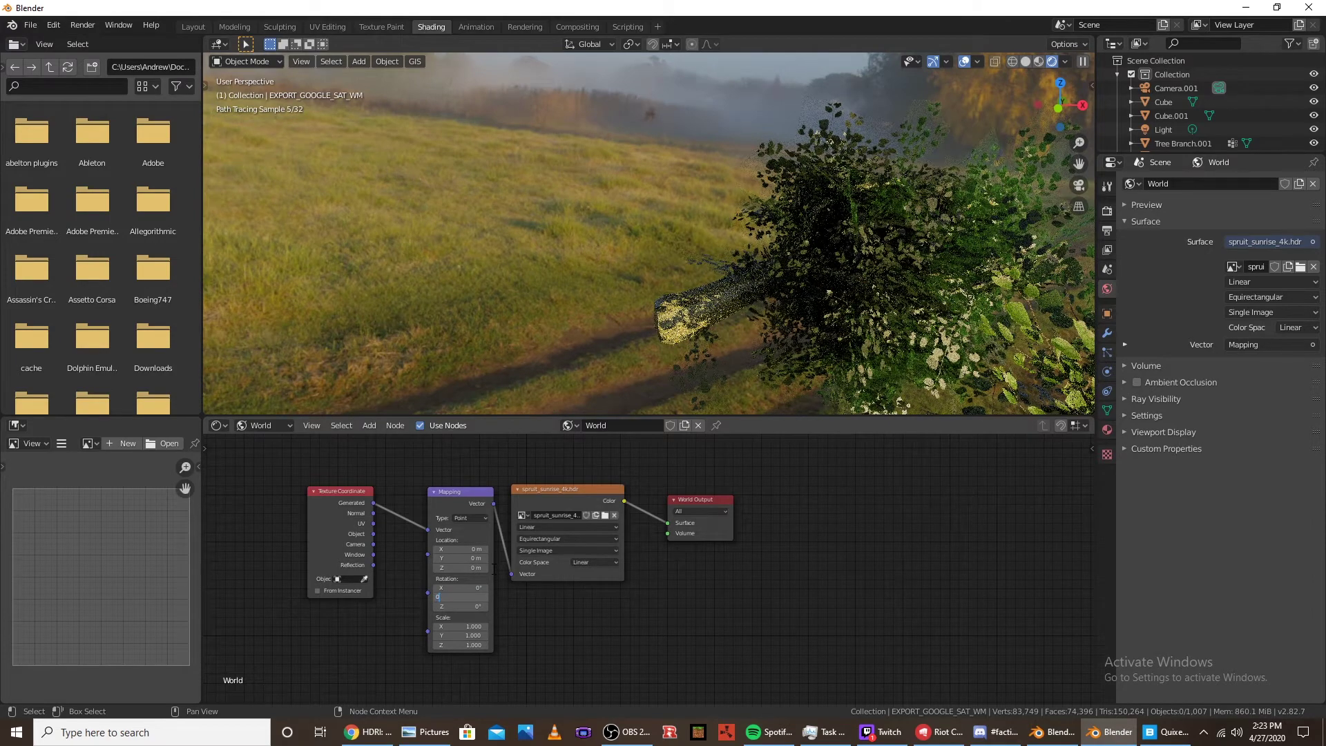
text(0)
key(Return)
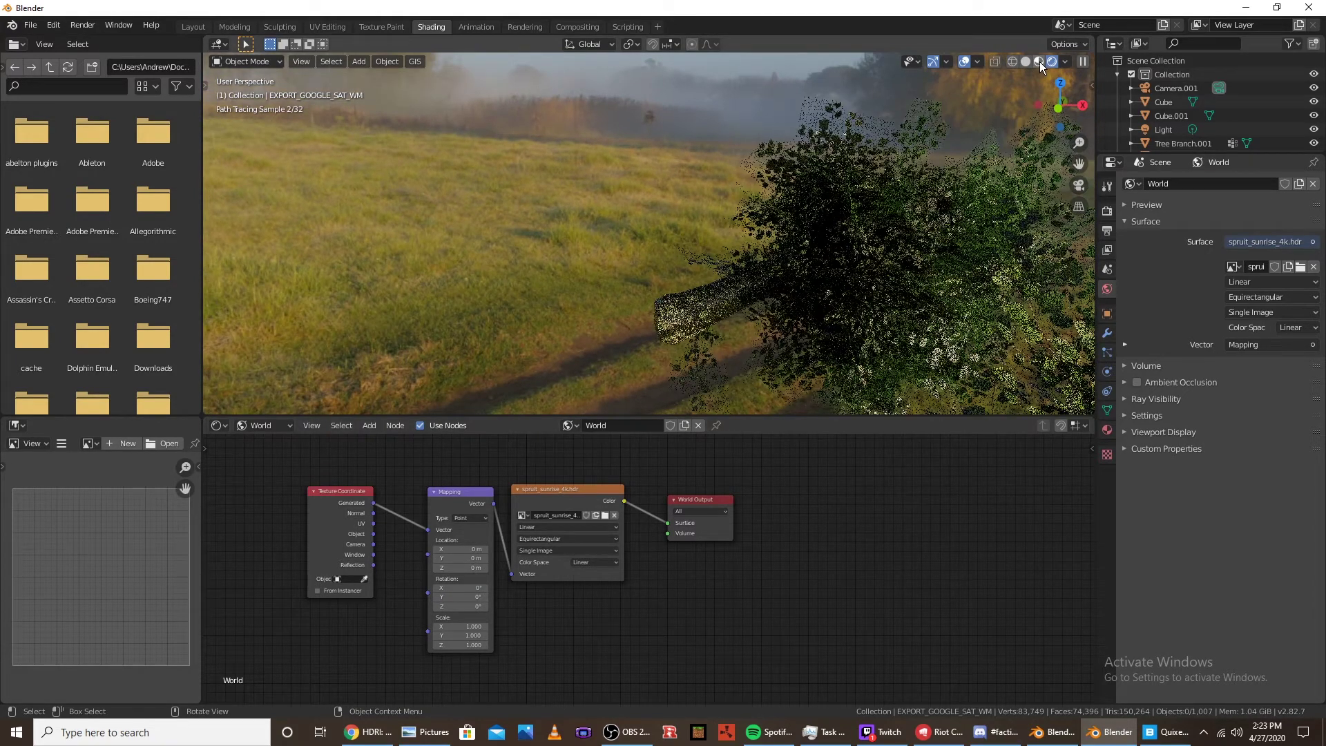
click(195, 26)
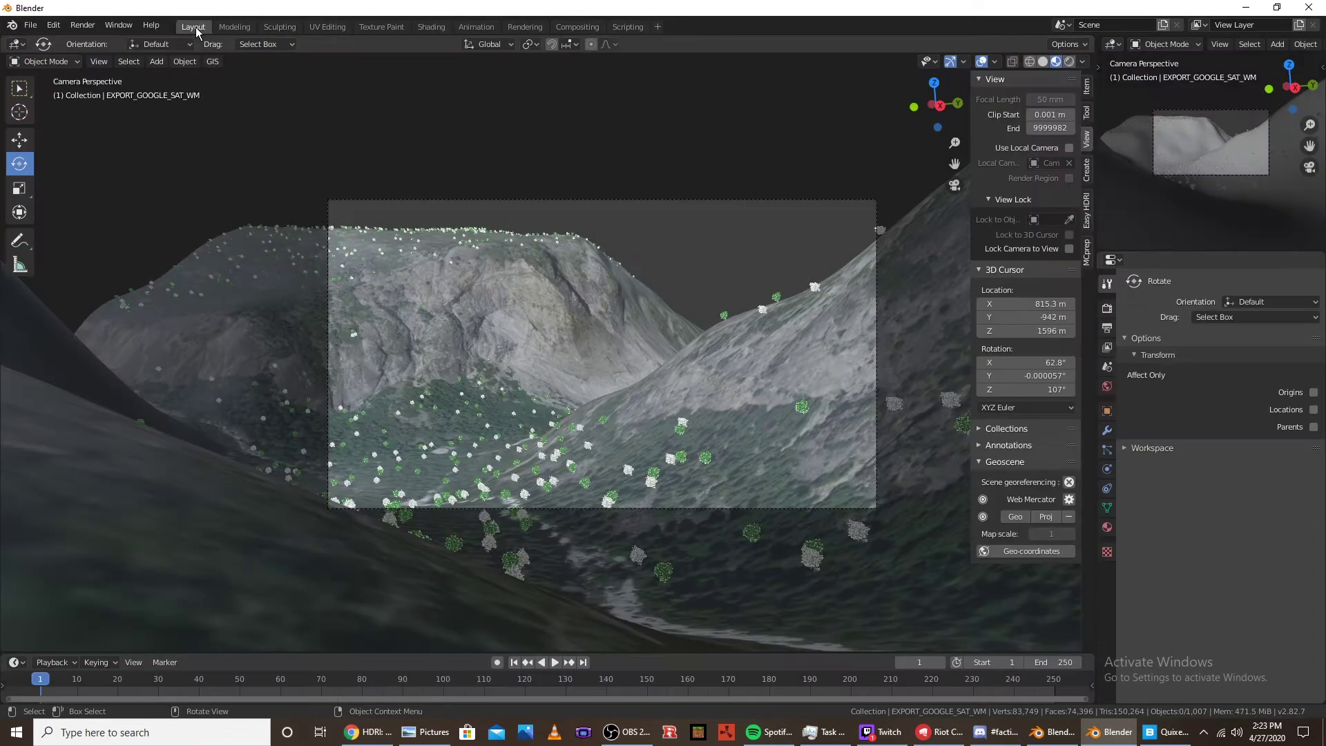
Turn on Scene Lights and Scene World in the Layout viewport shading options
click(1081, 62)
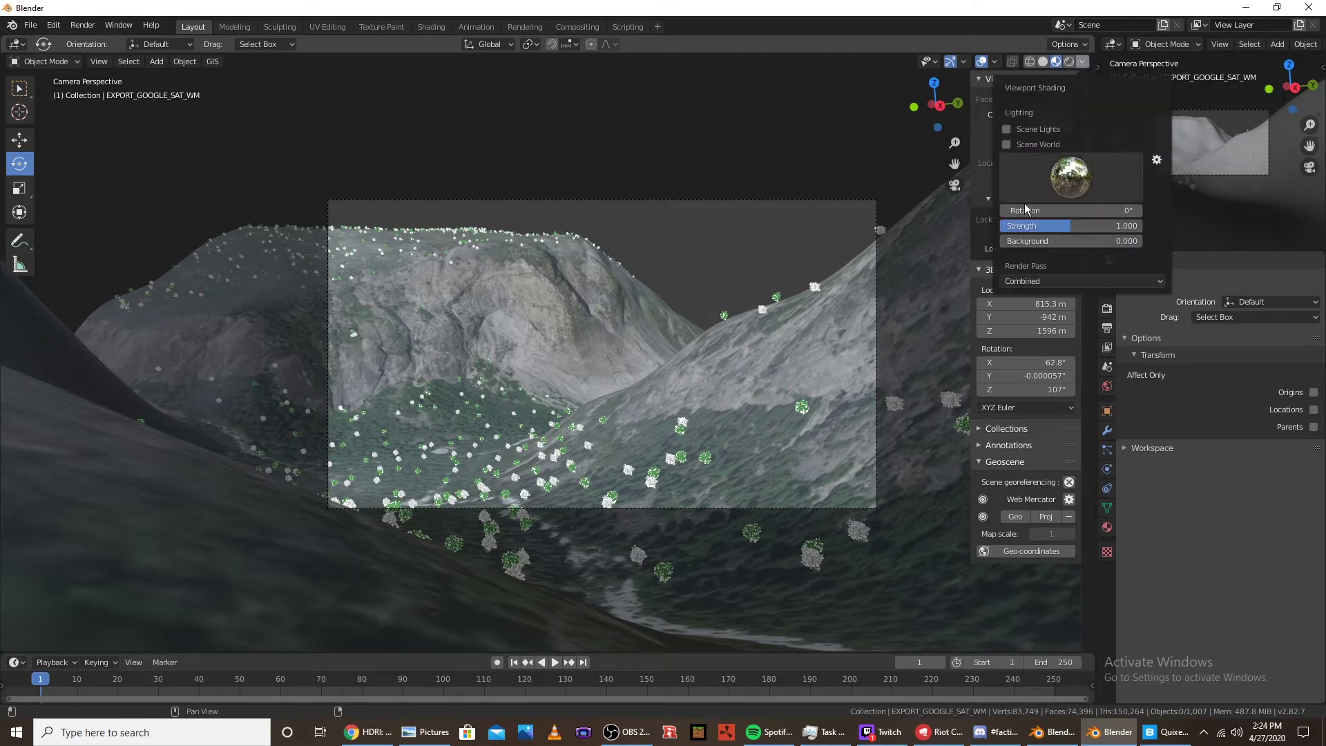
click(1009, 130)
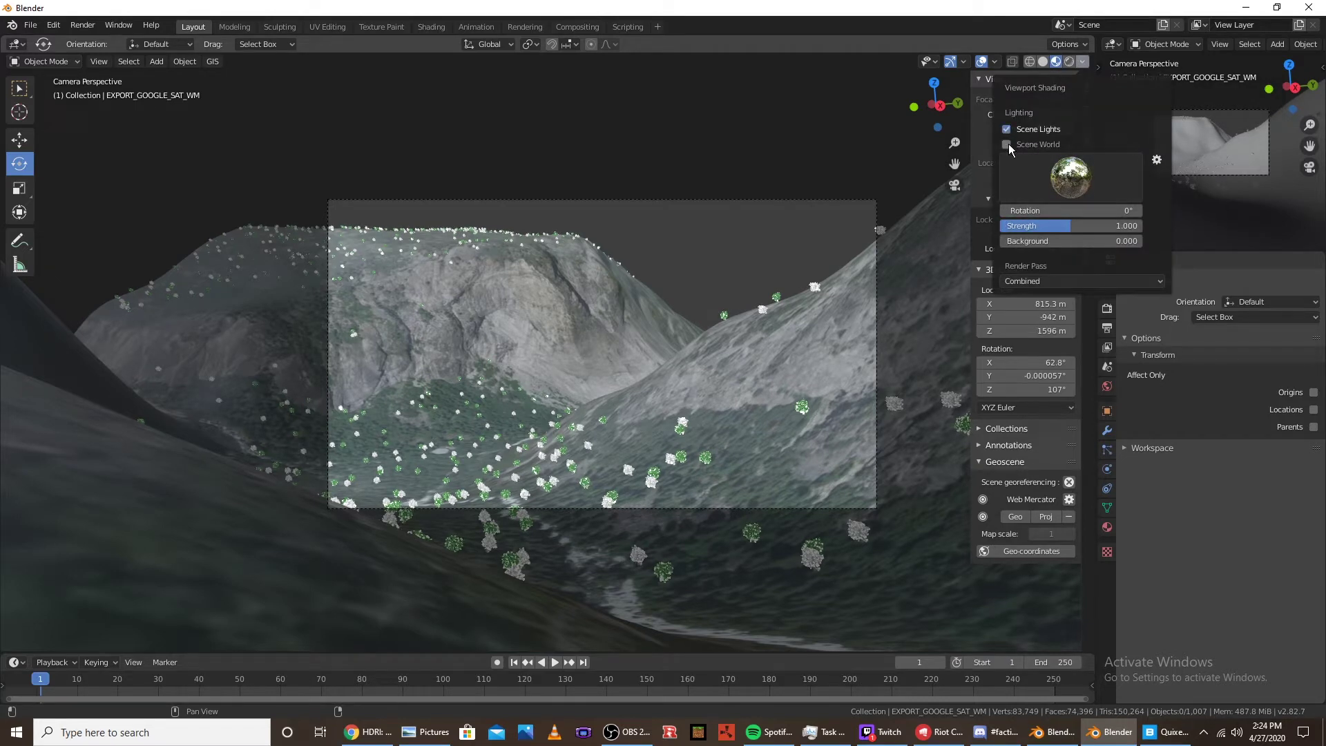
click(1007, 144)
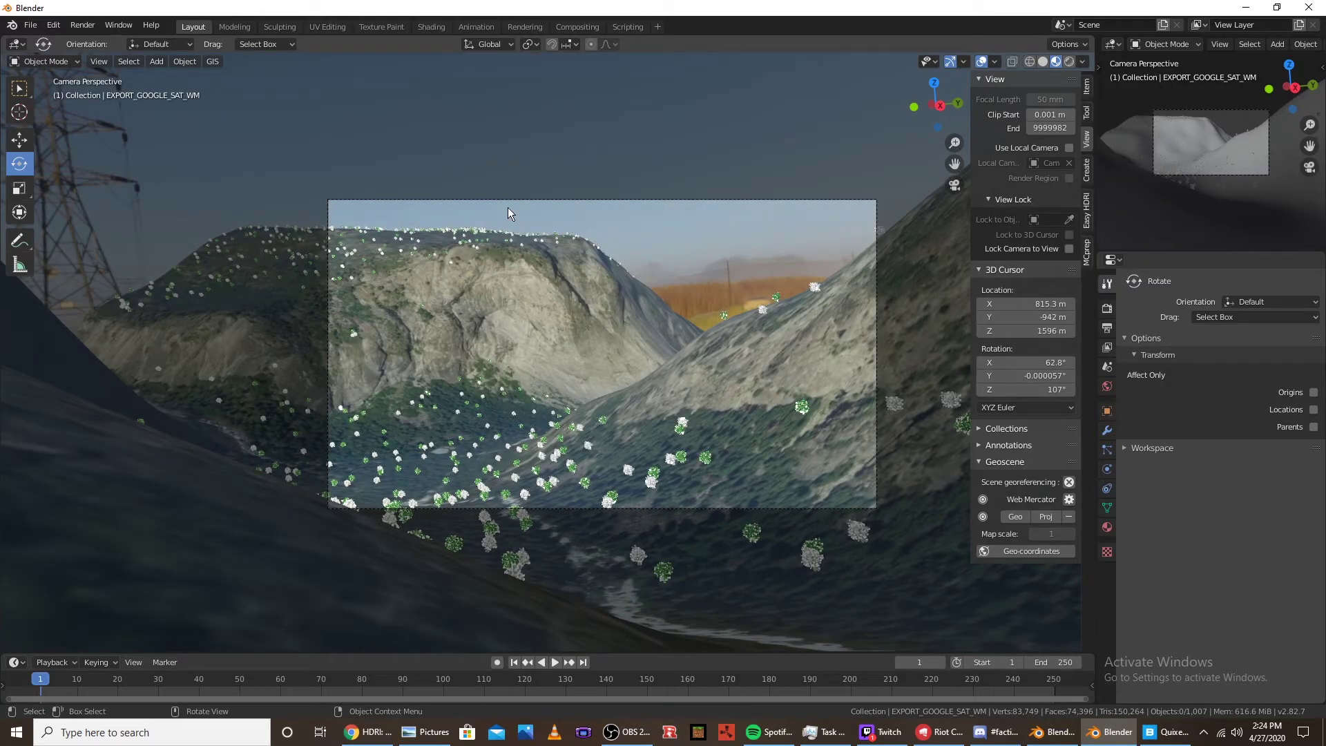
click(434, 27)
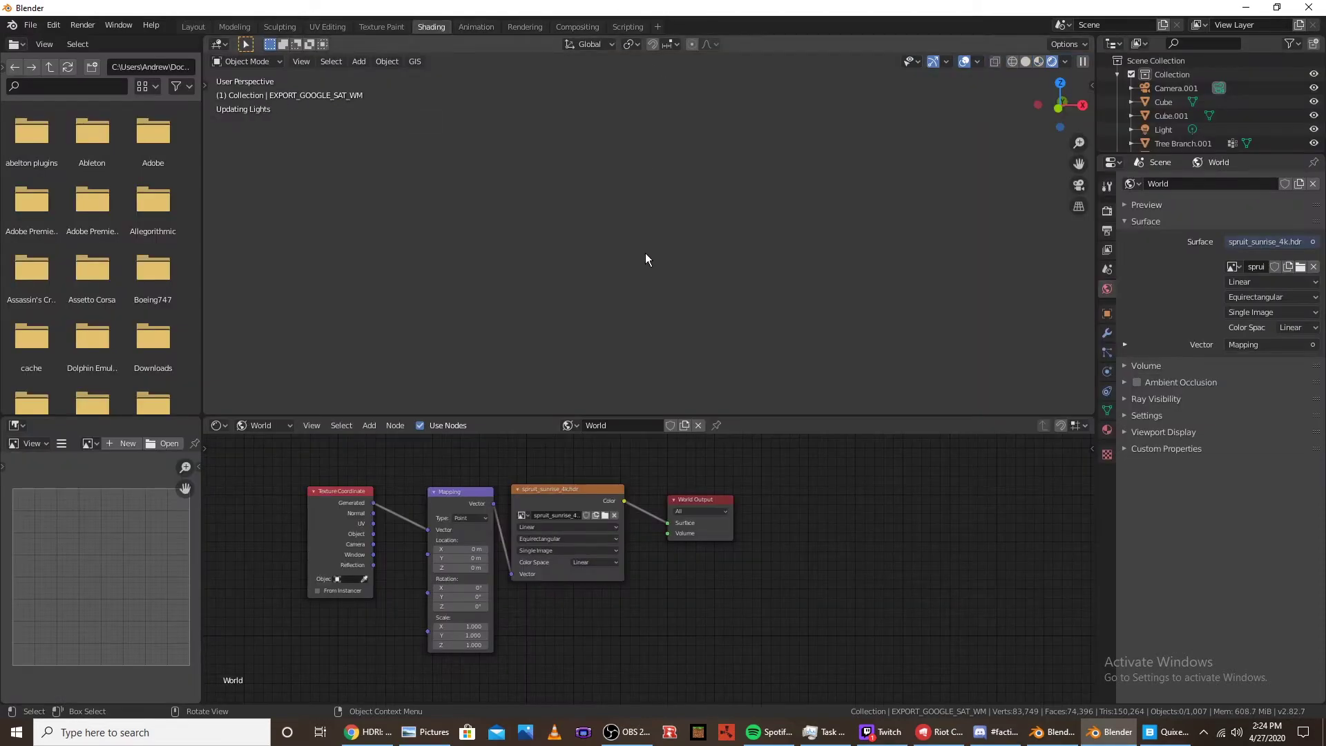
View through the scene camera in Material Preview with Scene World enabled
key(KP_0)
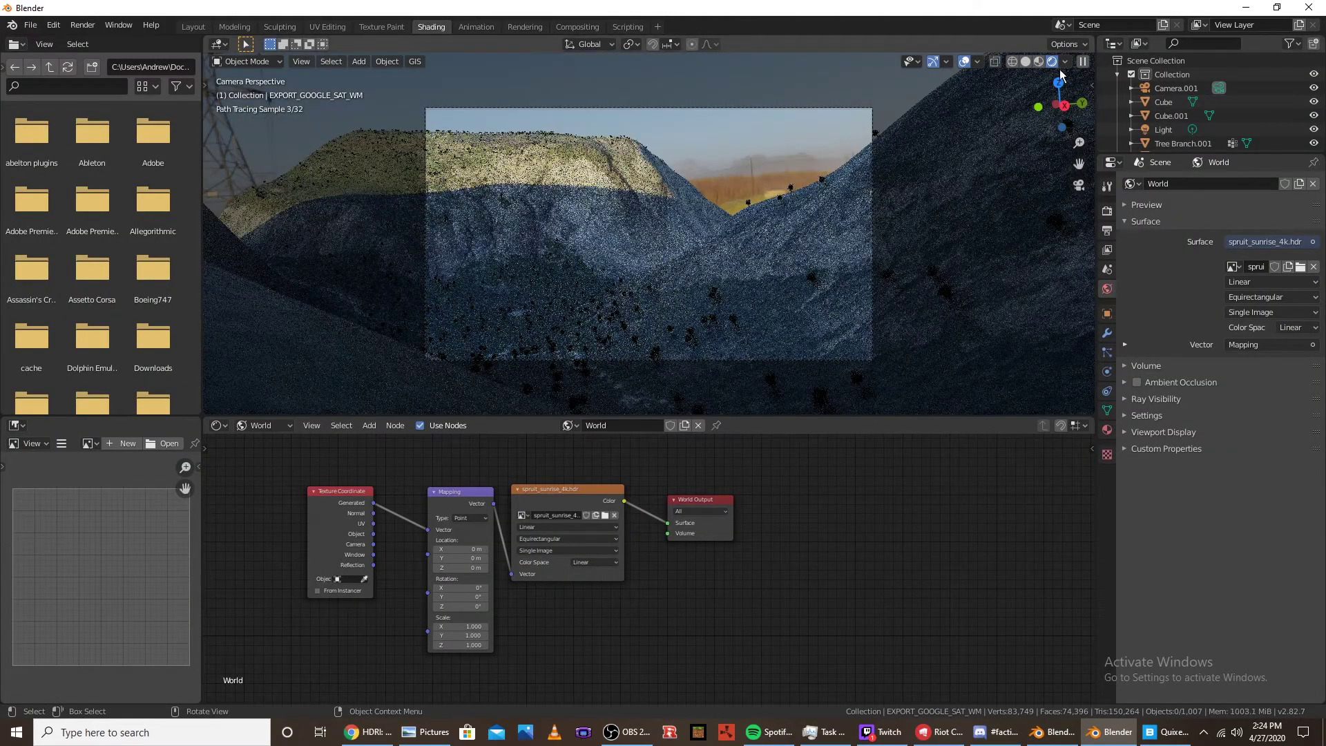
click(1036, 61)
click(1041, 61)
click(1055, 61)
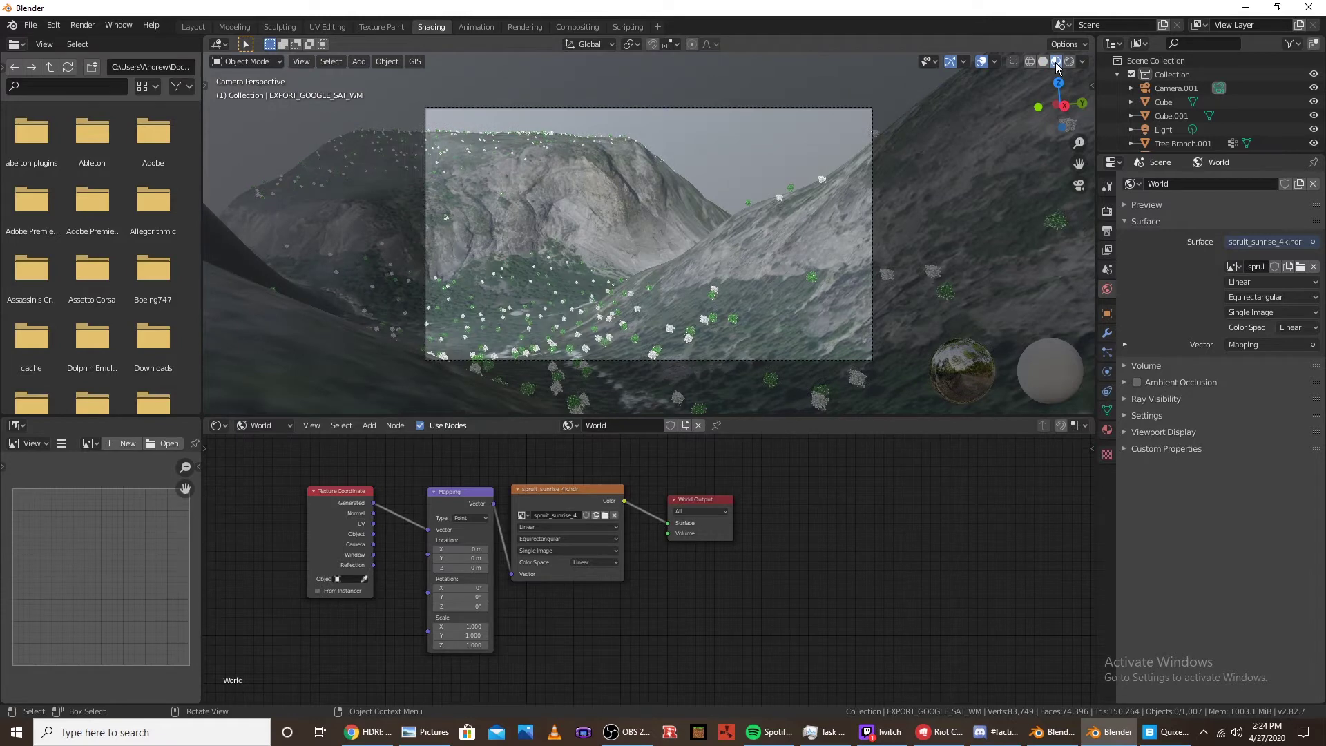
click(1082, 62)
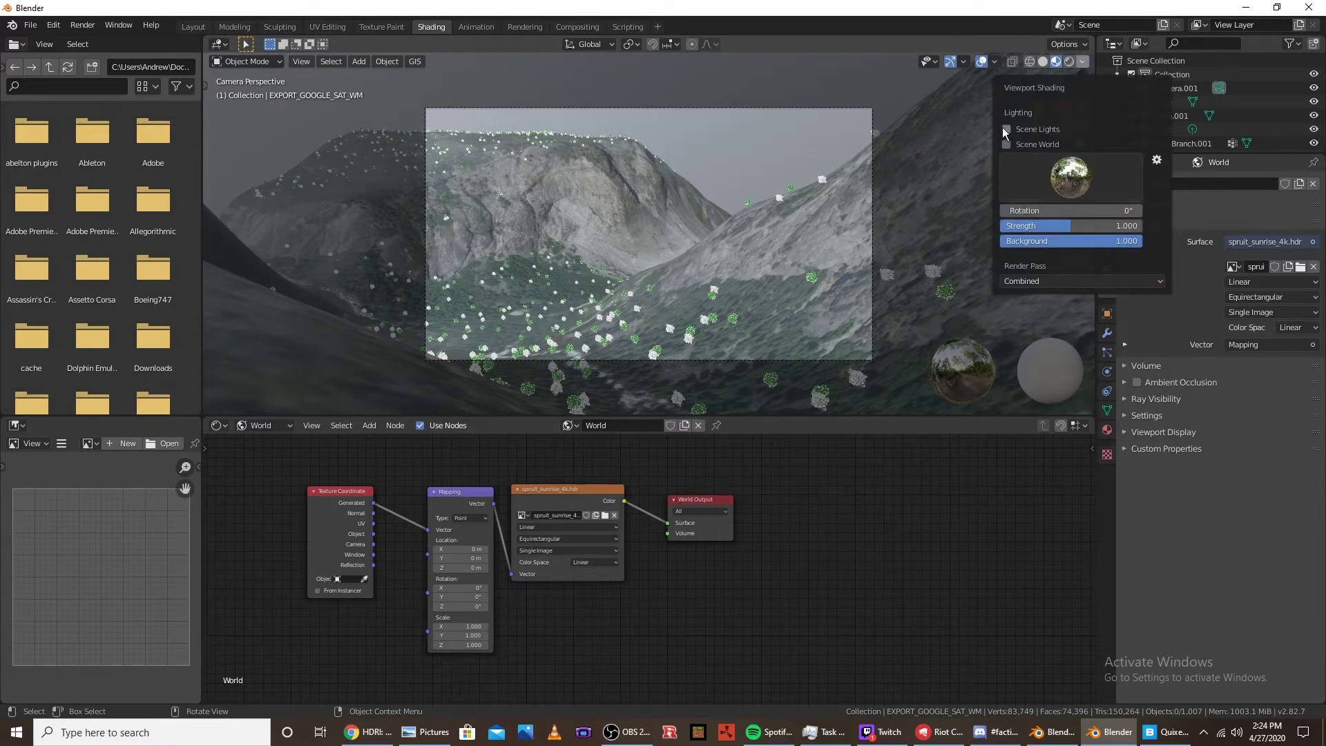
click(1006, 144)
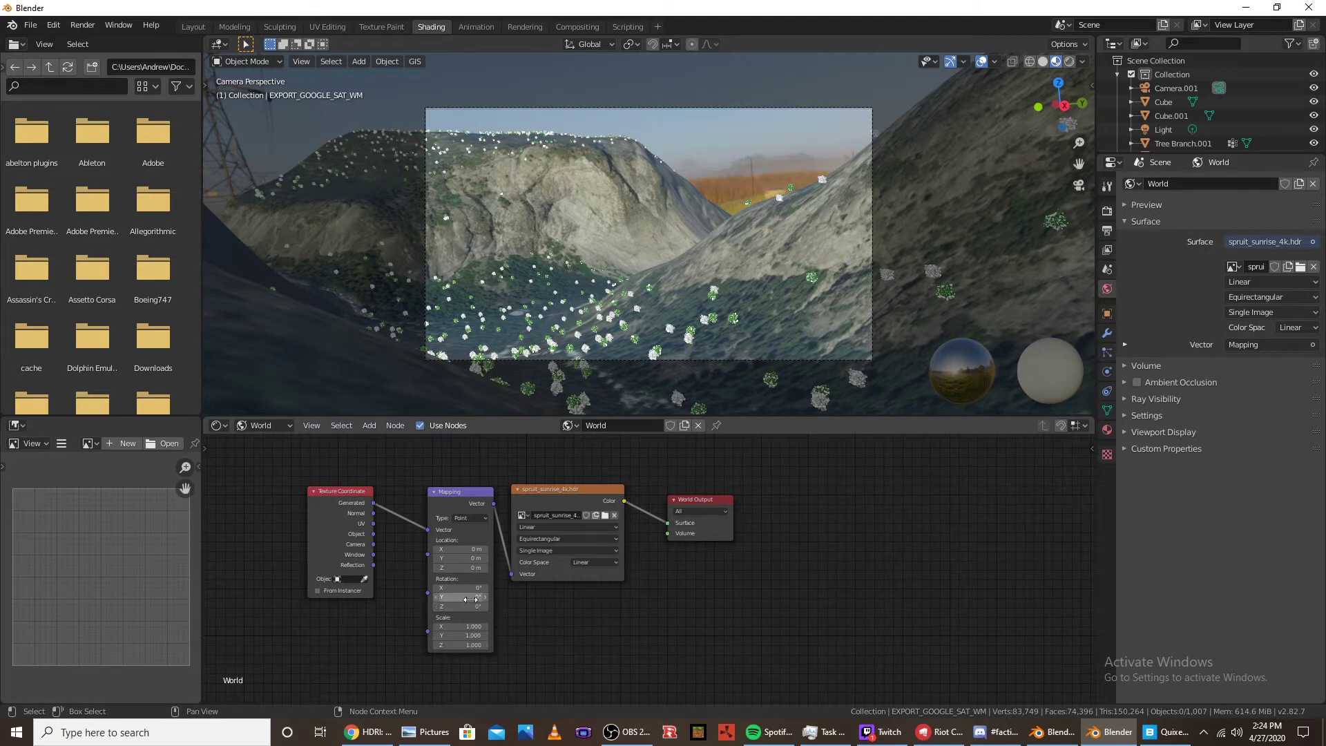
Tilt the sky via Mapping Rotation X and Y to 4.4°, checking it in Rendered shading
drag(459, 587, 525, 588)
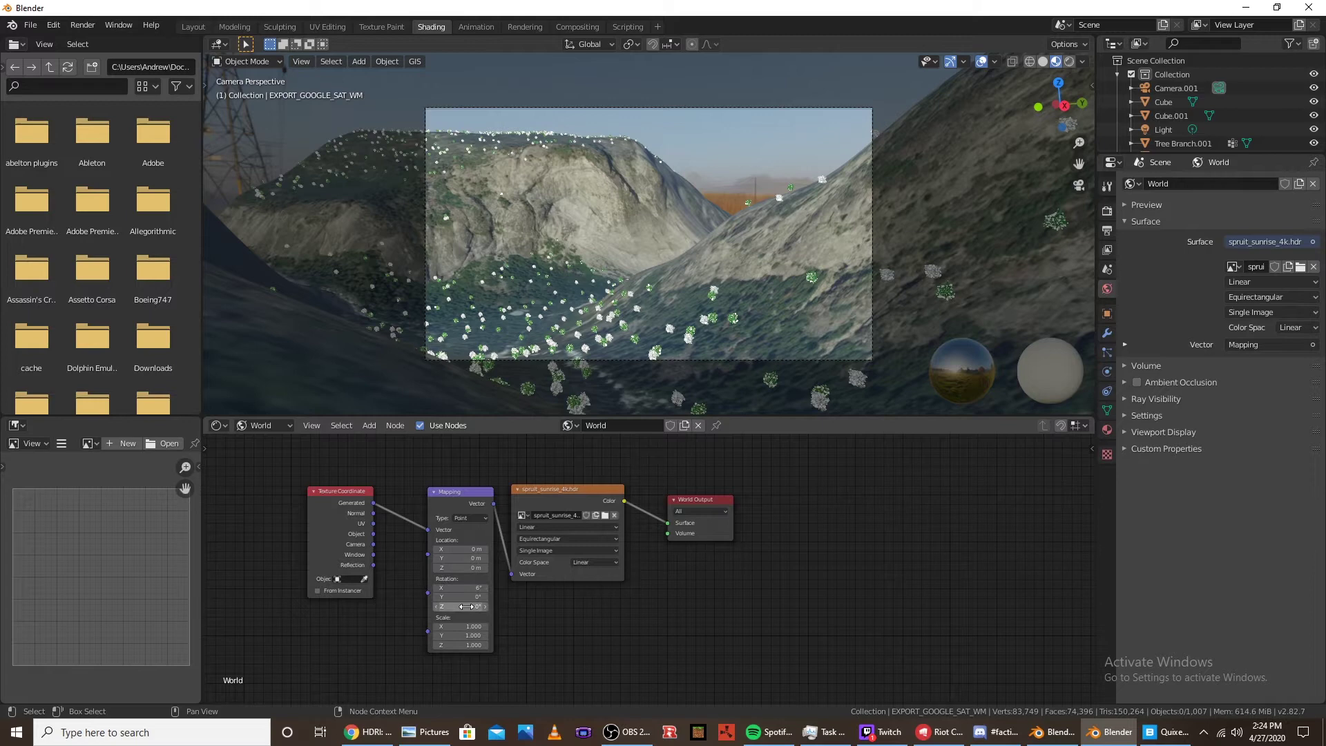
drag(456, 599, 474, 599)
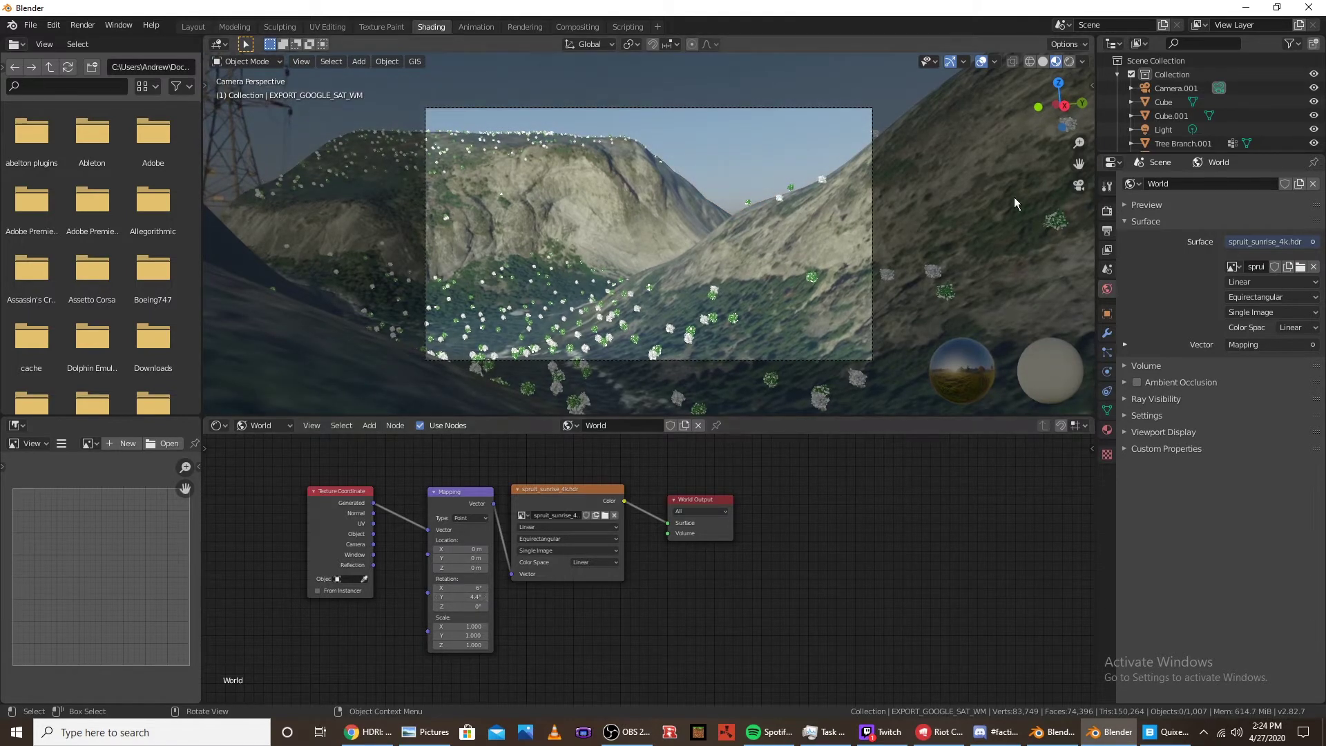
click(1069, 61)
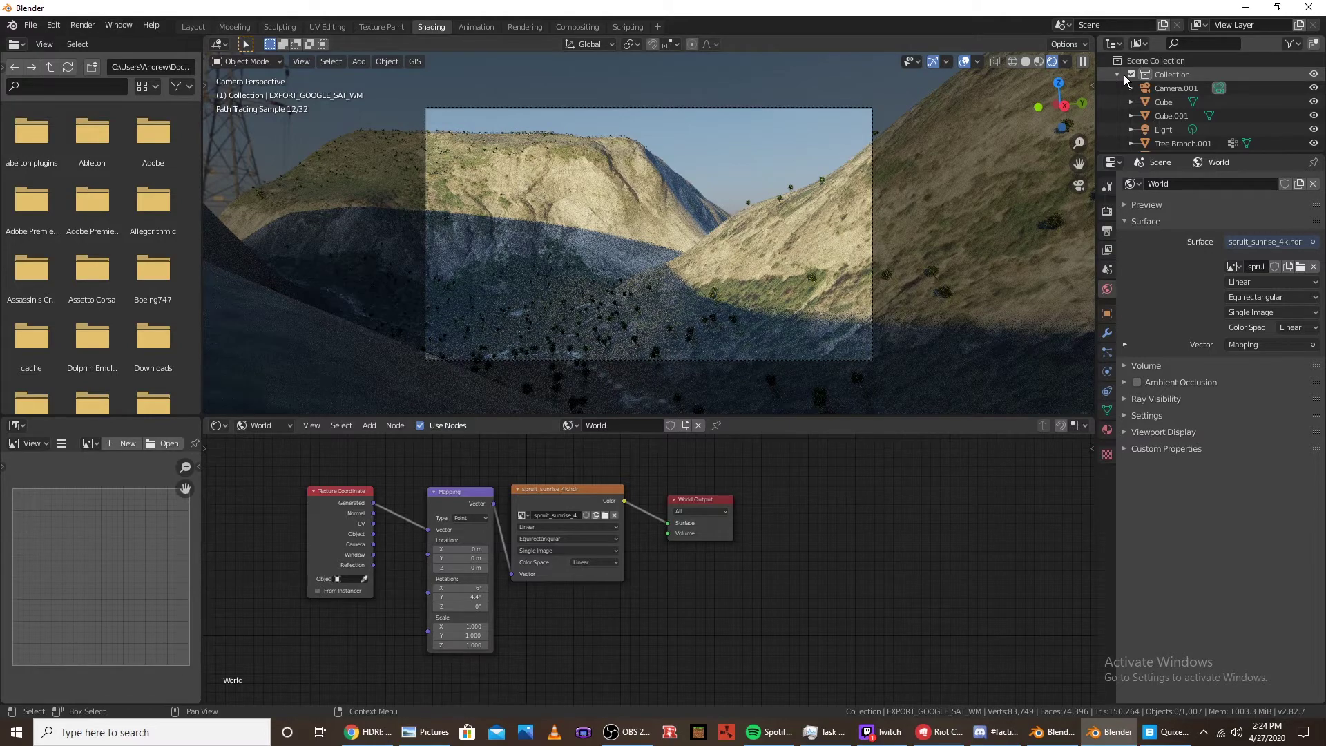
click(1038, 61)
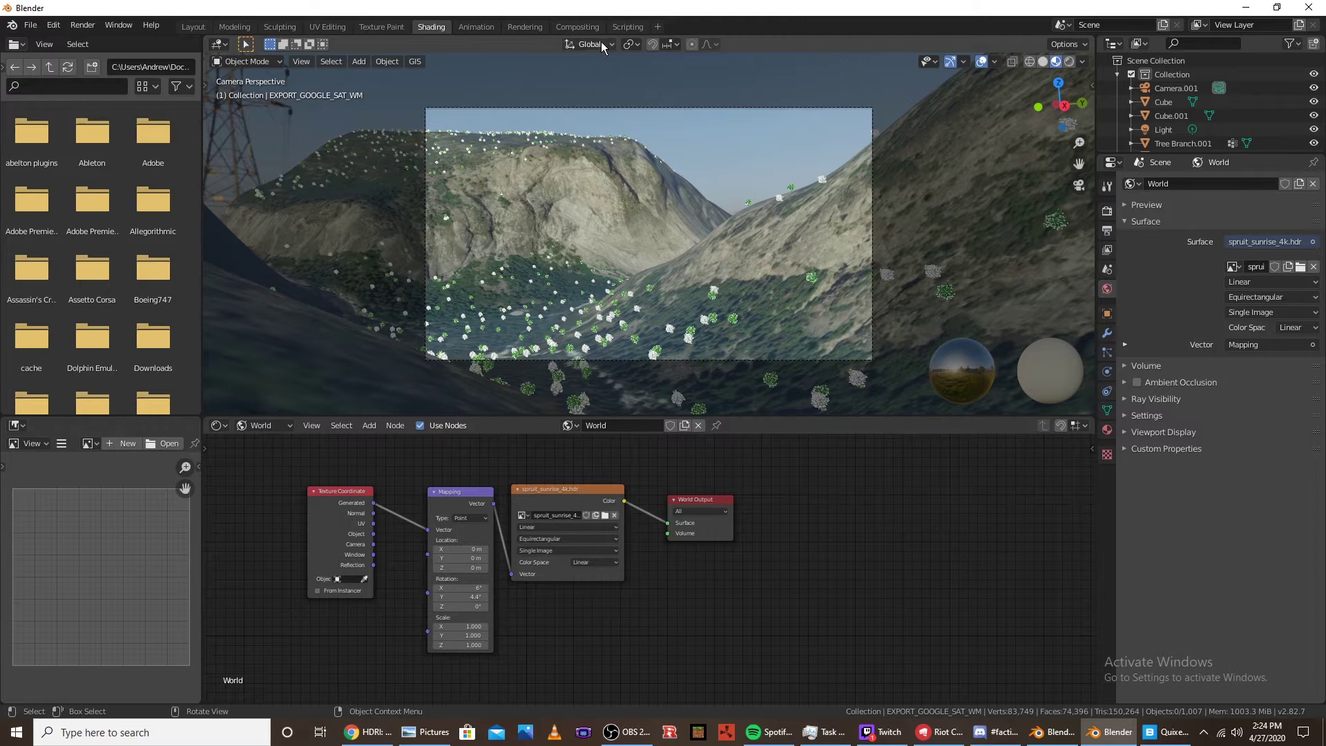
middle_drag(521, 258, 789, 226)
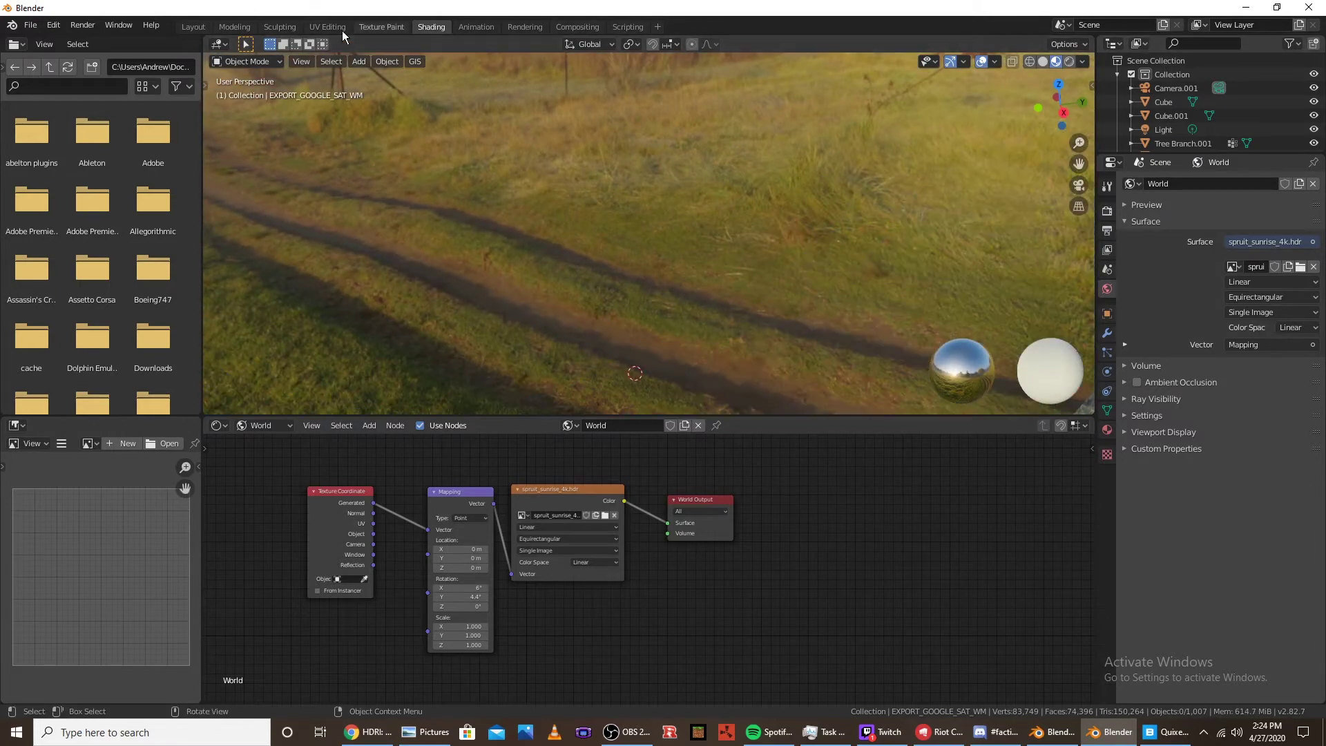
Add a plane at the 3D cursor on the lower valley slope and scale it up by 2.503
click(202, 27)
click(25, 114)
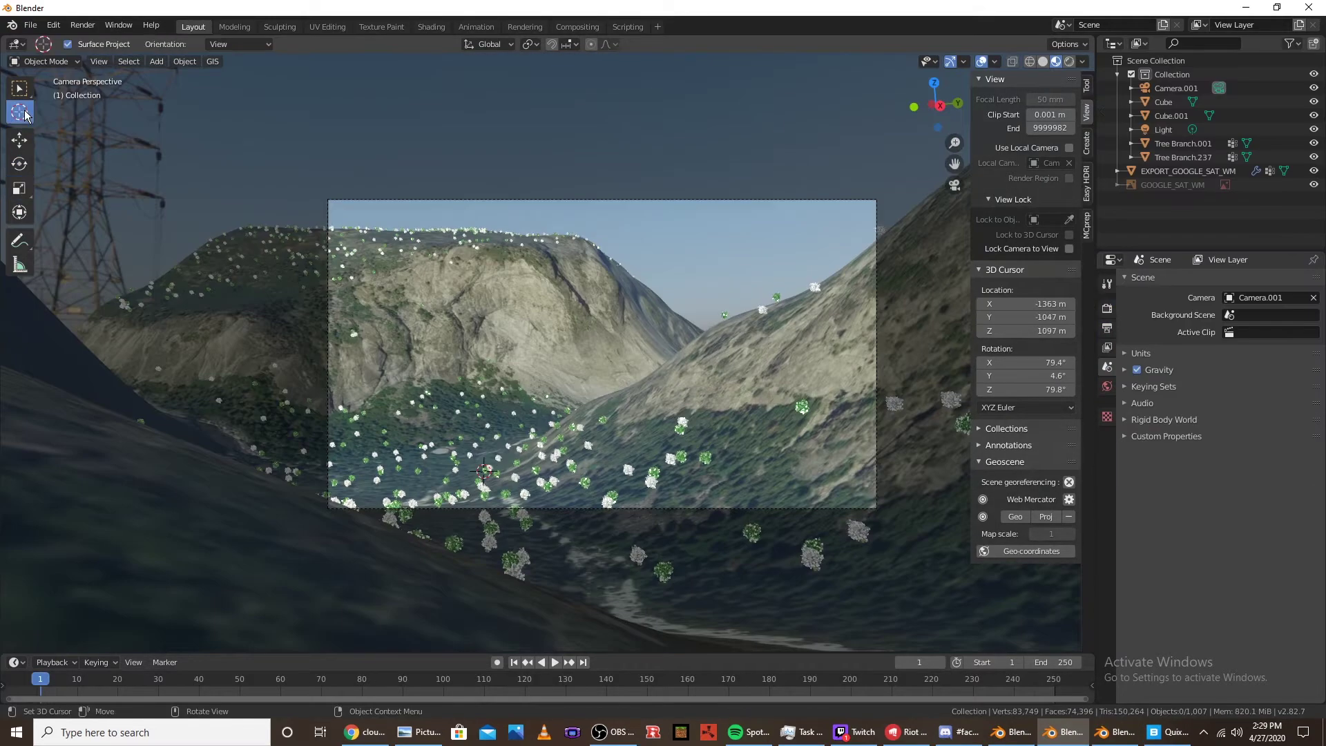
click(422, 455)
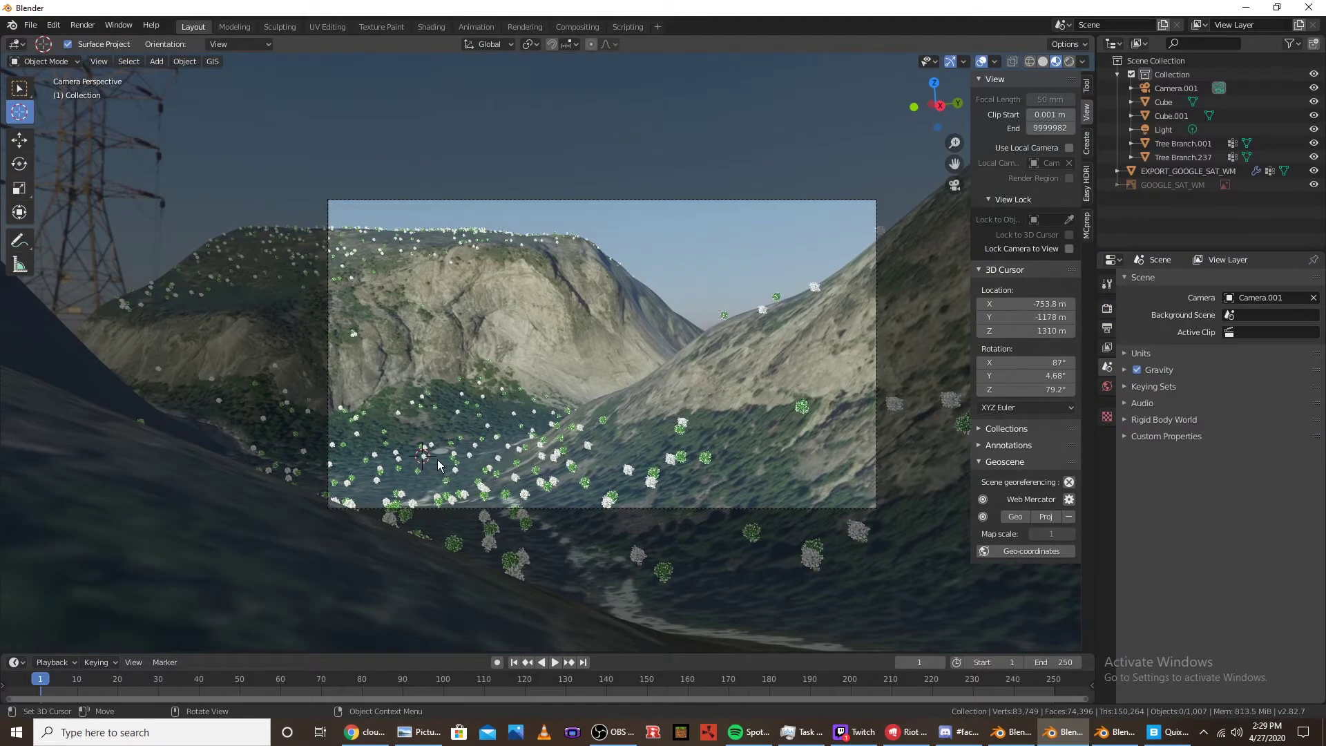
key(shift+a)
mouse_move(431, 435)
click(492, 437)
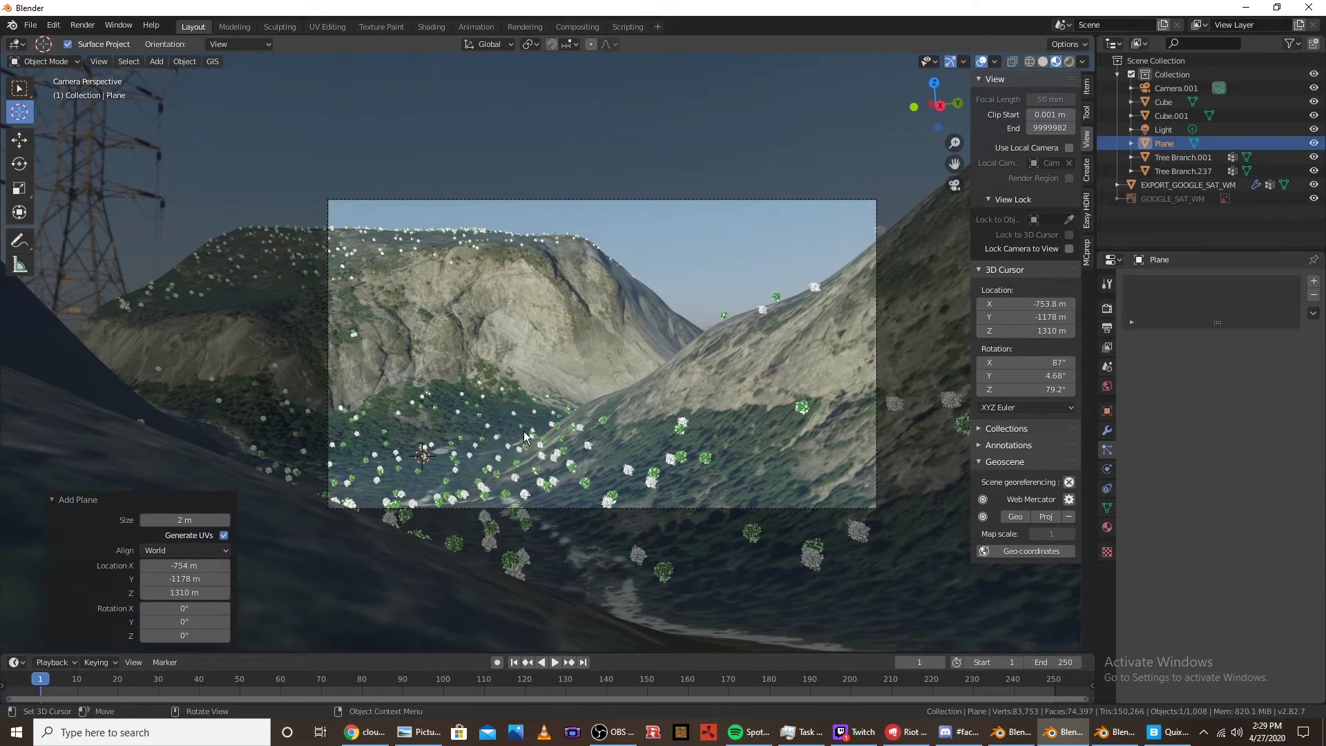
key(s)
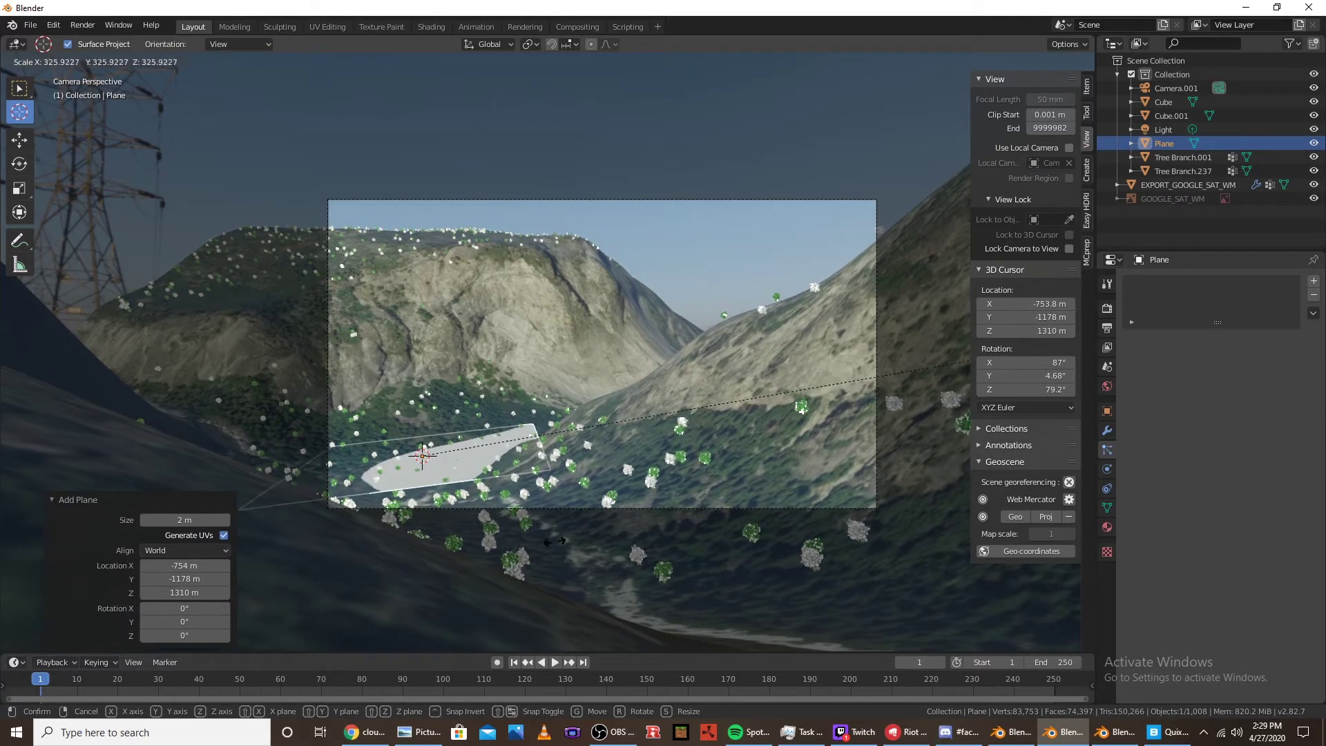
click(576, 566)
key(s)
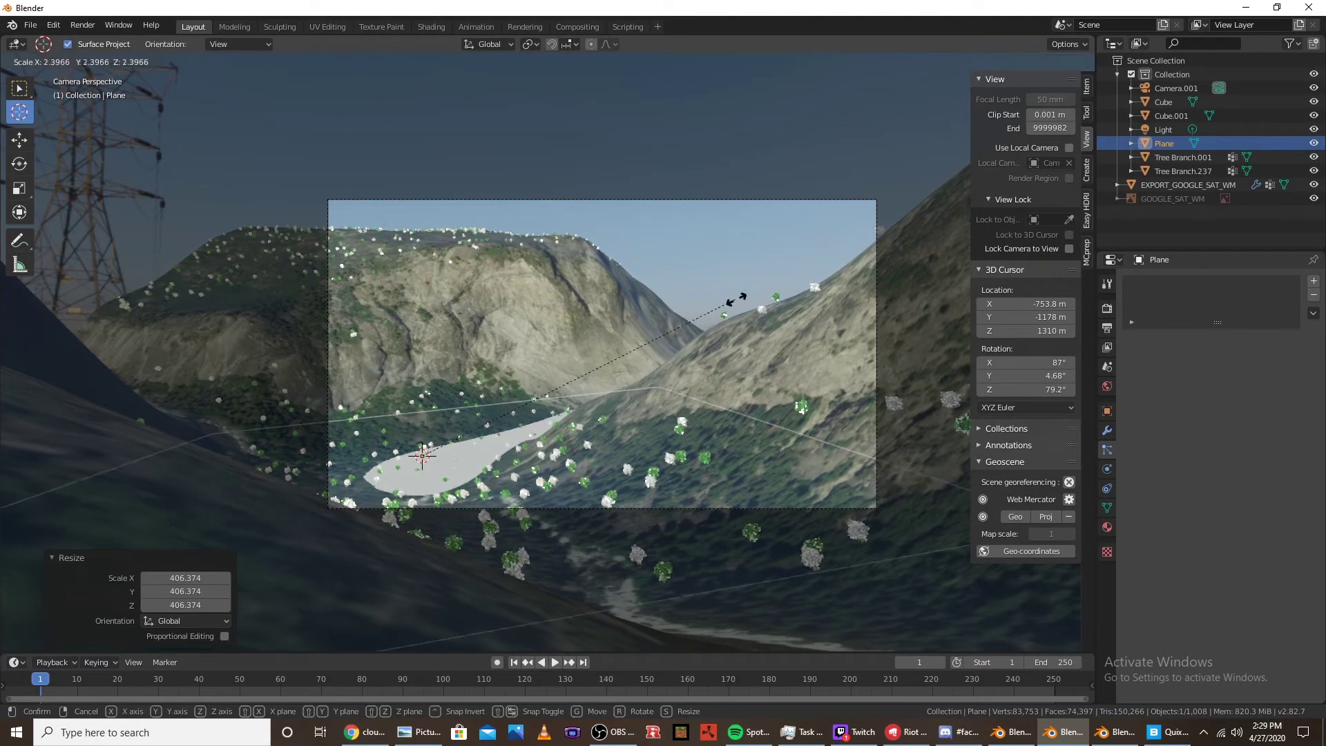
click(737, 295)
Raise the plane 55.8 m on Z with the Move tool
click(23, 143)
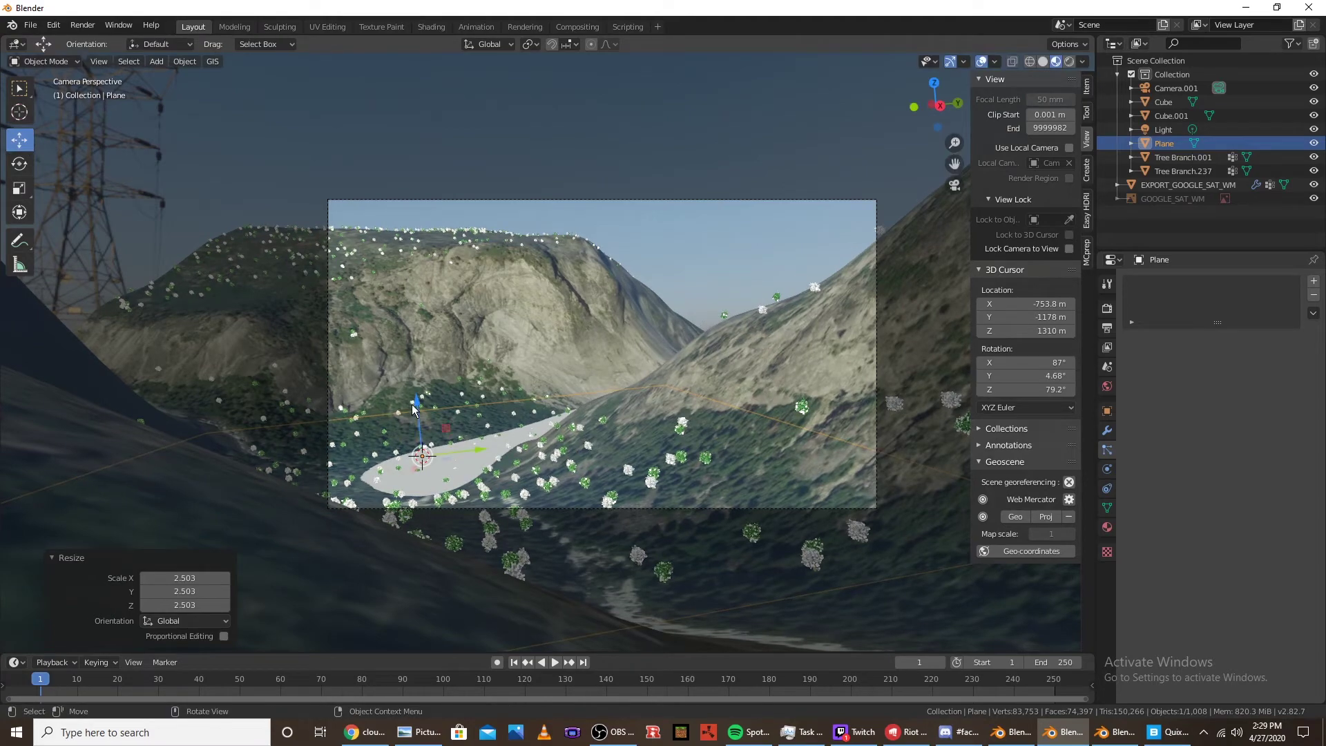
drag(417, 404, 527, 418)
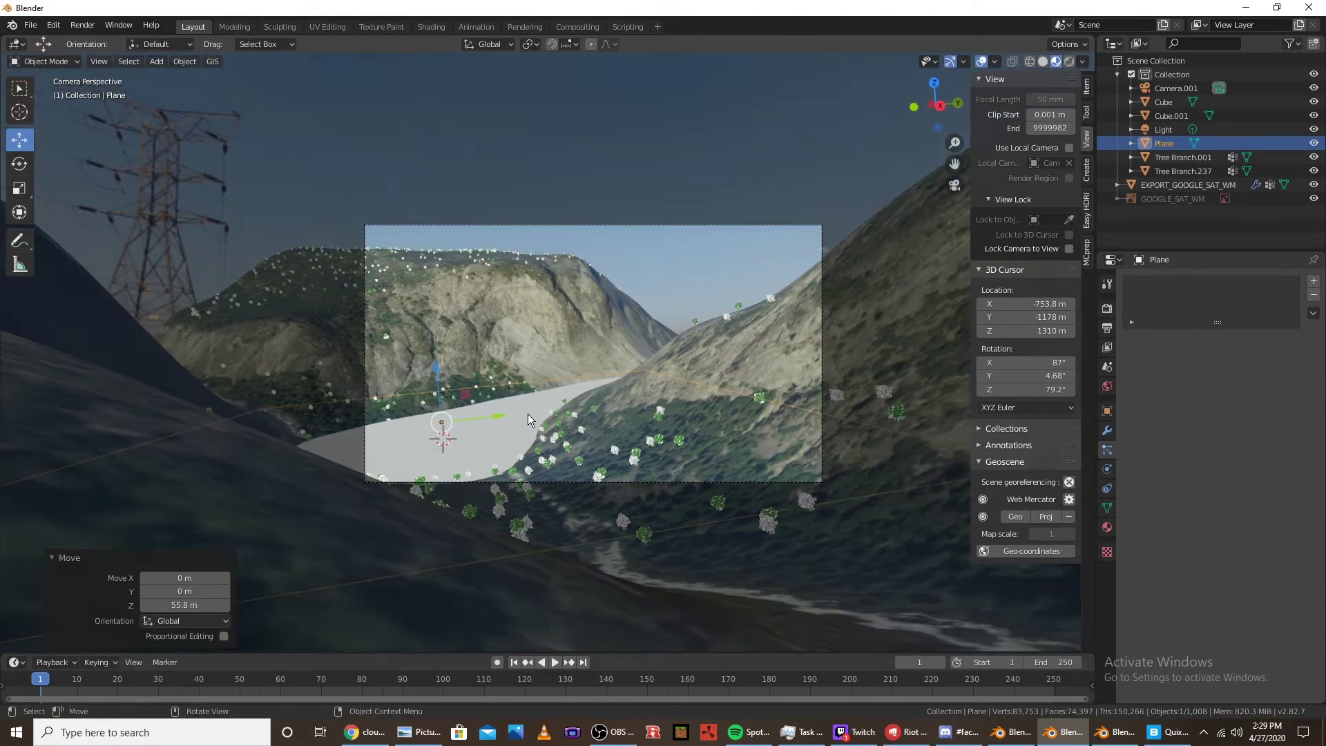
middle_drag(527, 418, 4, 127)
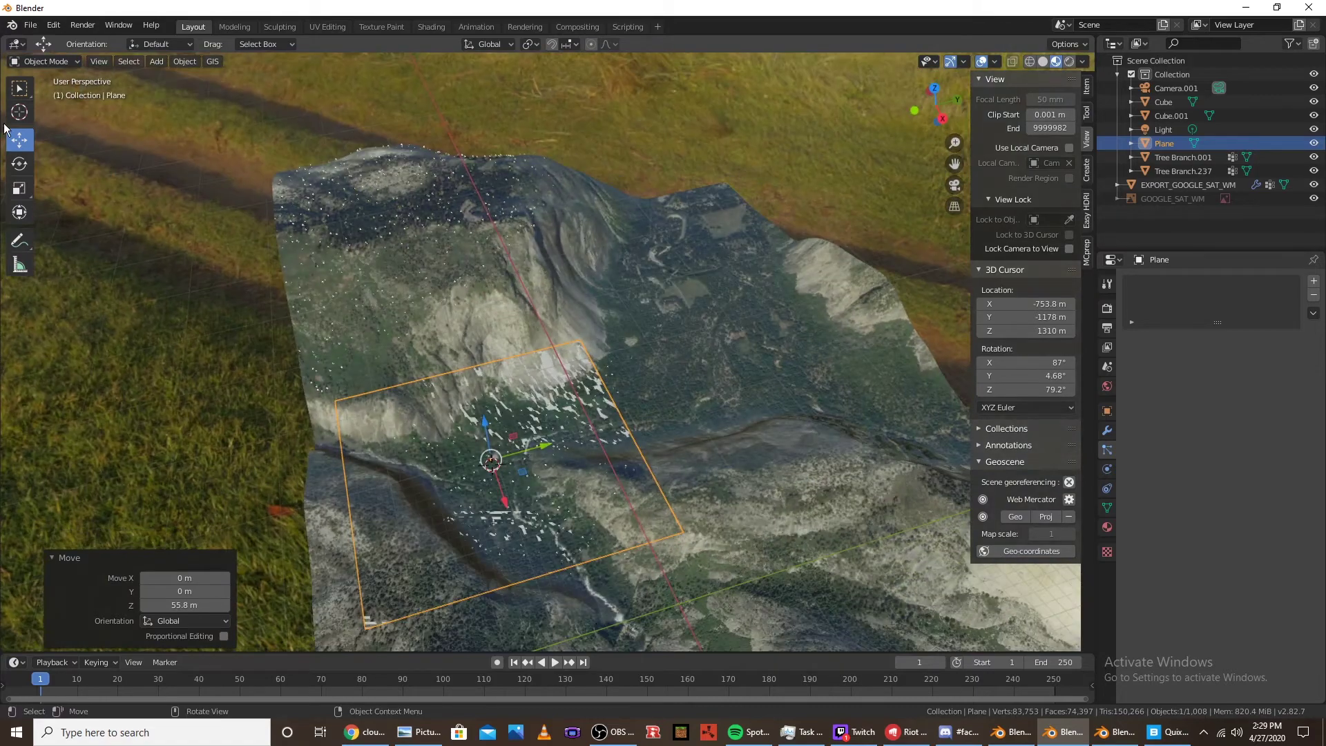
In Edit Mode, push two opposite edges of the plane outward into the terrain
click(45, 62)
click(32, 93)
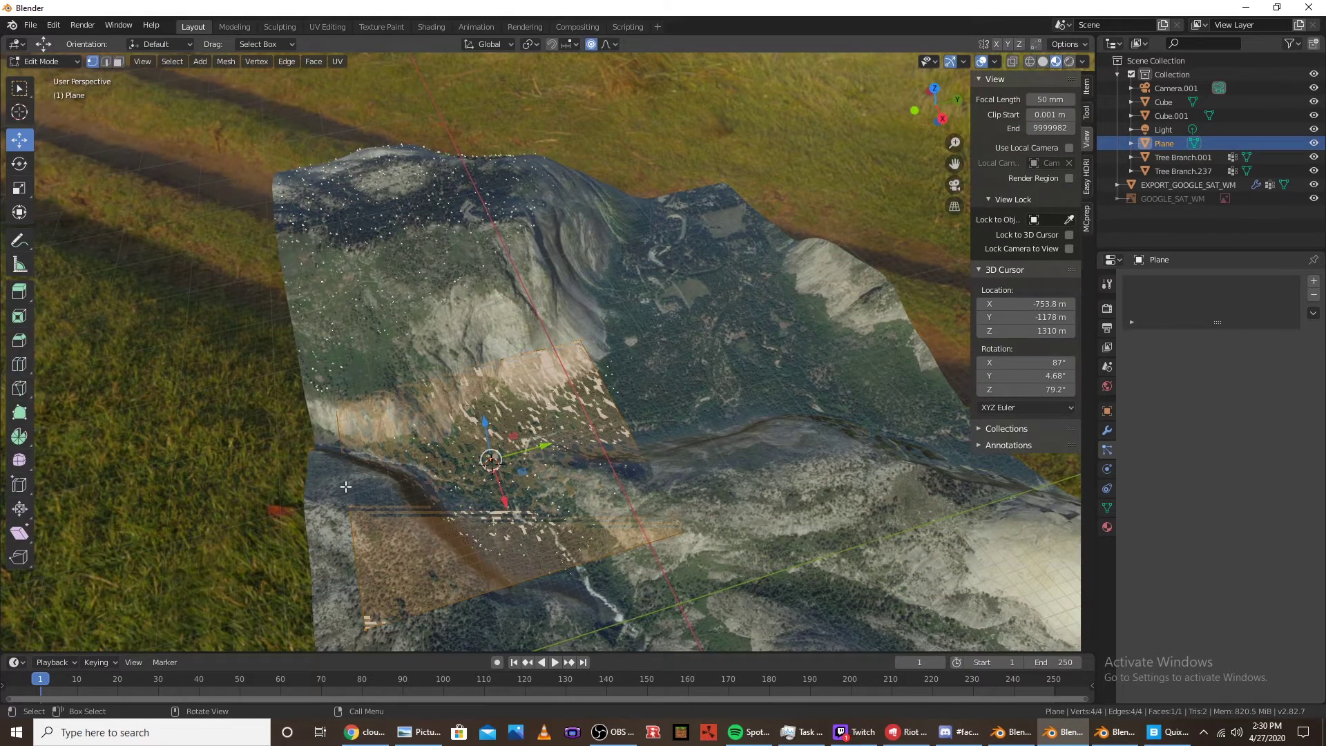
click(355, 481)
middle_drag(207, 247, 207, 193)
click(106, 62)
click(449, 471)
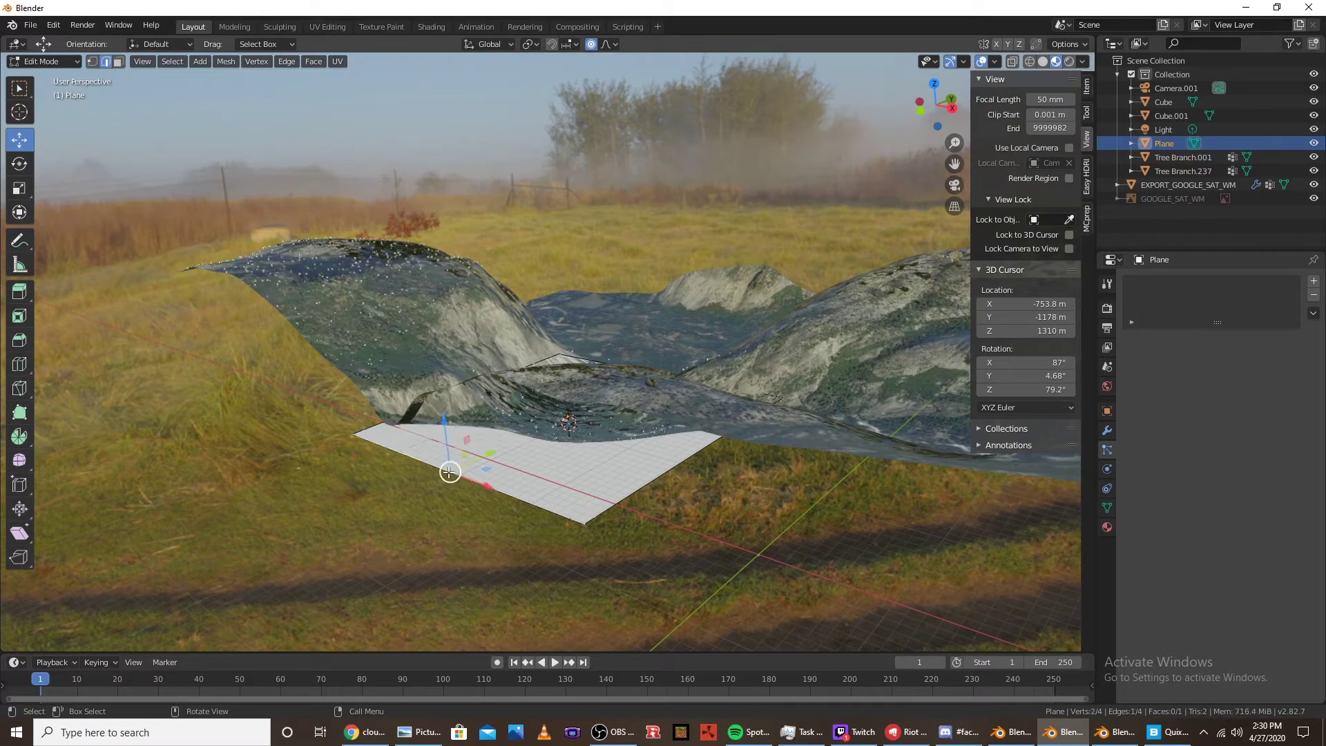
drag(489, 452, 518, 420)
middle_drag(518, 420, 525, 561)
key(o)
click(691, 395)
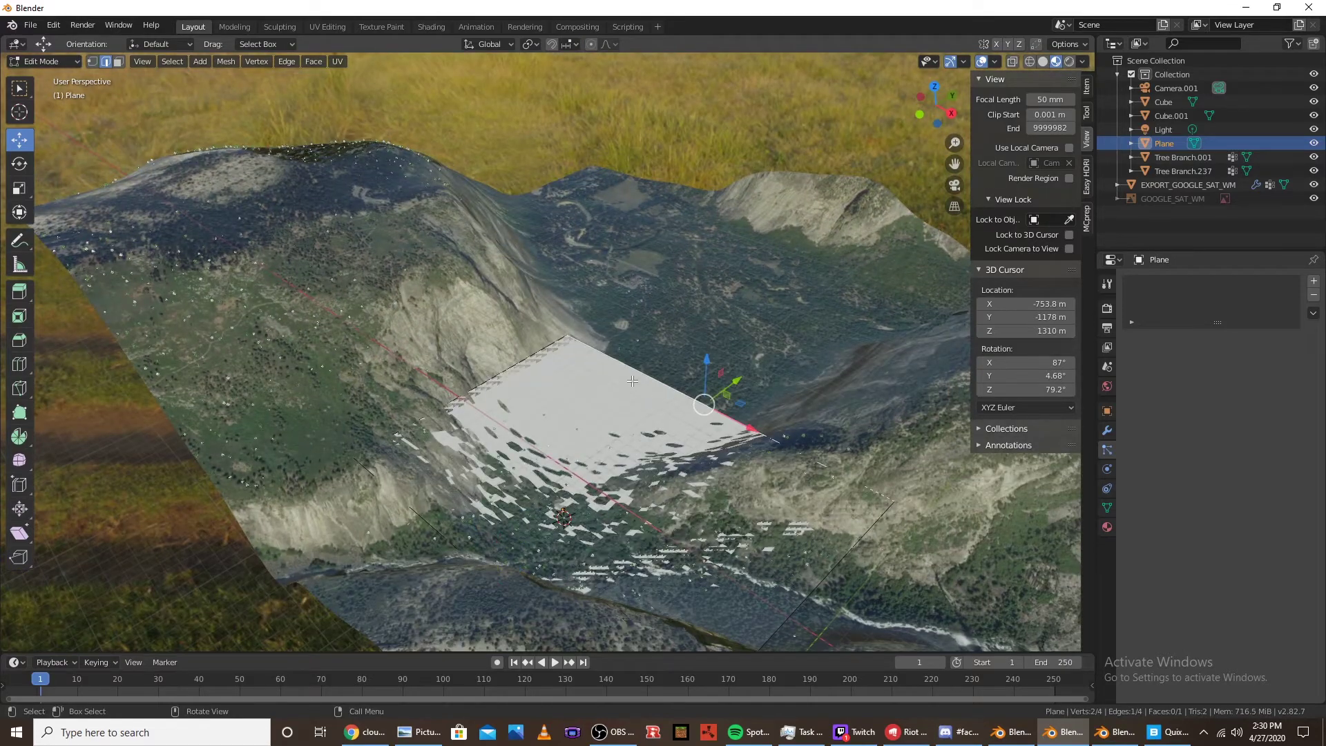
drag(738, 373, 664, 435)
key(KP_0)
Back in Object Mode, rotate the plane -6.11° about the X axis
click(21, 64)
click(42, 77)
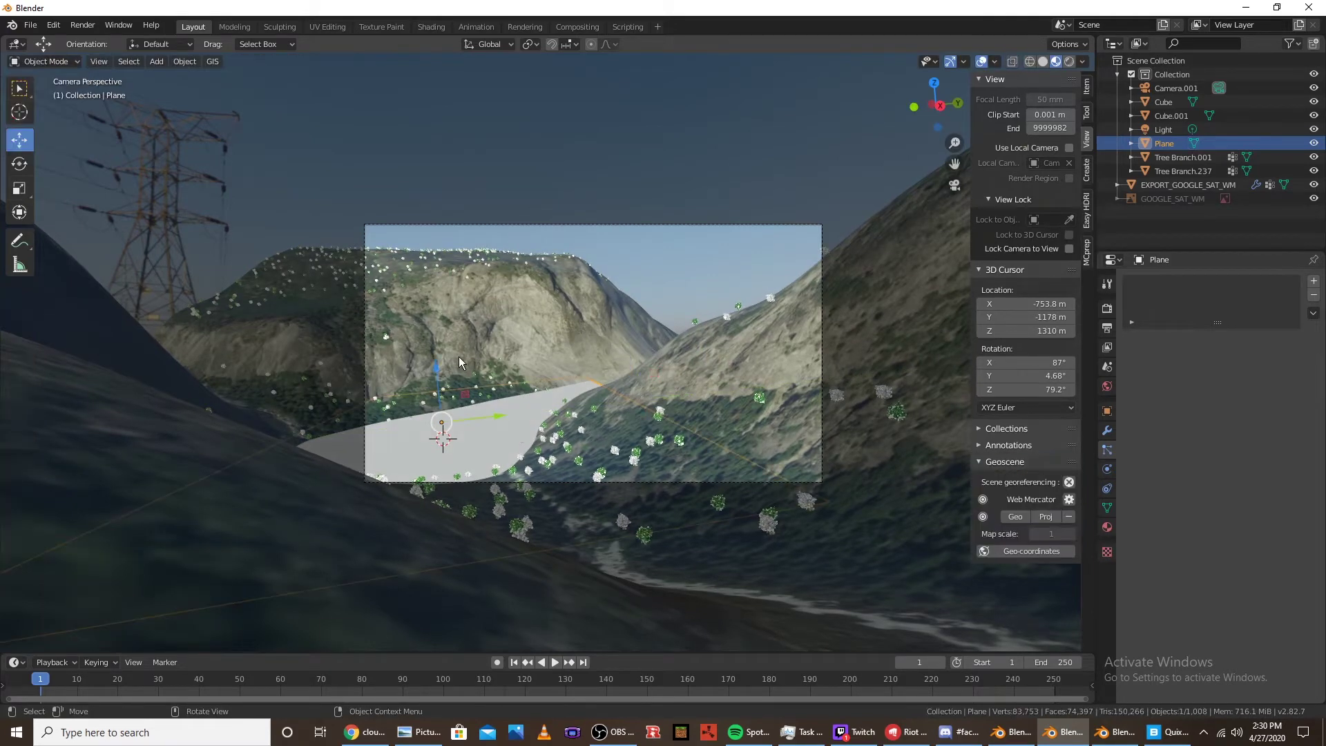
key(shift+space)
key(r)
drag(442, 377, 456, 375)
middle_drag(456, 375, 611, 375)
key(KP_0)
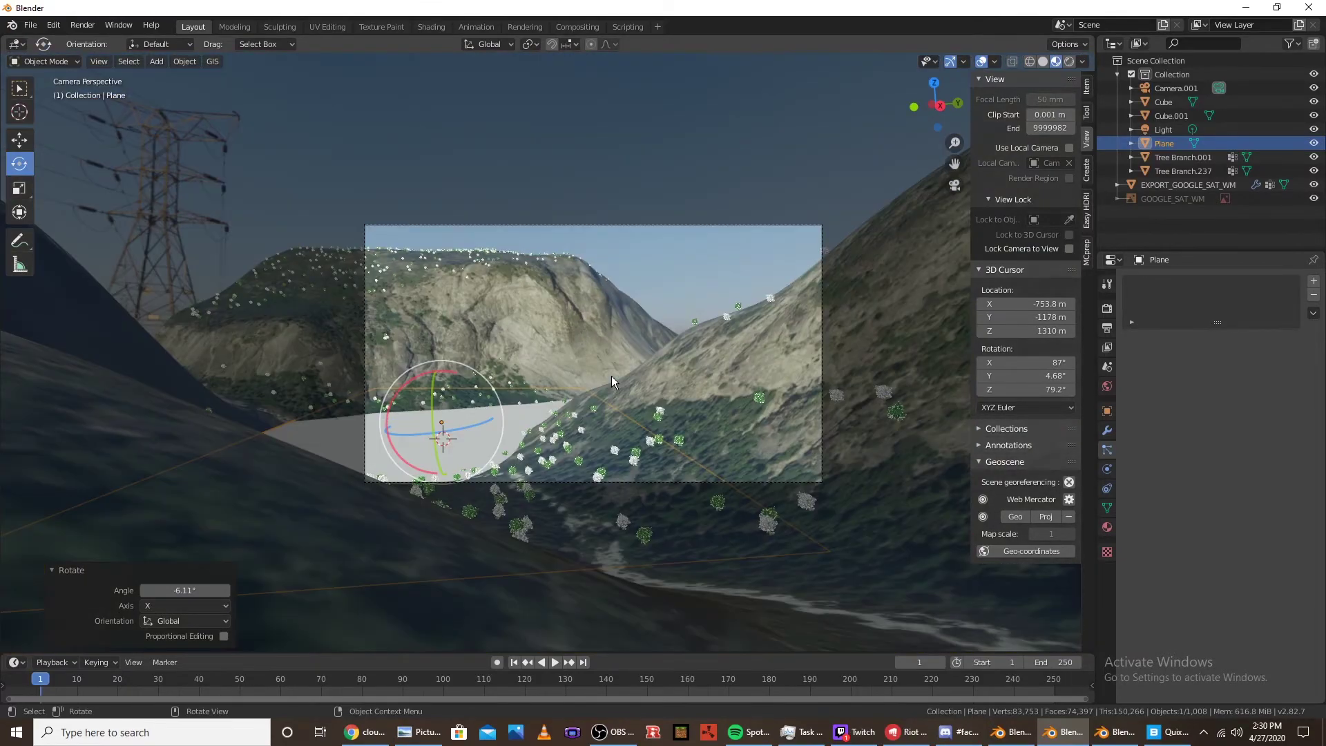
key(KP_0)
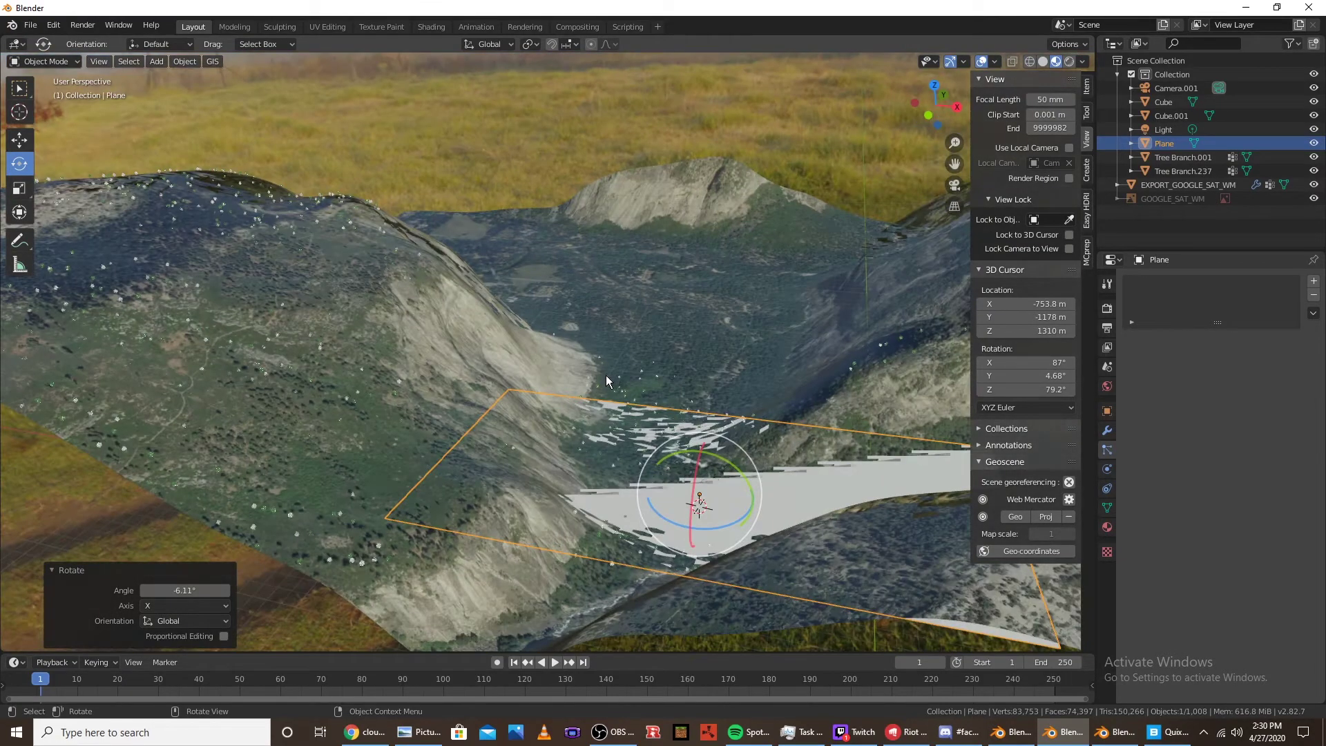
Add a Simple Subdivision Surface modifier with raised levels and apply it, giving a 1,024-face grid
click(1107, 430)
click(1146, 281)
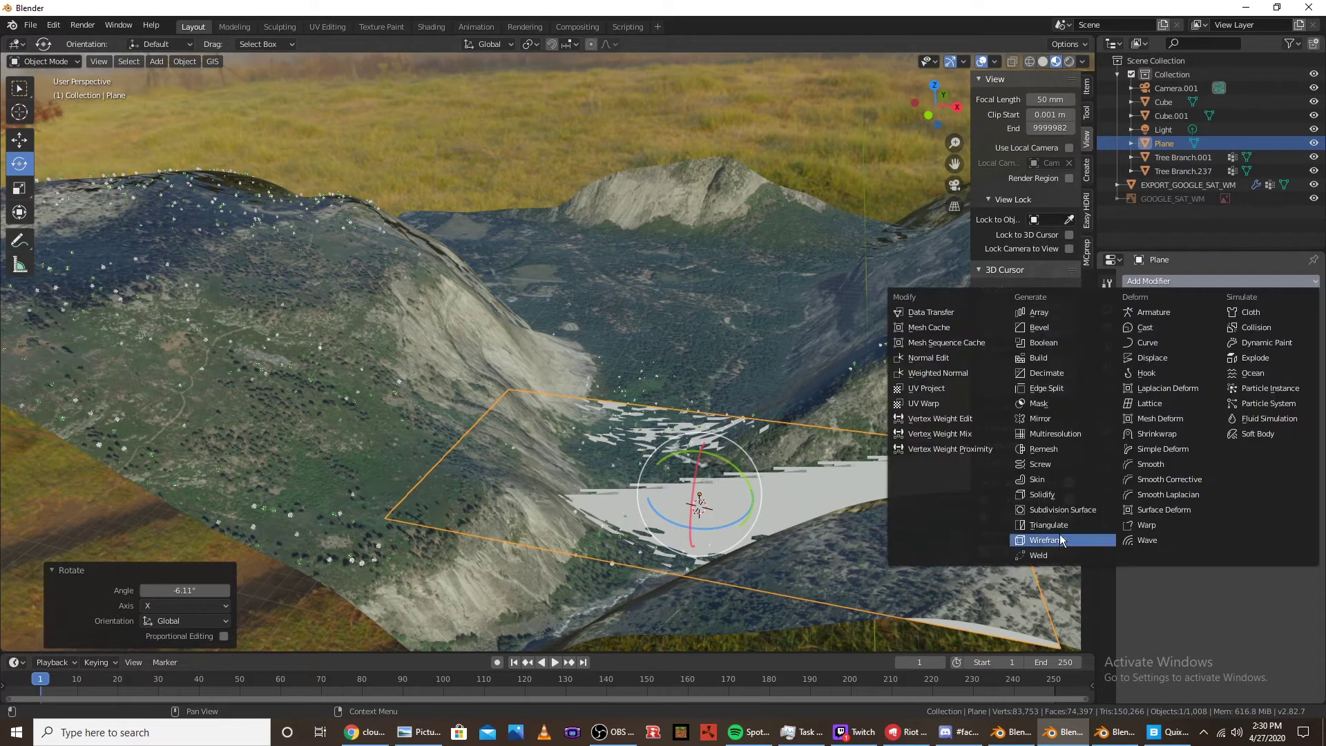
click(1062, 510)
click(1246, 341)
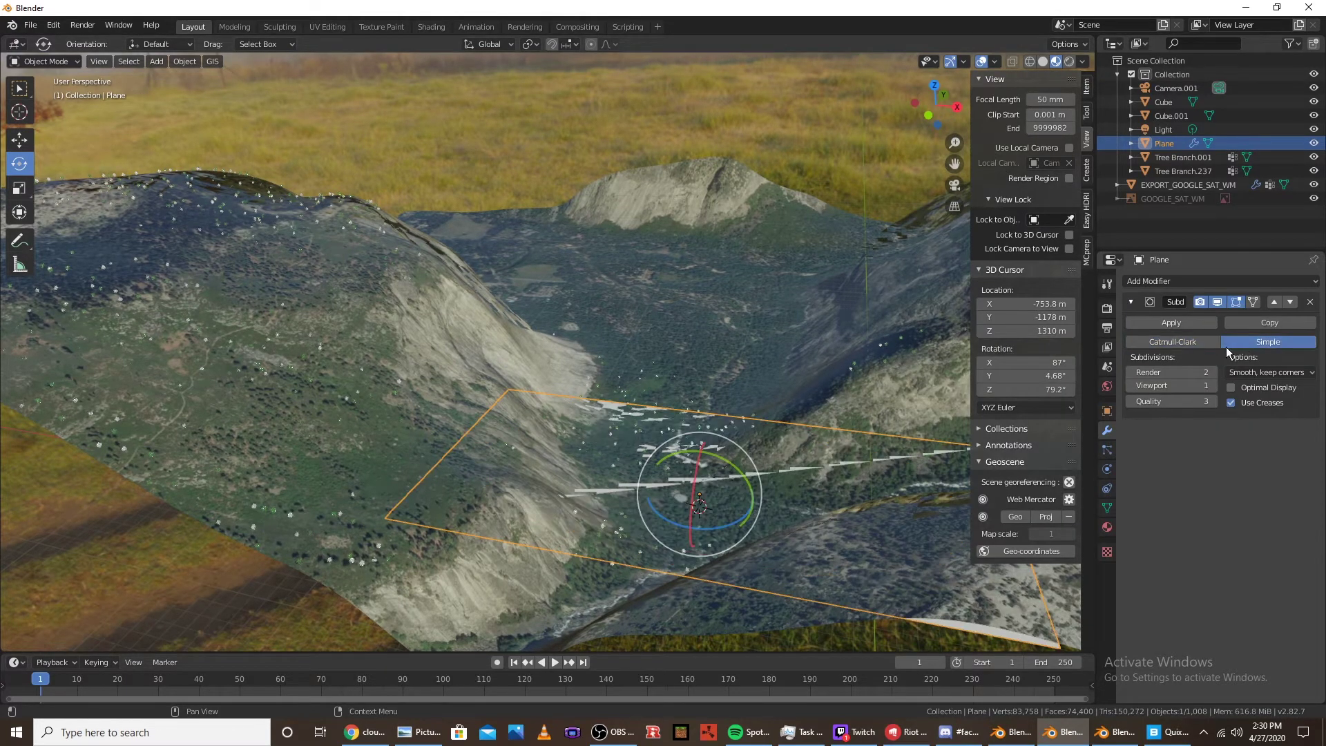
click(1213, 385)
click(1213, 385)
click(1213, 378)
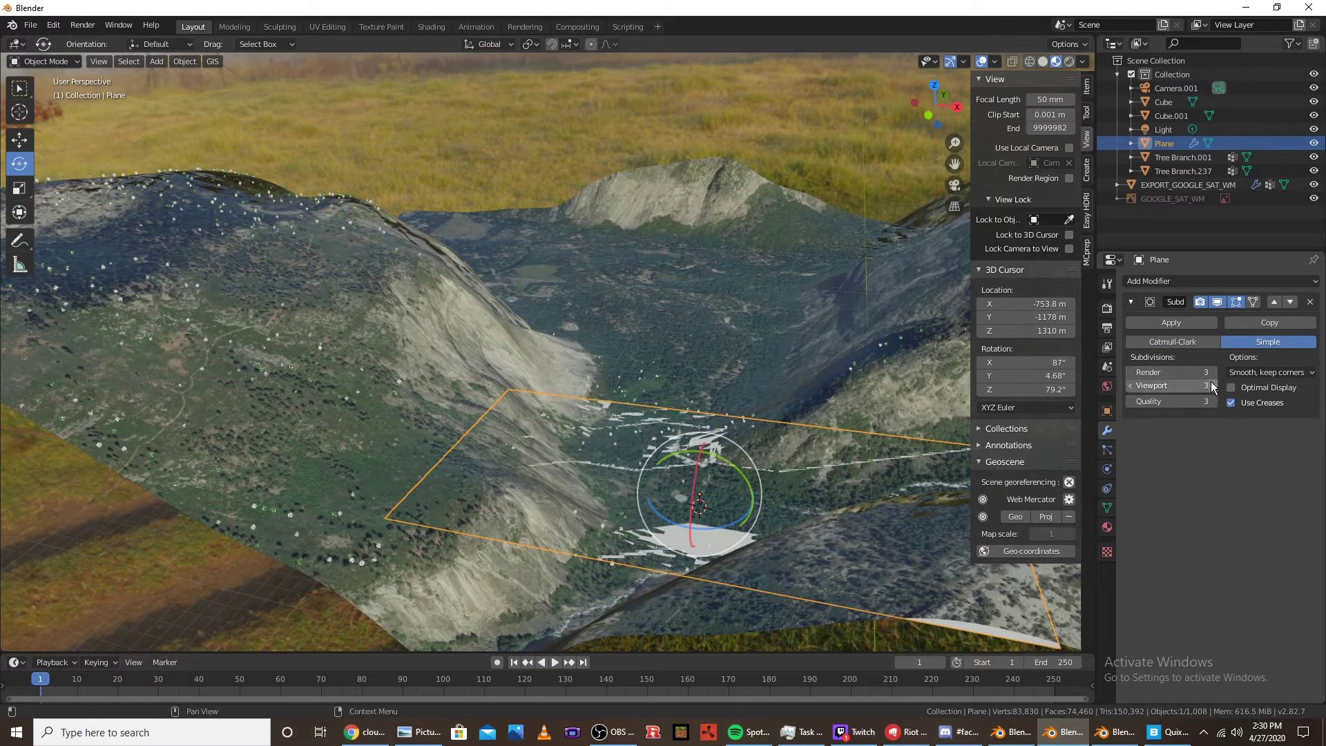
click(1213, 379)
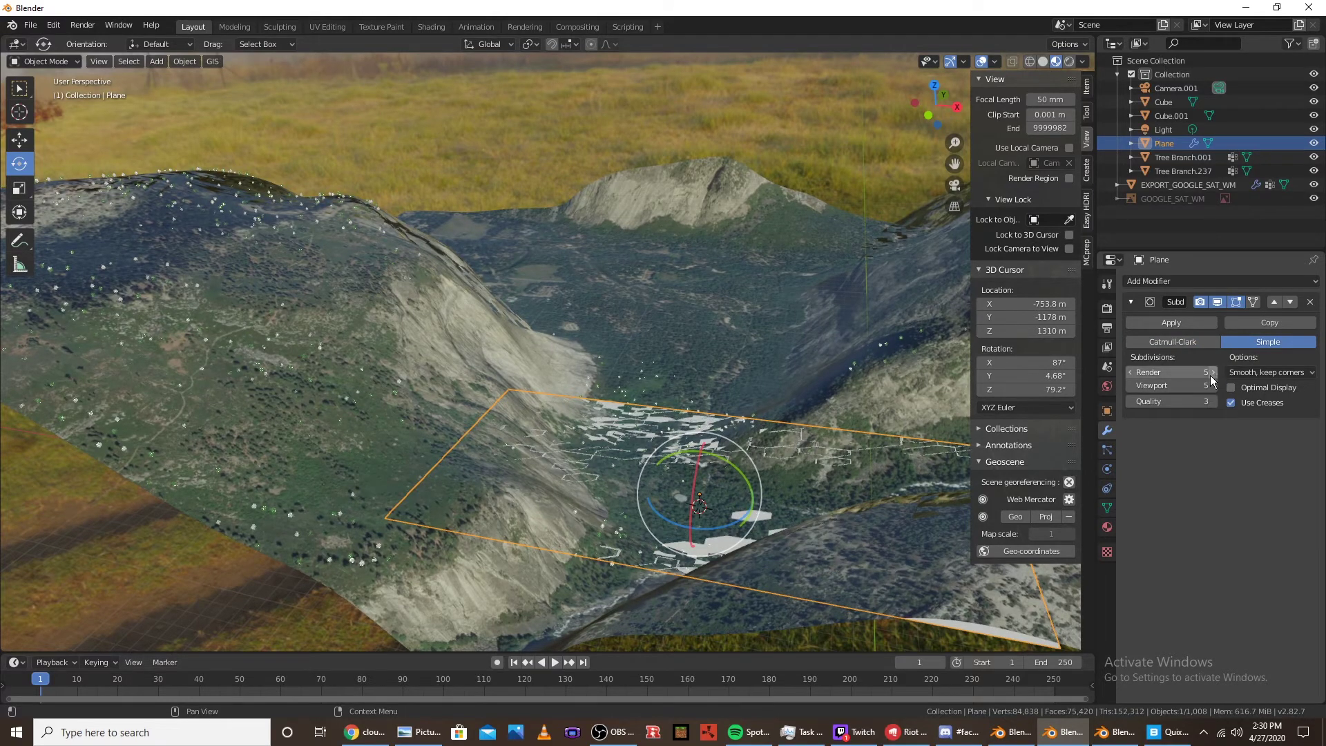
click(1171, 322)
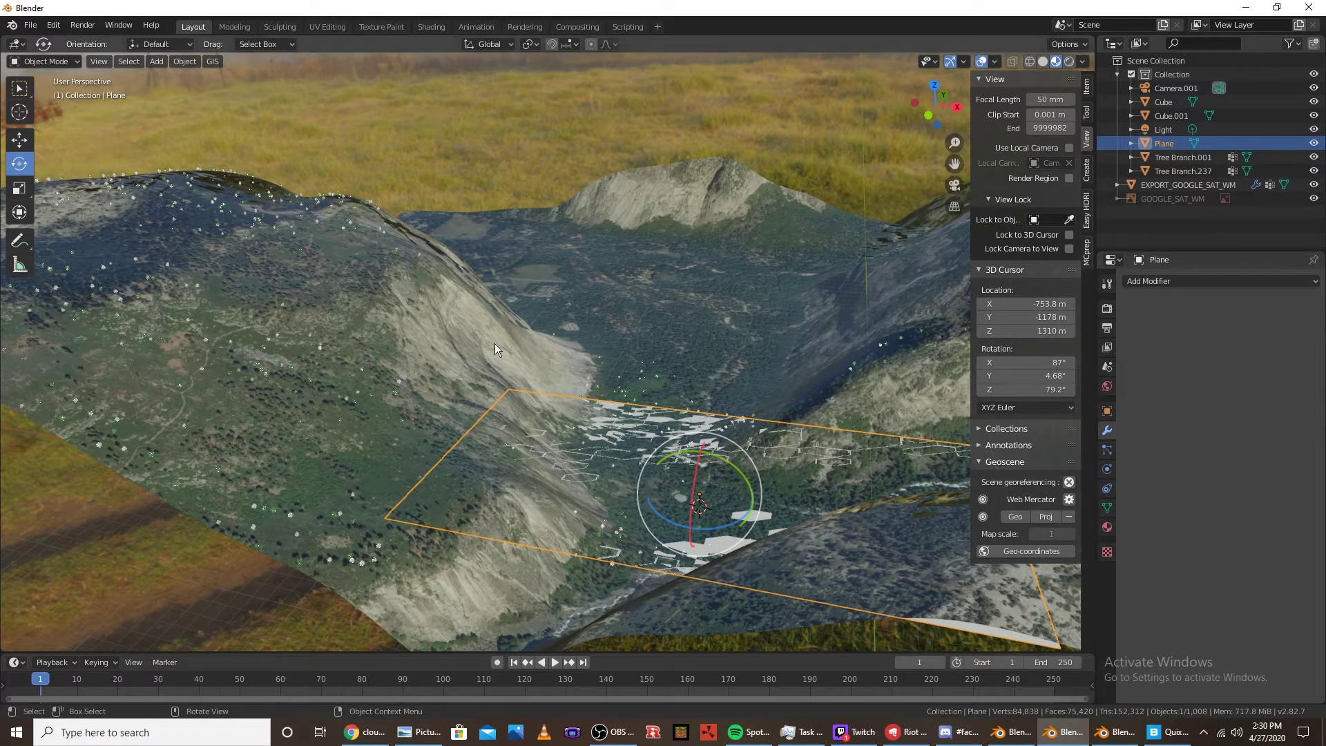
In Edit Mode with proportional editing, sink the grid around one vertex downward
key(Tab)
key(KP_0)
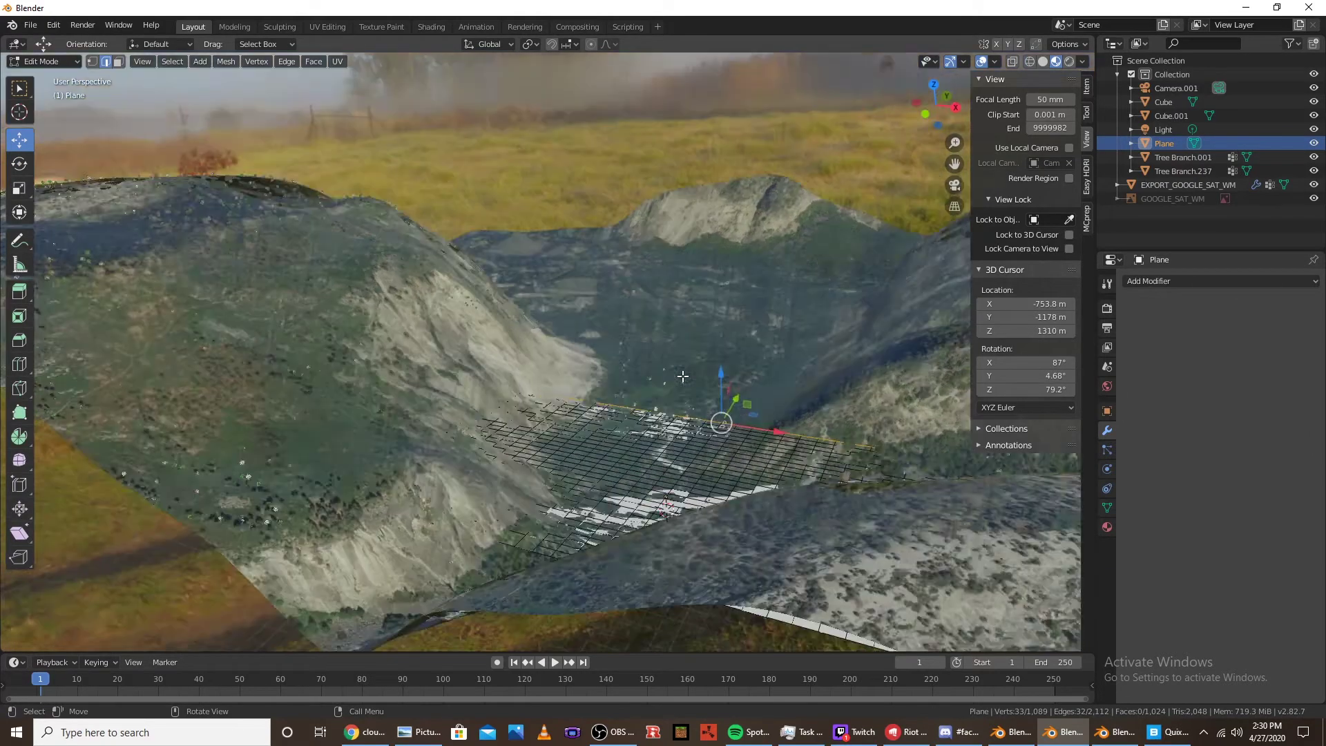
click(92, 63)
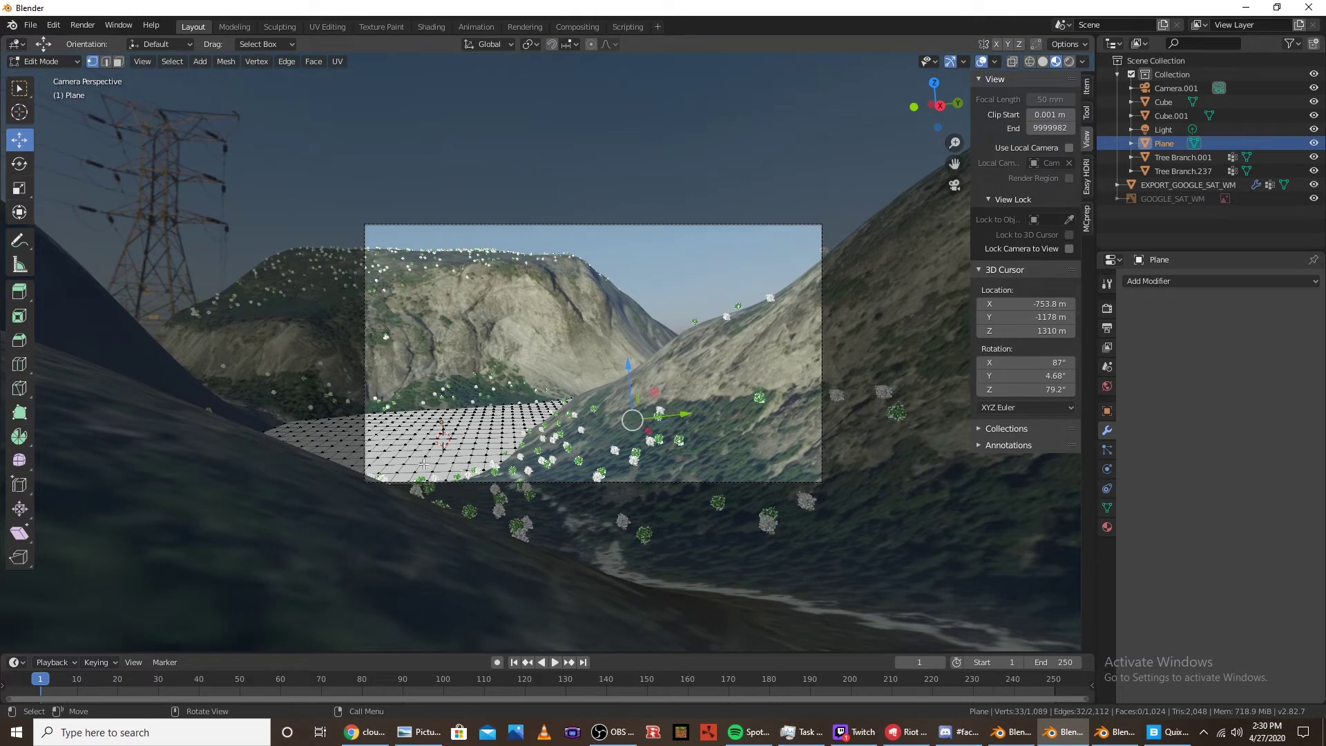
click(461, 433)
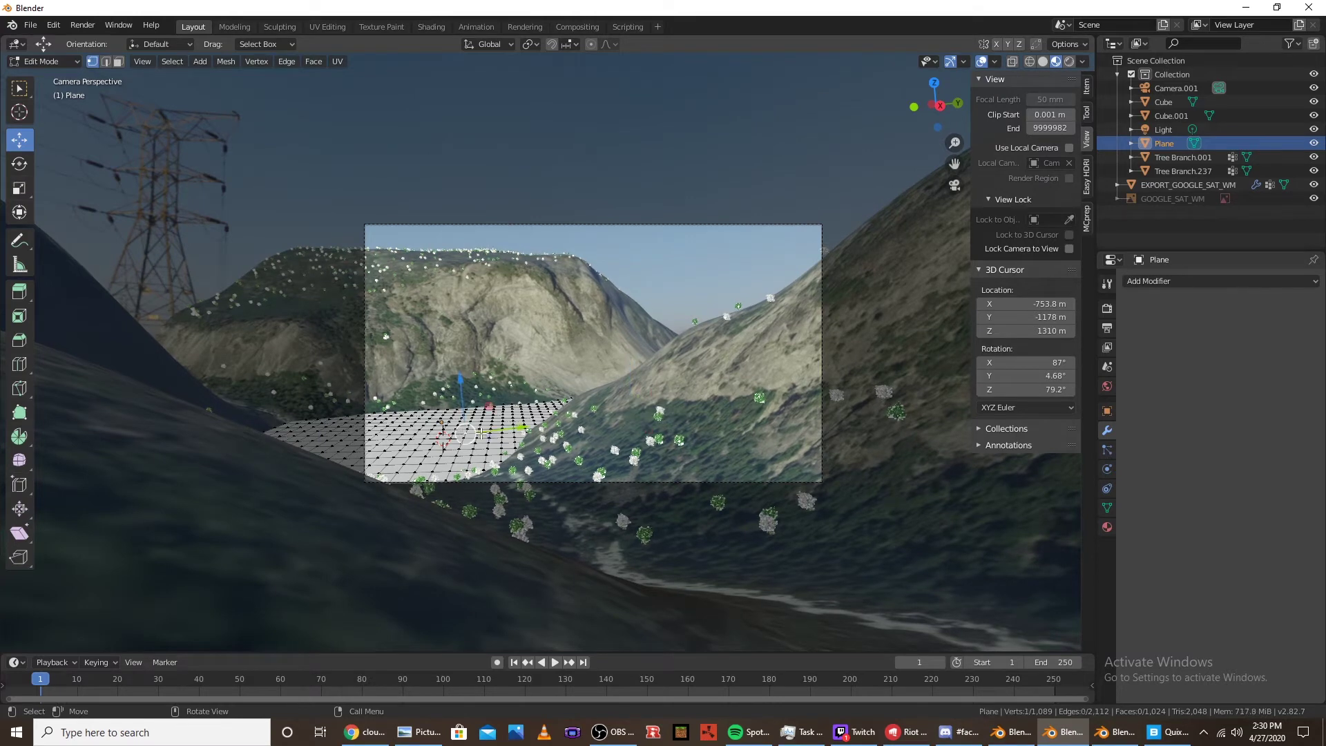
key(o)
drag(460, 390, 460, 381)
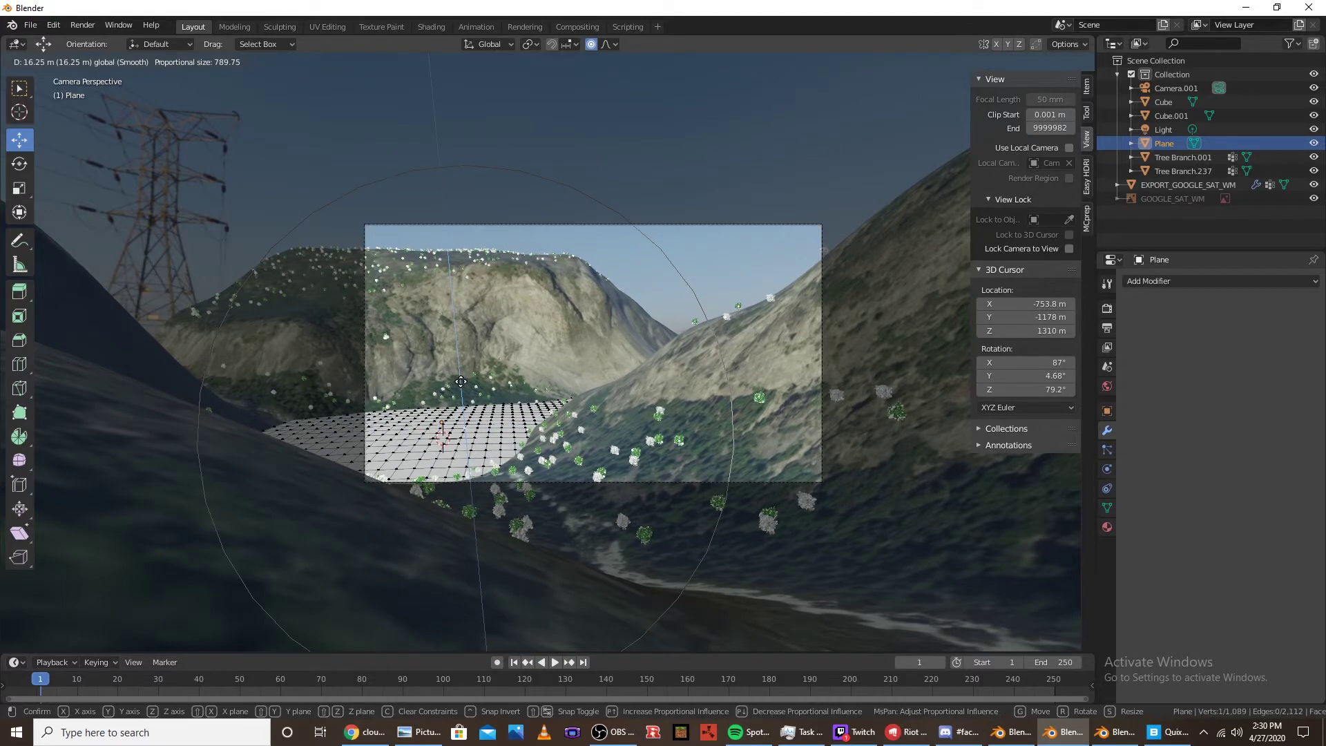
scroll(460, 381, up, 4)
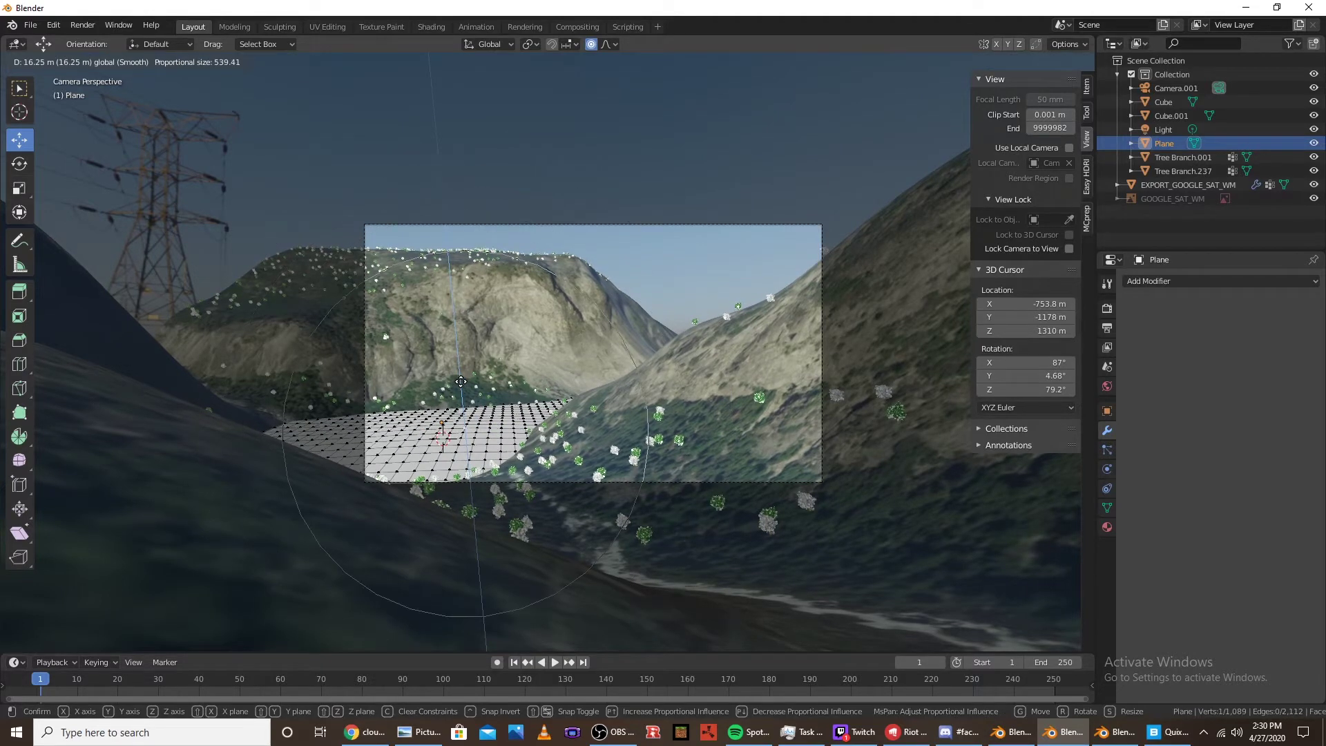
mouse_move(460, 381)
mouse_down()
mouse_move(458, 412)
mouse_move(473, 392)
mouse_move(461, 378)
mouse_up()
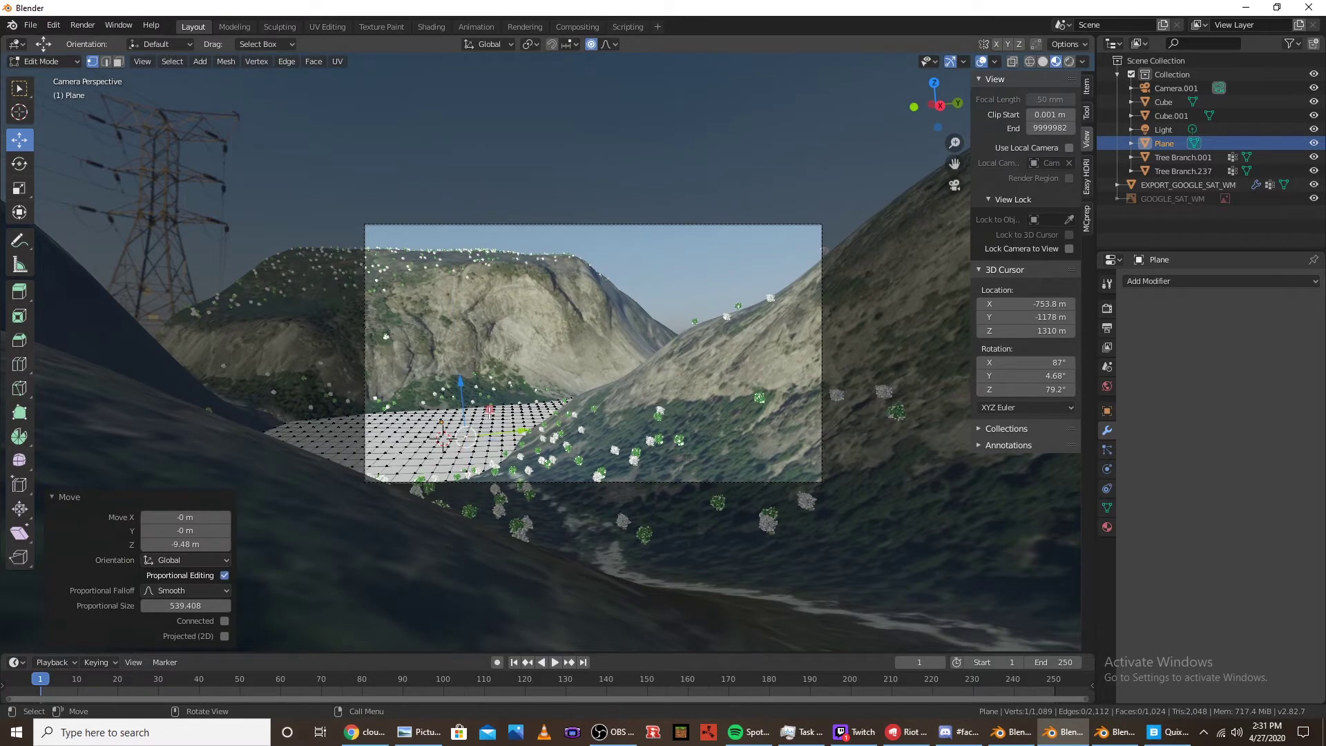
Lower the grid around a second vertex, then return to Object Mode
click(519, 441)
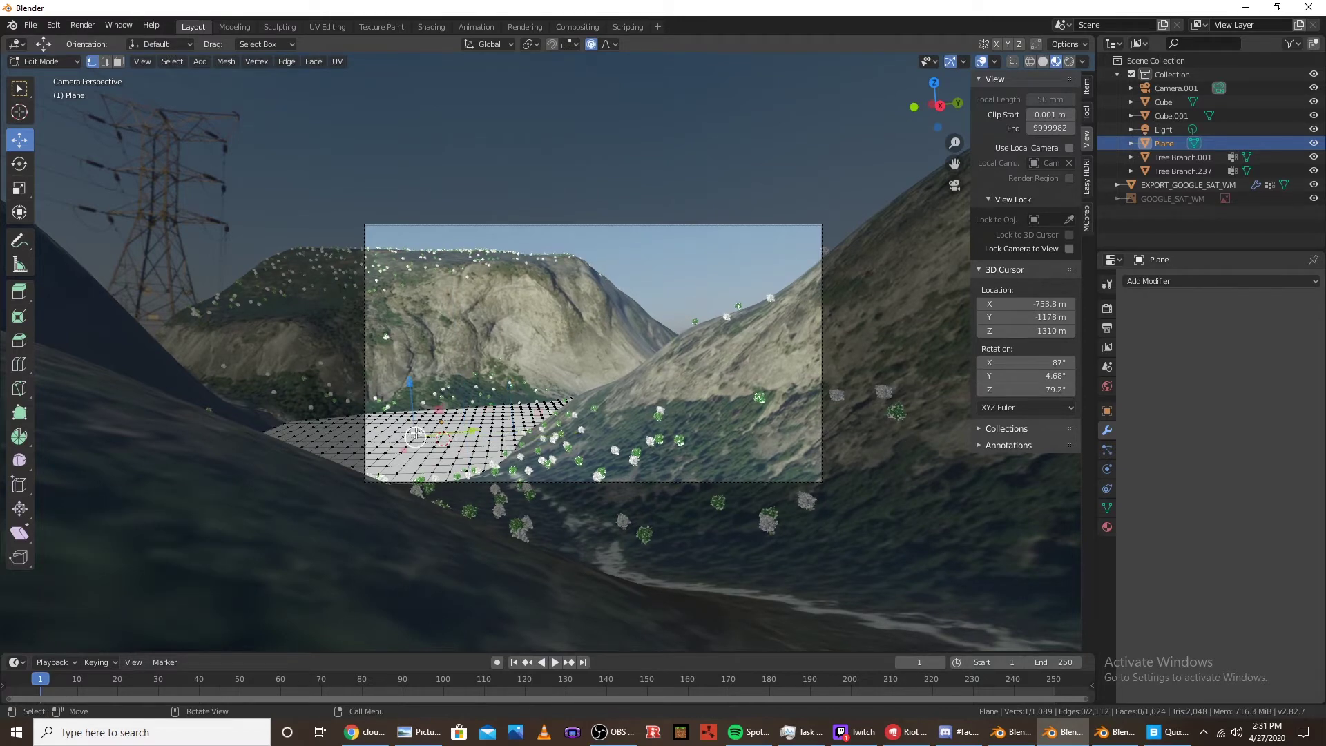
drag(414, 403, 412, 413)
scroll(411, 404, down, 2)
scroll(410, 405, down, 1)
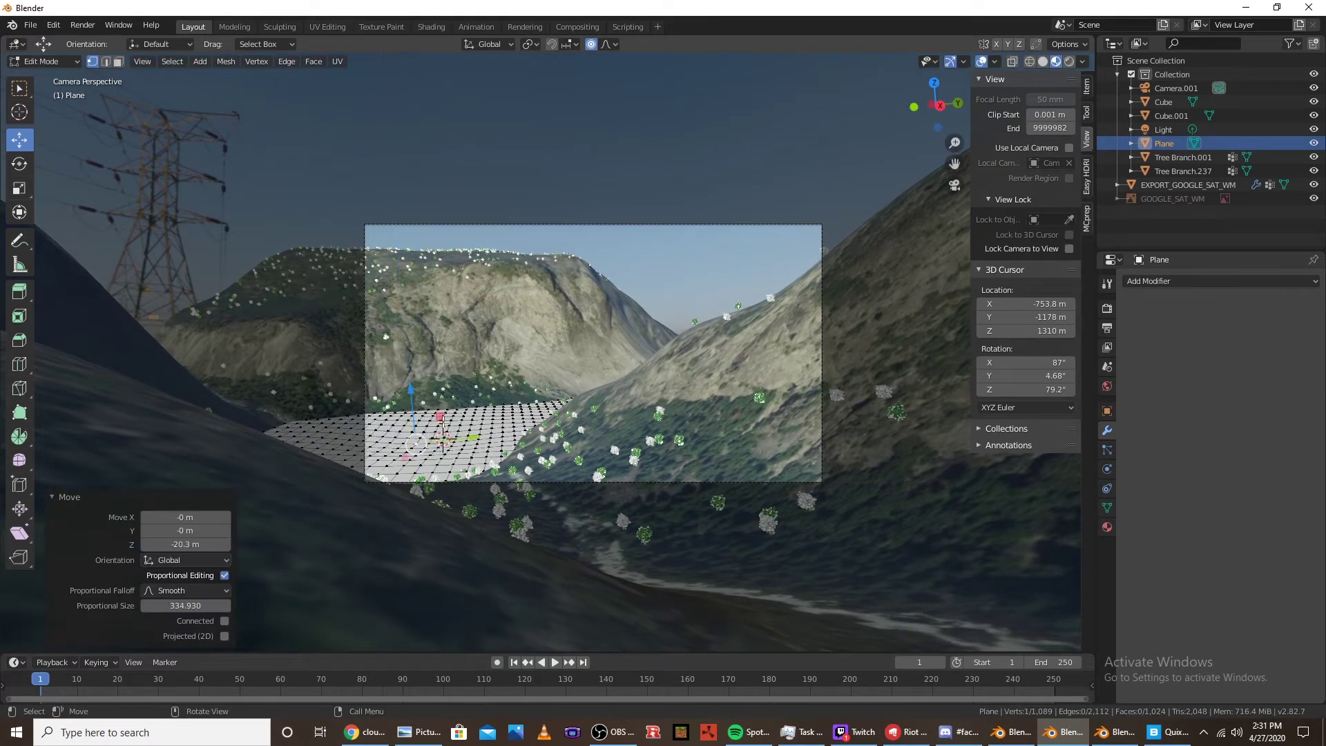
click(616, 185)
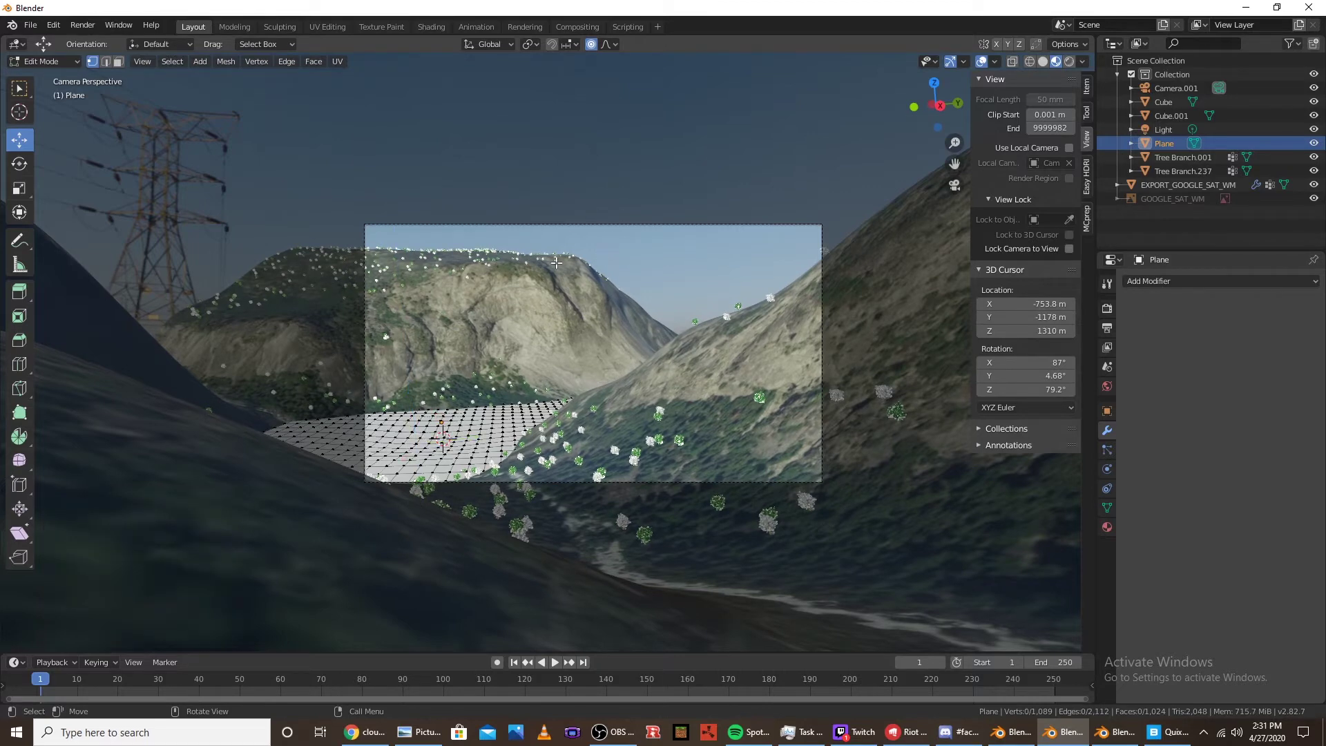
click(49, 62)
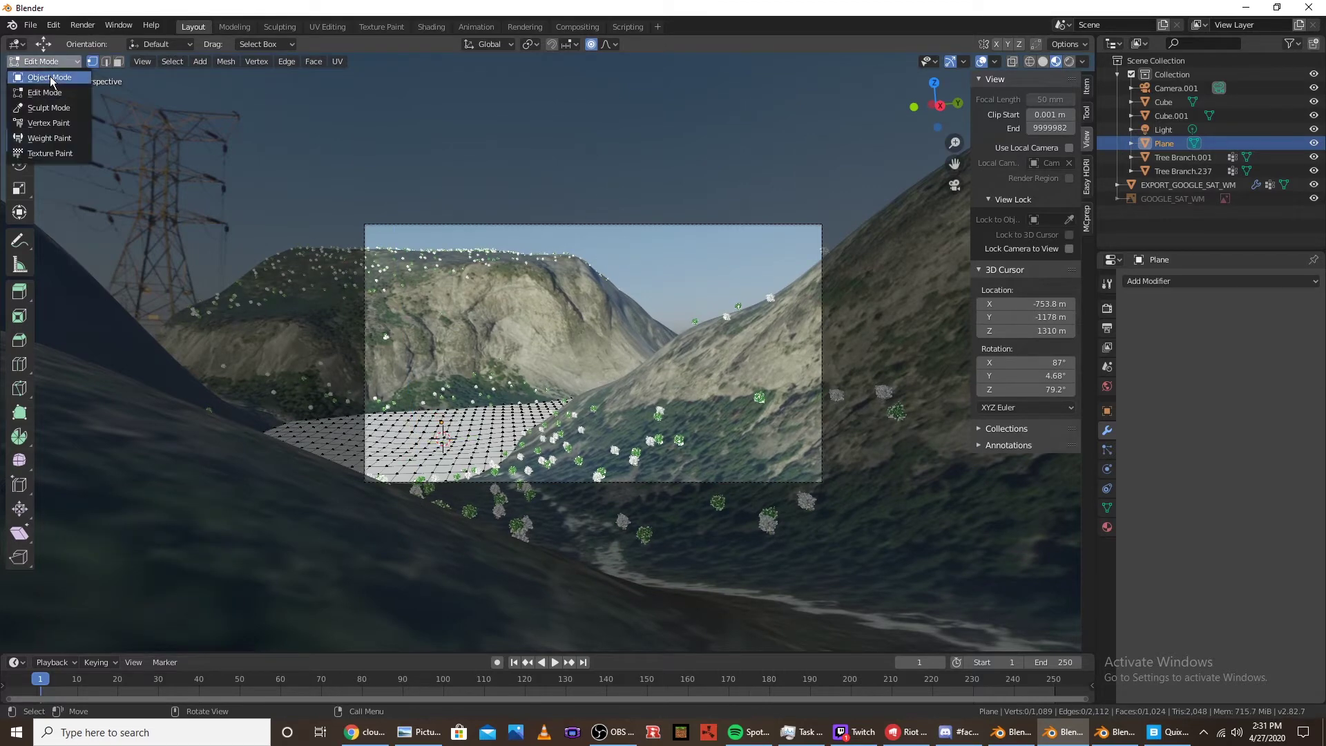
click(49, 78)
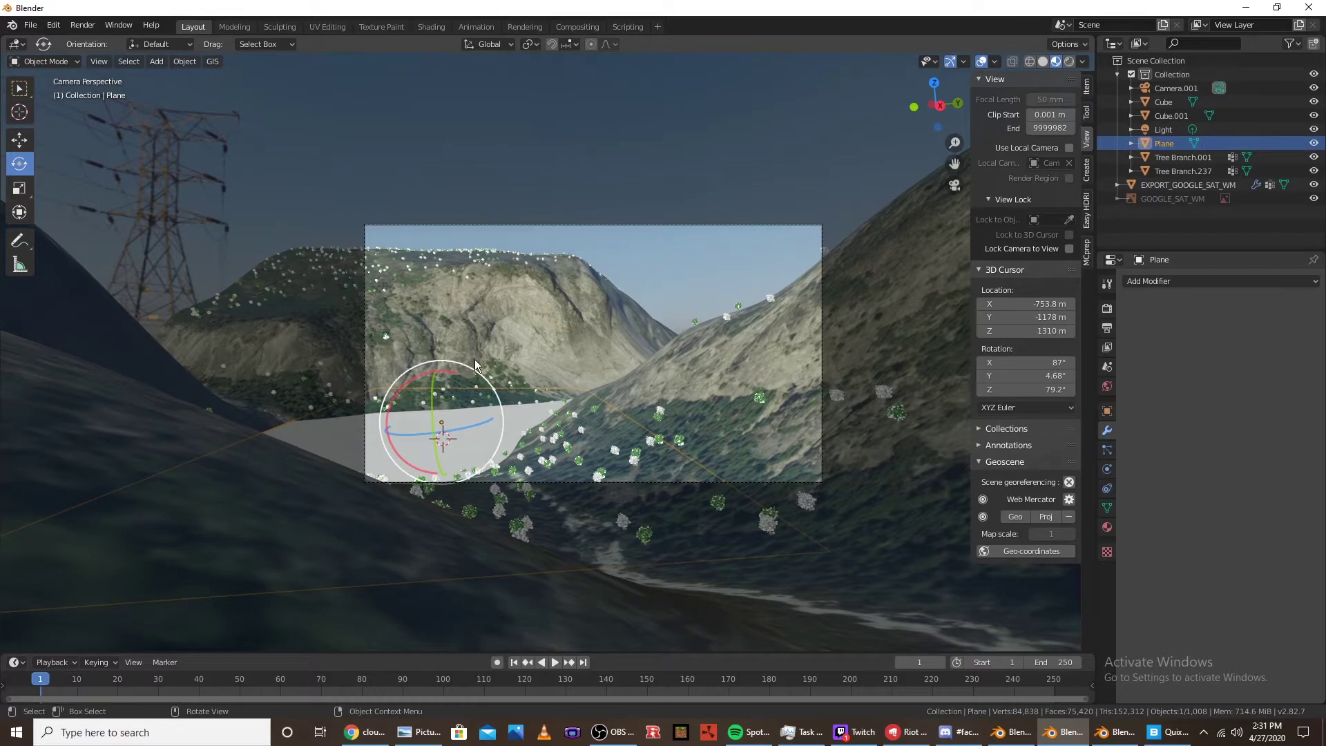
Preview a transparent cloud PNG in the browser image search, then return to Blender
click(363, 731)
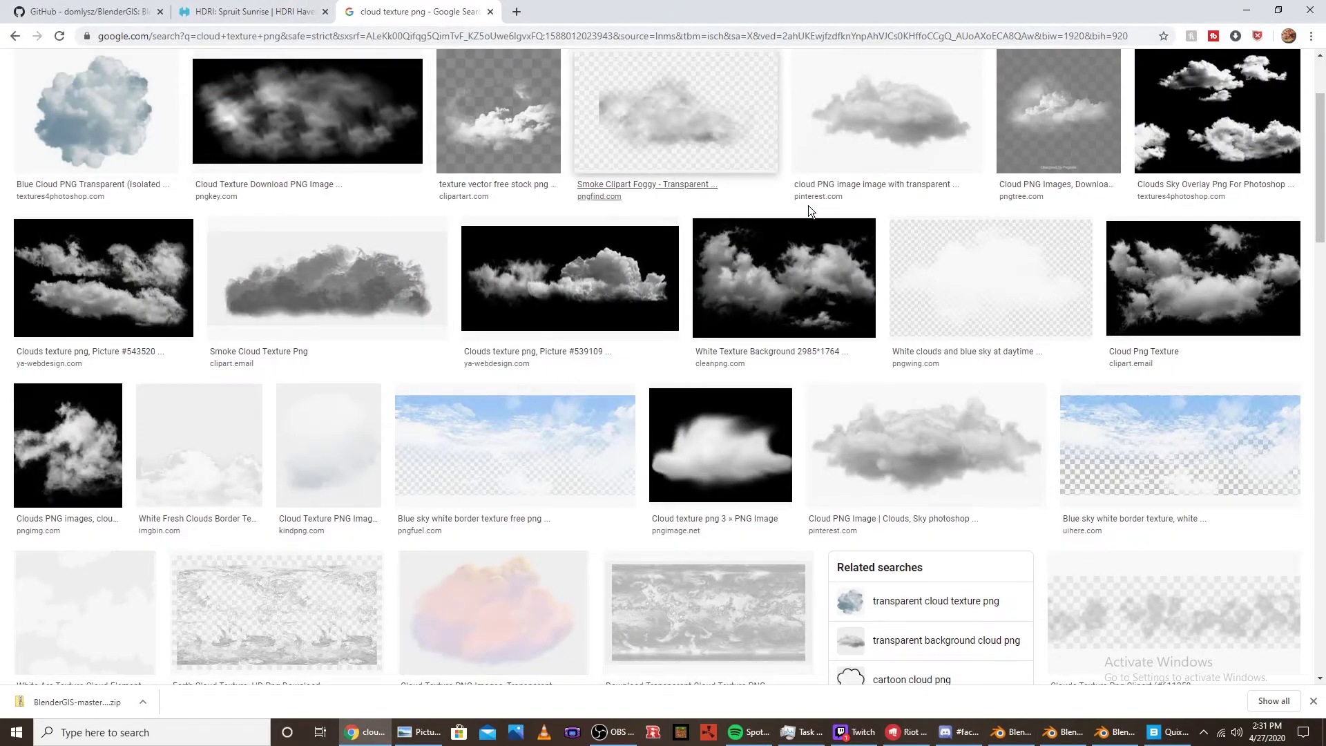
click(879, 132)
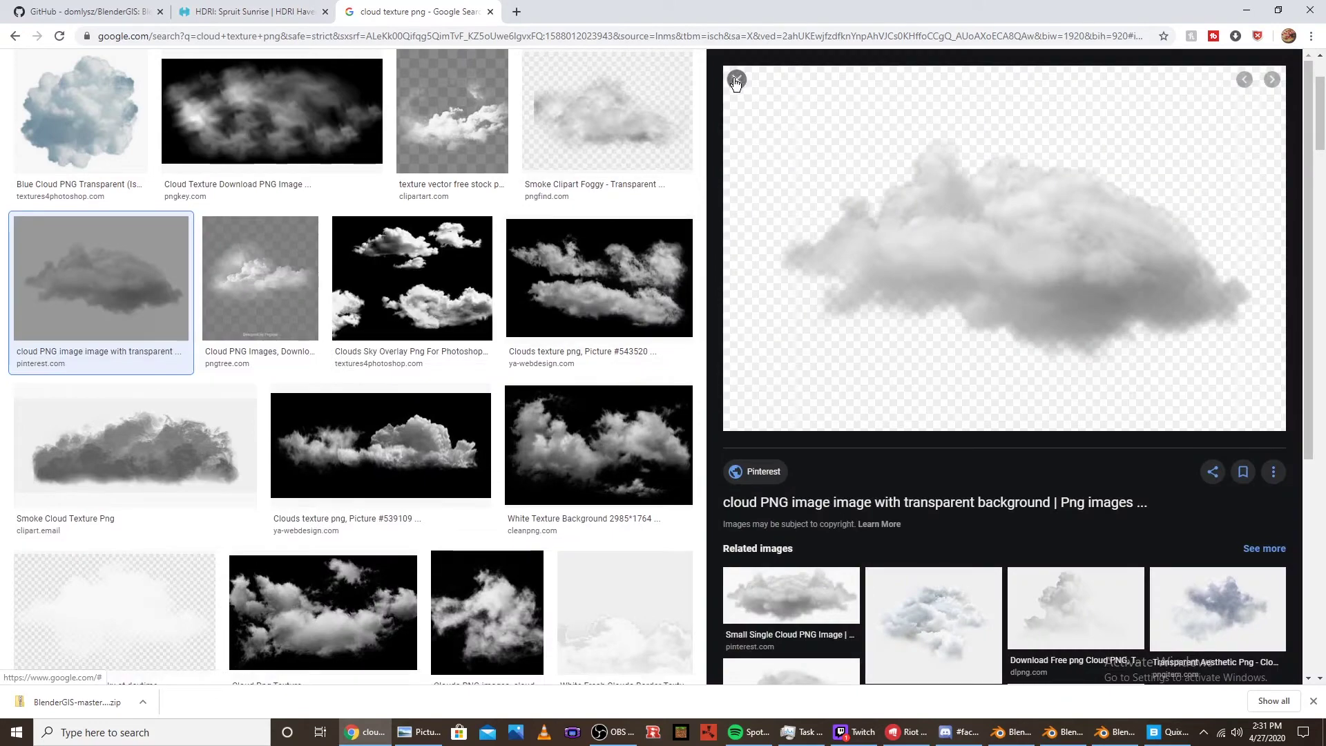
key(Escape)
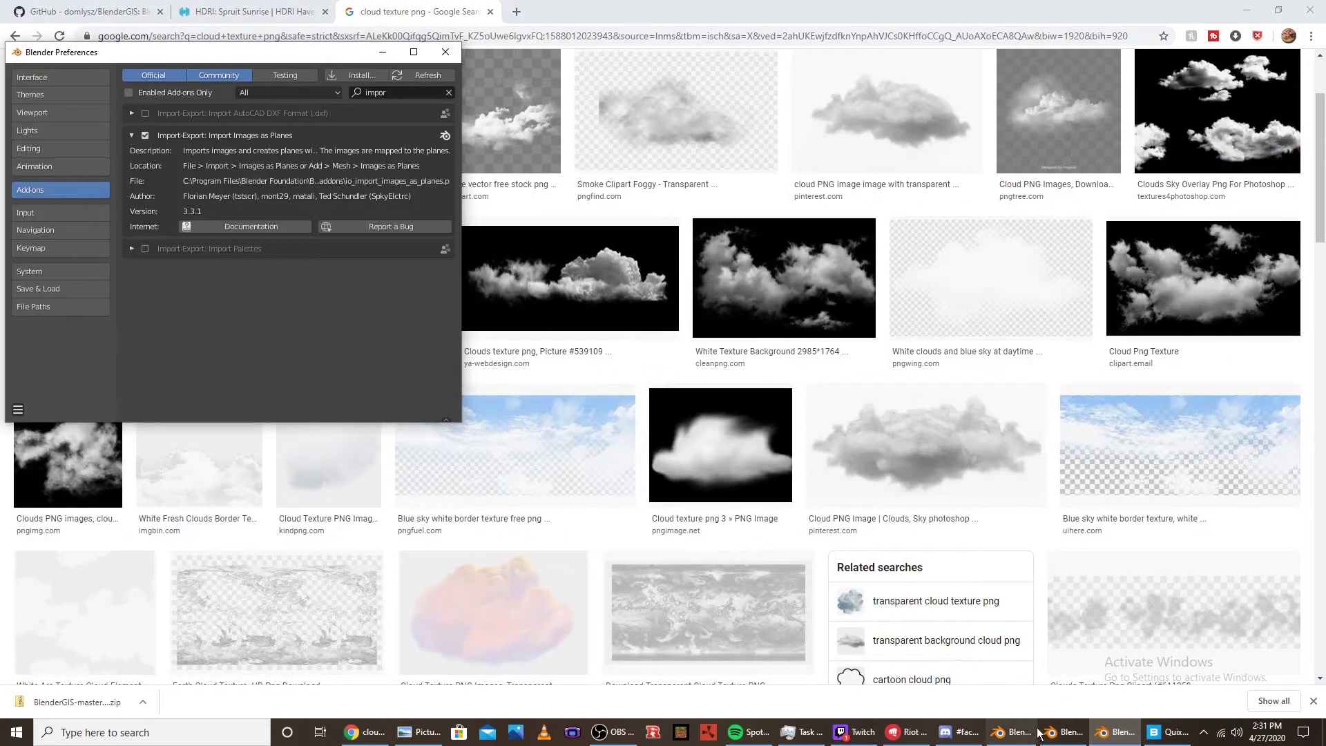
click(1049, 736)
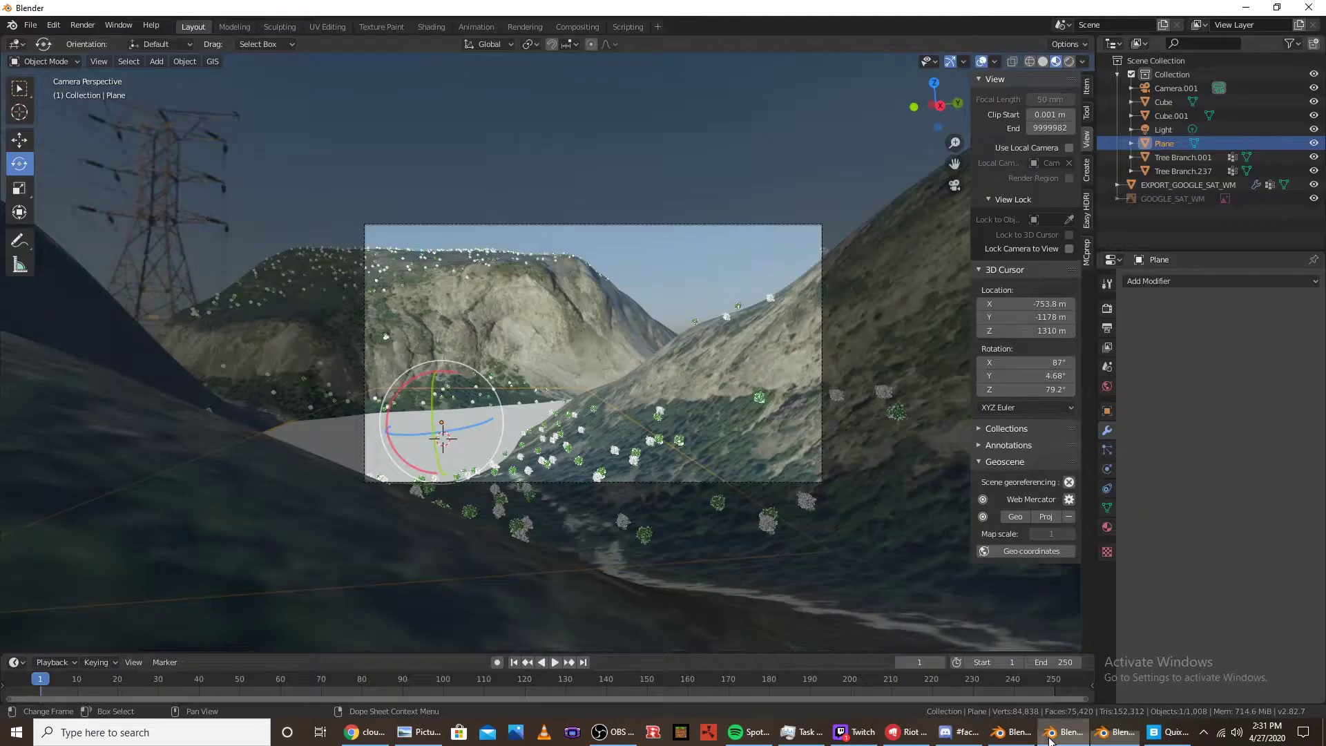
Search the add-on preferences for 'import' and close the preferences window
click(1122, 733)
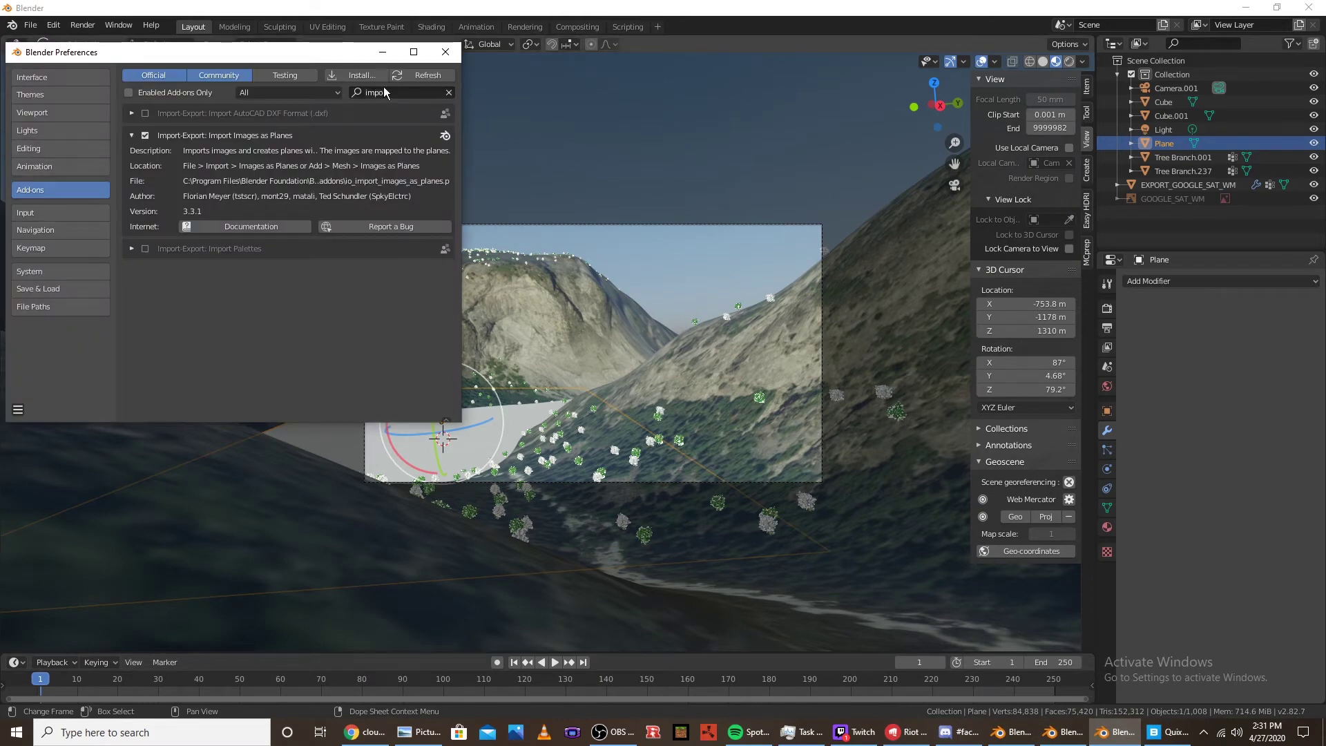
click(130, 135)
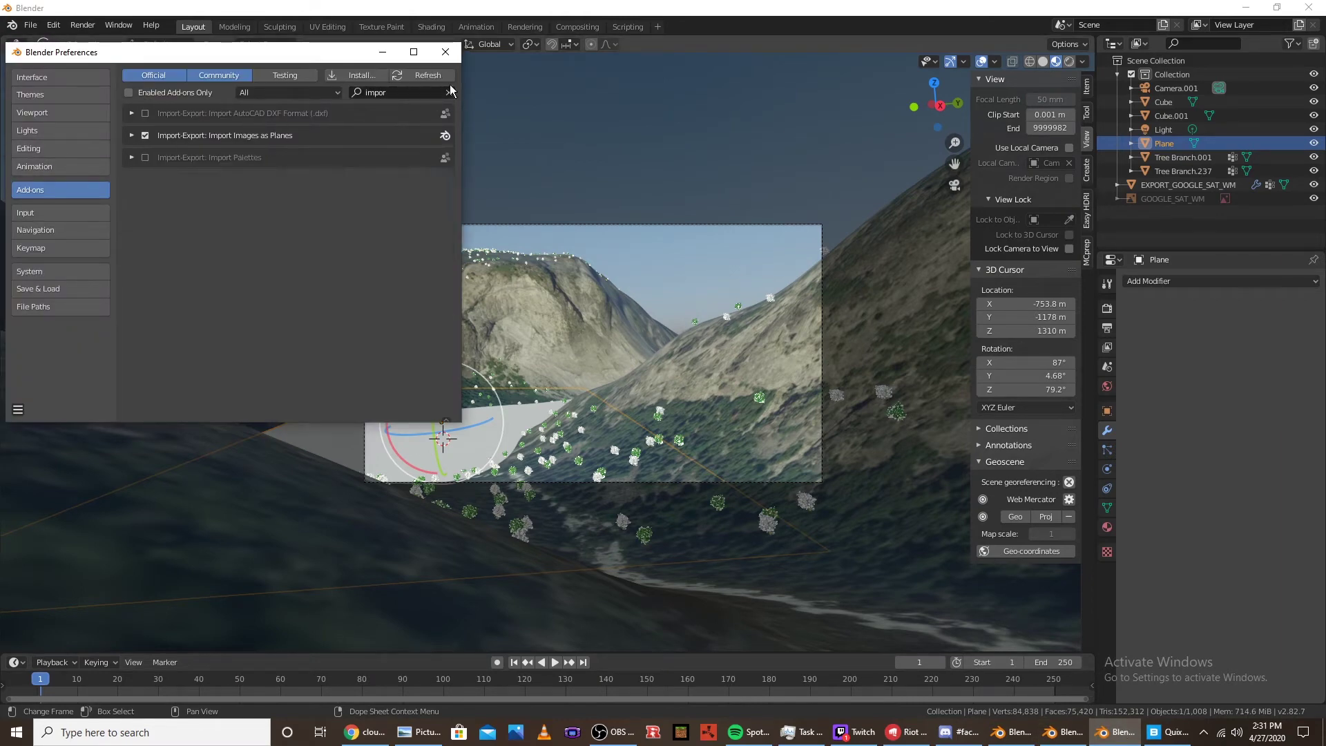
click(448, 92)
click(421, 98)
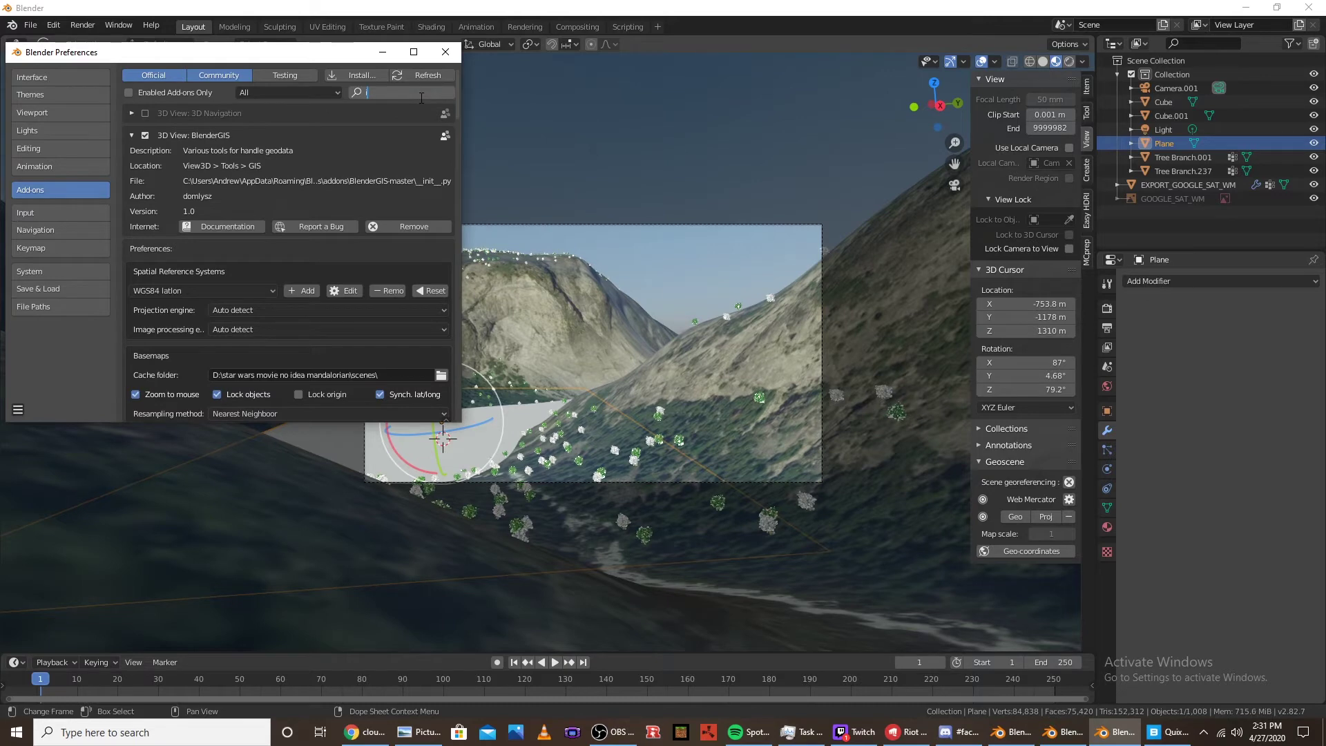
text(import)
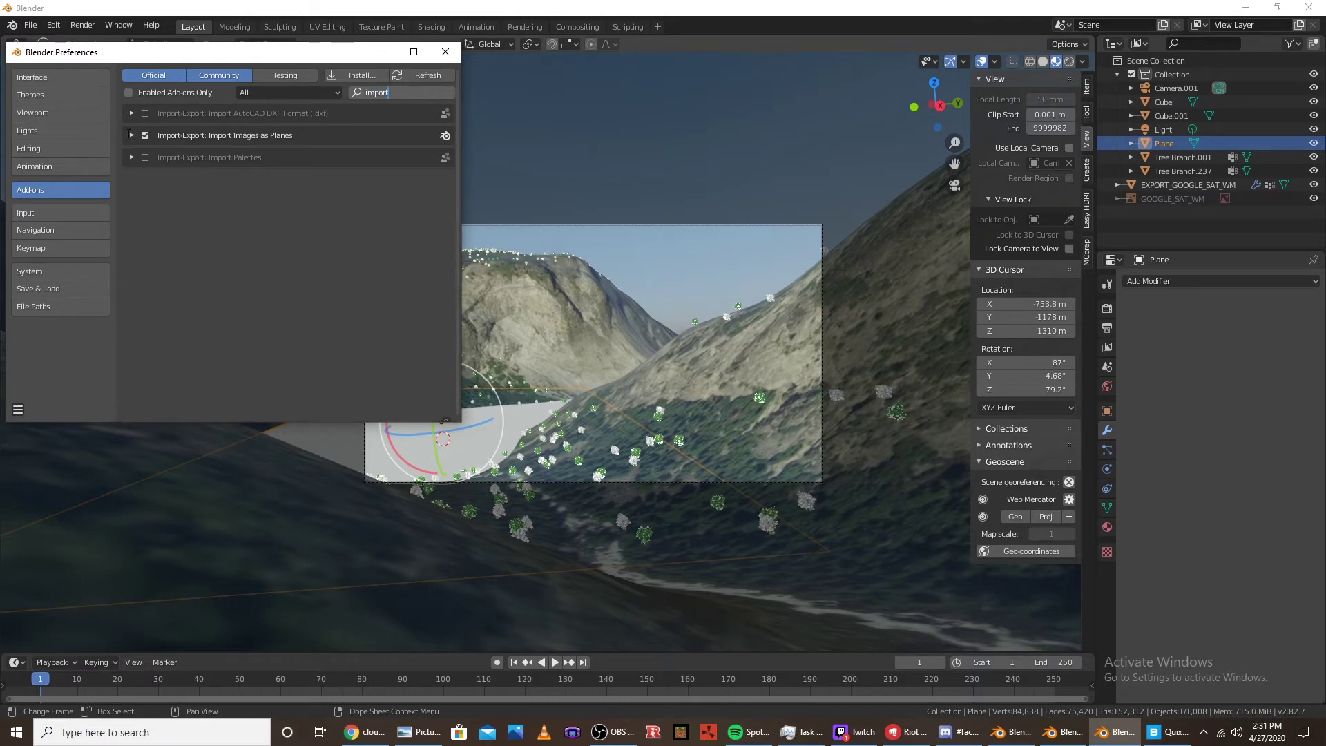
click(383, 52)
Import cloud.png via Images as Planes, then select the ground Plane
click(31, 26)
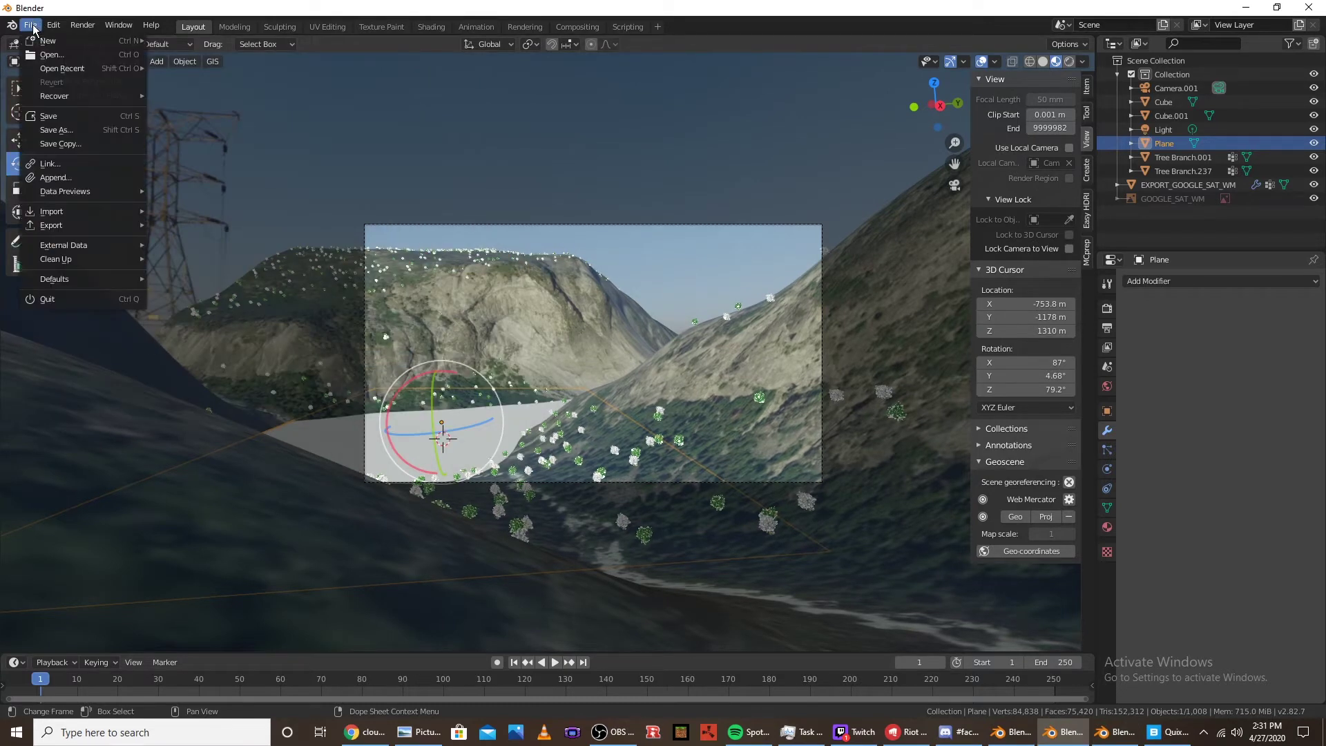
mouse_move(76, 211)
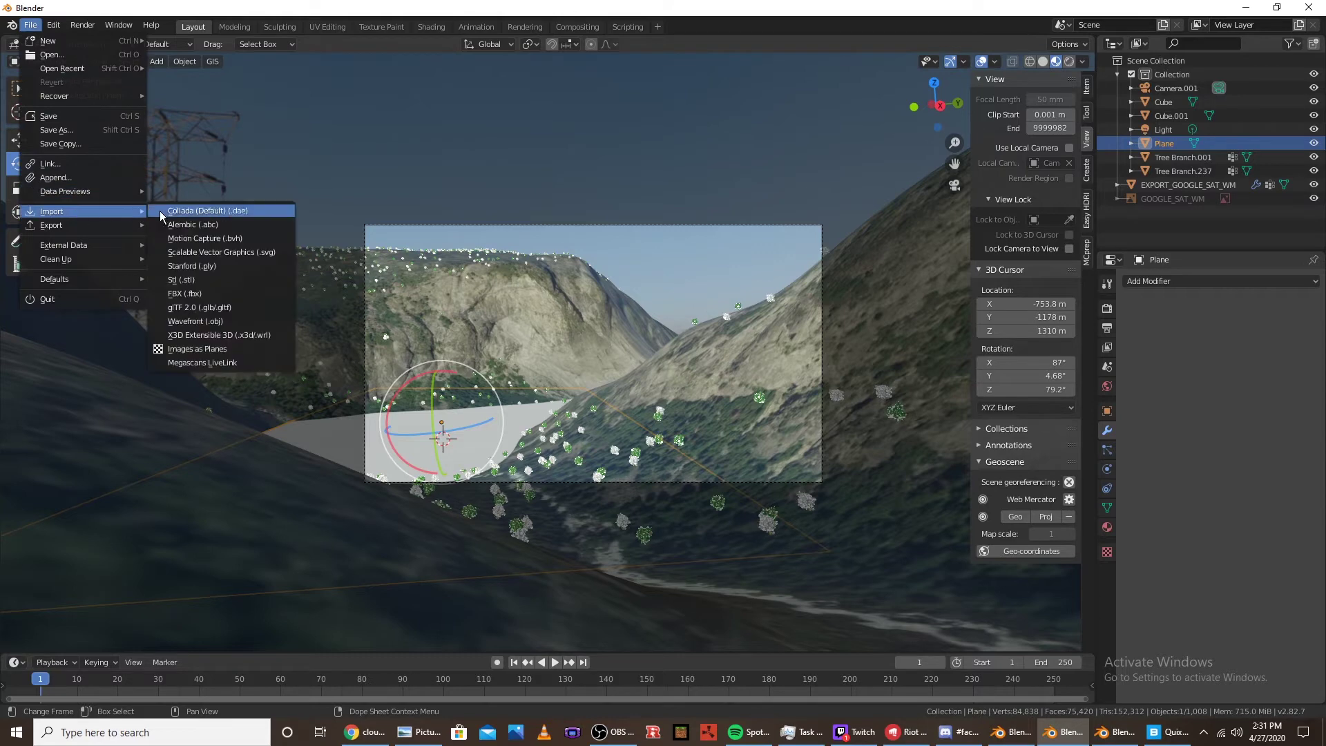
click(216, 348)
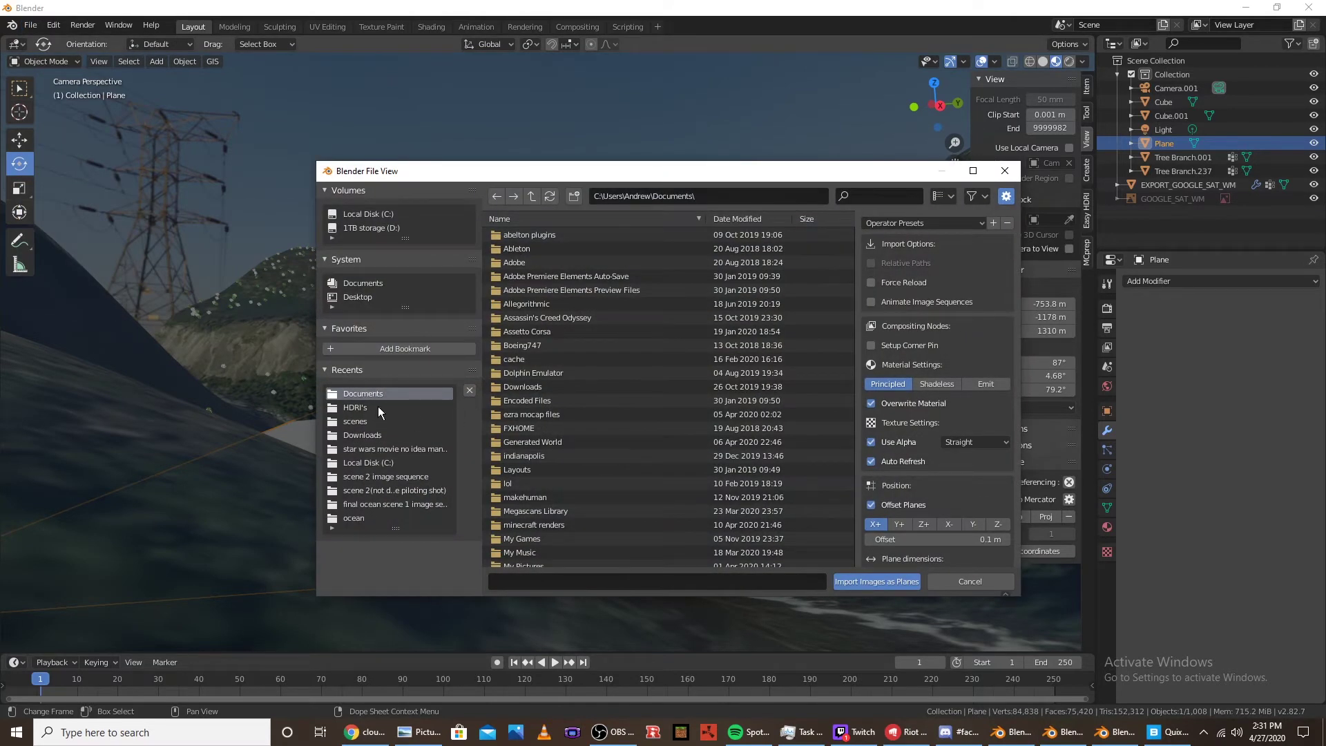
scroll(603, 366, down, 5)
click(576, 373)
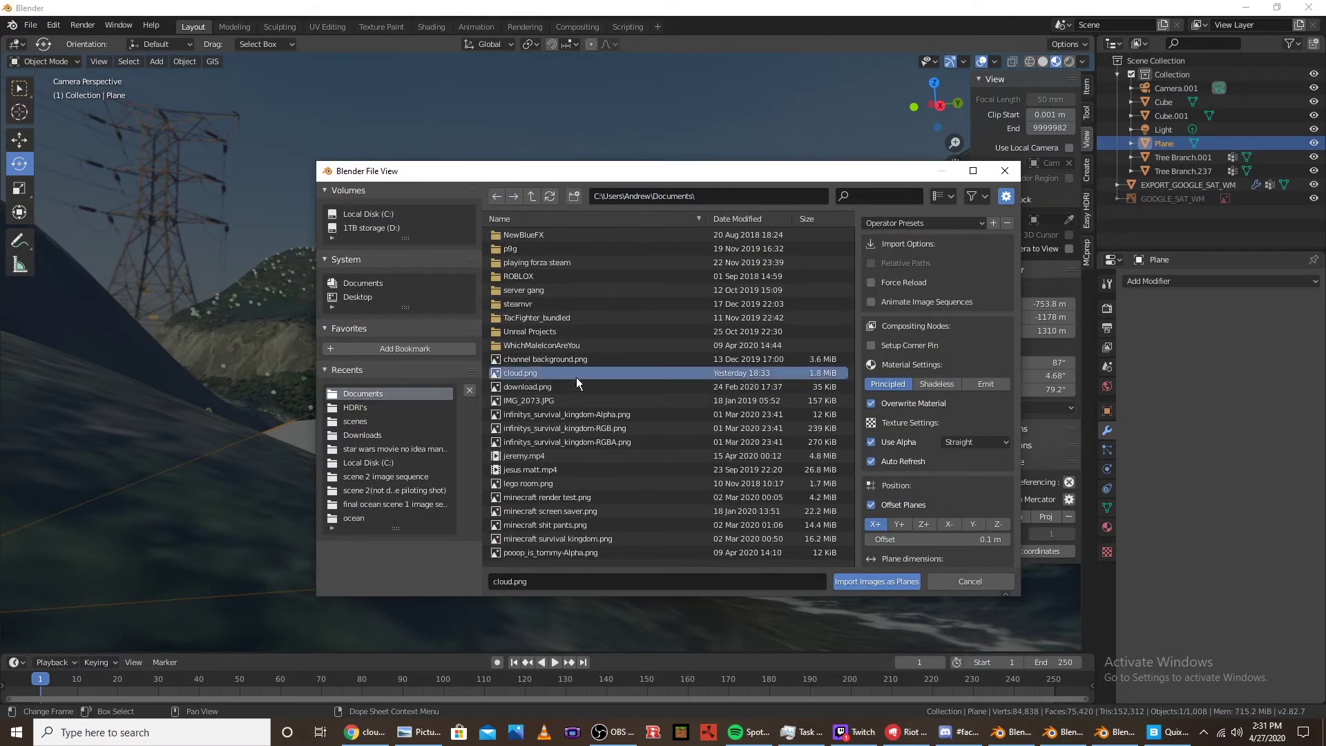
click(897, 577)
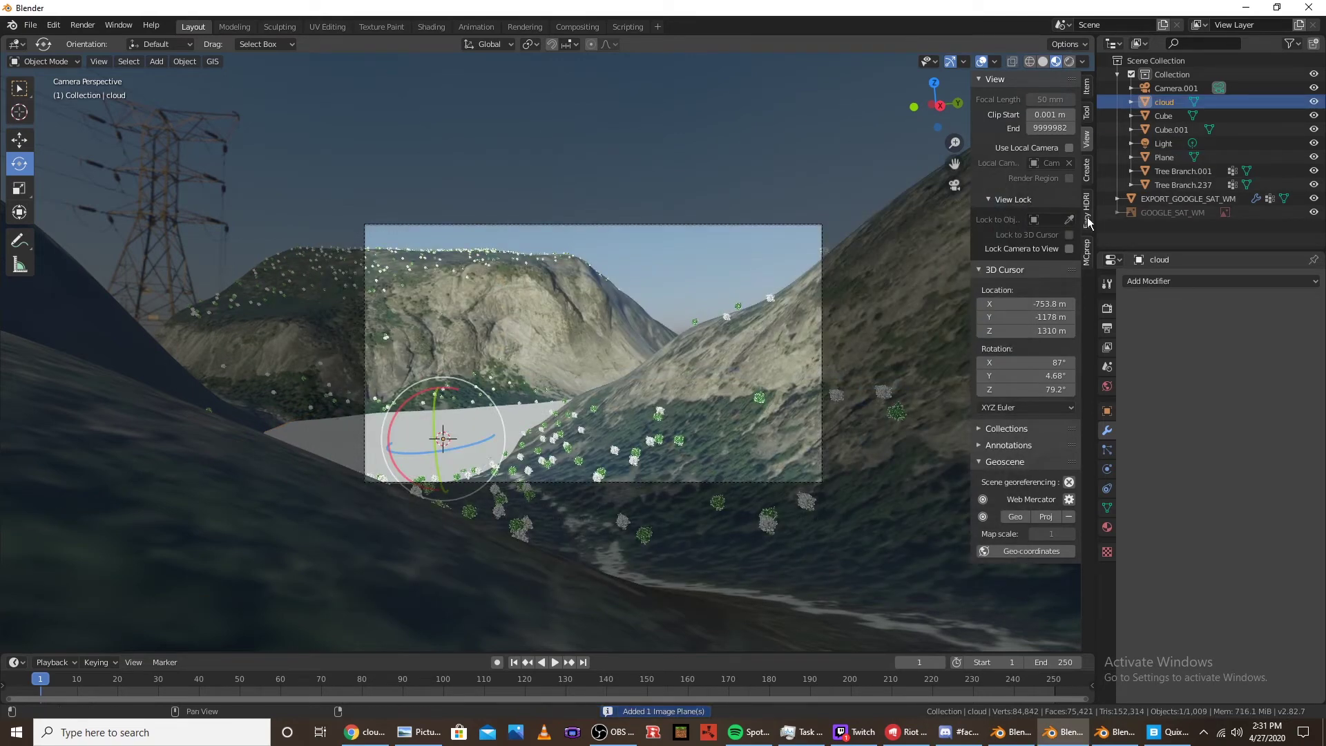
click(520, 418)
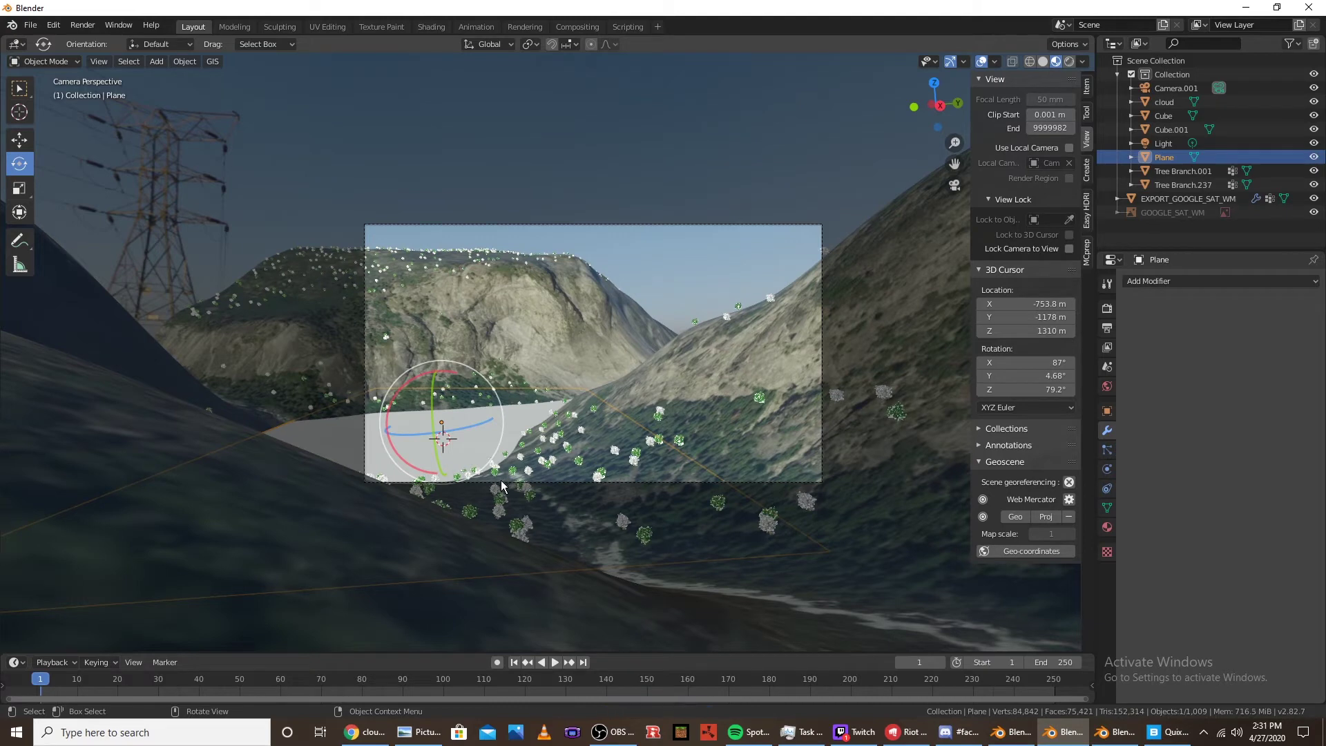
click(1105, 449)
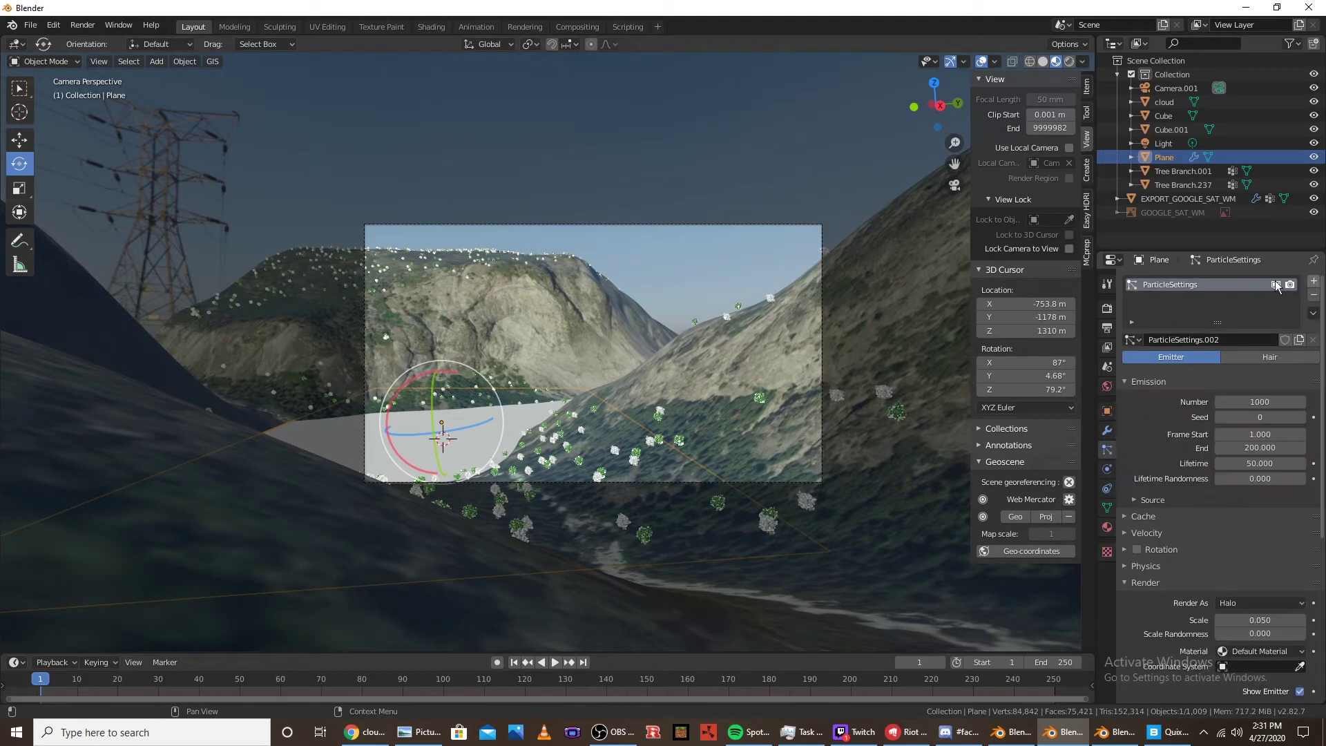
Make the plane's particles Hair rendered as Object, instancing the cloud object
click(1252, 355)
scroll(1254, 427, down, 3)
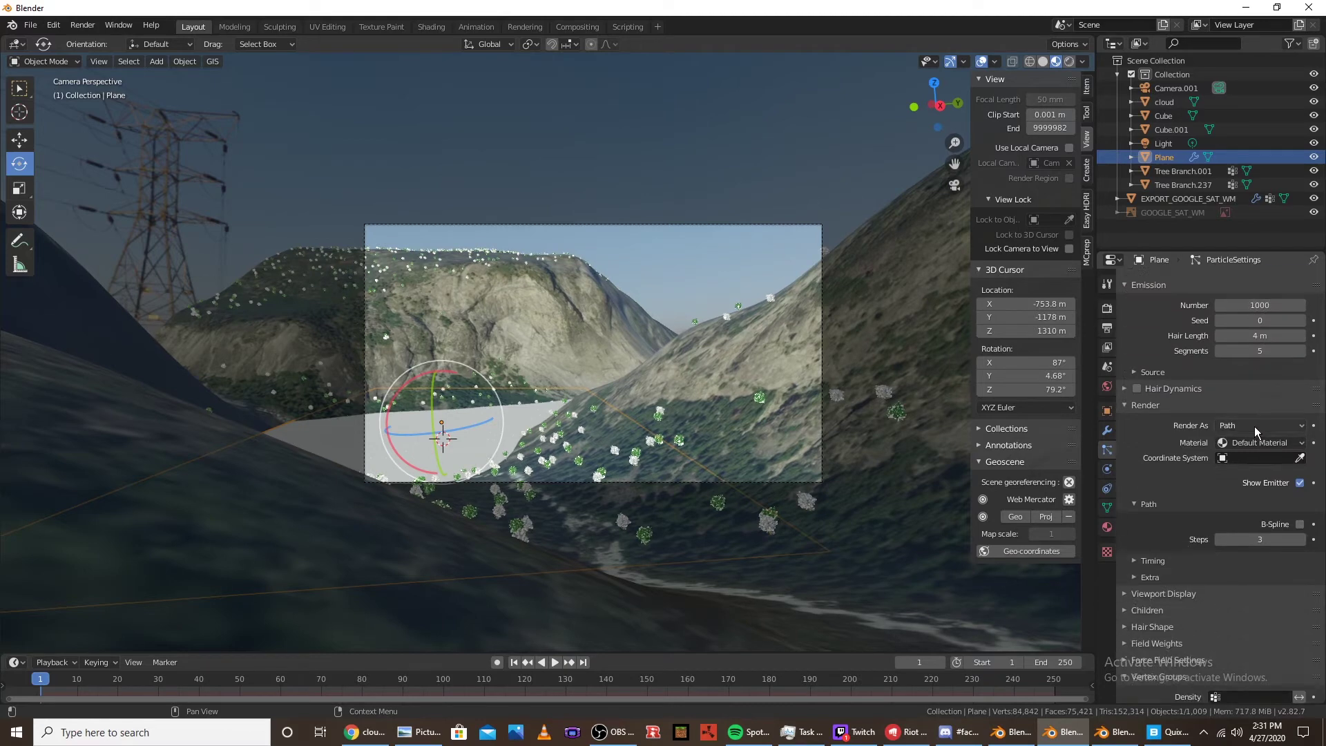
scroll(1229, 446, down, 3)
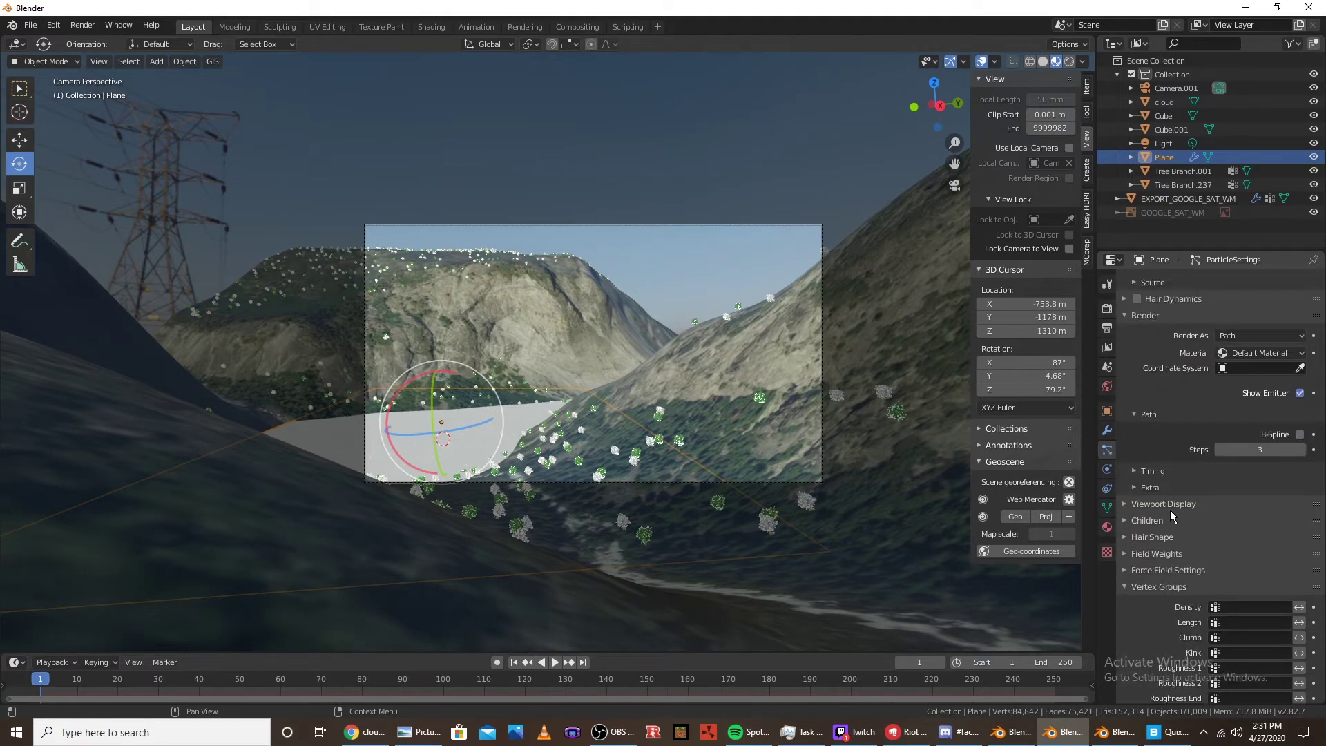
click(1252, 337)
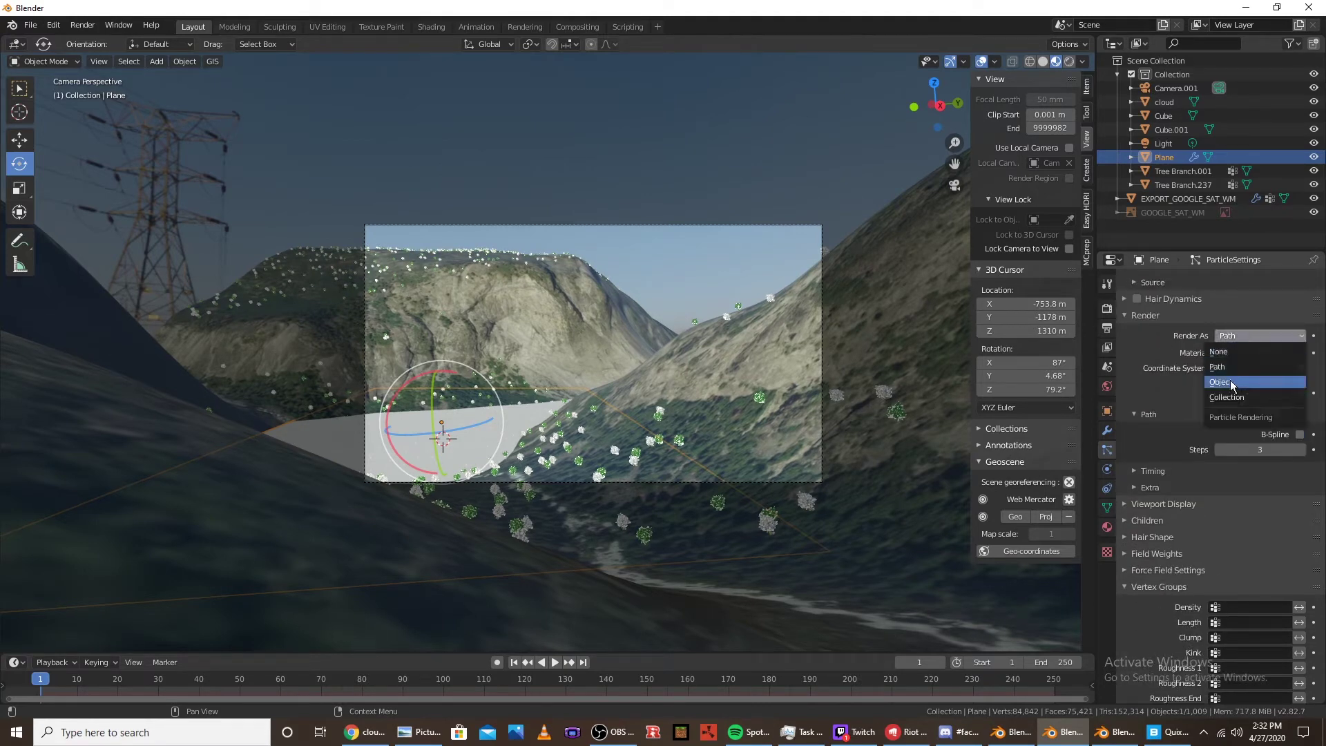
click(1229, 384)
click(1229, 436)
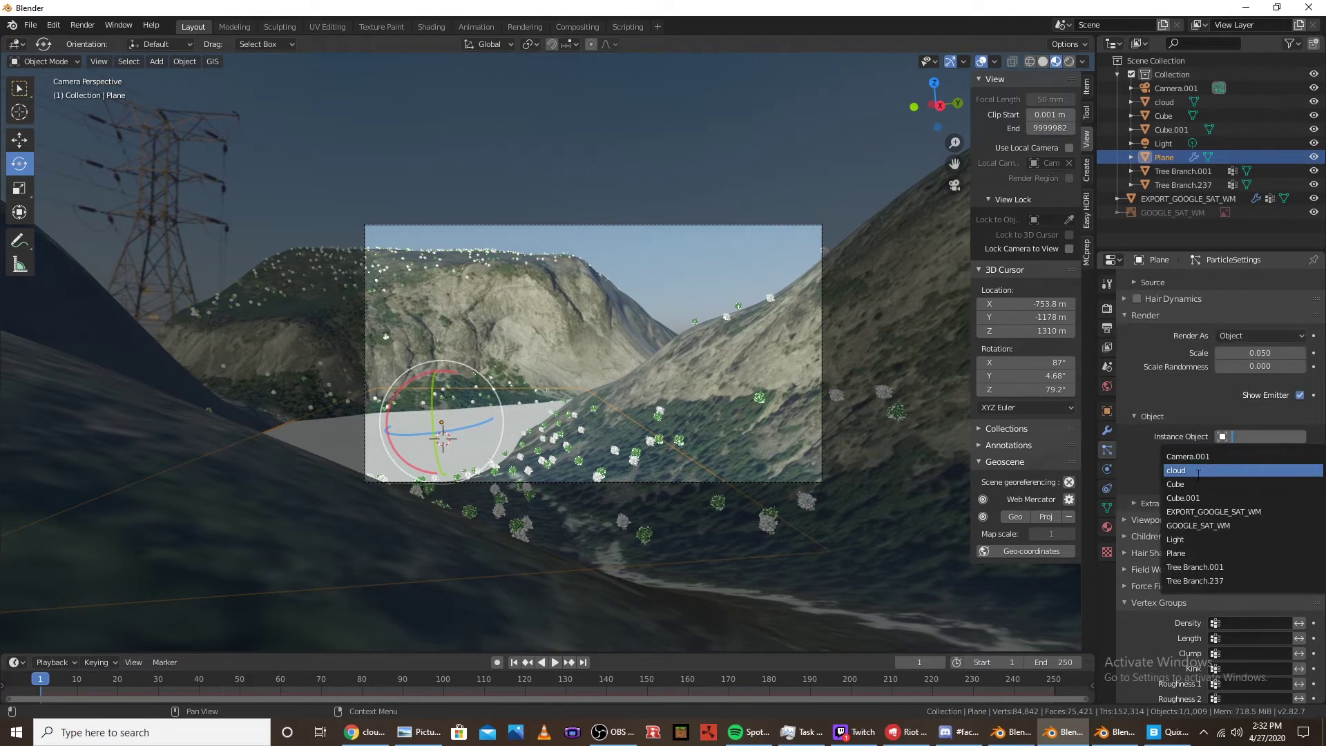
click(1207, 471)
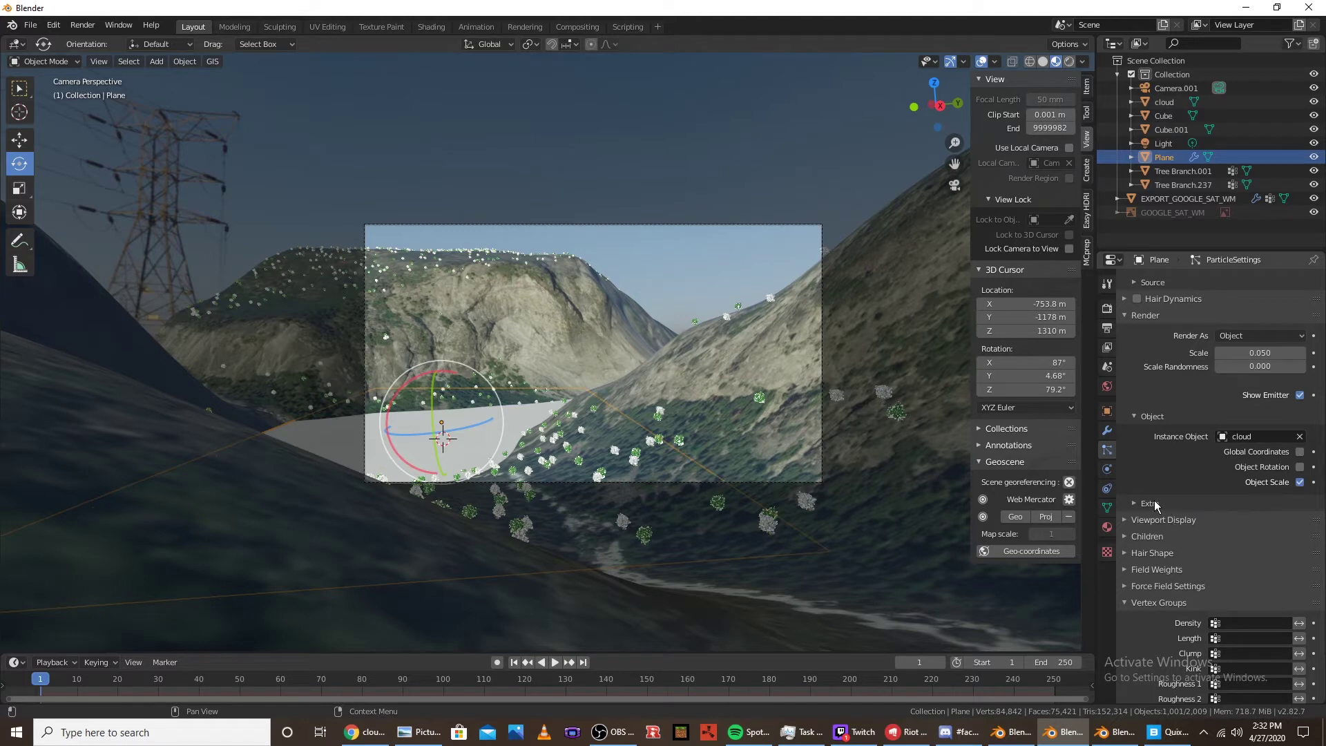
Enlarge the cloud instances to scale 9.54 and raise the particle count to about 1876
drag(1260, 353, 1291, 366)
scroll(1297, 394, up, 6)
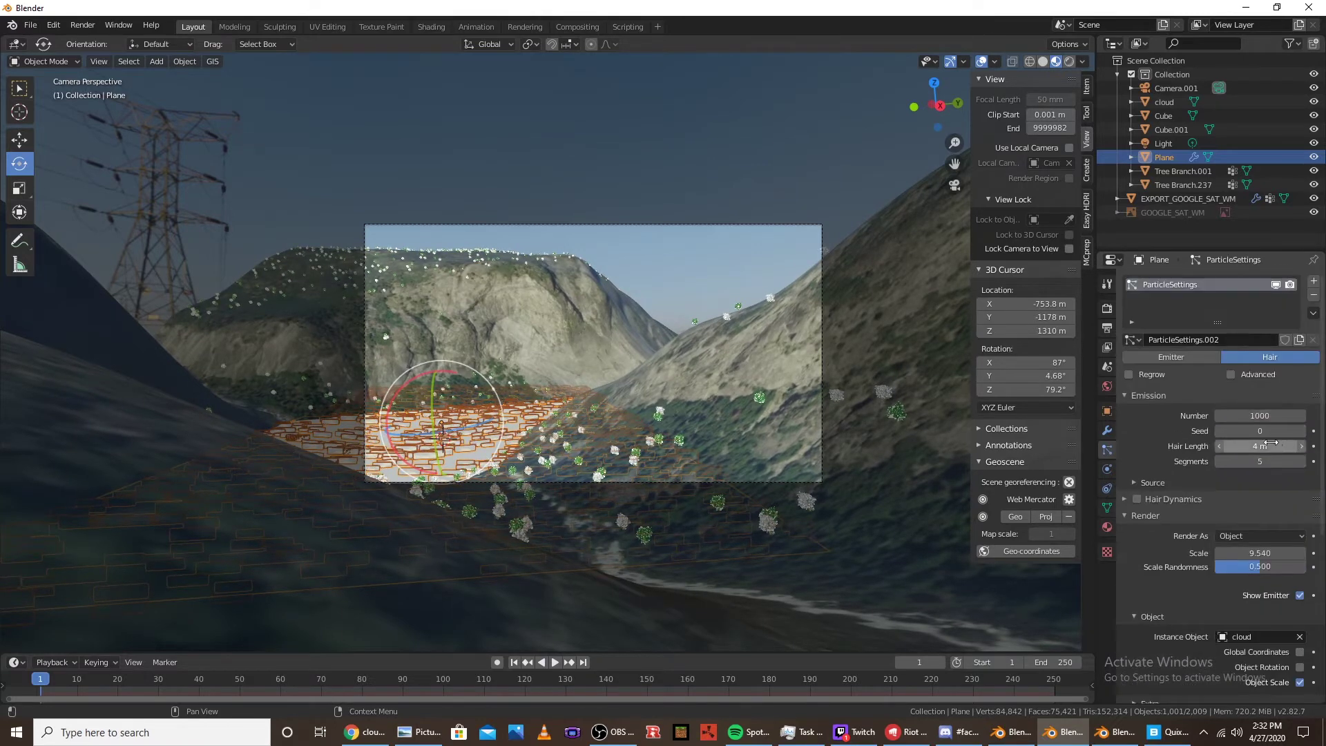
drag(1259, 416, 1233, 417)
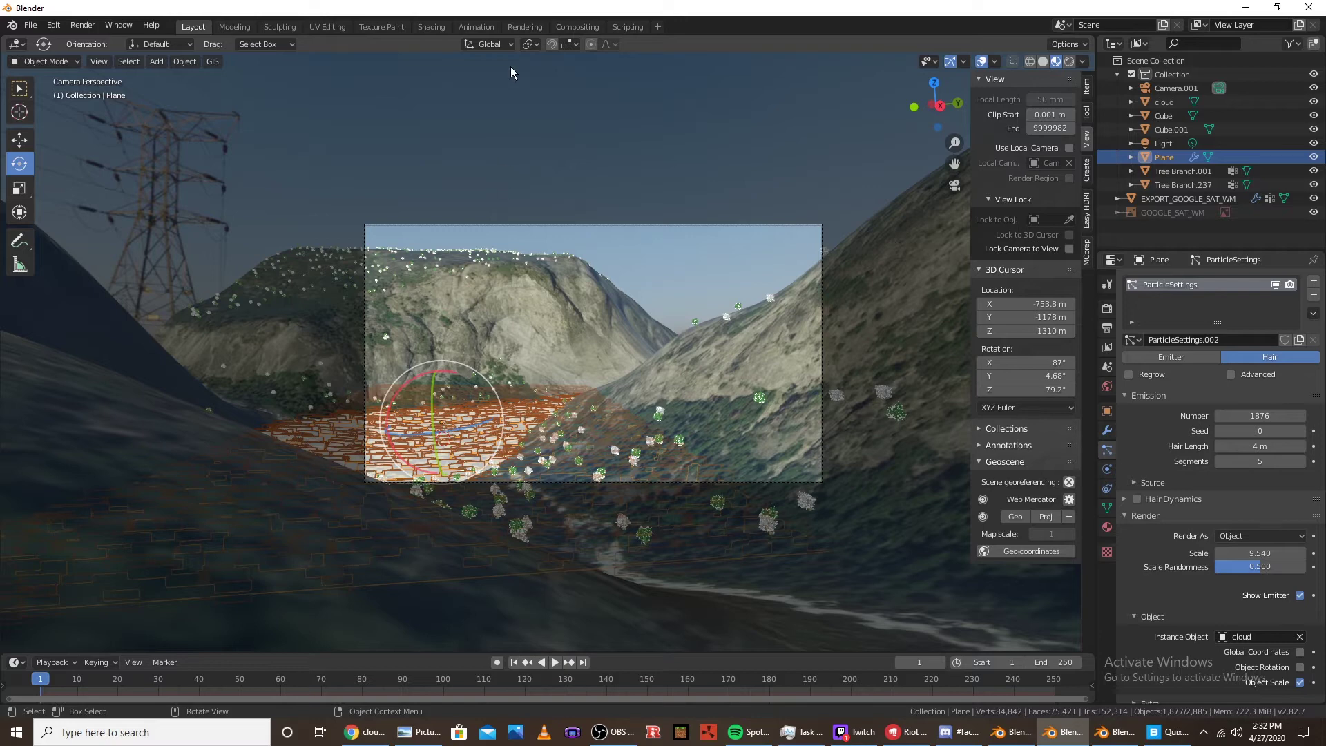
click(1166, 101)
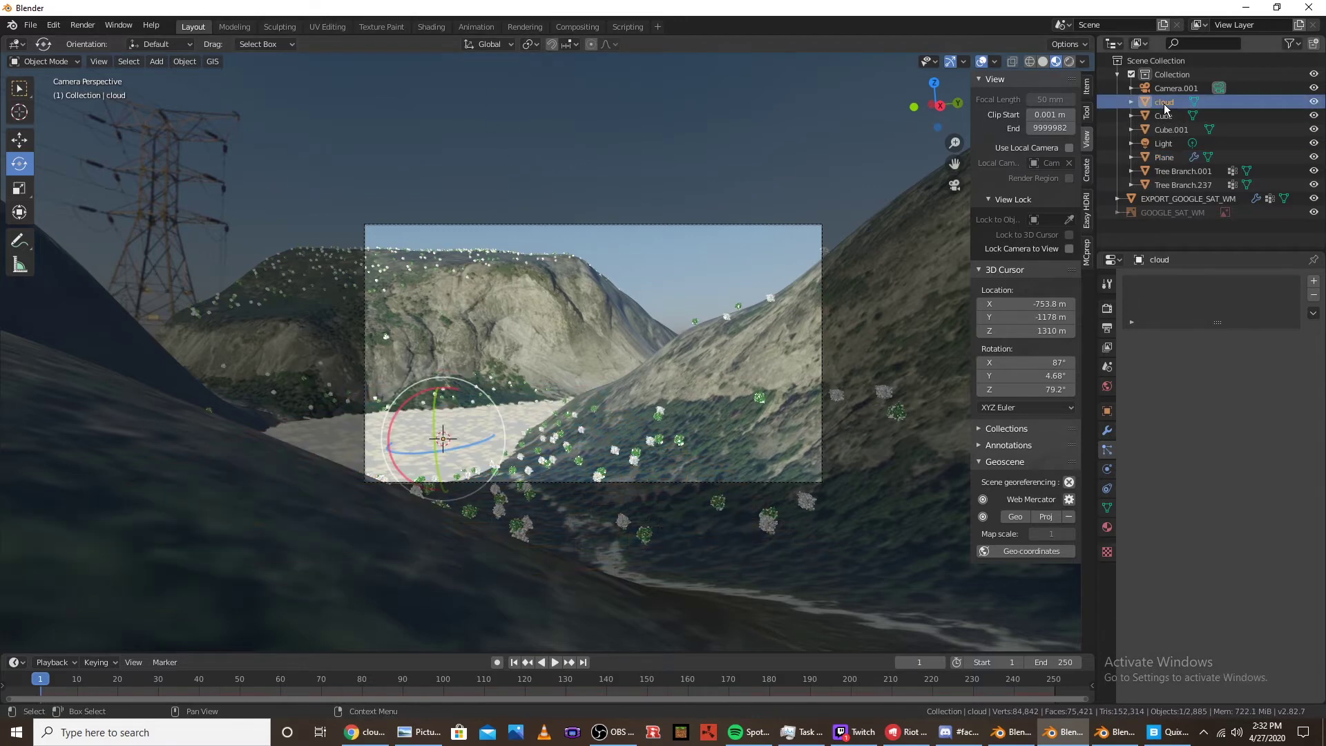
Select the cloud plane, switch to the Shading workspace, and frame it from the right view
click(1113, 44)
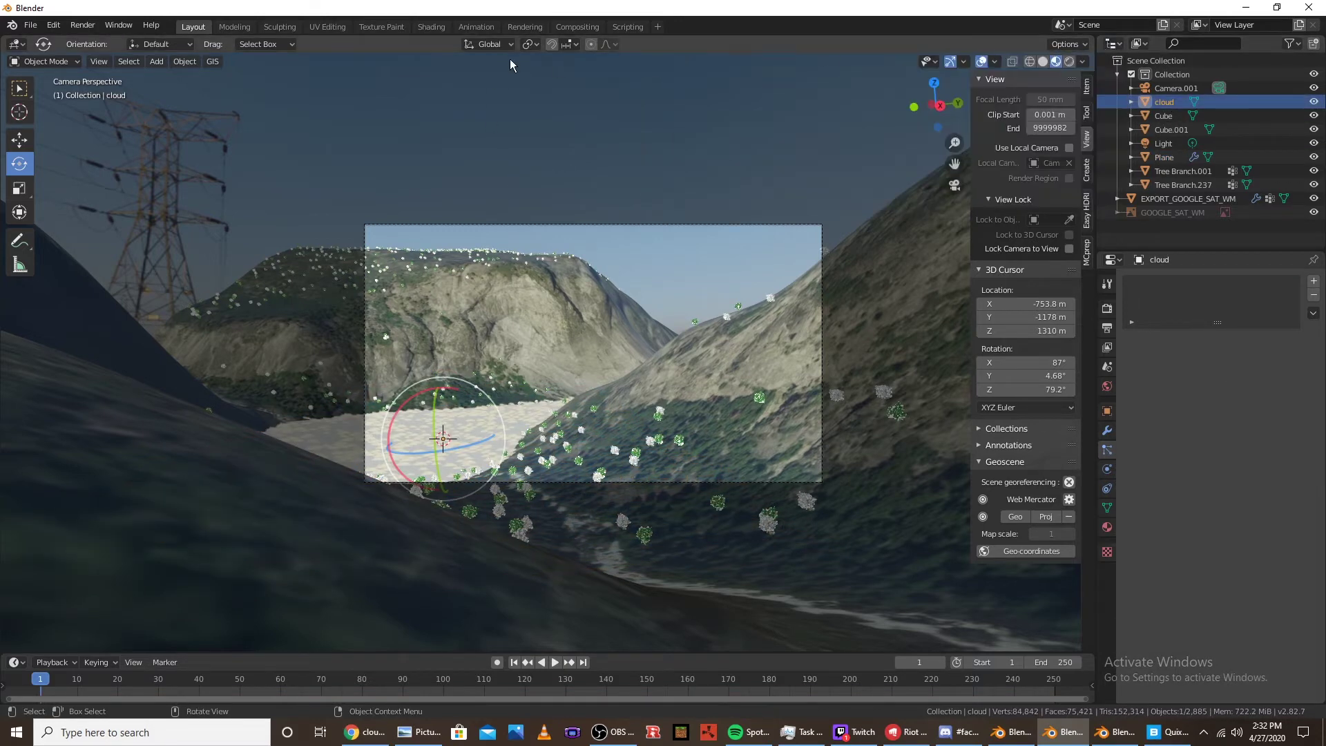
click(427, 26)
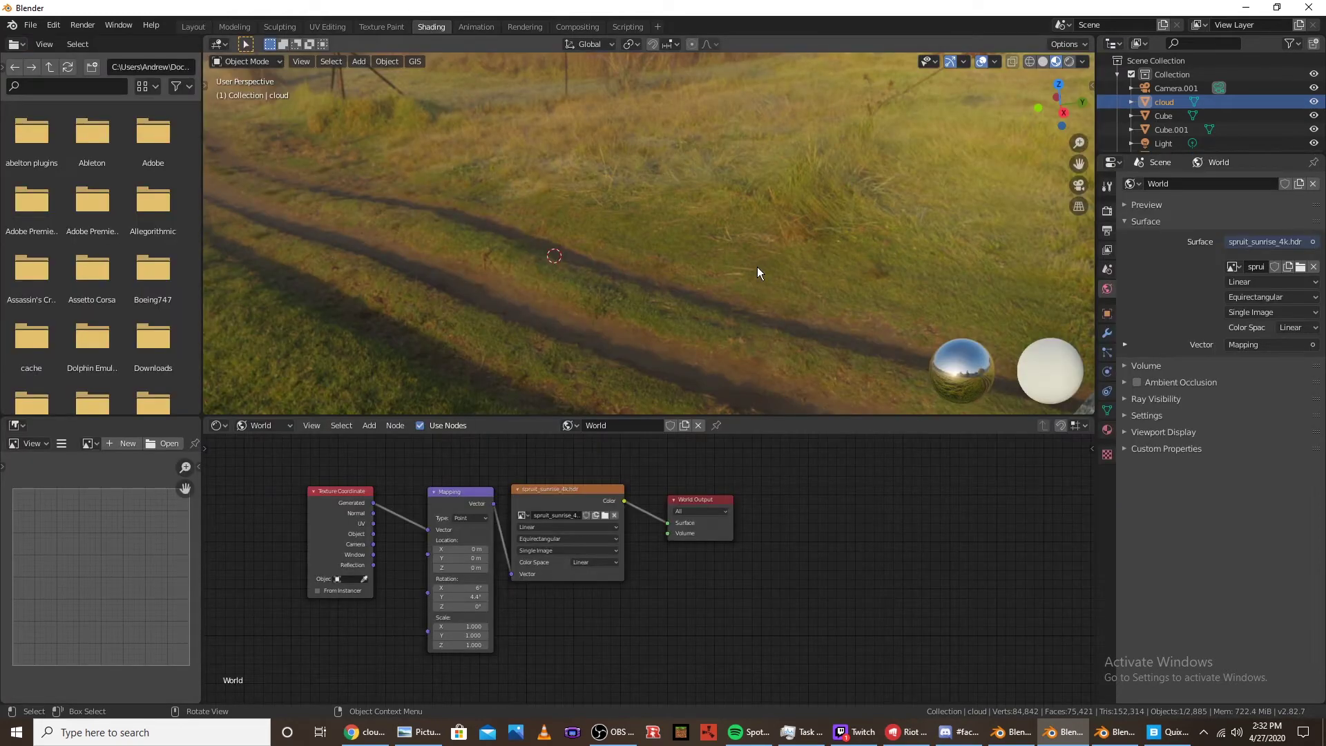
key(grave)
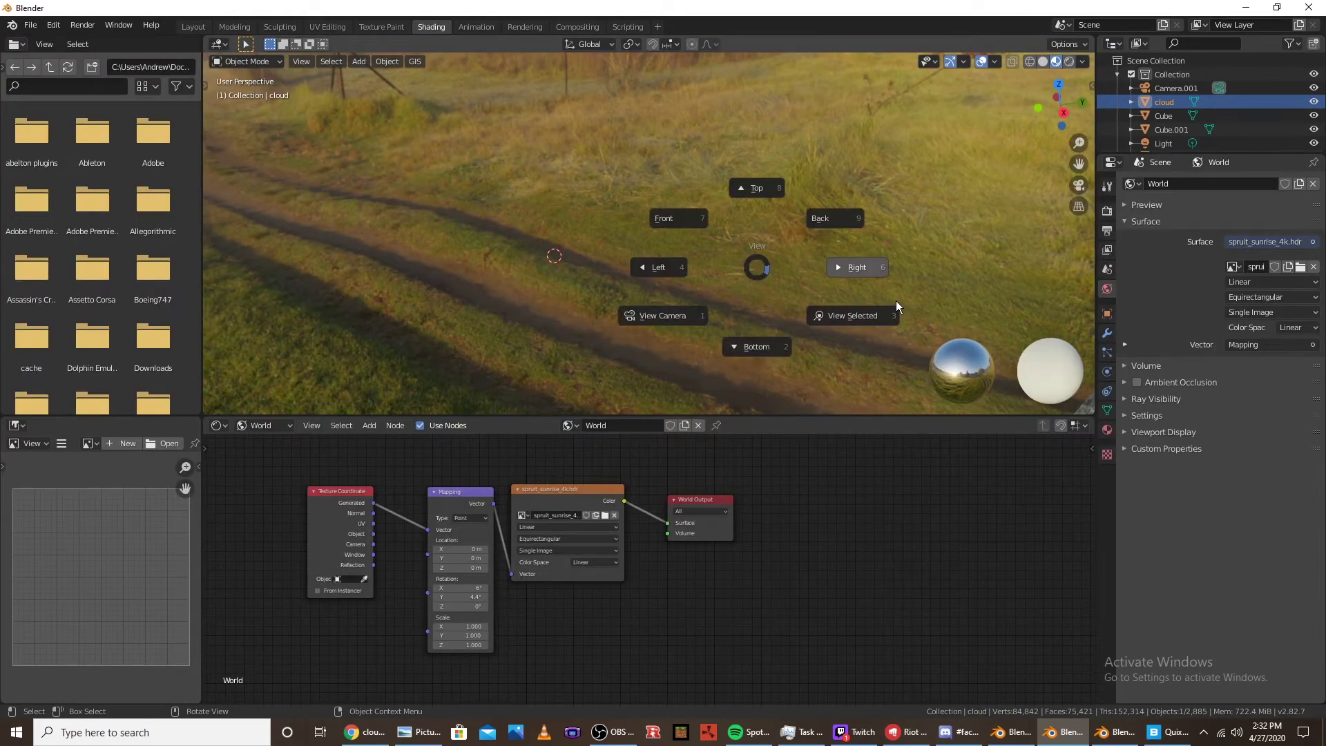
click(877, 304)
key(grave)
click(891, 345)
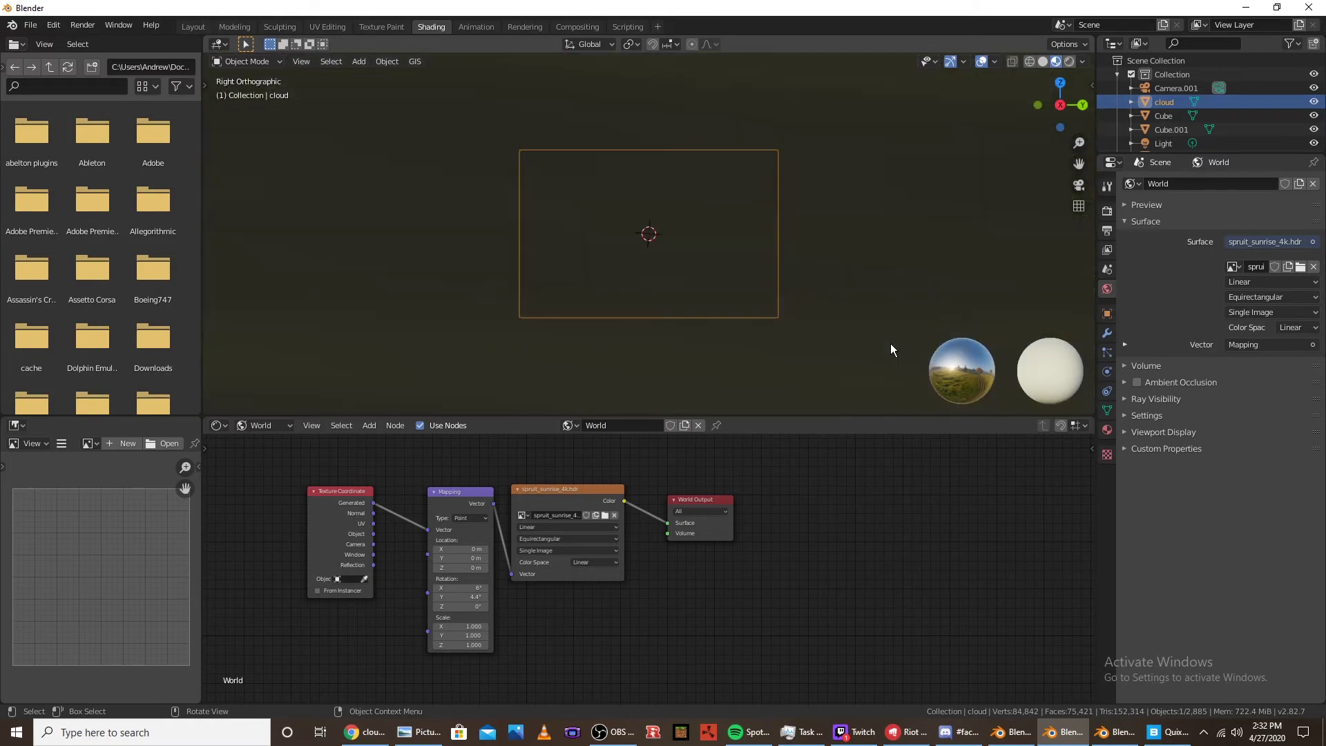
middle_drag(688, 284, 750, 286)
scroll(765, 312, down, 10)
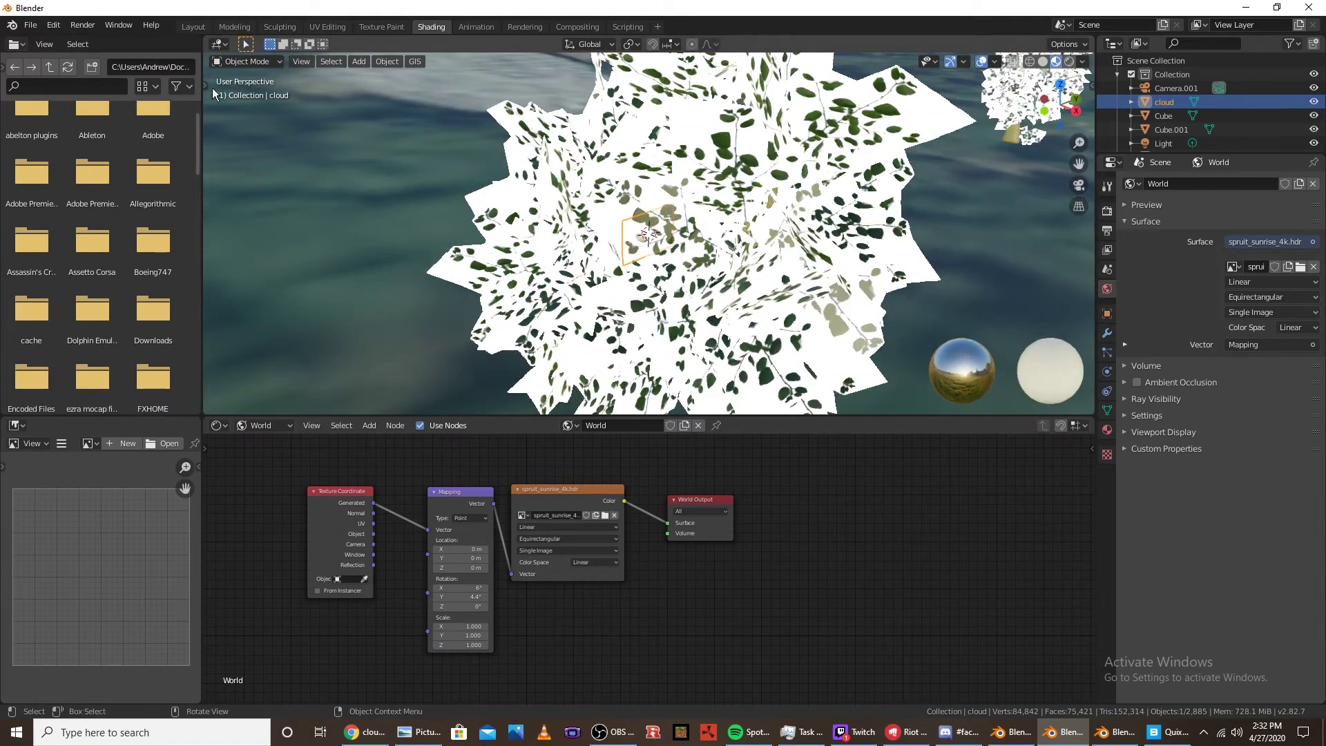
Slide the cloud image plane along Y, clear of the instanced cloud particles
drag(207, 86, 254, 91)
click(221, 140)
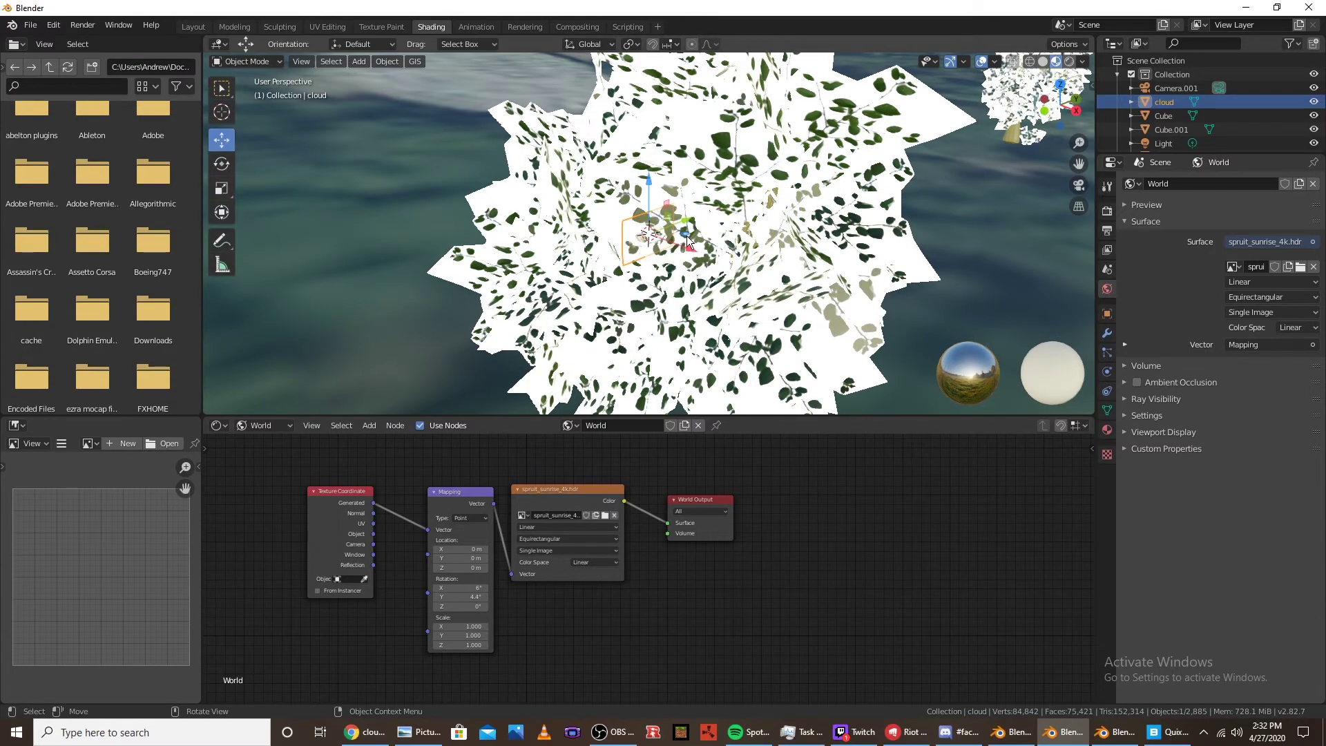
drag(718, 207, 414, 345)
middle_drag(414, 346, 695, 269)
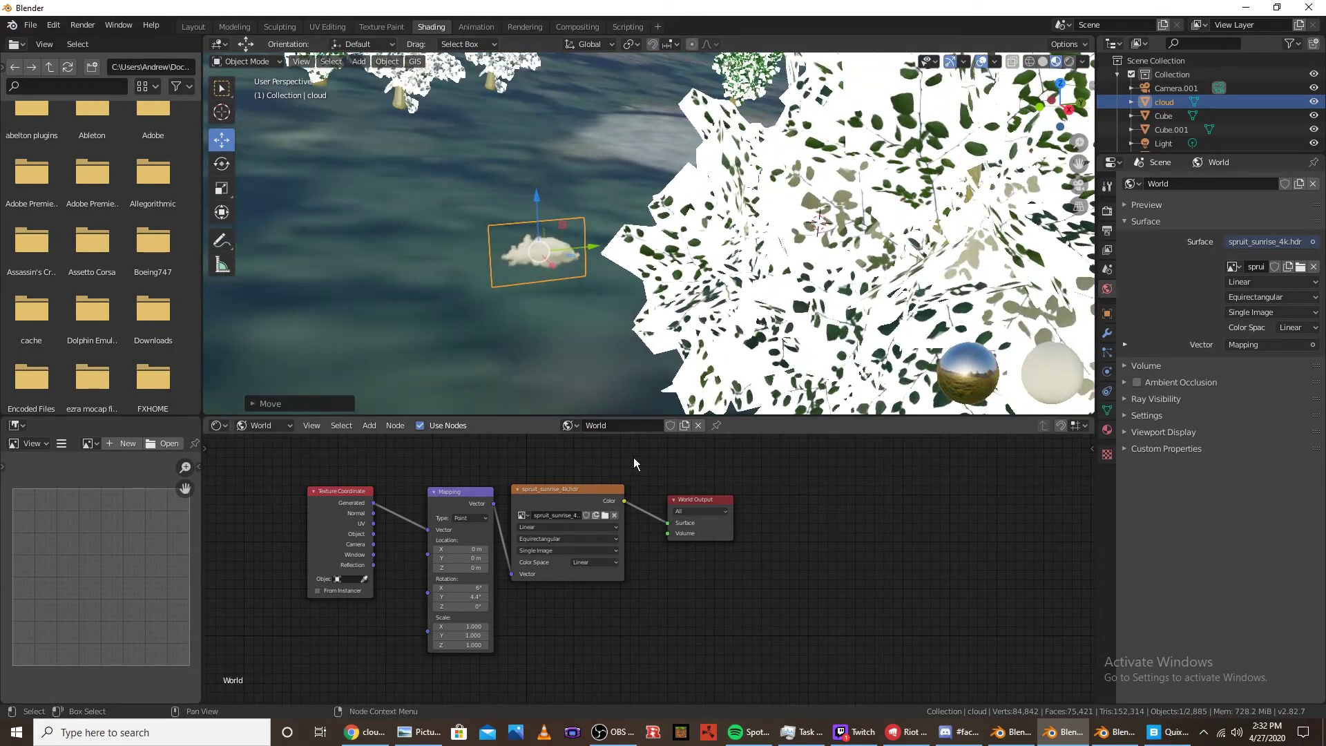
scroll(633, 457, up, 2)
Show the cloud object's material nodes and insert a Mix Shader before the Material Output
click(262, 425)
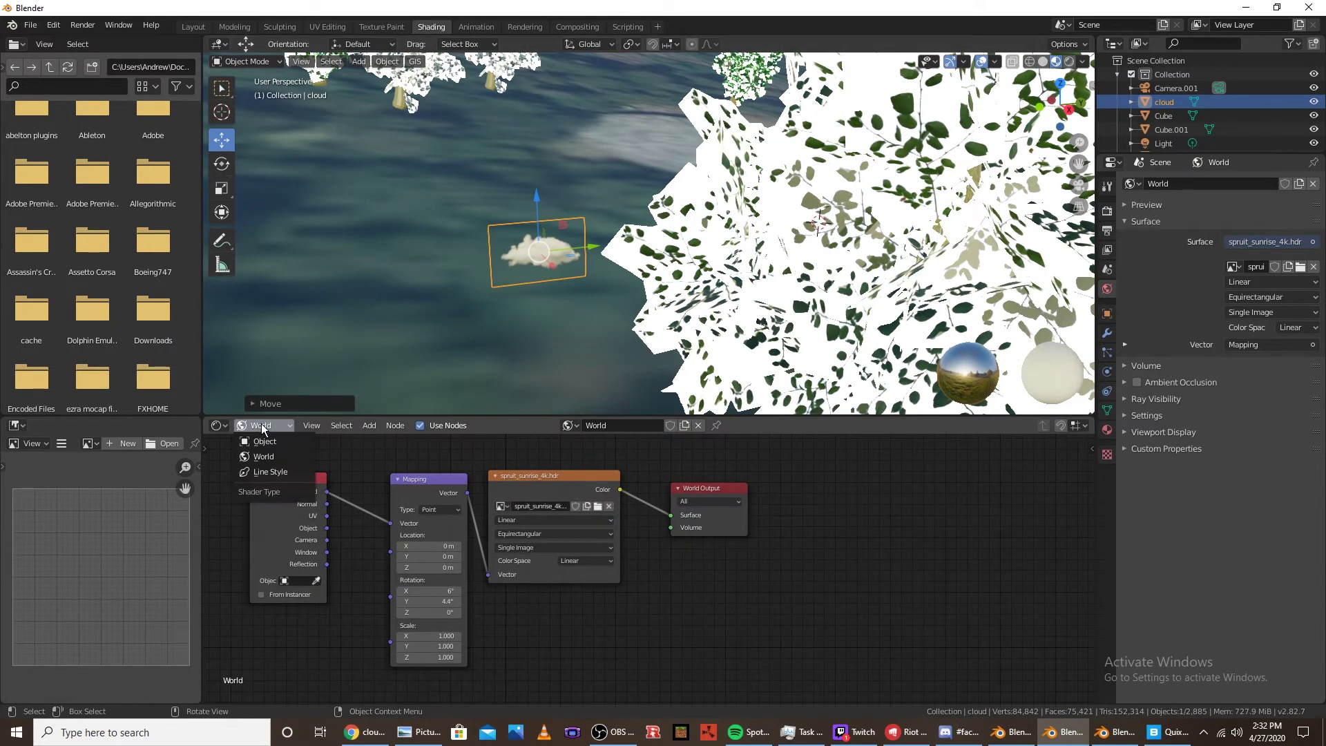
click(267, 441)
drag(445, 497, 293, 479)
drag(713, 493, 901, 491)
key(shift+a)
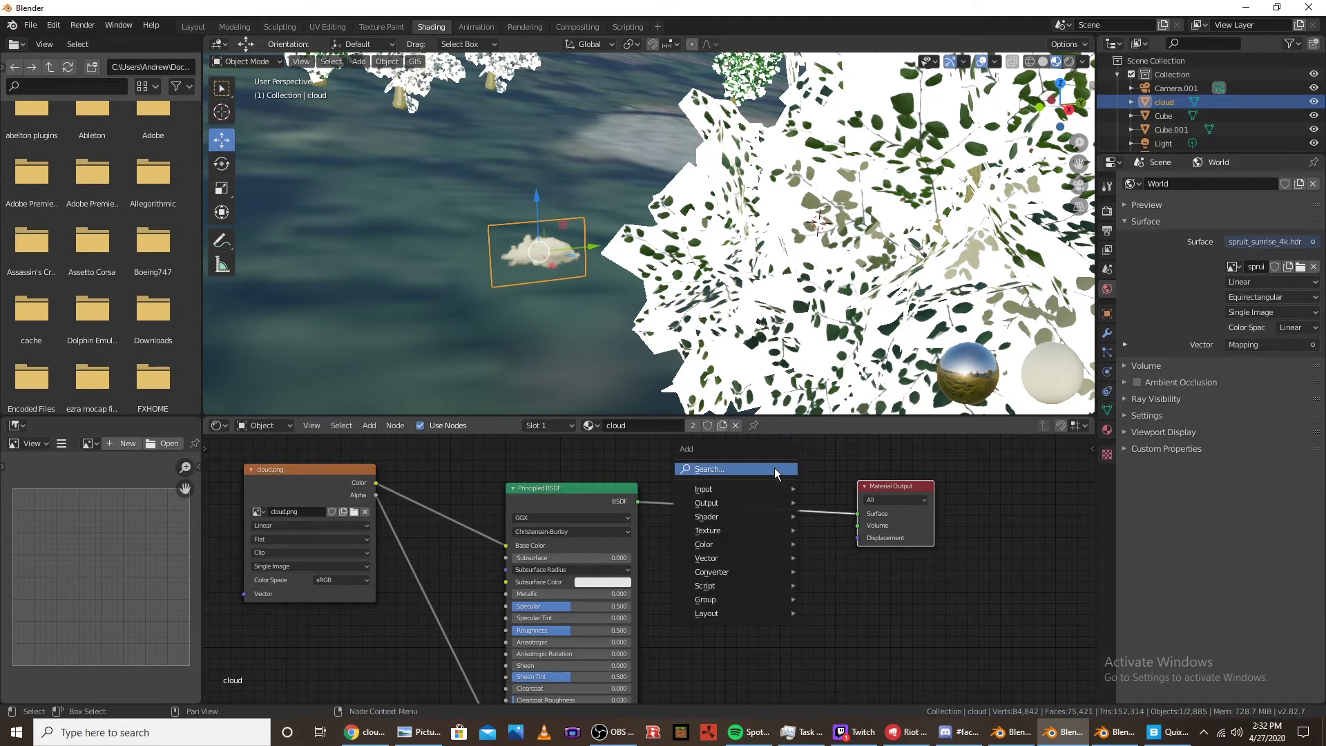
click(773, 467)
text(mix)
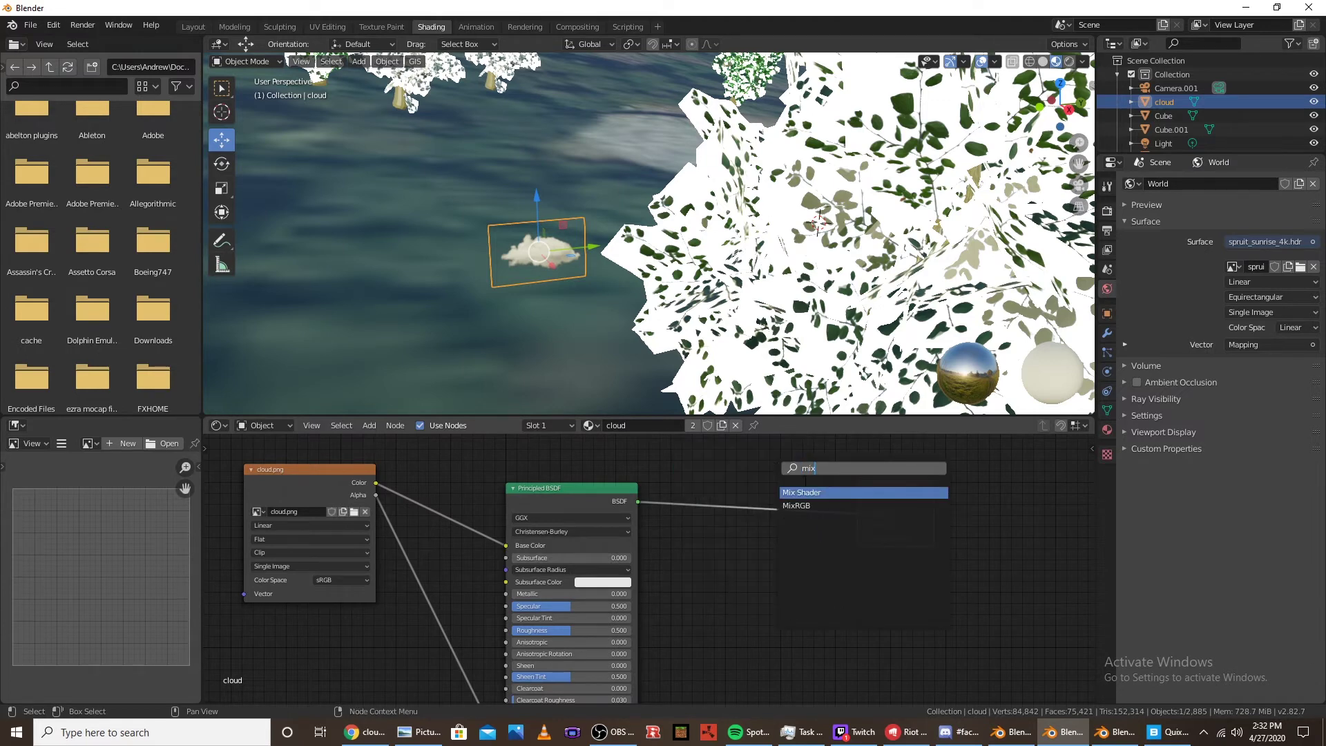
key(Return)
click(743, 496)
Add a Transparent BSDF and connect it into the Mix Shader
key(shift+a)
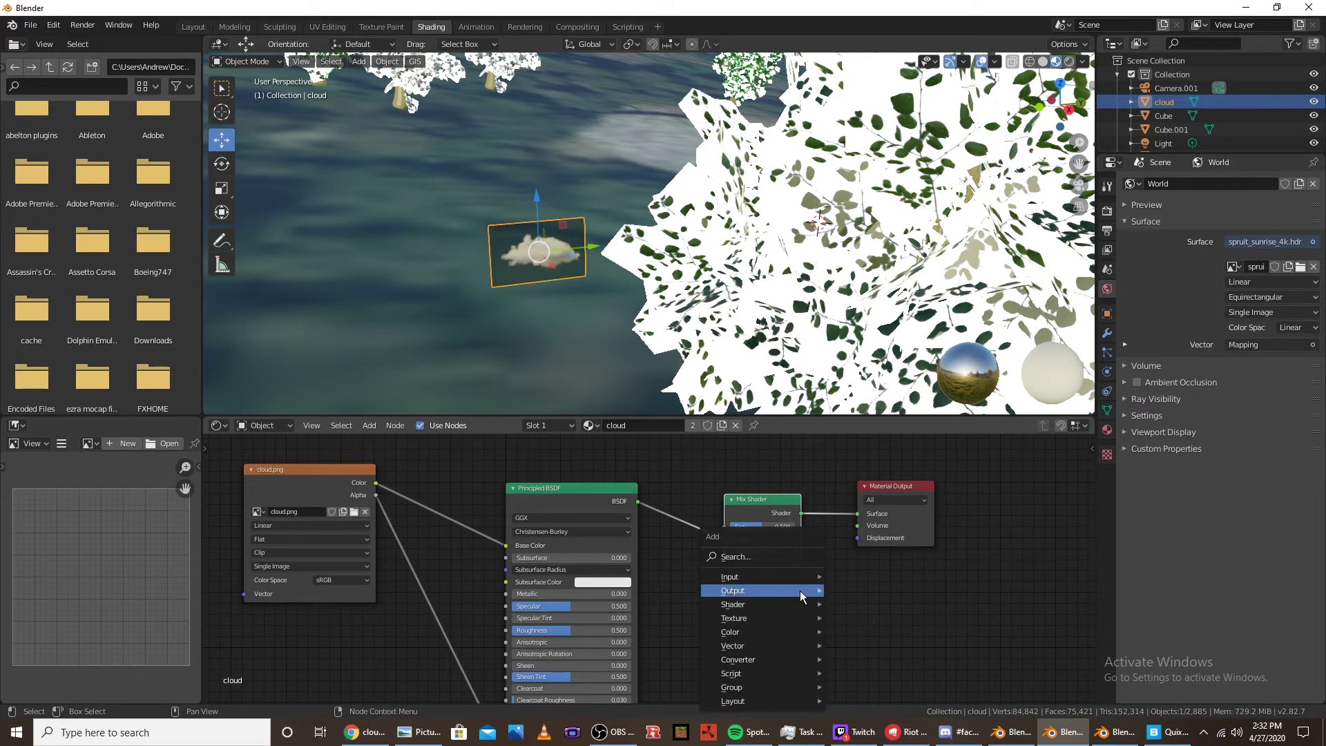
click(772, 557)
text(tra)
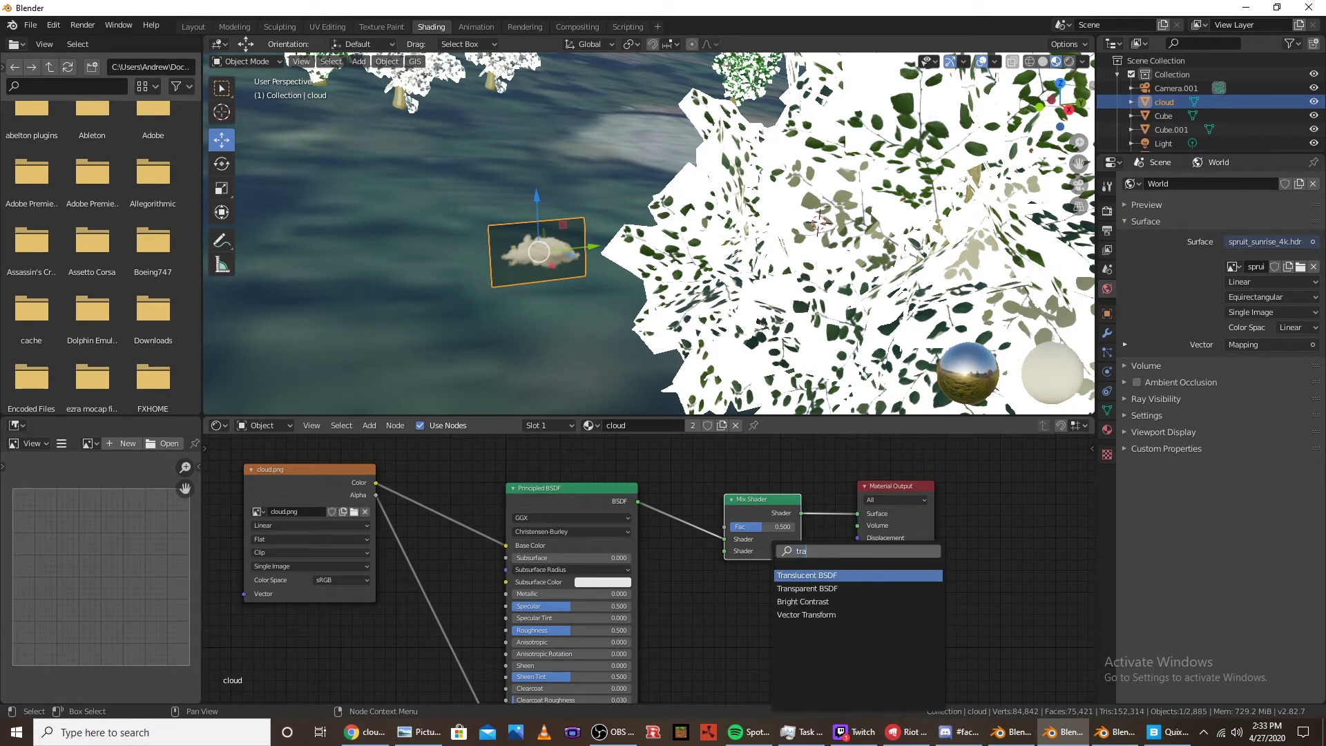
key(Down)
key(Return)
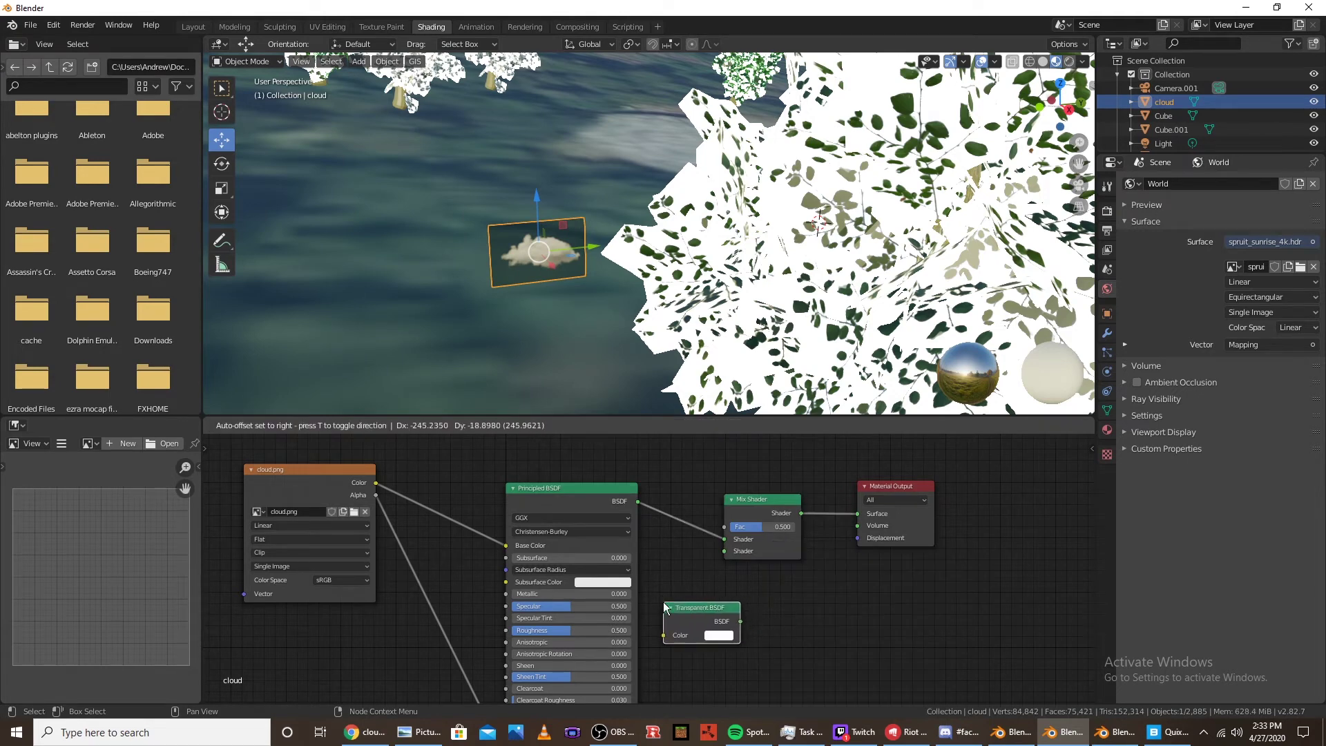
click(733, 618)
drag(740, 621, 786, 527)
Set the Mix Shader factor to 0.908 and preview the camera view rendered
key(KP_0)
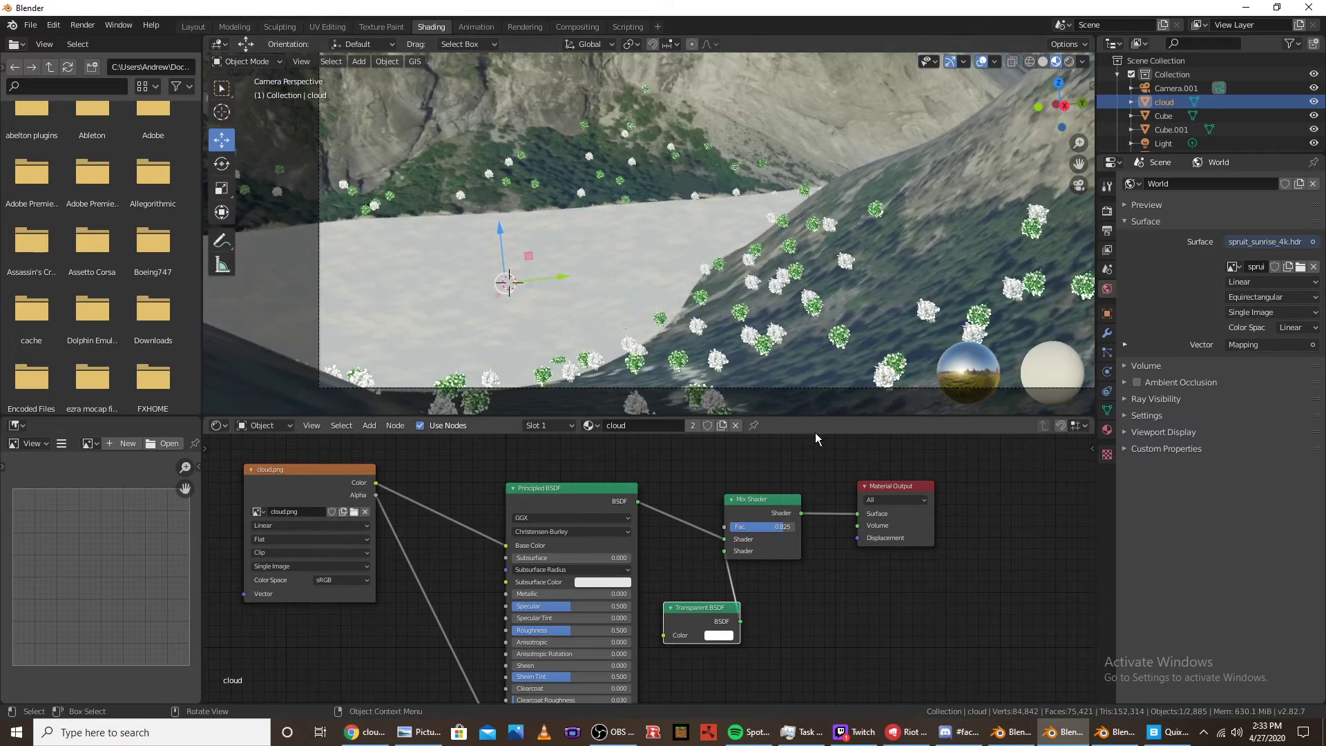
mouse_move(773, 527)
mouse_down()
mouse_move(791, 527)
mouse_move(776, 527)
mouse_up()
click(1069, 61)
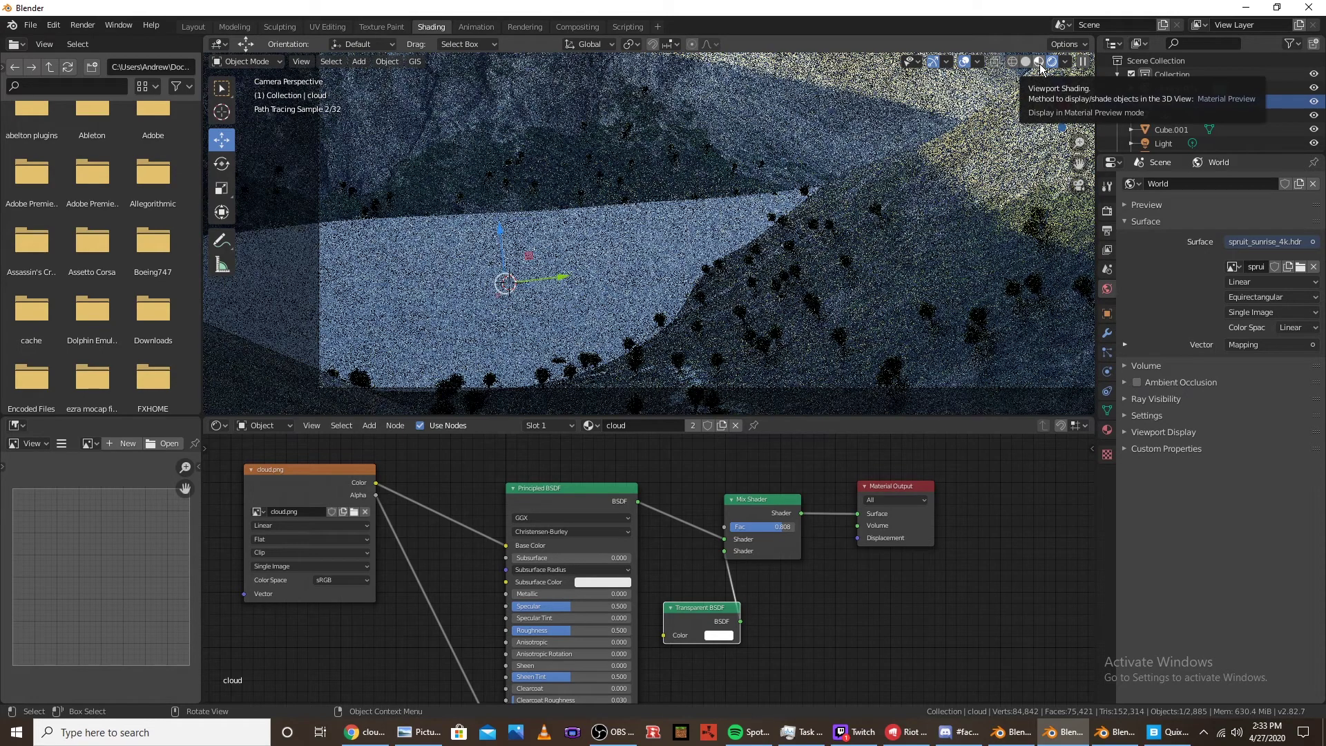
Turn off Show Emitter in the ground Plane's particle Render settings
click(615, 250)
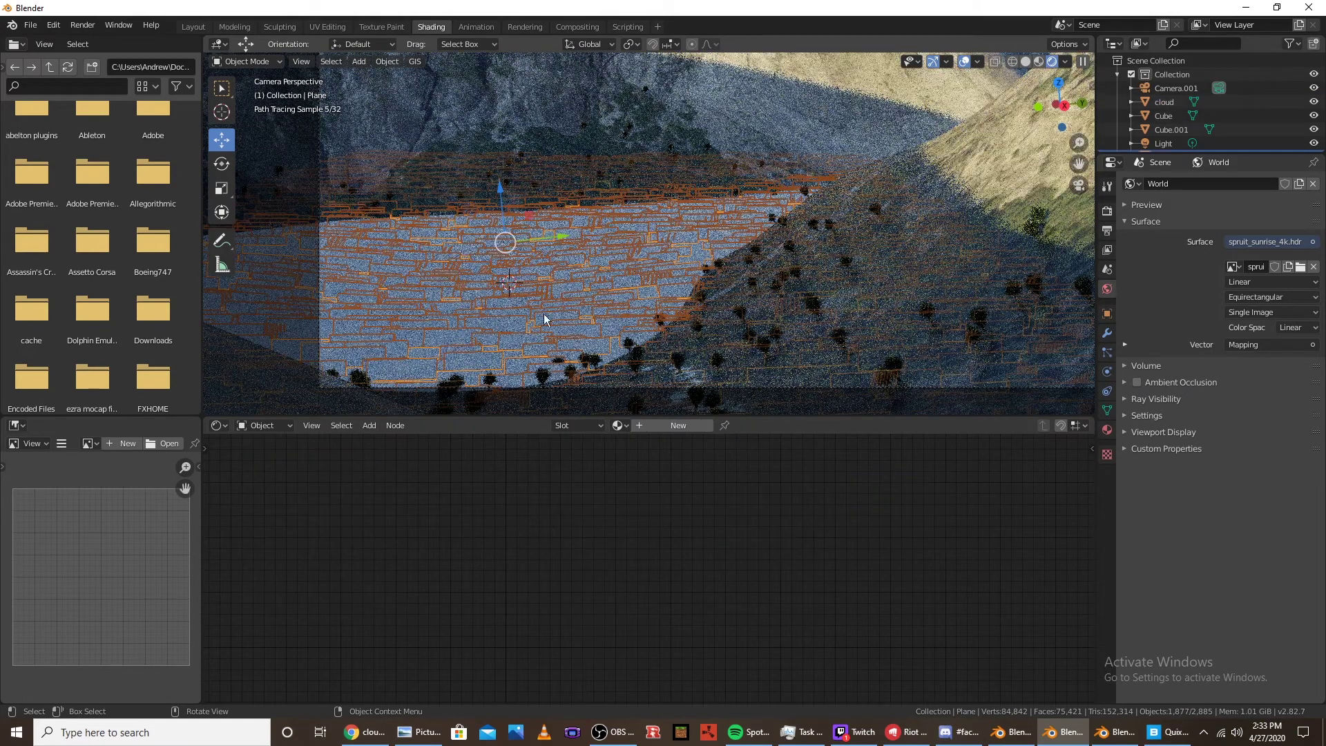
click(1107, 352)
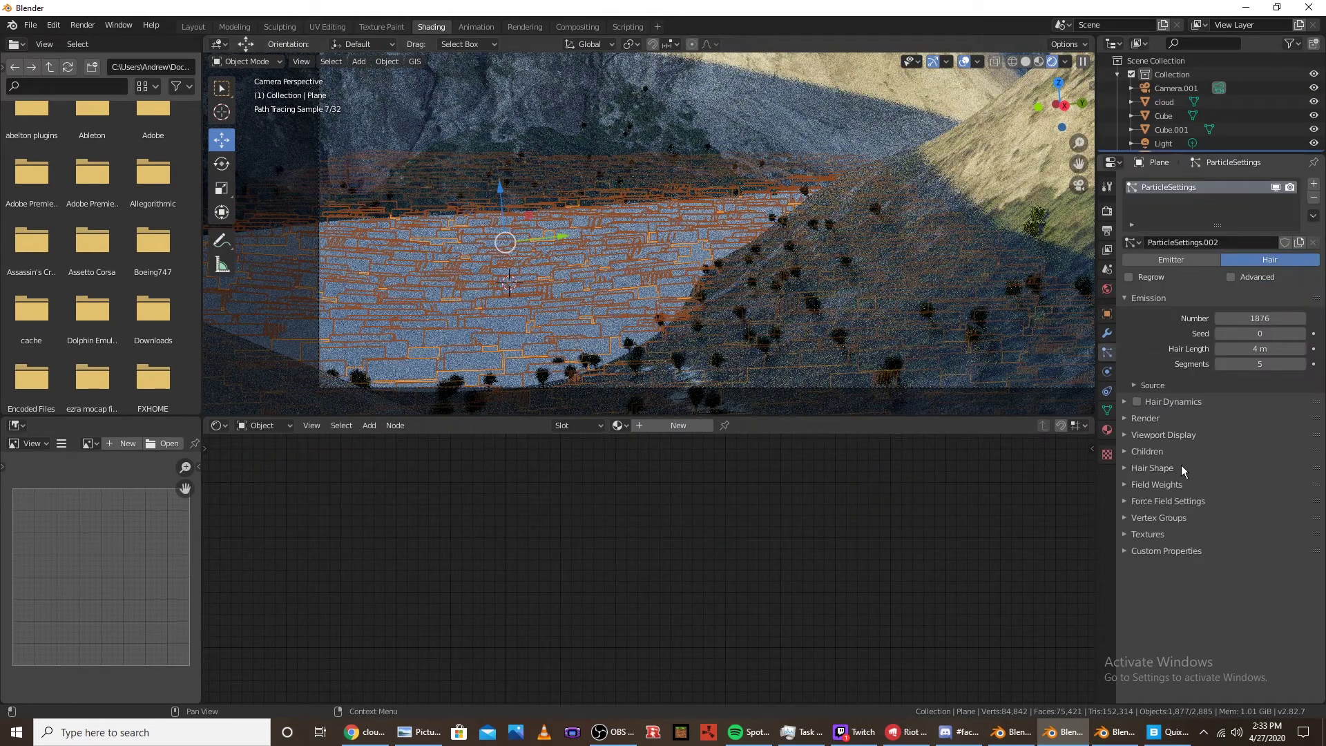
click(1130, 421)
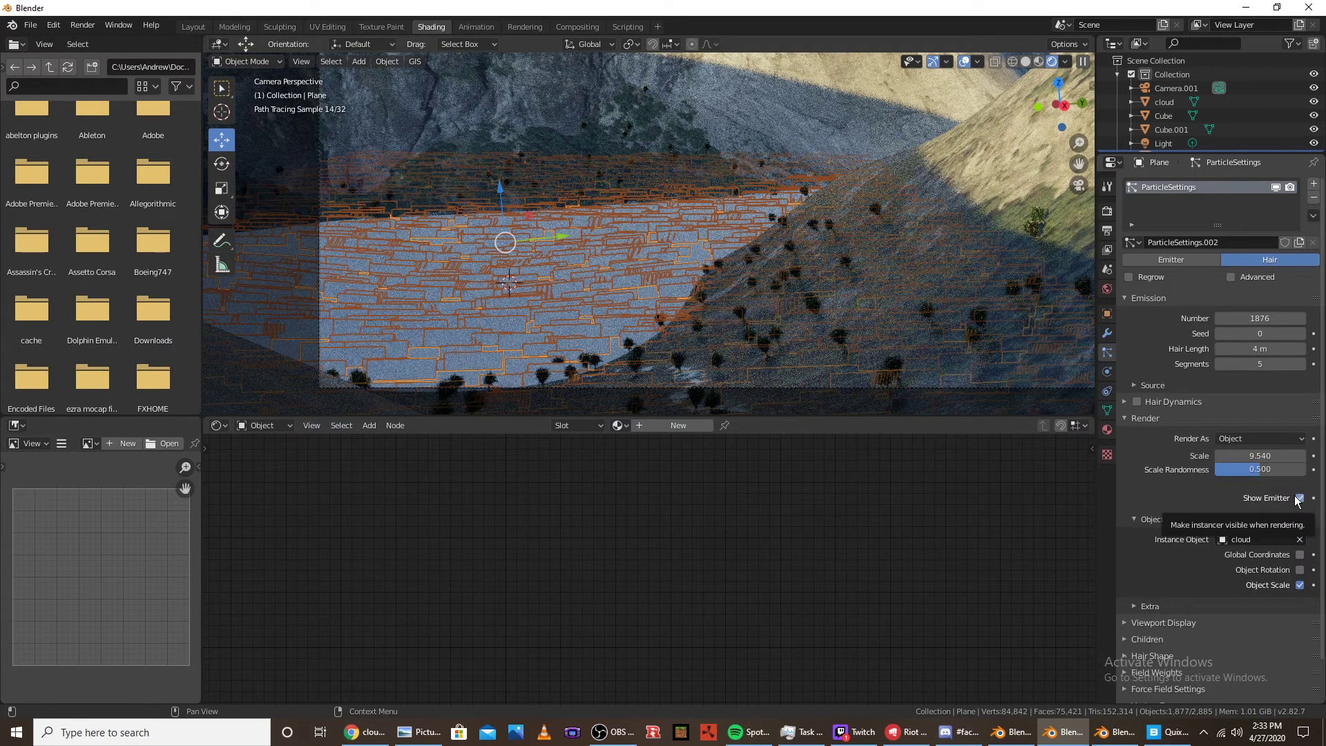
click(1299, 498)
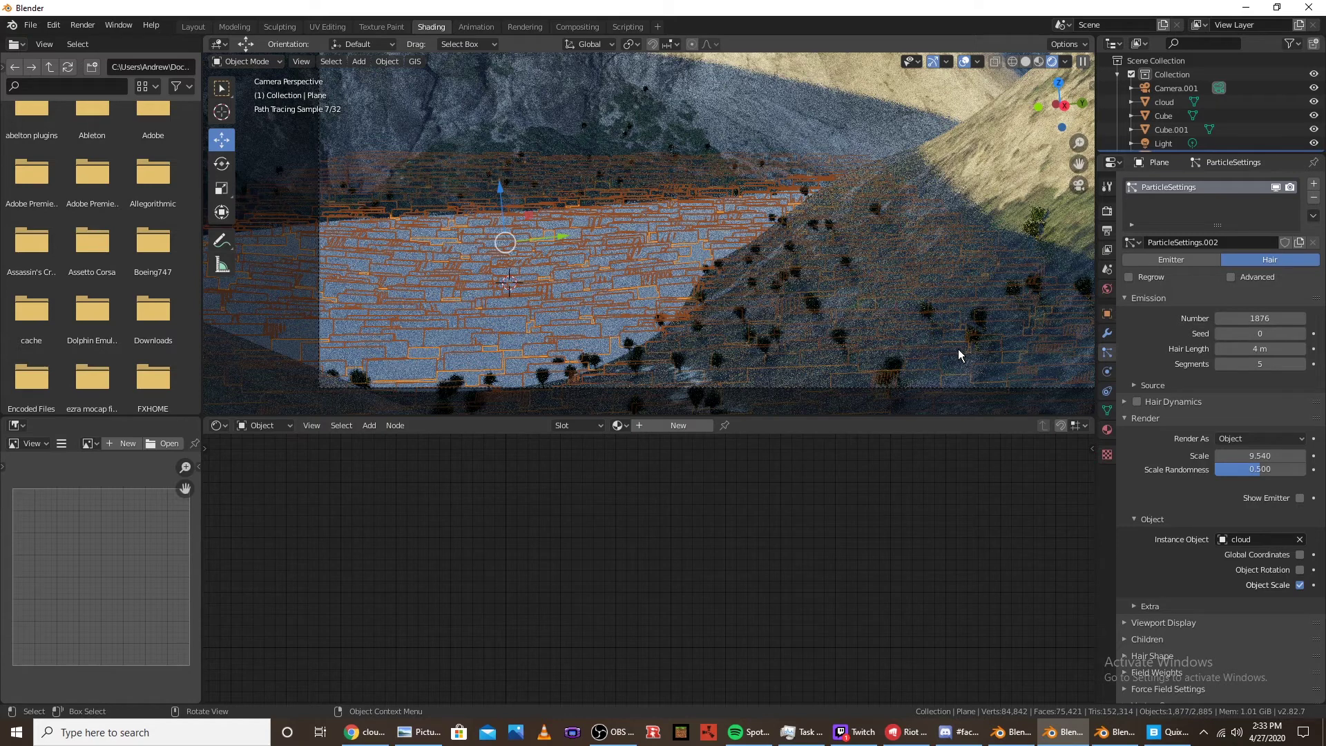
Set the terrain's tree count to 1053 and the cloud particle count to 2628
click(958, 349)
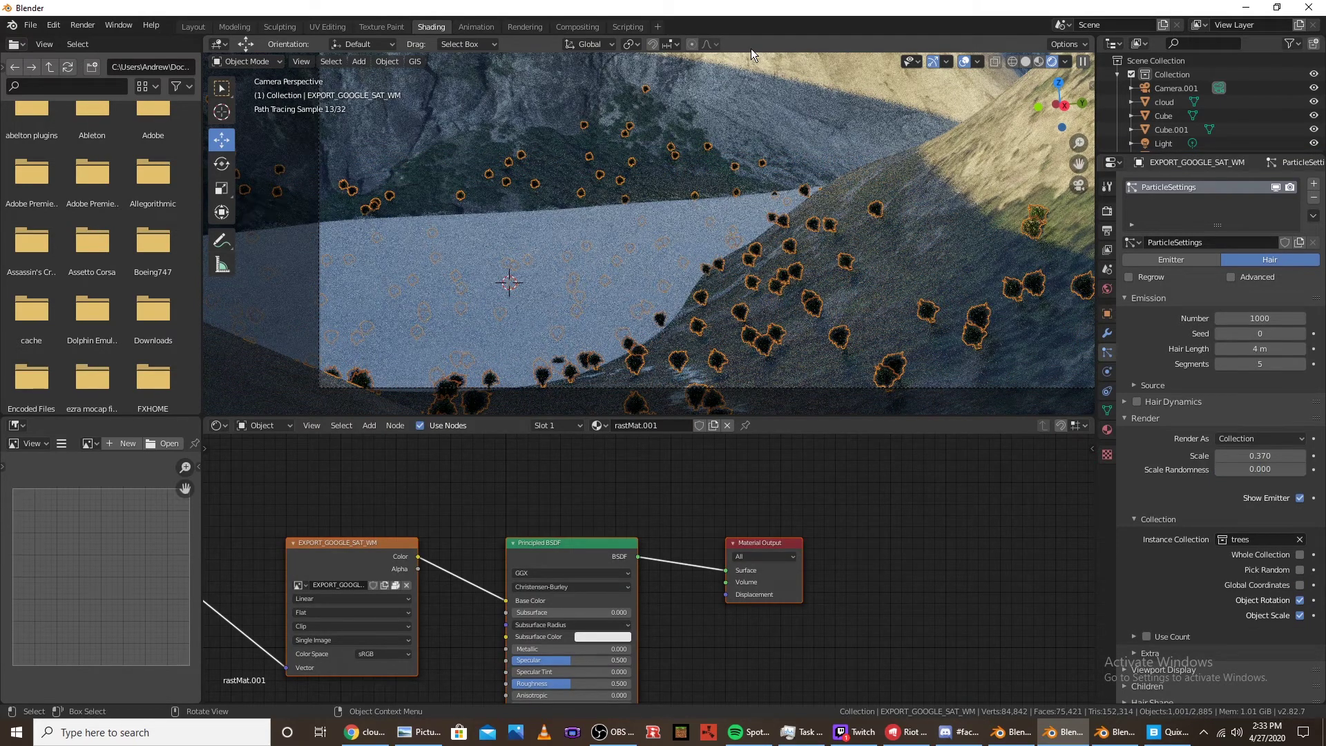
drag(1259, 318, 1278, 318)
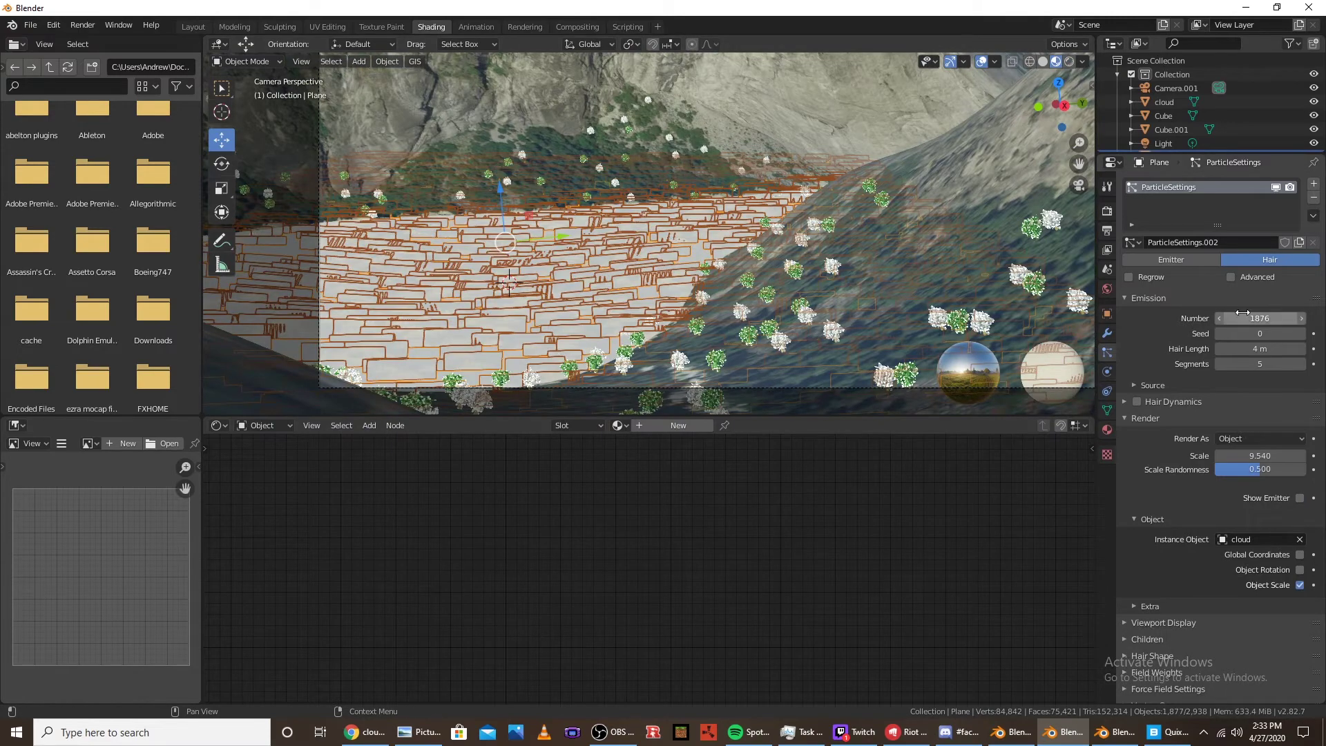
drag(1277, 317, 1308, 317)
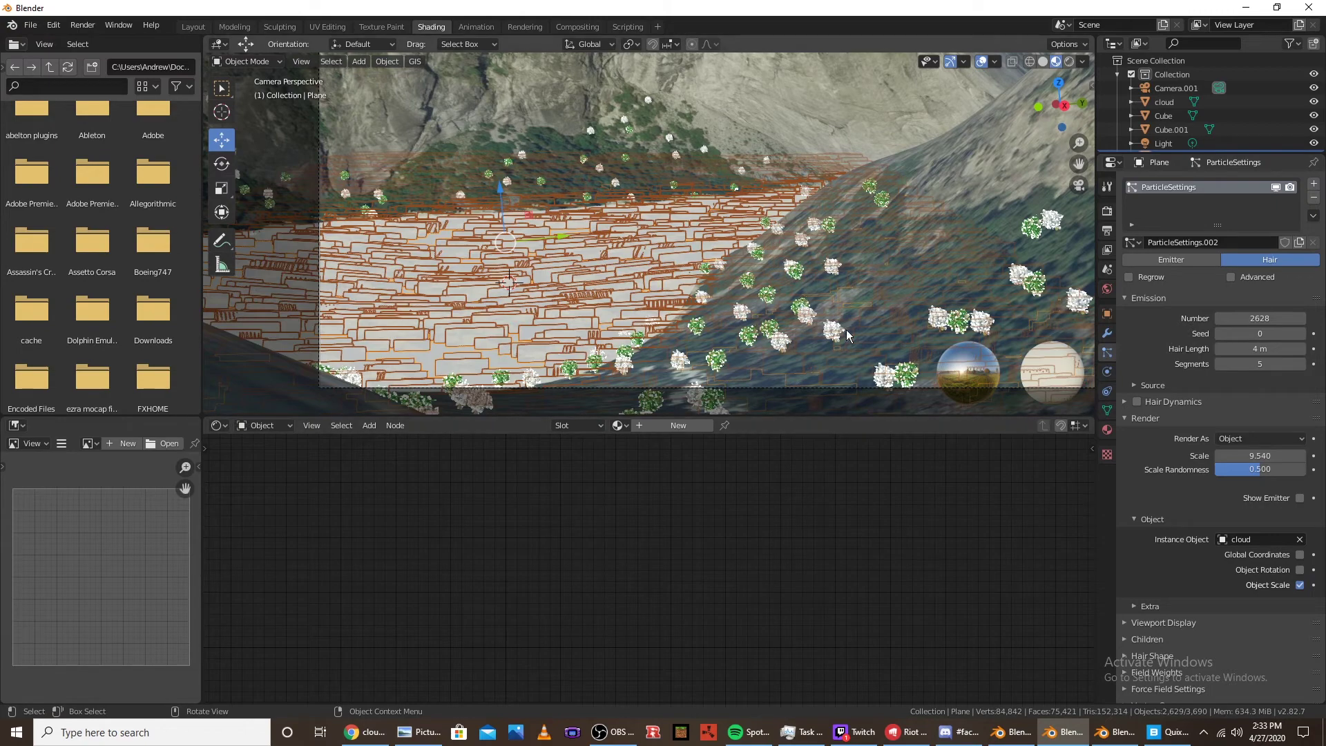
Raise the Light Paths transparency bounce limit to 945, then go to the Compositing workspace
click(1106, 212)
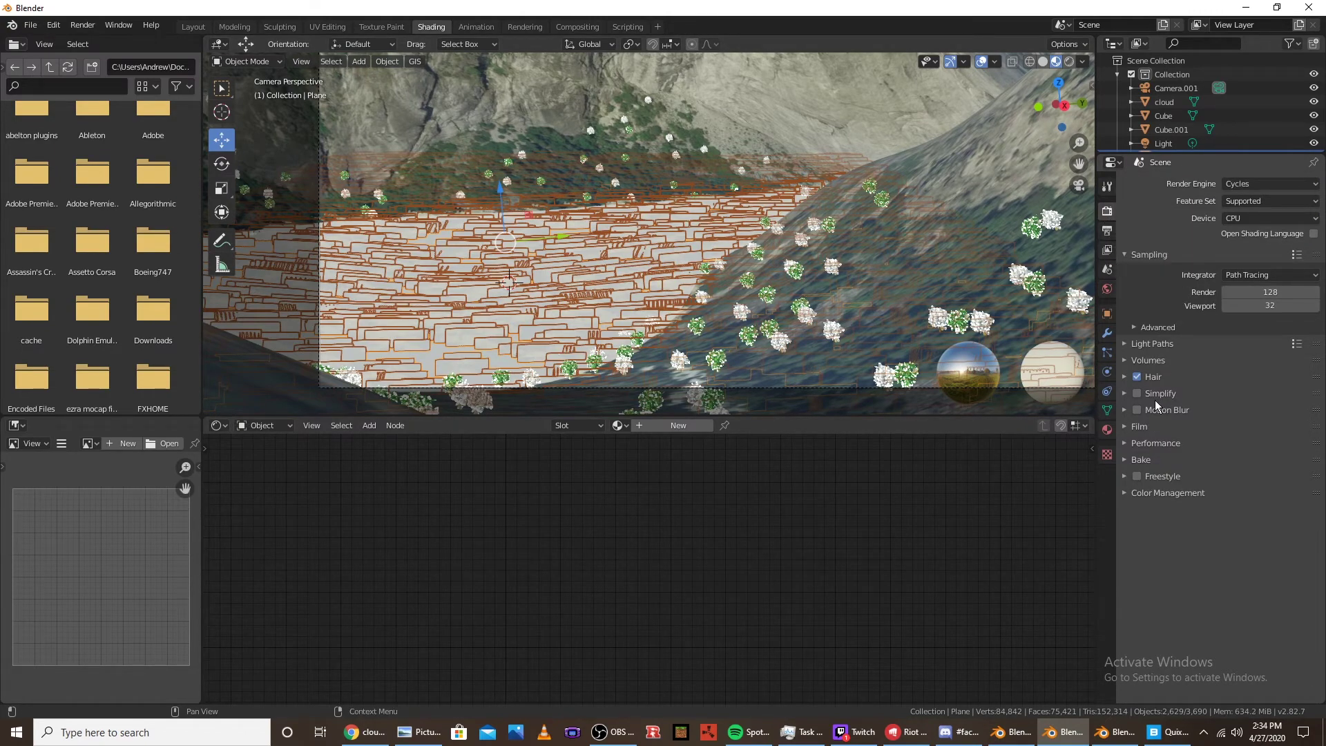
click(1124, 444)
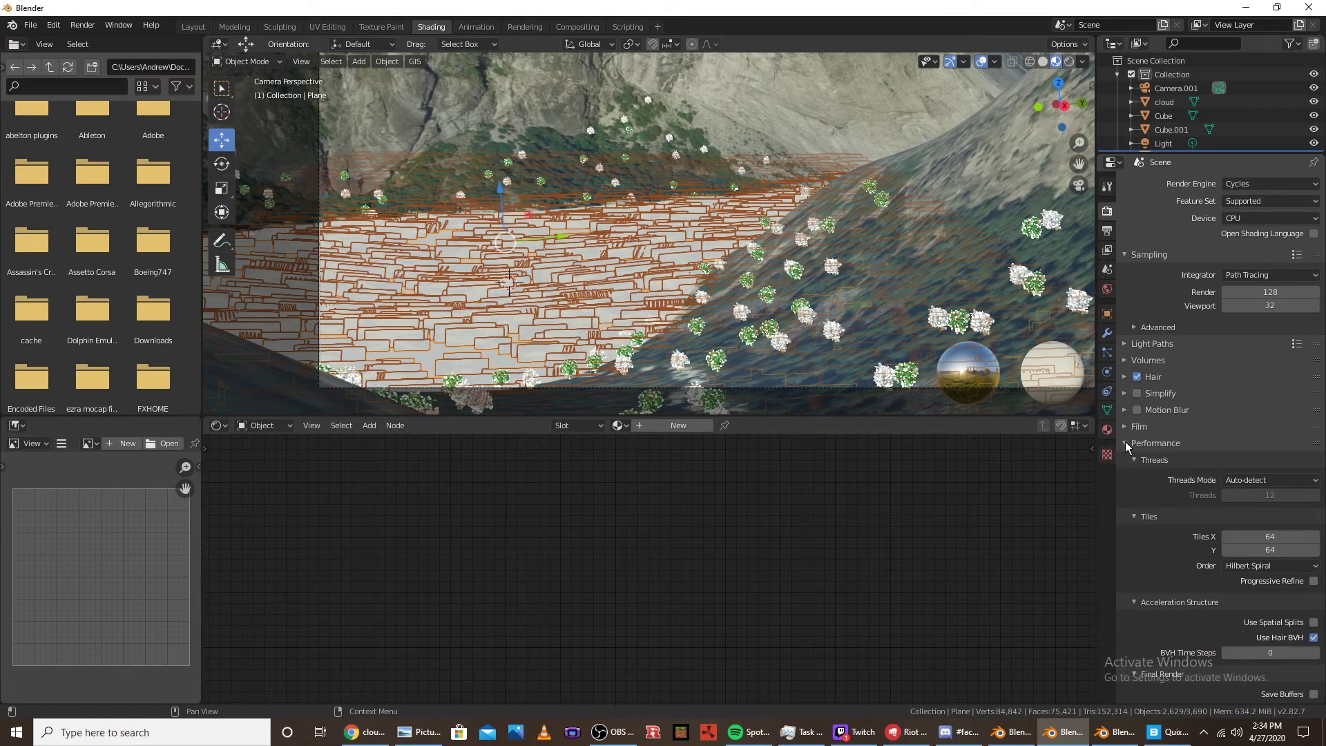
click(1124, 443)
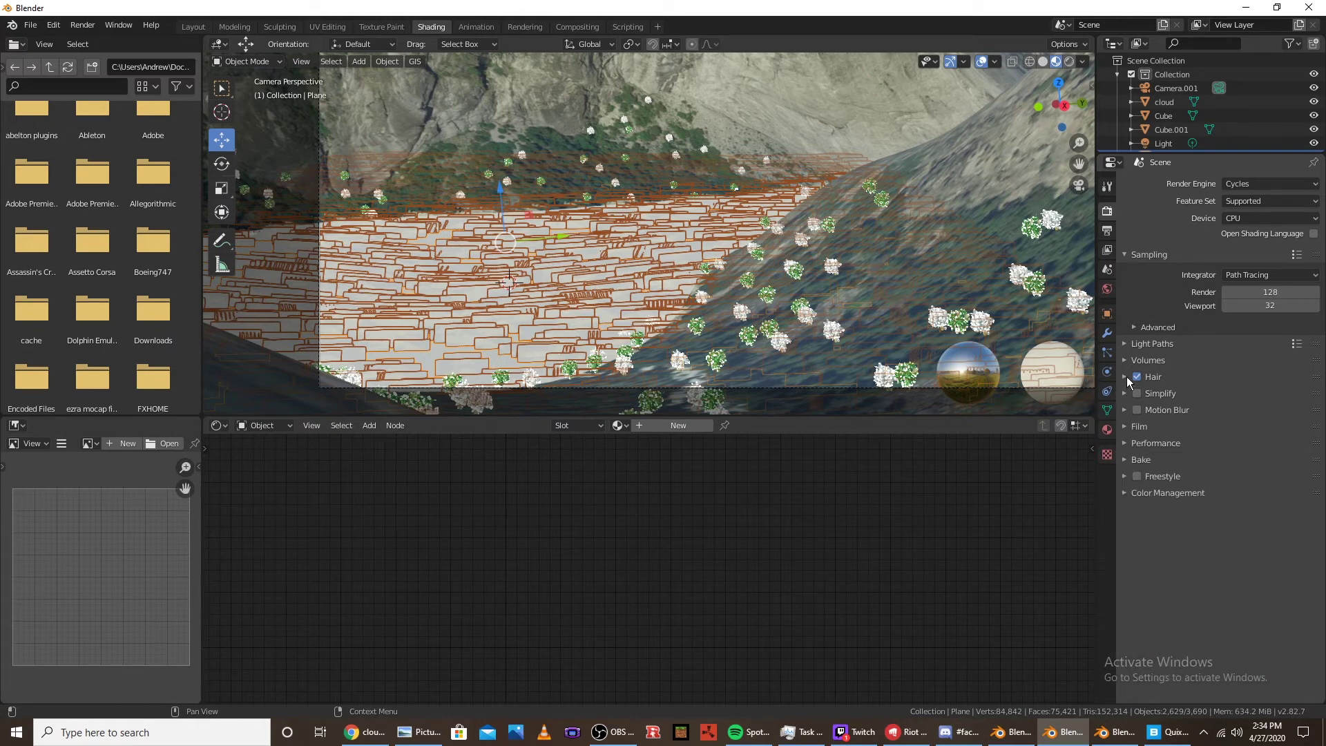
click(1125, 344)
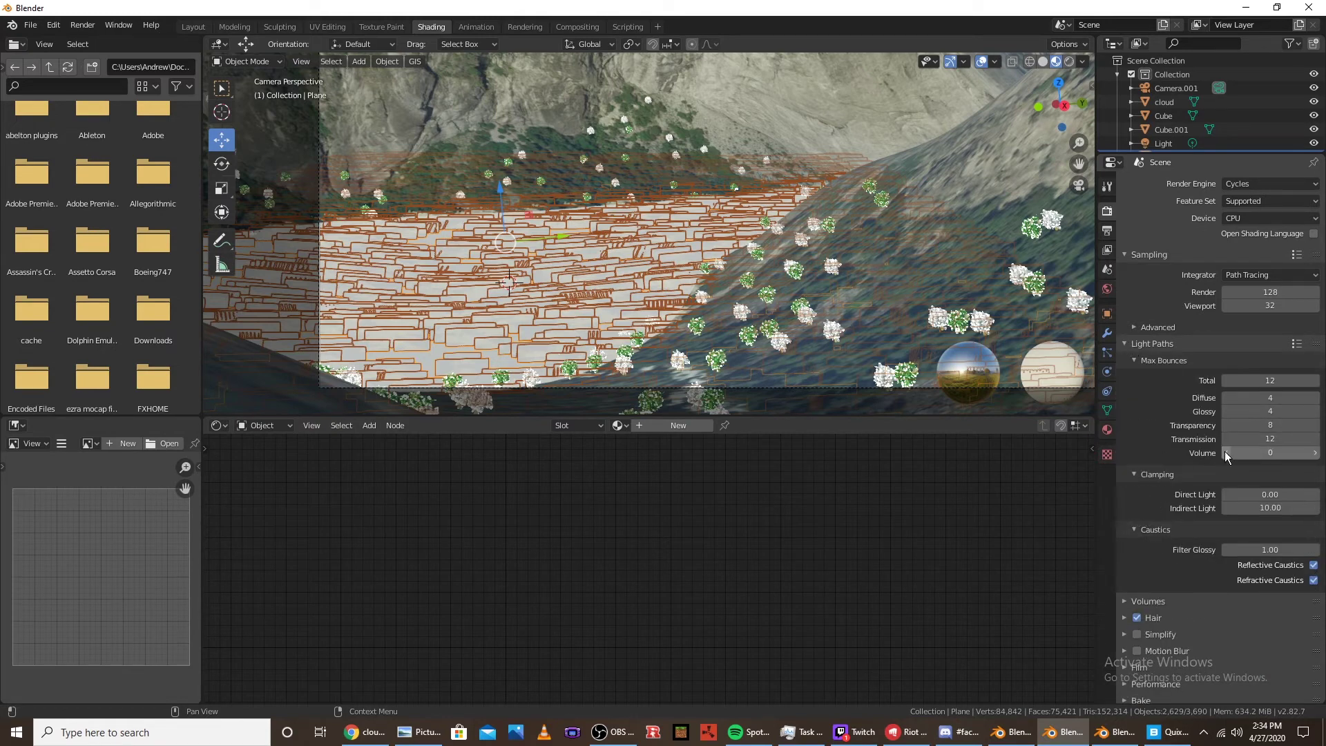
drag(1238, 425, 1320, 424)
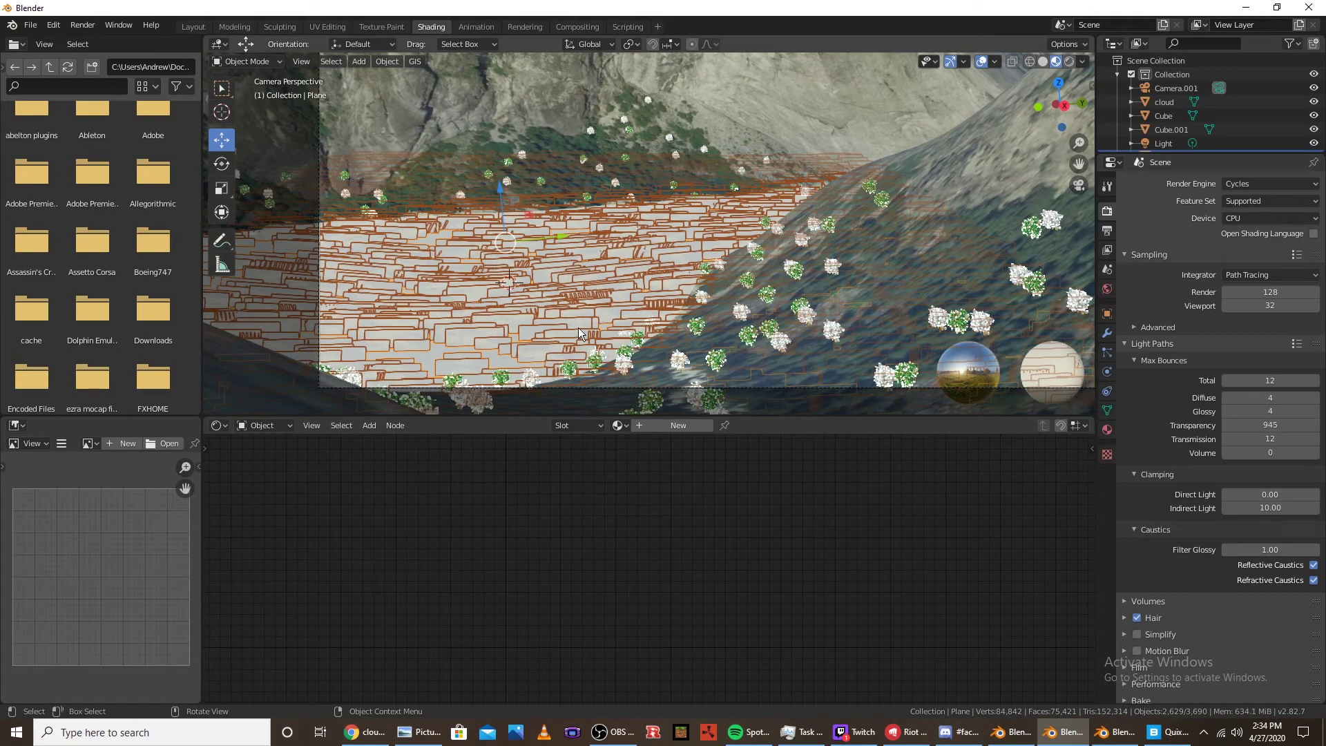
scroll(679, 366, down, 3)
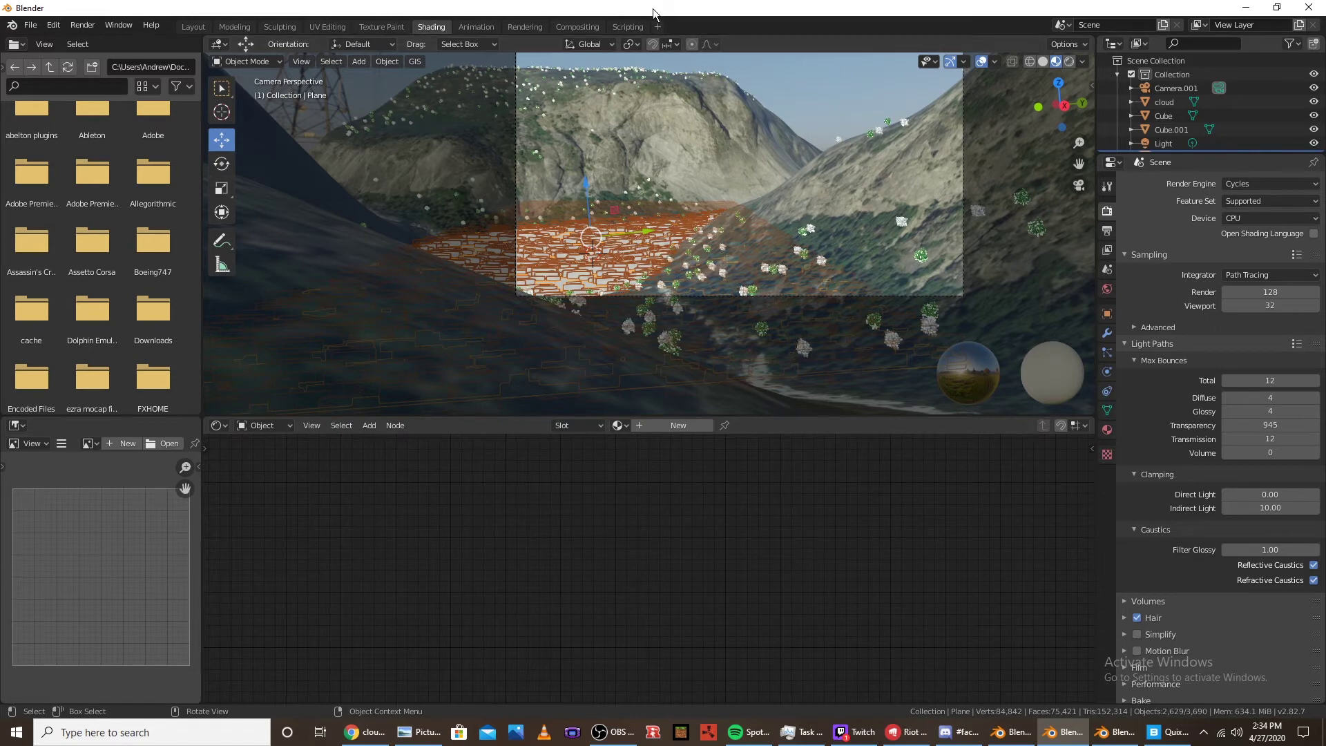
click(577, 27)
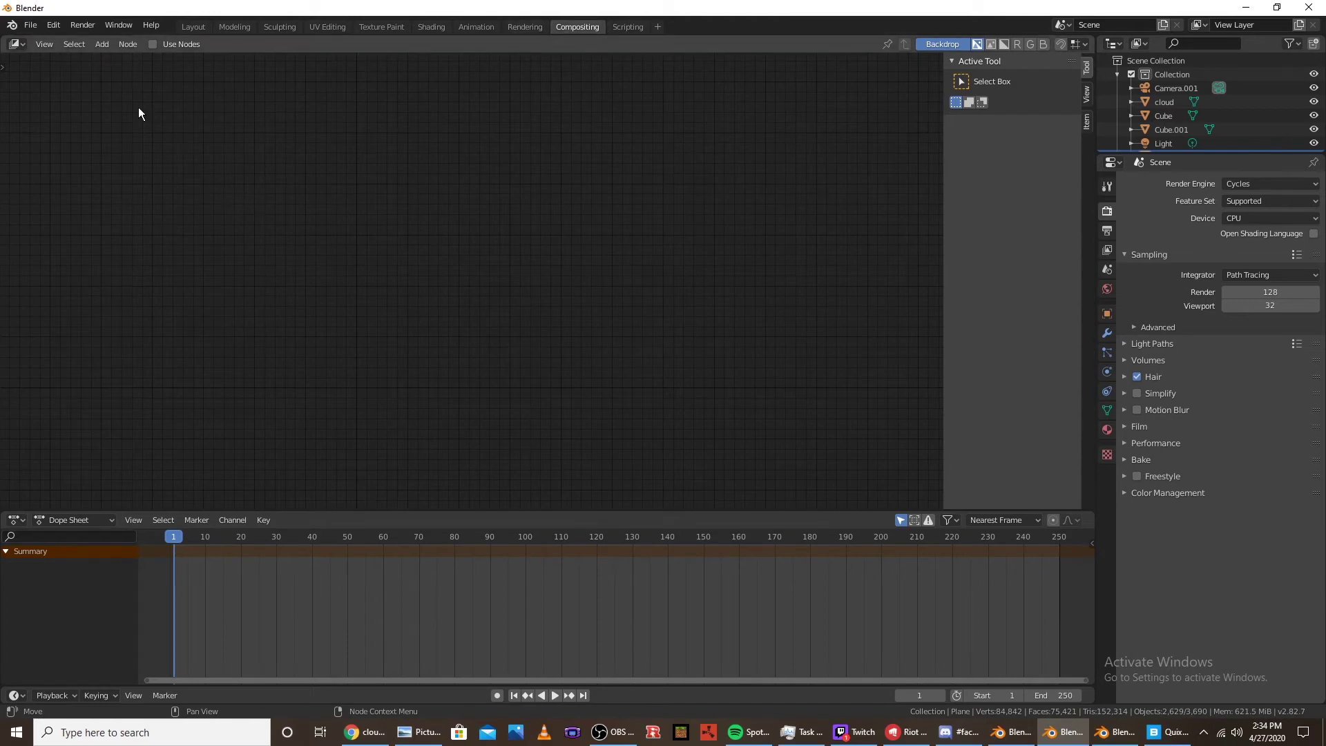
Enable Use Nodes in the compositor and spread the Render Layers and Composite nodes apart
click(160, 45)
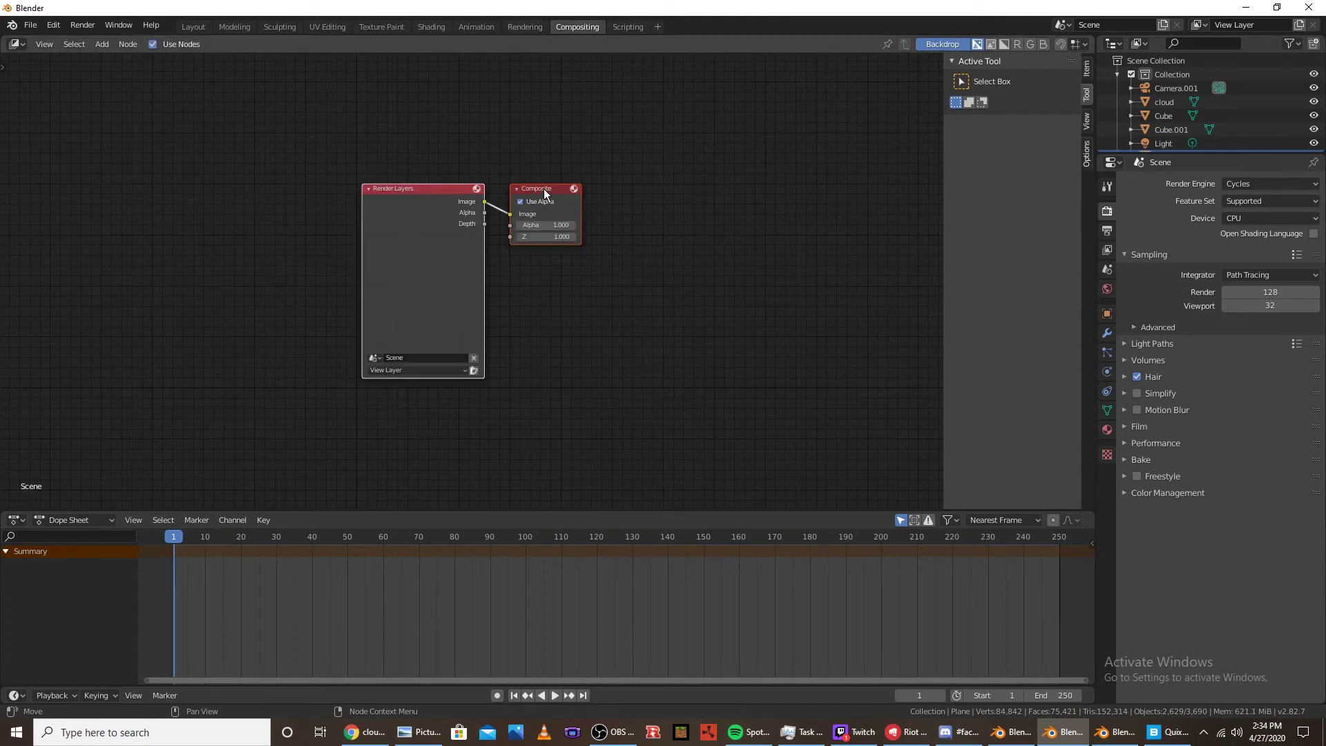
drag(532, 187, 661, 192)
drag(421, 187, 284, 172)
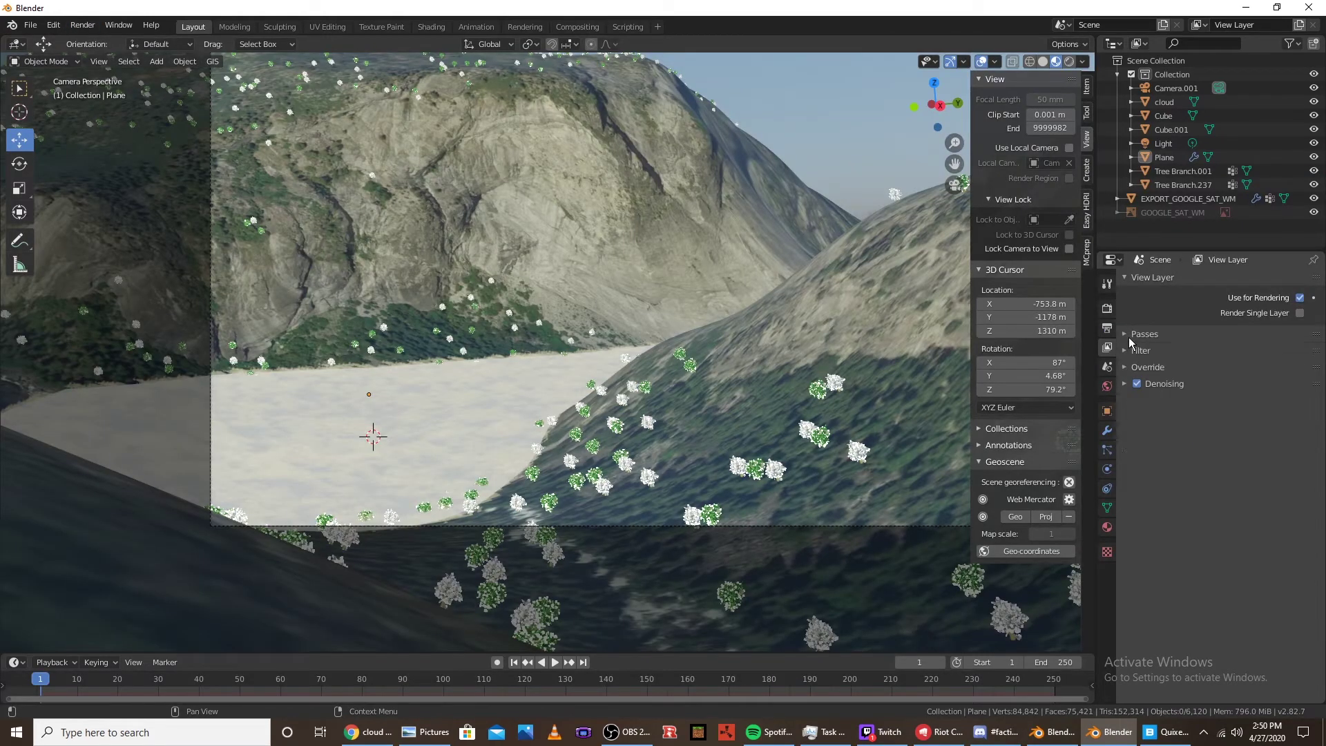
Expand the World mist pass settings and display the Mist render pass in the viewport
click(1132, 350)
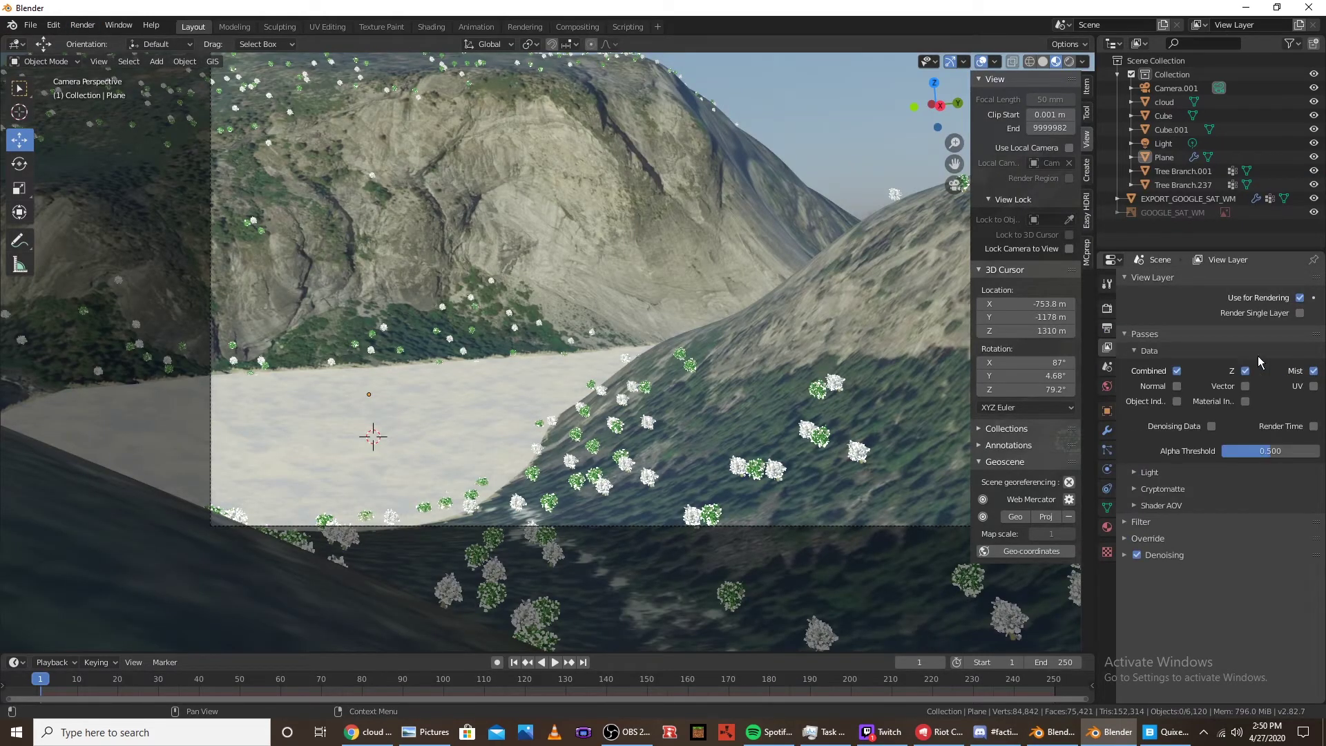
click(1107, 387)
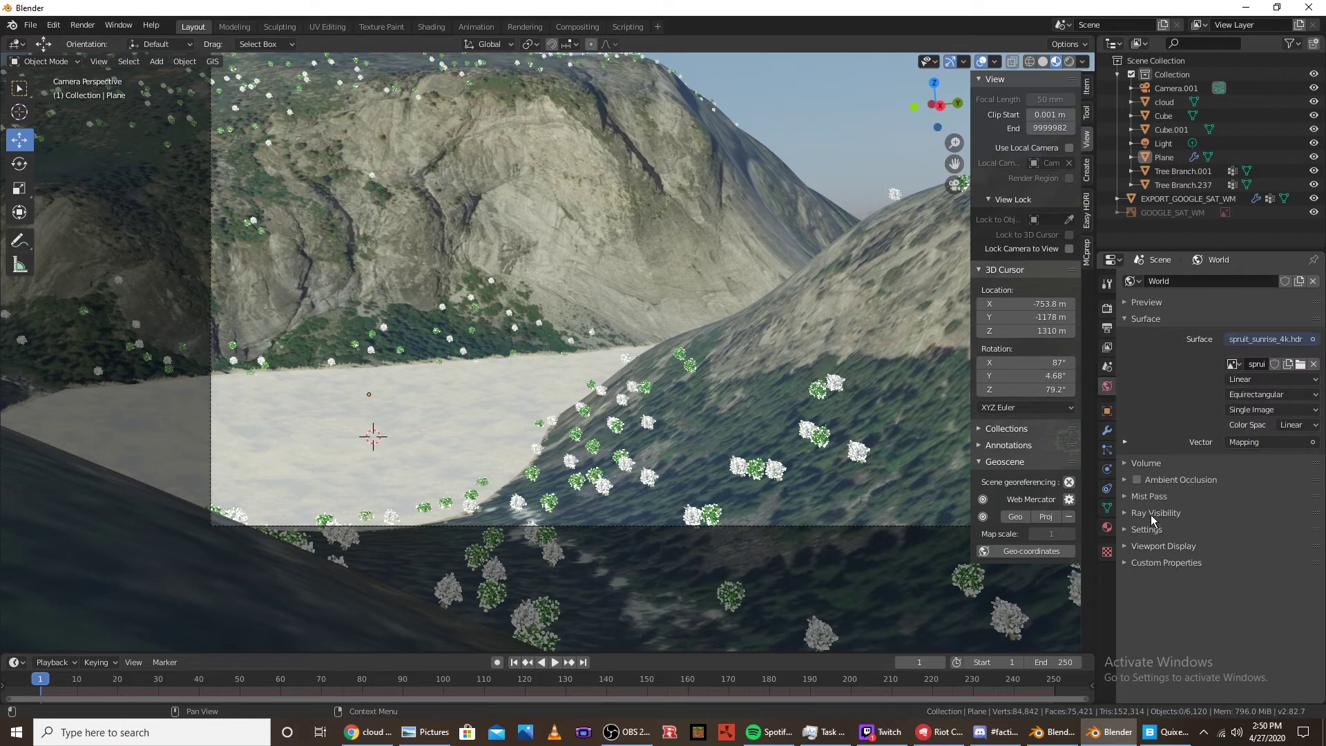
click(1136, 496)
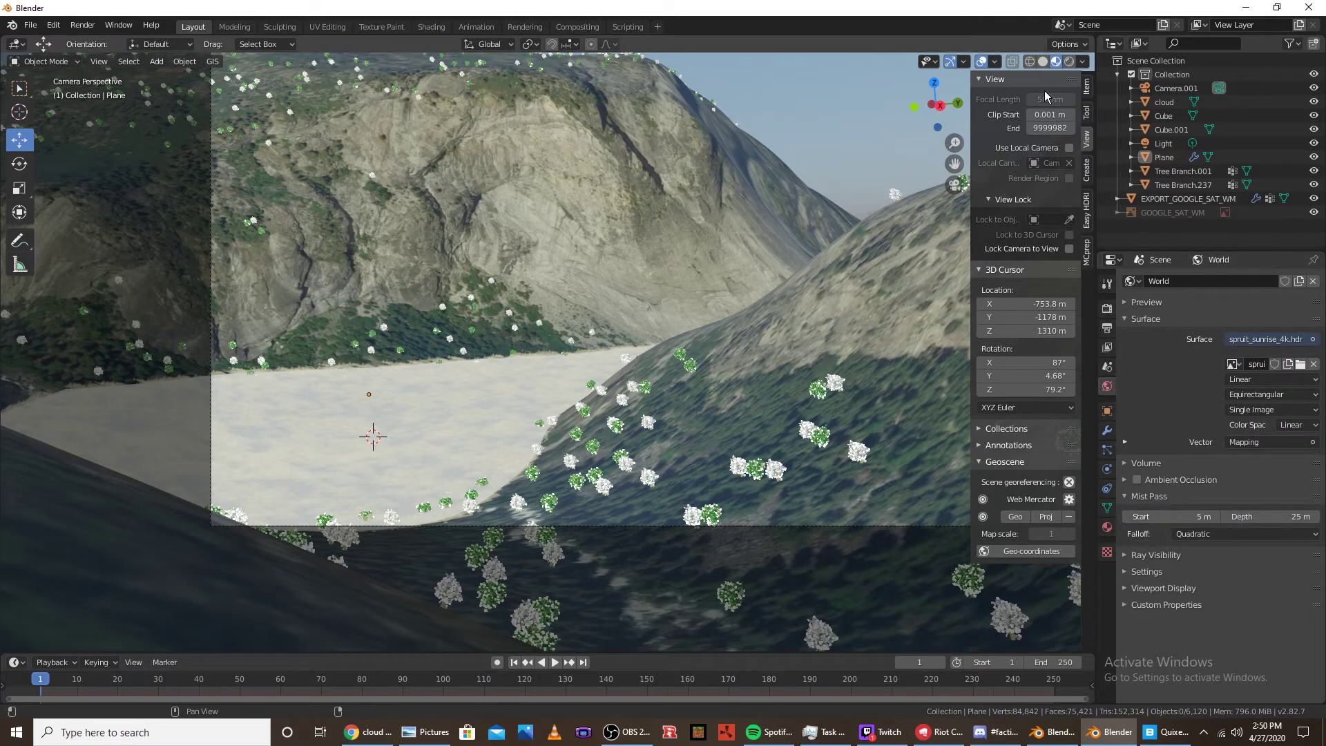
click(1070, 61)
click(1037, 60)
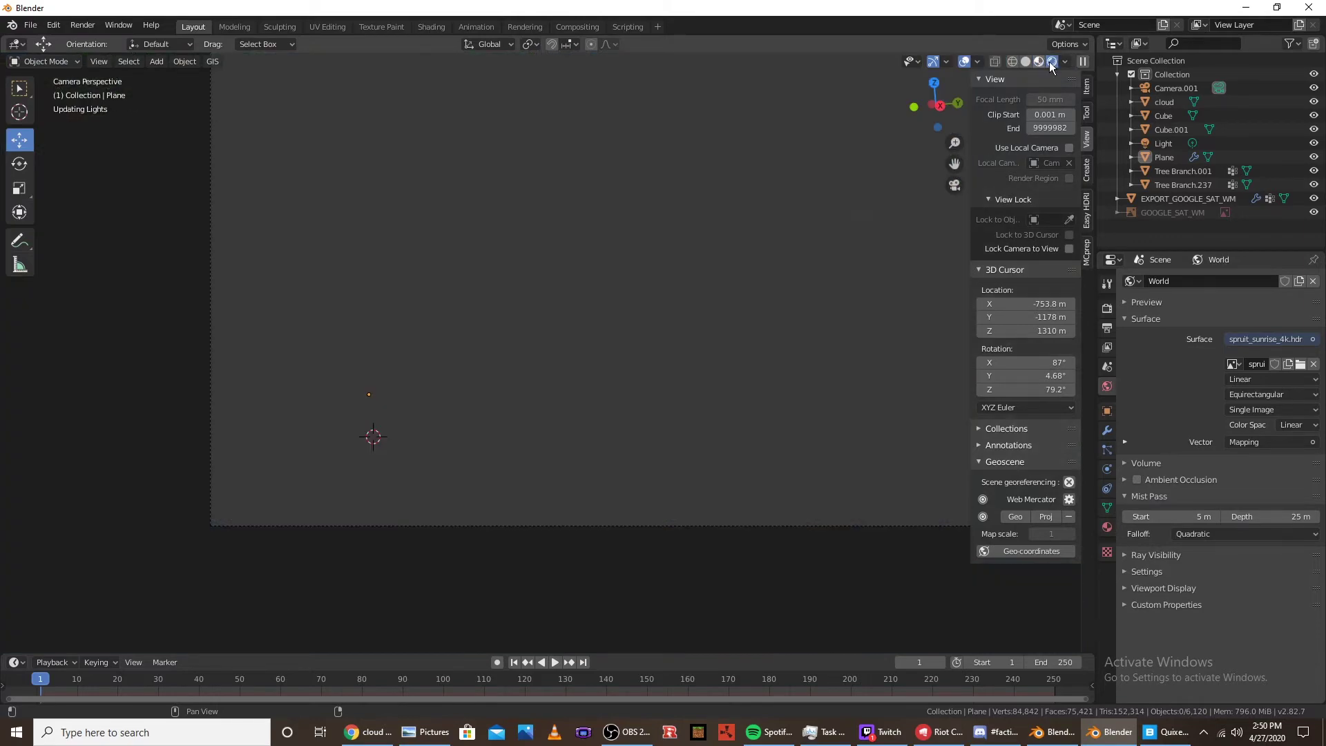
click(1084, 62)
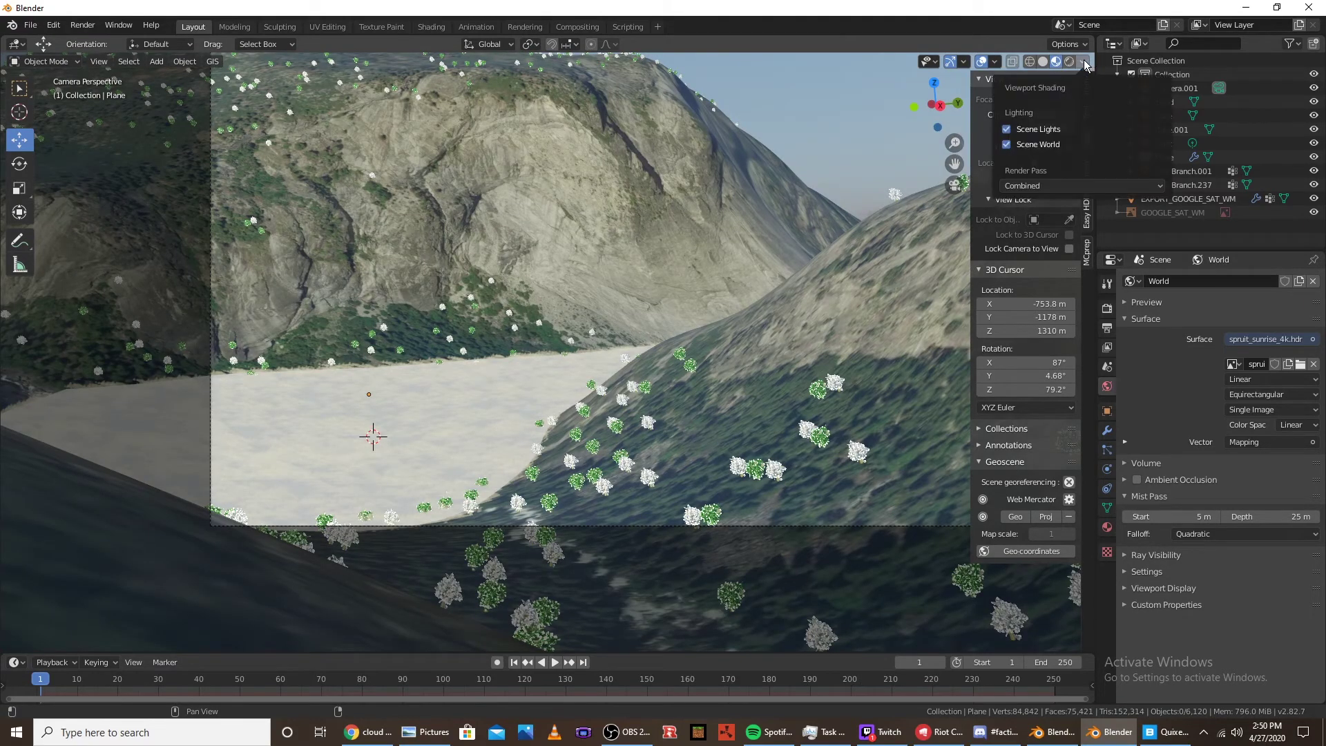
click(1042, 184)
click(1013, 246)
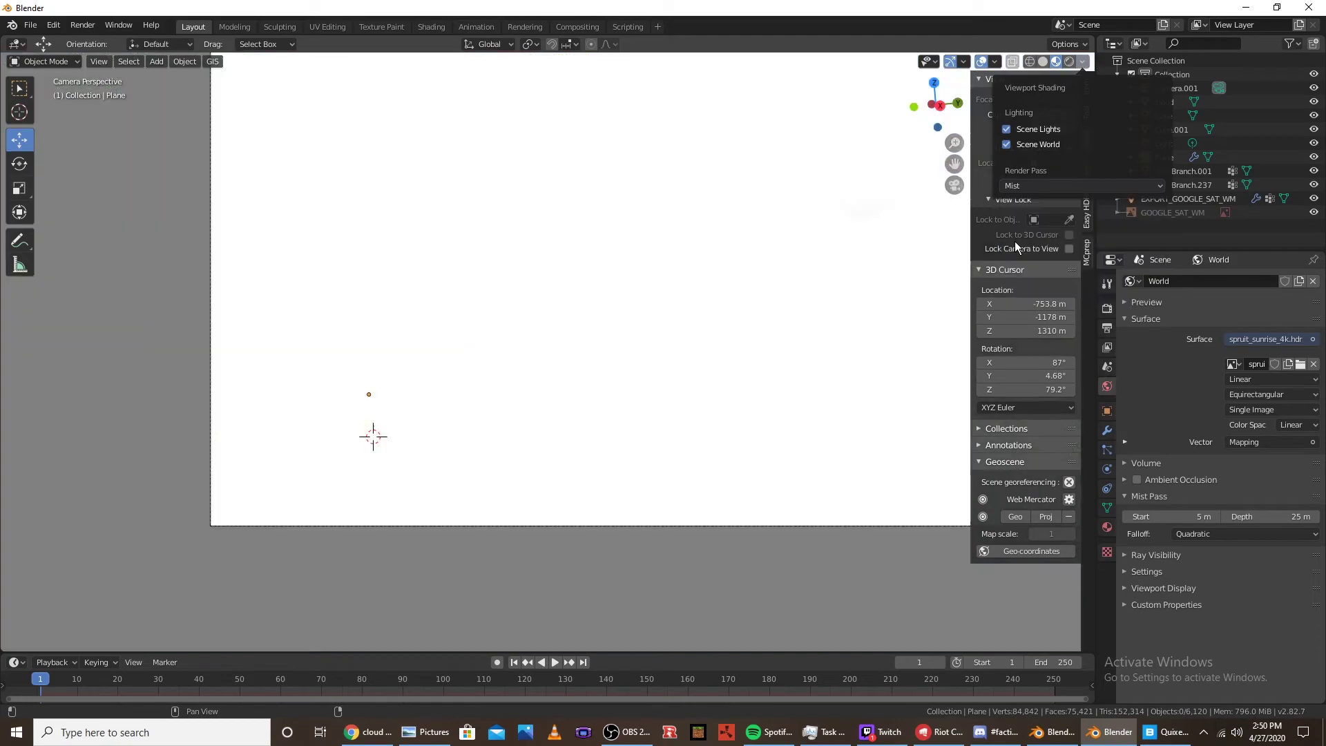
Set the mist depth to 4354 m and render the current frame
drag(1298, 516, 1325, 517)
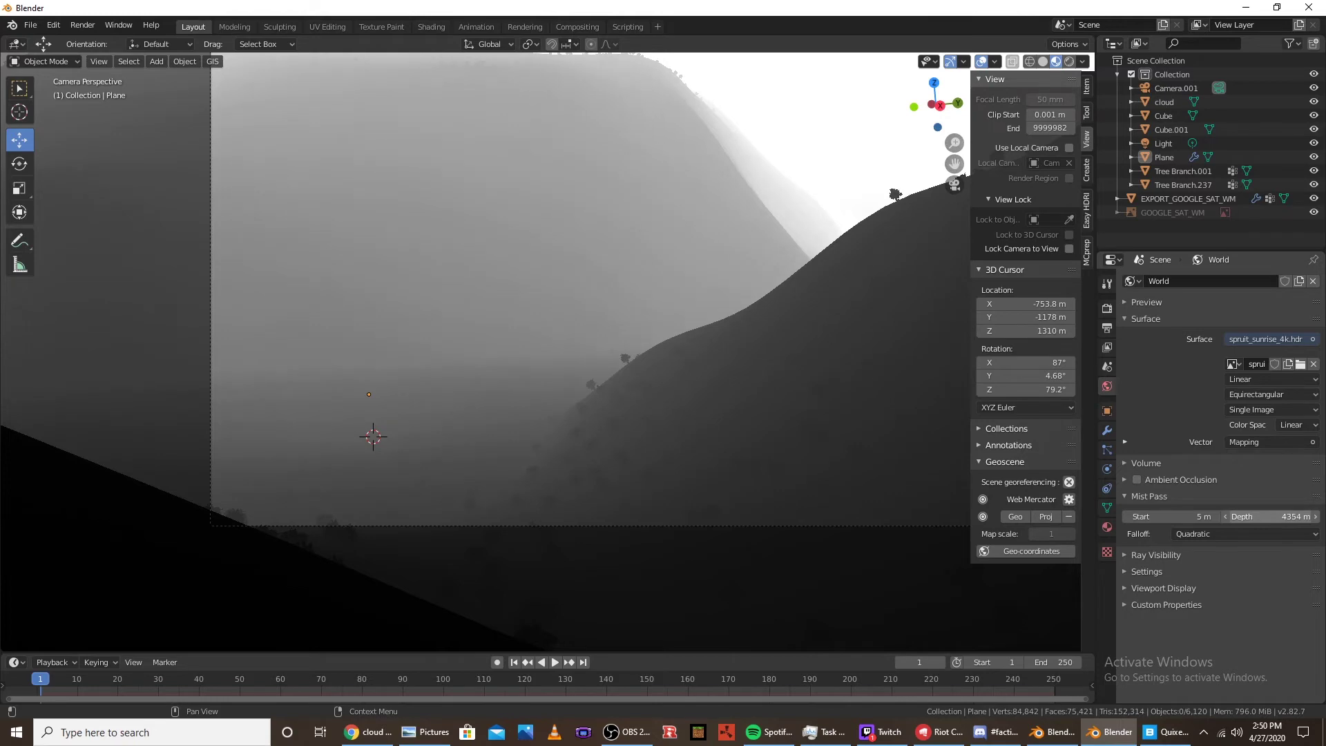
drag(1325, 517, 1325, 517)
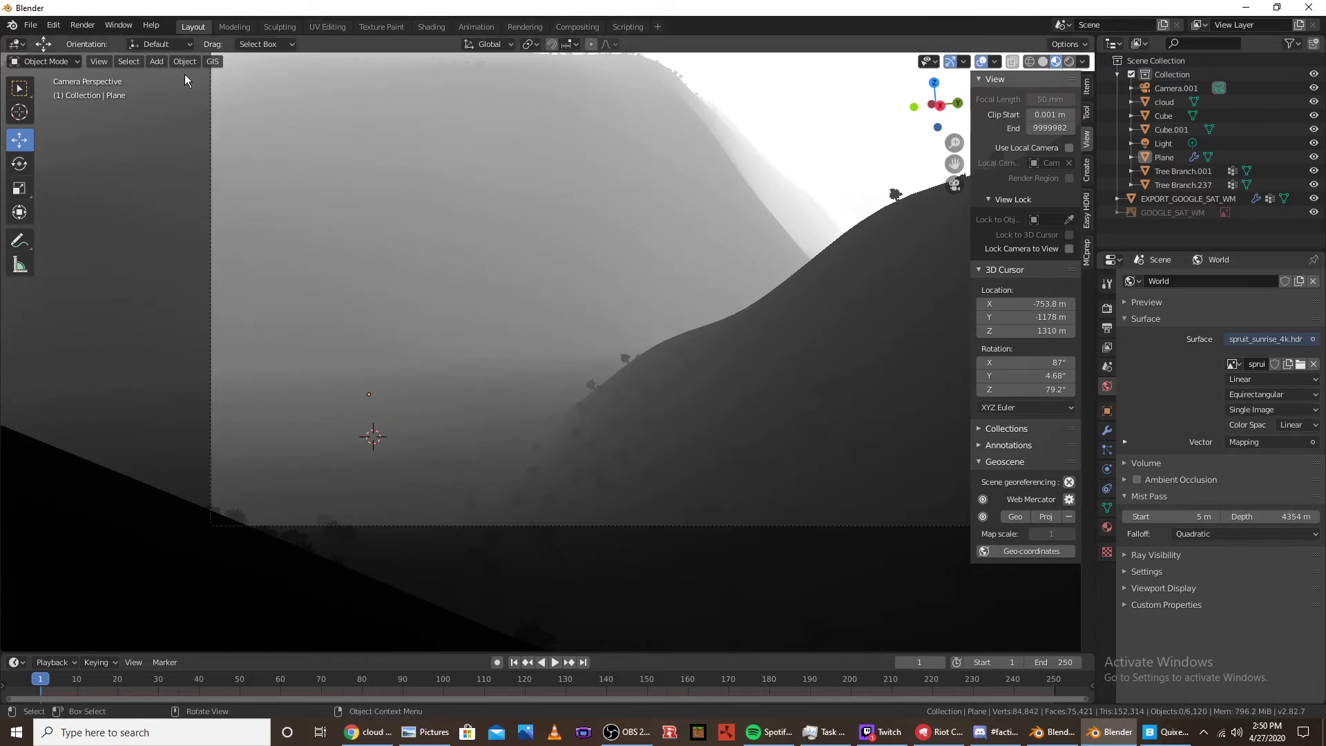
click(83, 24)
click(94, 40)
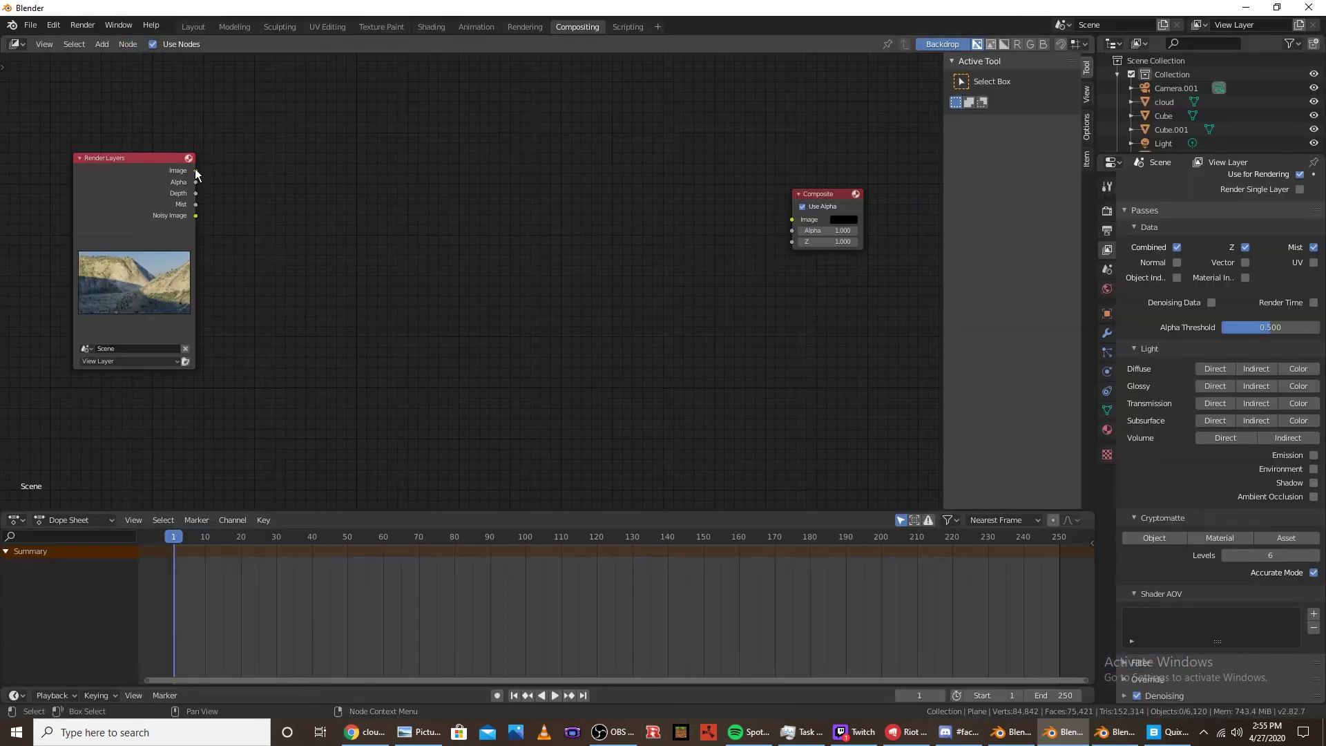
Connect the rendered image to the Composite output and add a Viewer node below it
drag(197, 170, 789, 219)
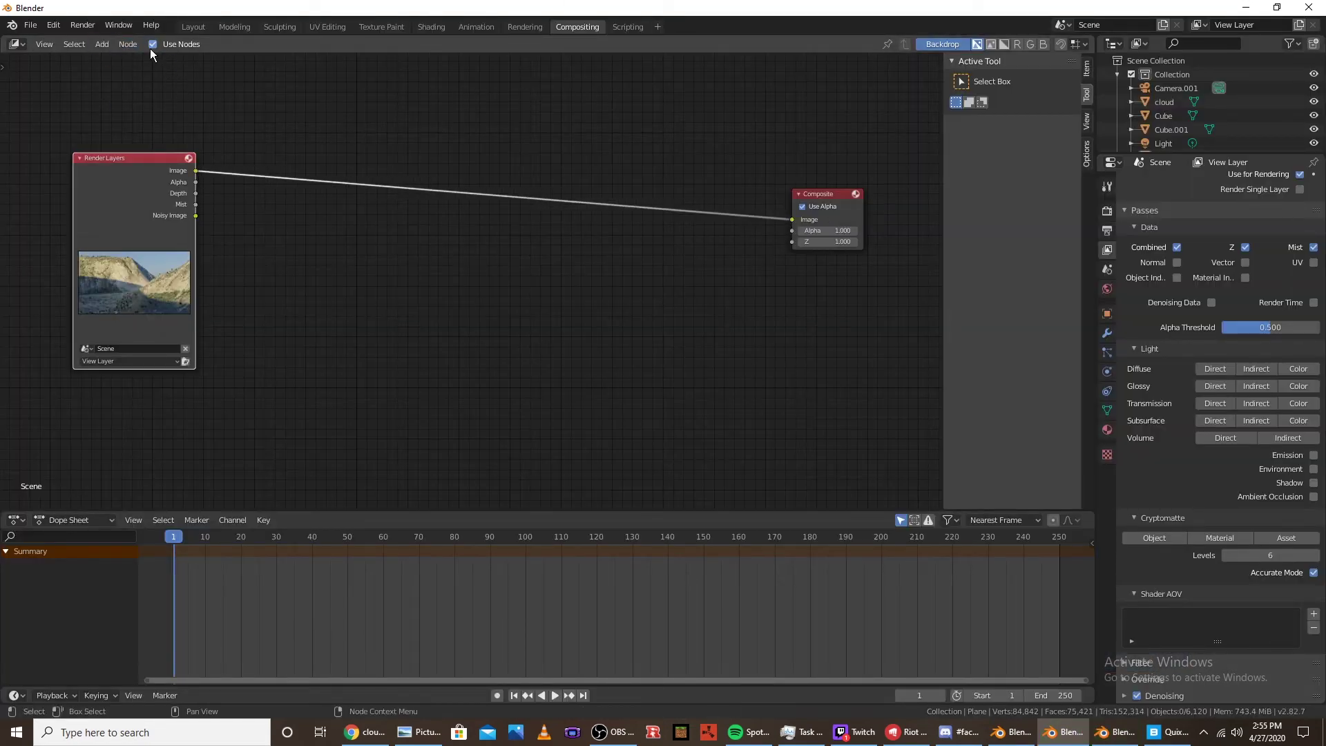
drag(130, 156, 343, 181)
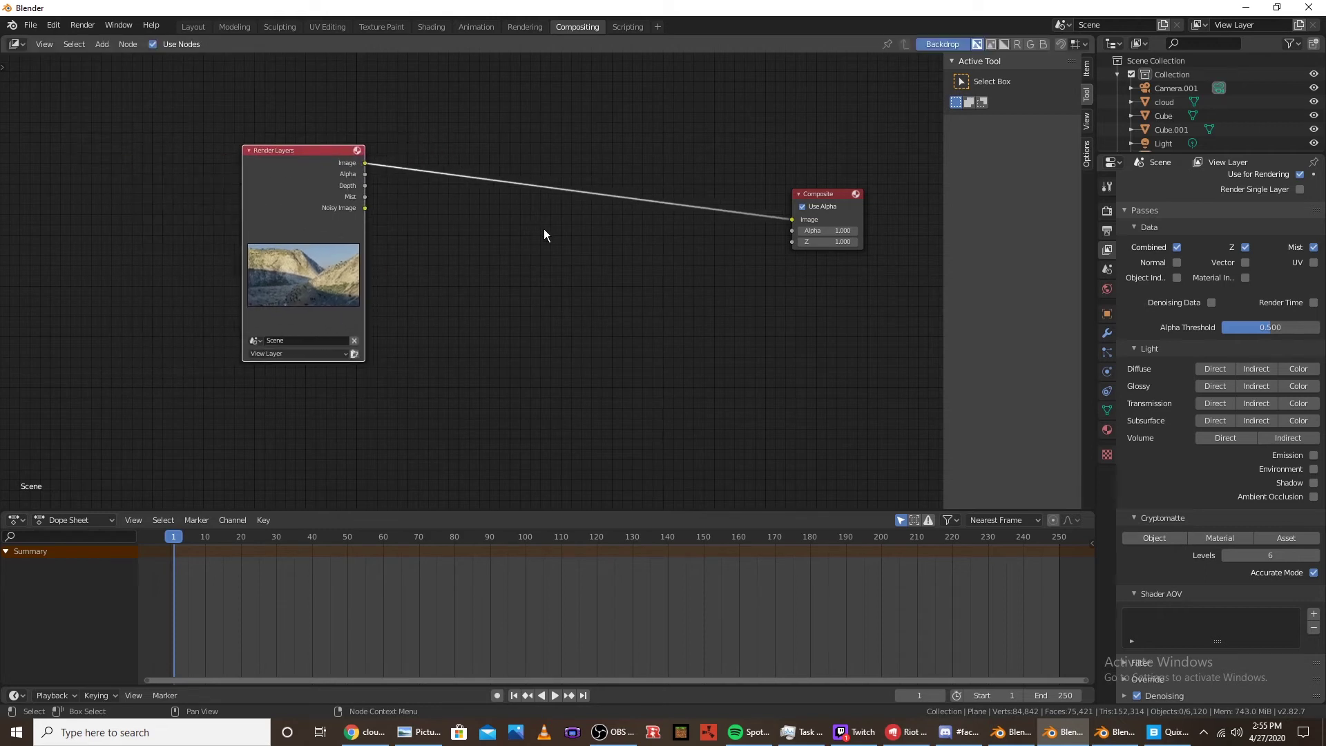
key(shift+a)
text(view)
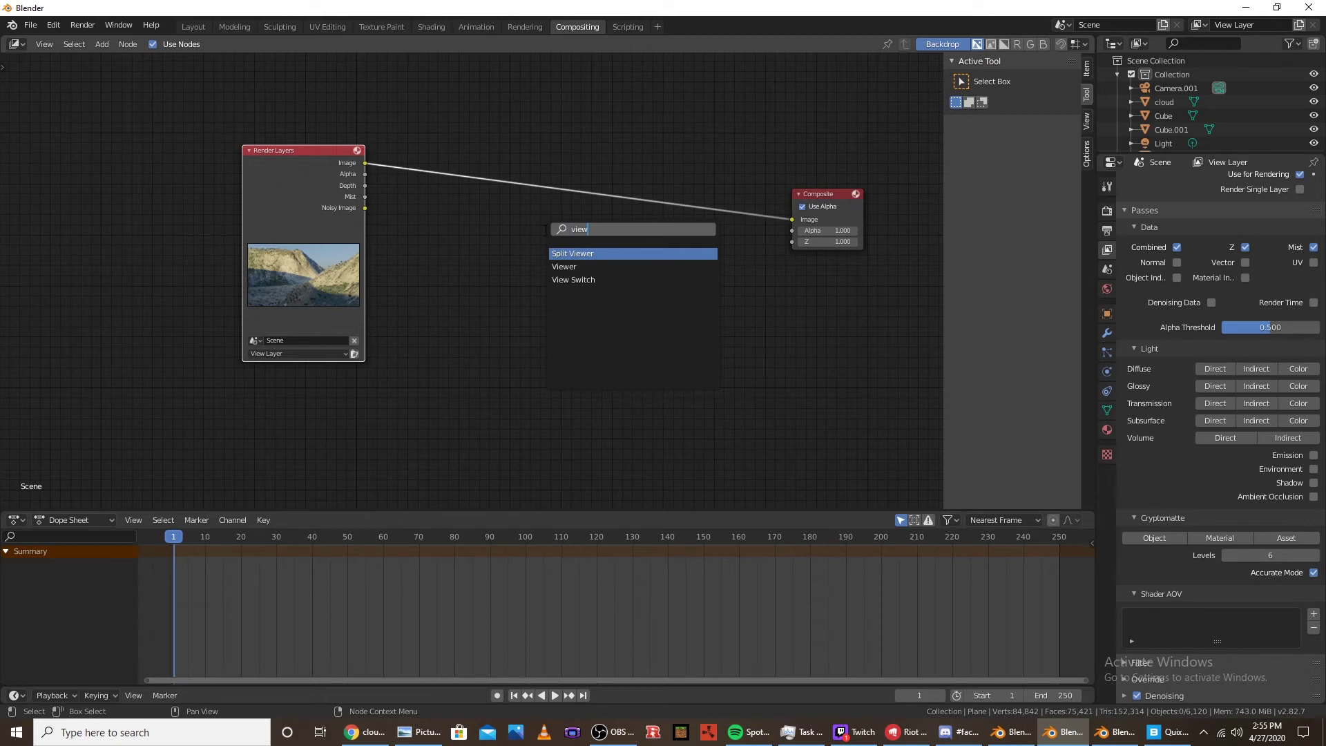
key(Down)
key(Return)
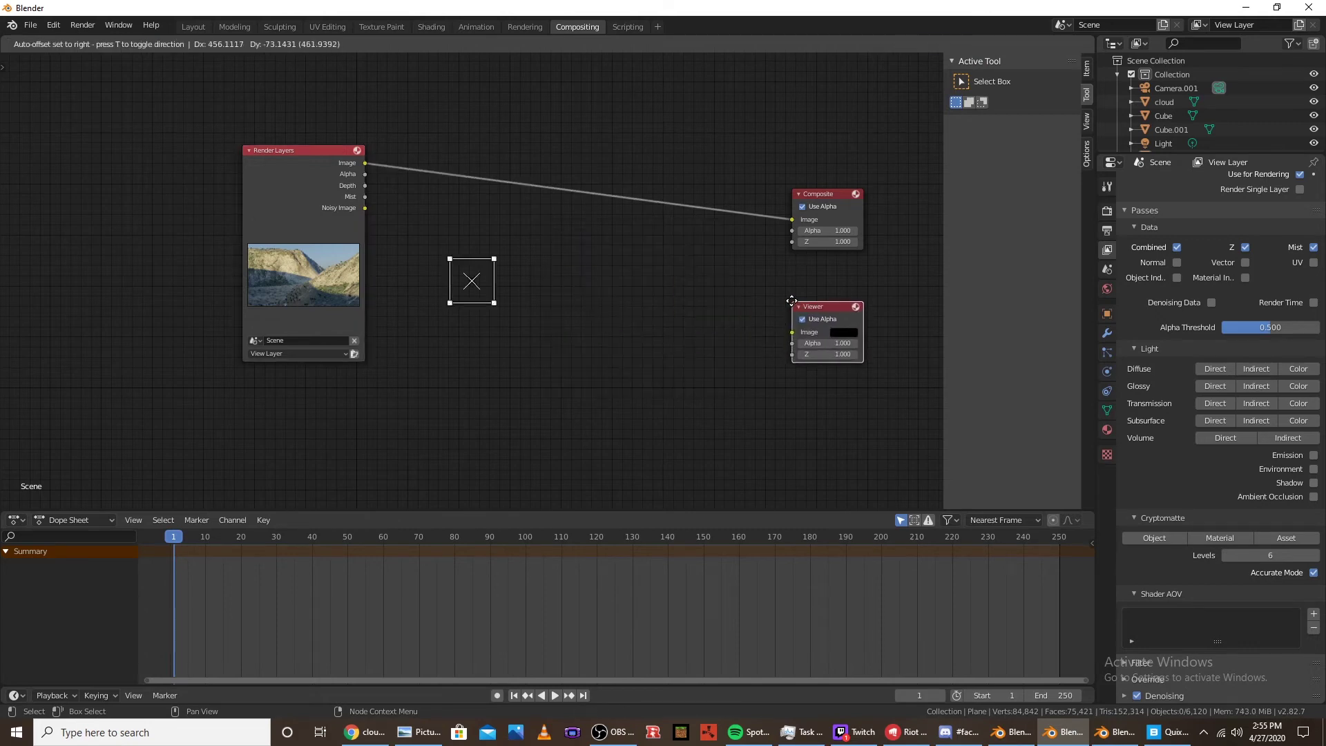
click(635, 292)
Insert a Mix node fed by the Mist pass, route it to the Viewer, and lower Fac to 0.117
key(shift+a)
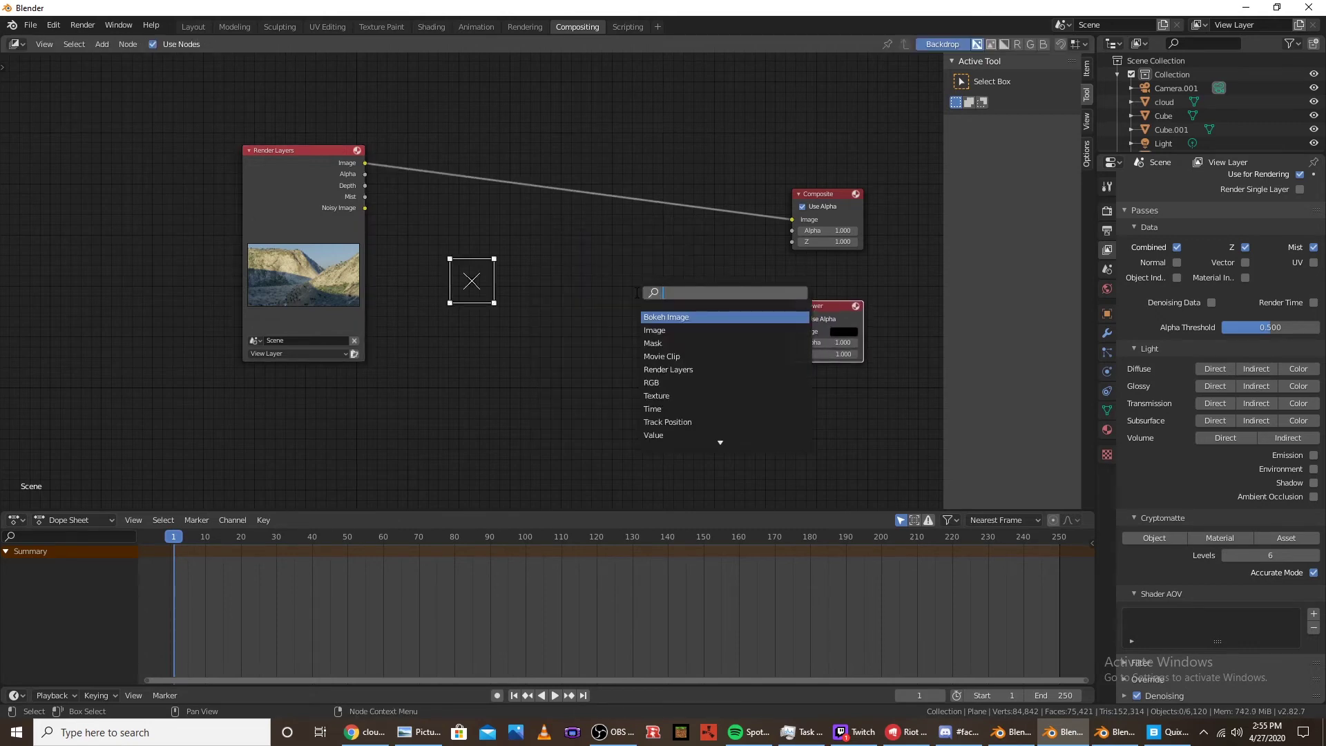
text(mix)
key(Return)
click(615, 231)
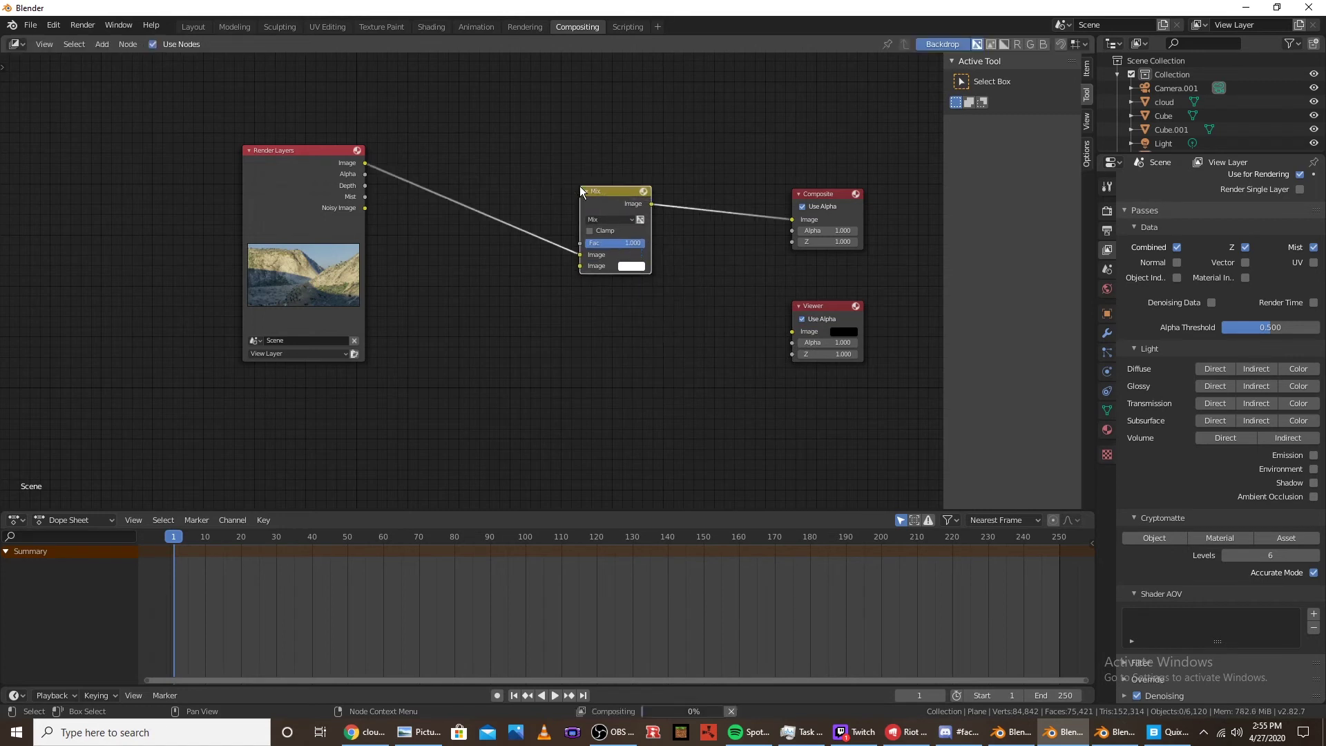
drag(366, 200, 583, 265)
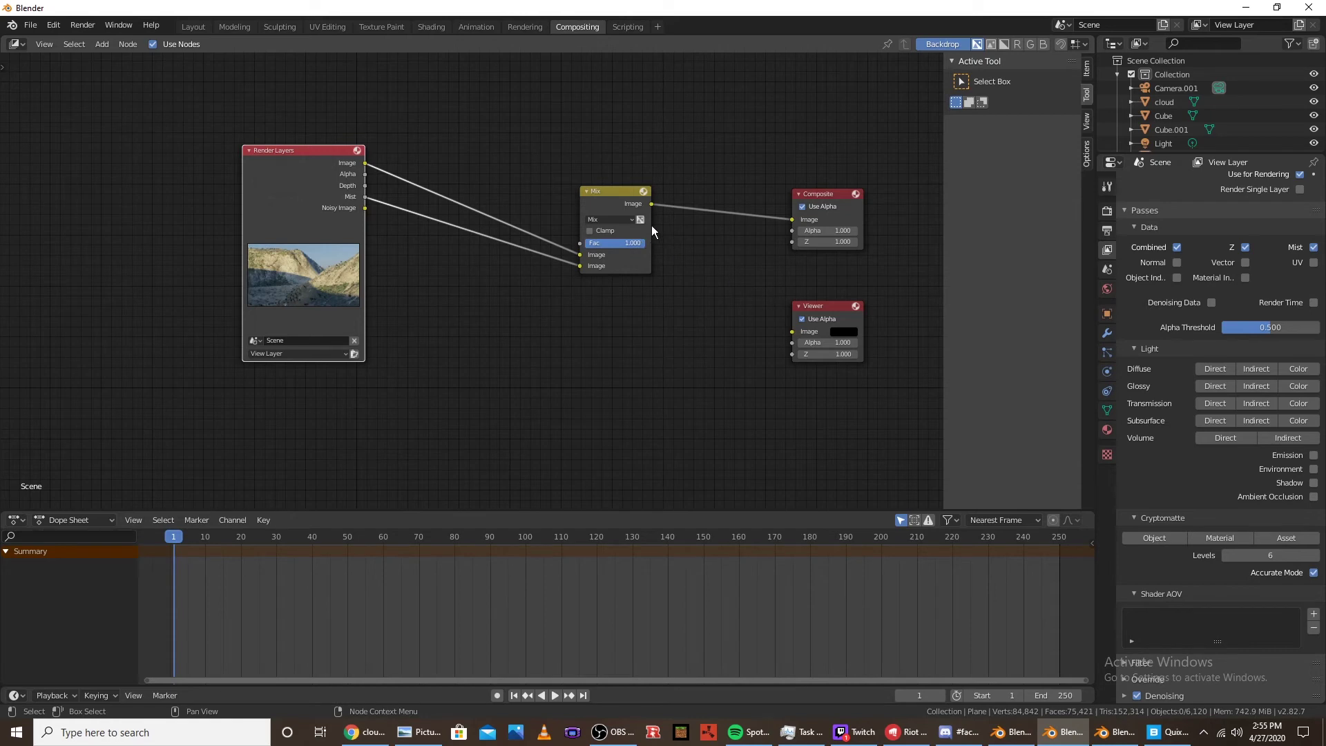
drag(651, 204, 790, 329)
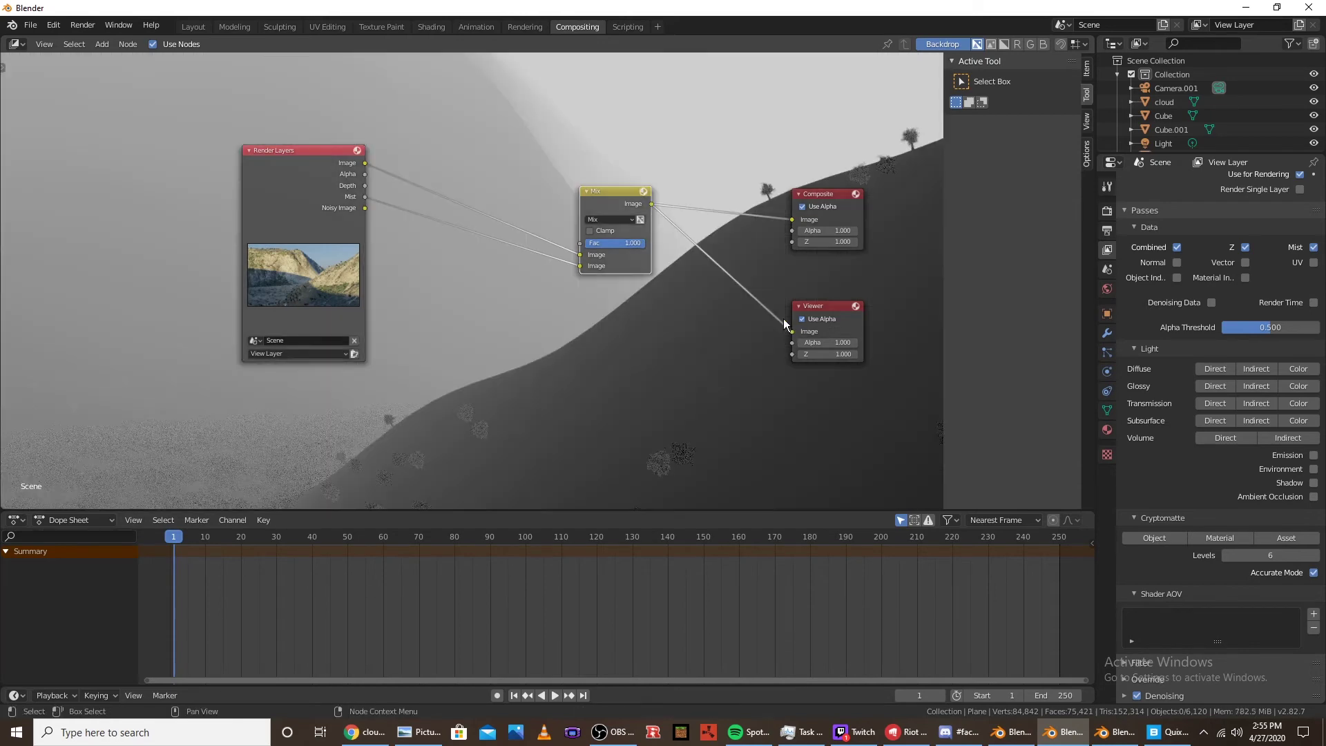
drag(635, 243, 591, 243)
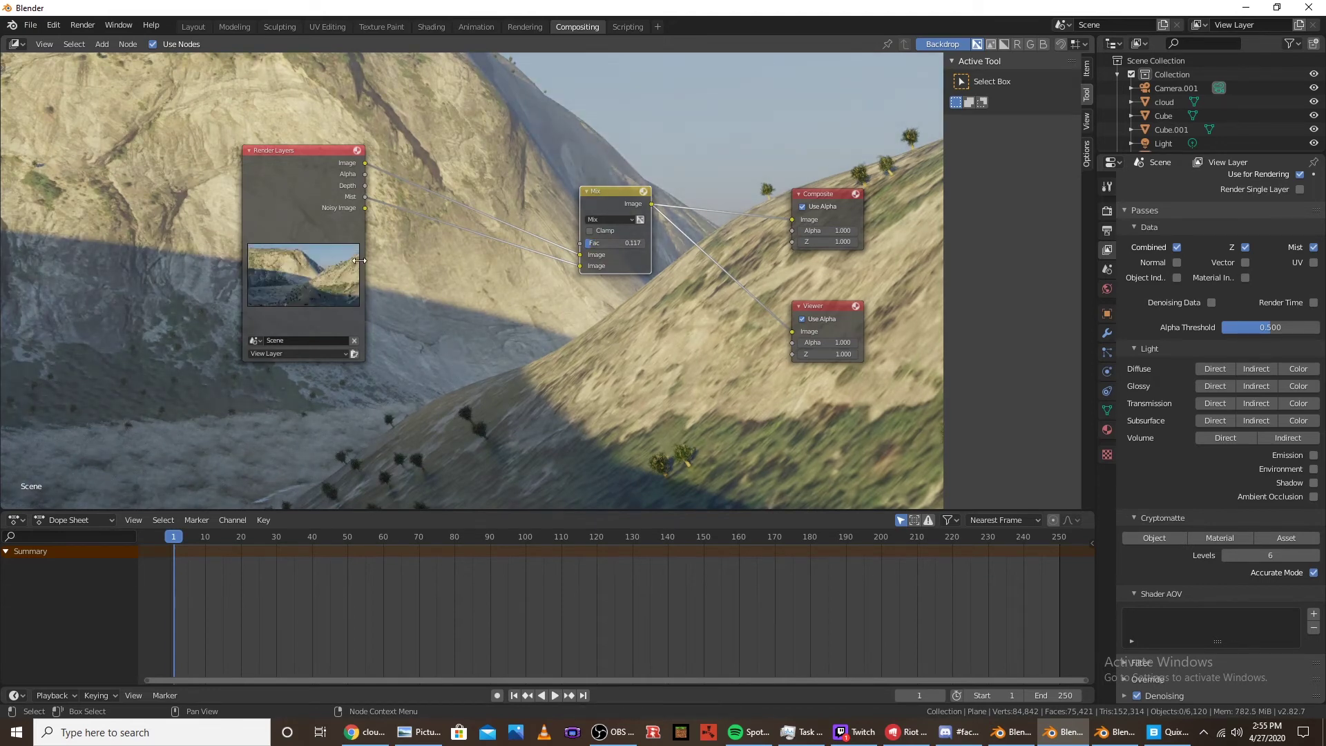
Pan the node view and drag the Mix node's factor down to 0.000
middle_drag(546, 113, 538, 145)
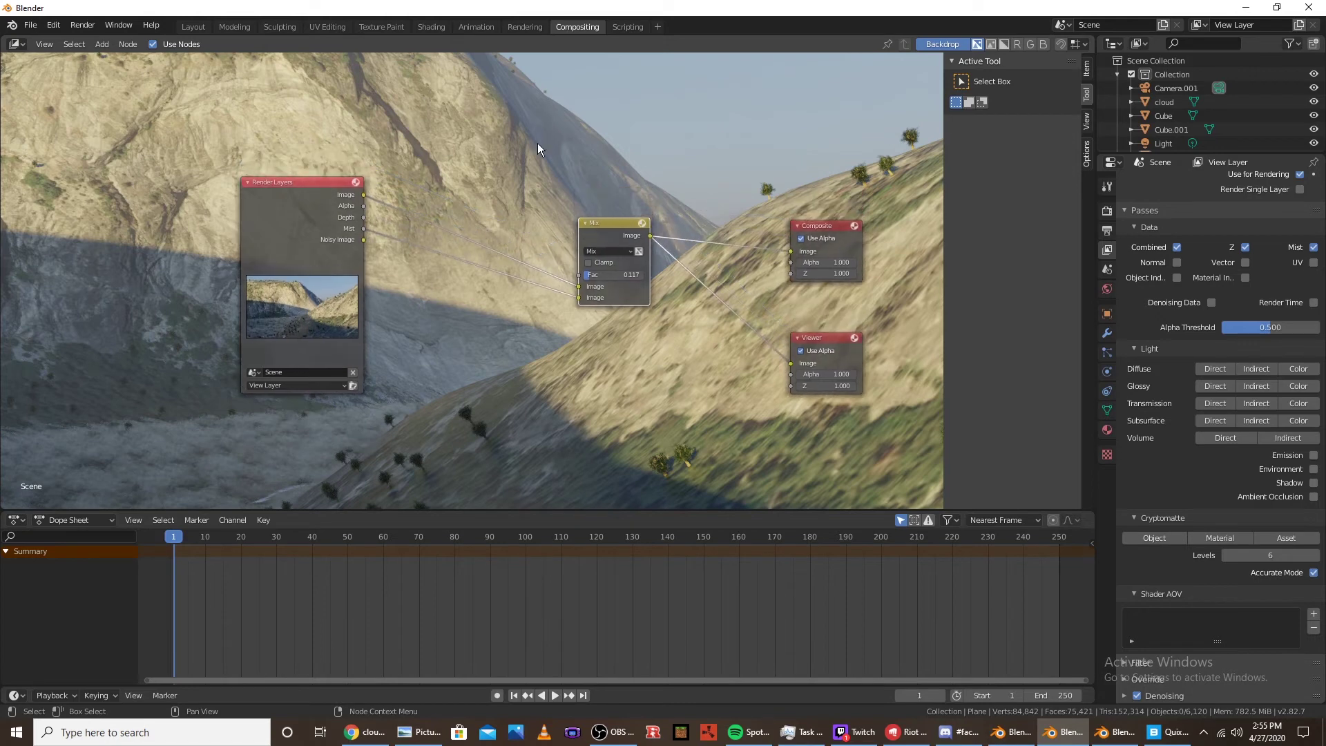
drag(592, 274, 584, 279)
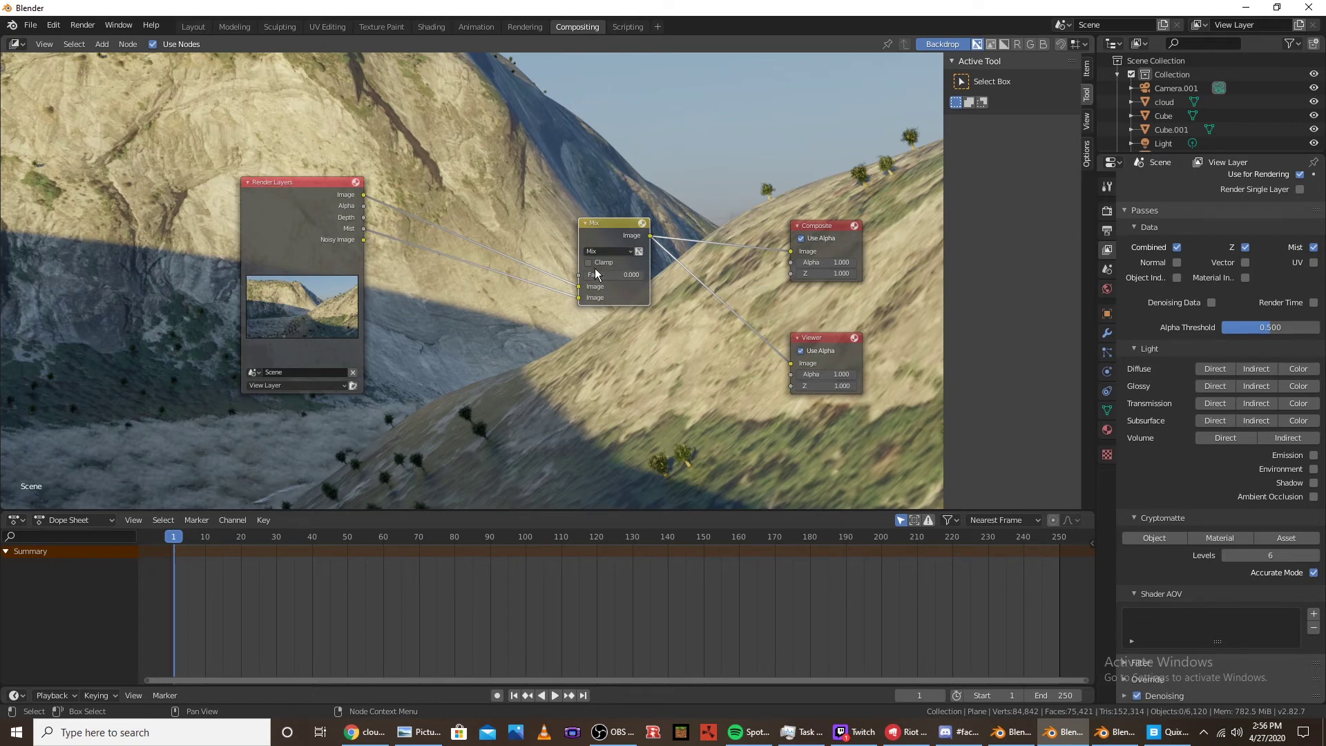
Add a ColorRamp node onto the Mist-to-Mix link
key(shift+a)
click(545, 387)
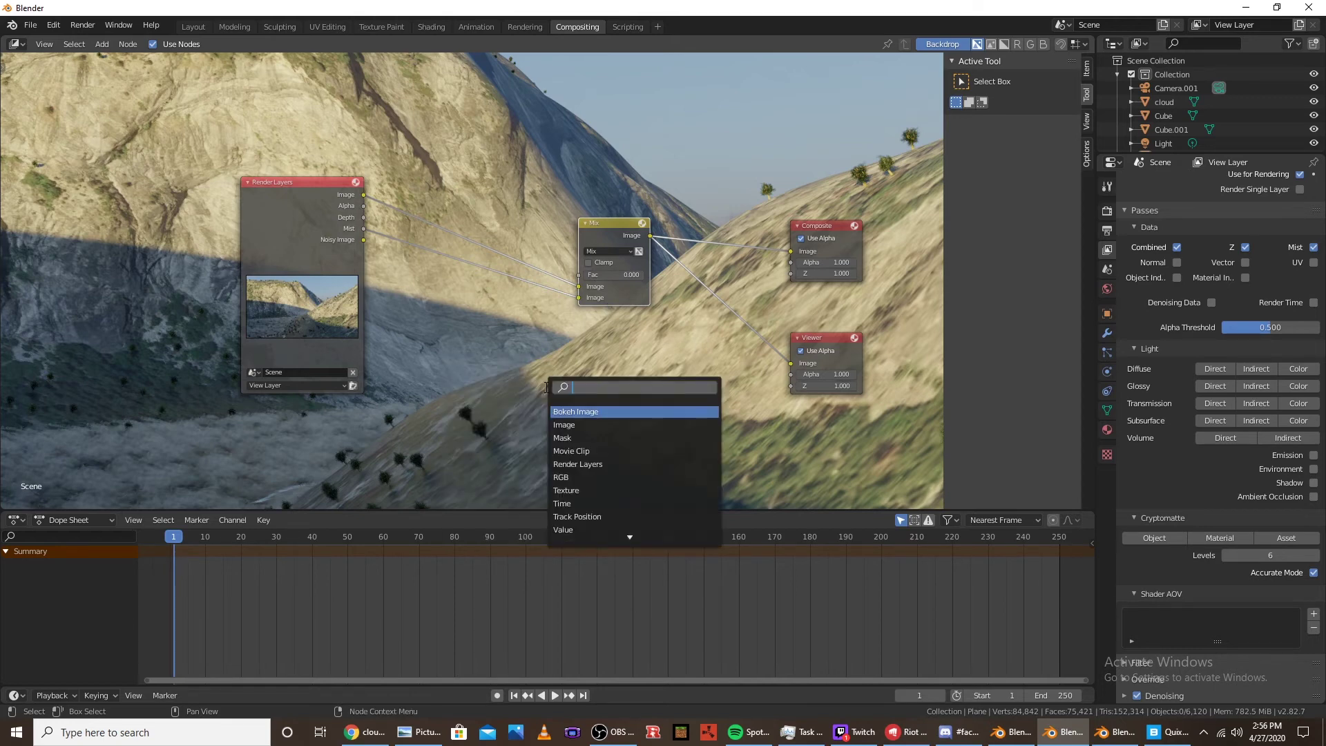
text(colo)
key(Down)
key(Down)
key(Return)
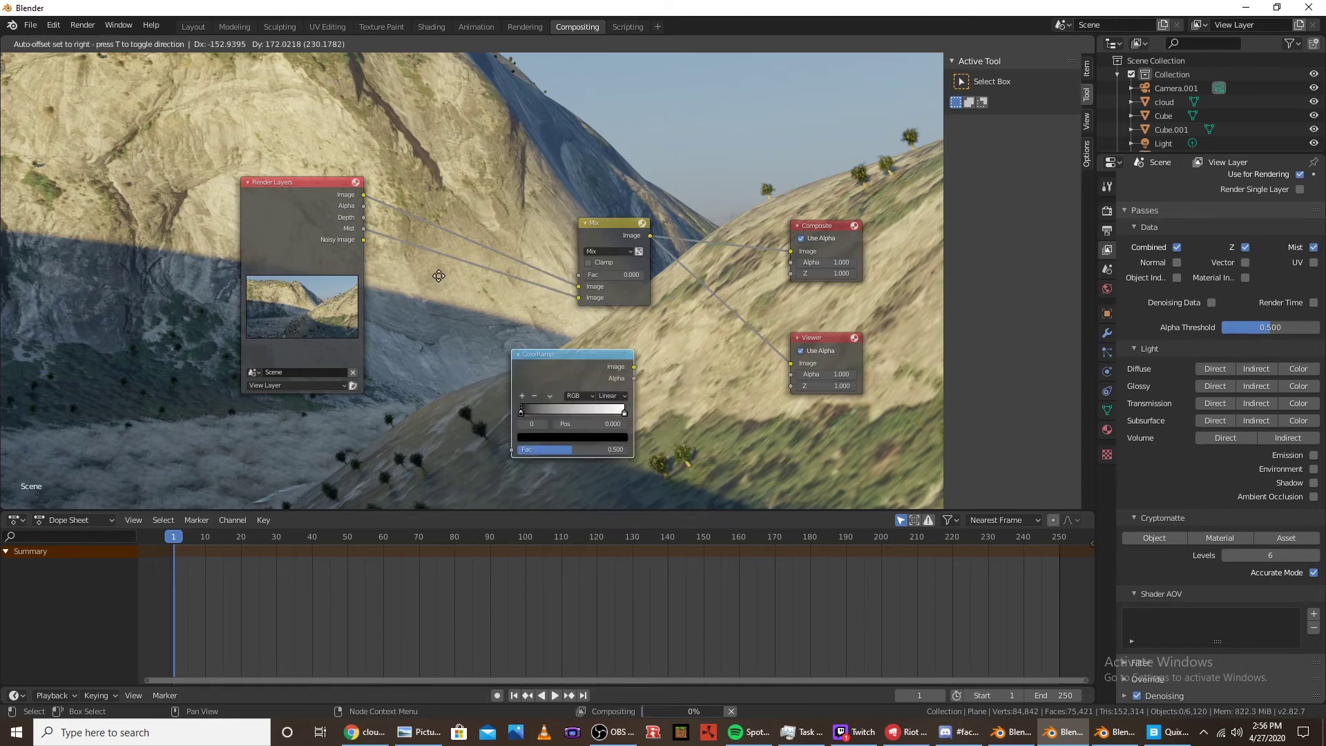
click(406, 265)
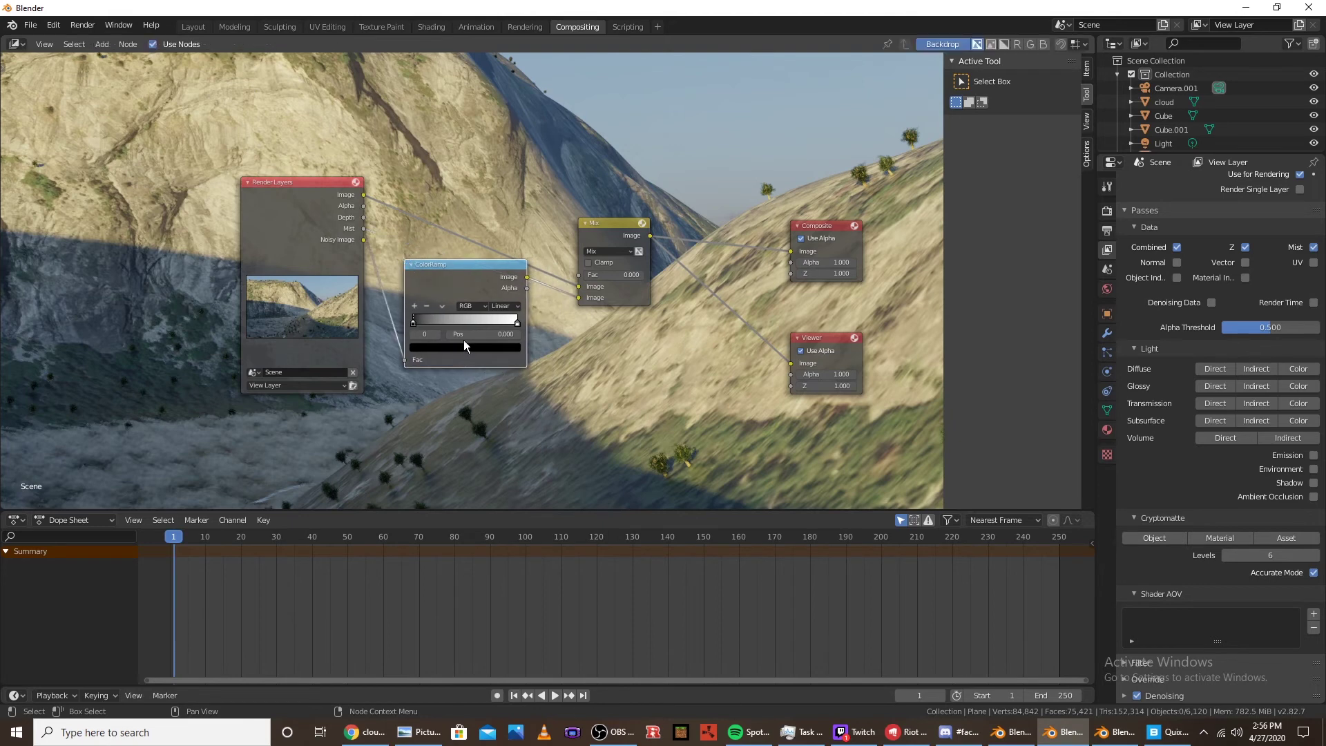
Eyedrop the light blue sky into the ramp's white stop and raise Mix factor to about 0.225
click(517, 323)
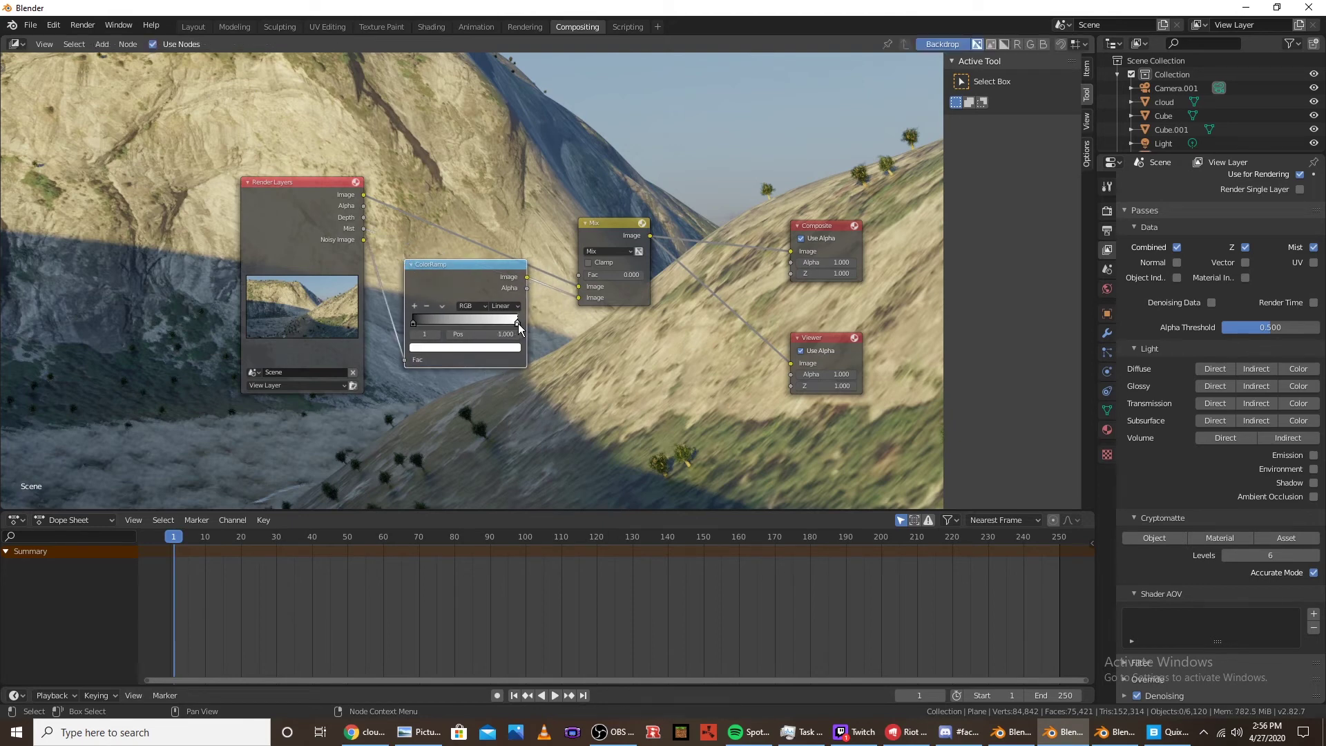
click(462, 349)
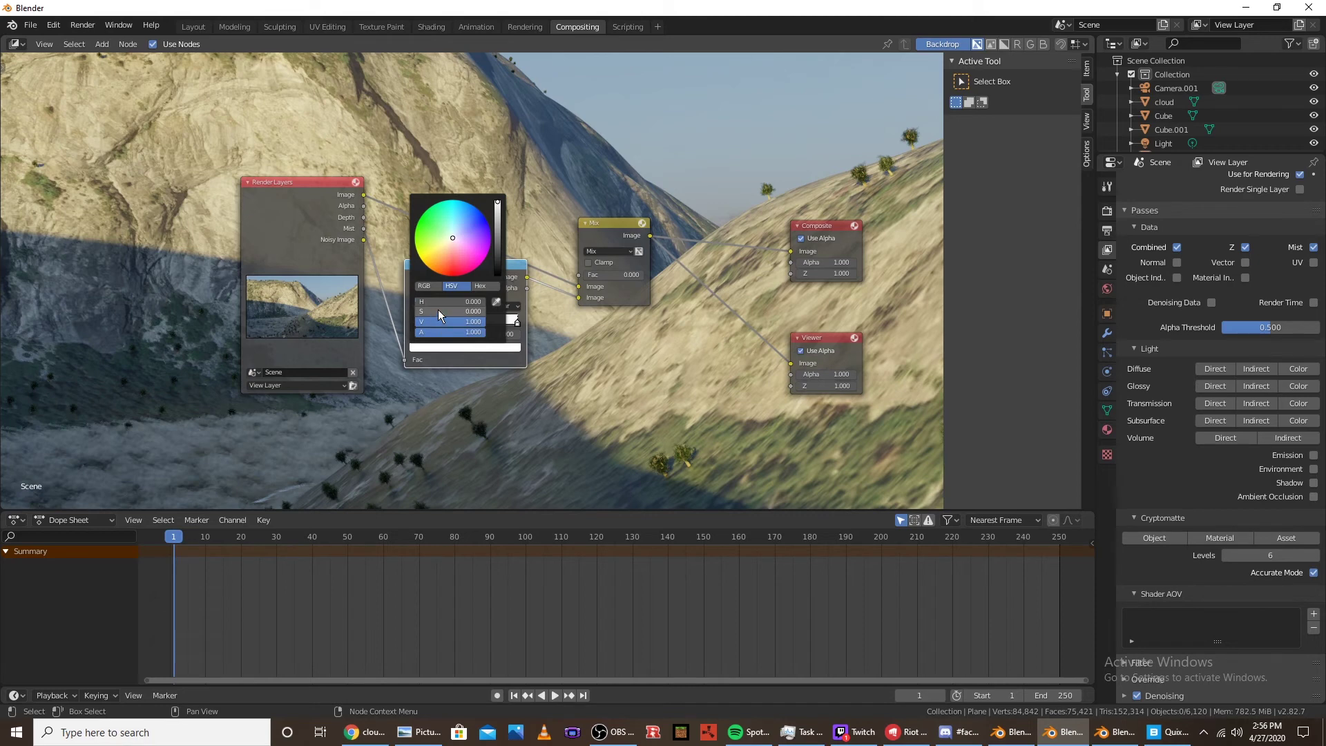
click(496, 303)
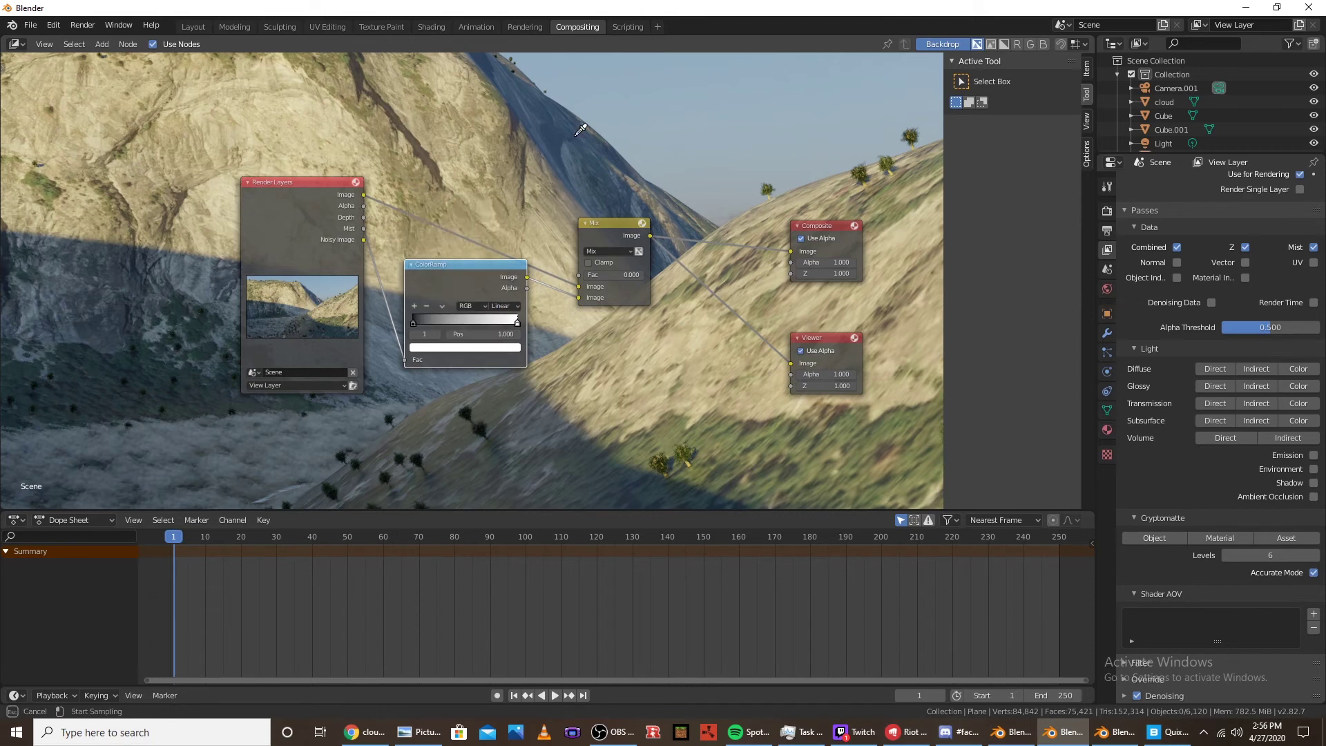
click(591, 78)
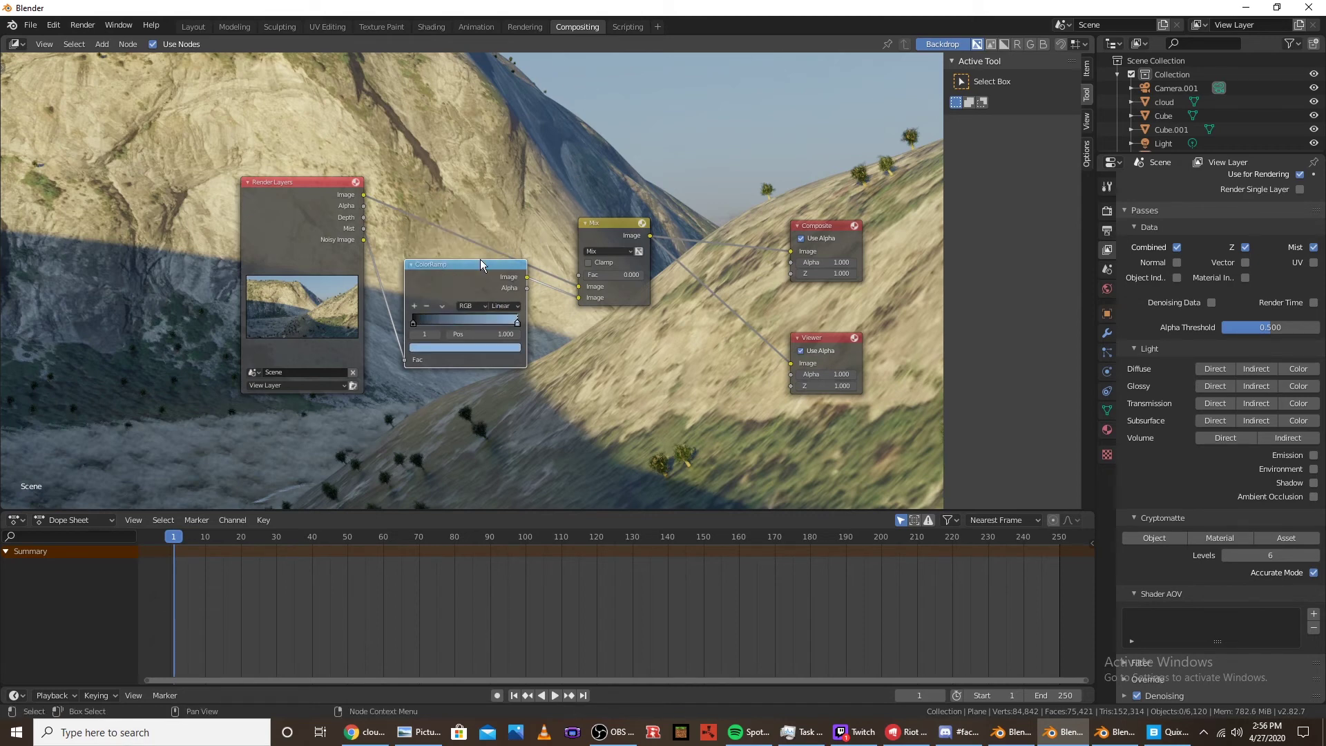
drag(477, 265, 473, 277)
mouse_move(603, 276)
mouse_down()
mouse_move(641, 275)
mouse_move(615, 276)
mouse_up()
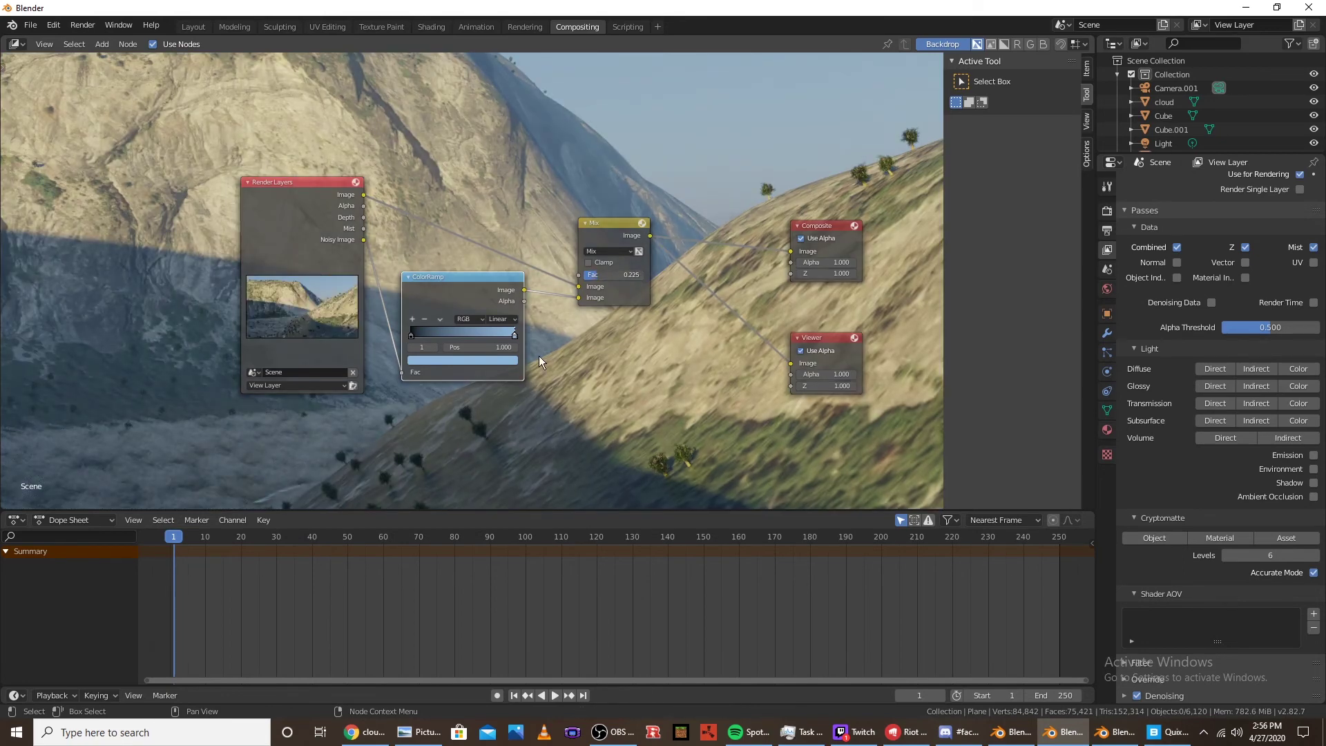
Add an RGB Curves node between the Mix and Composite nodes
key(shift+a)
click(603, 357)
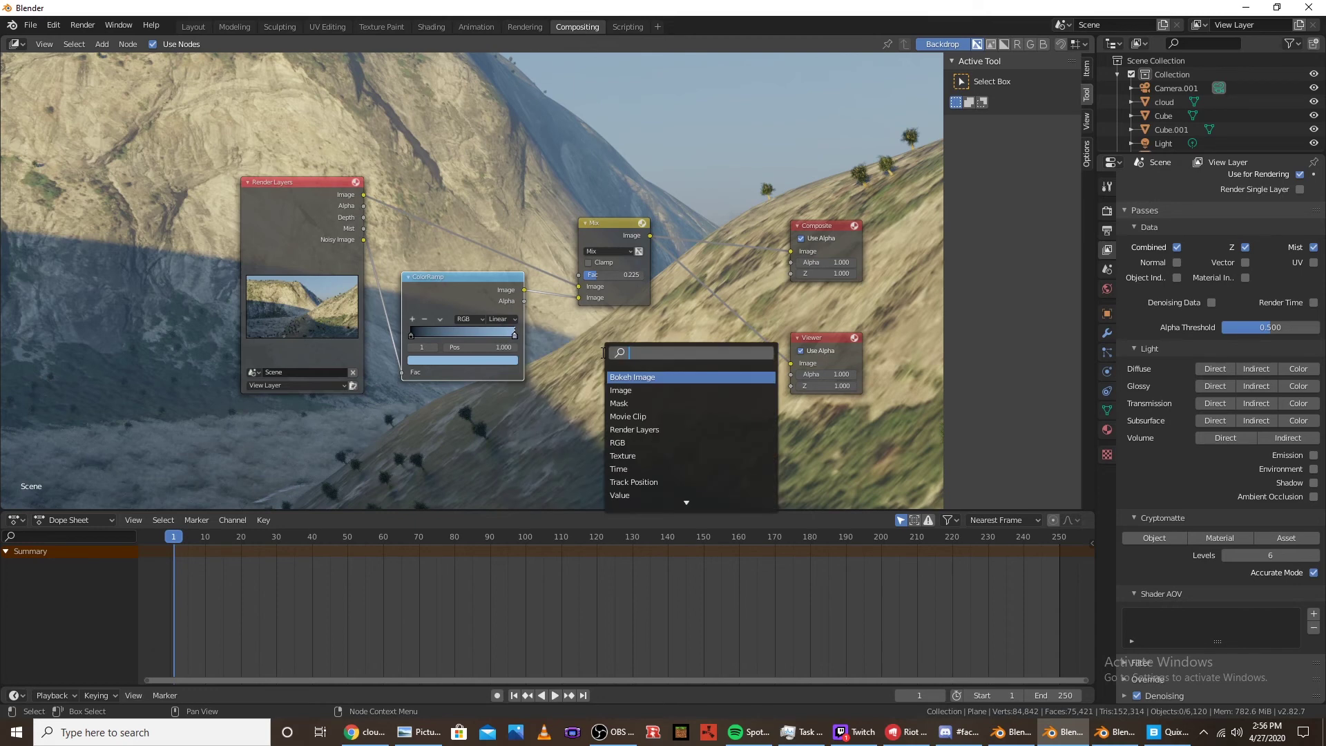
text(rgb)
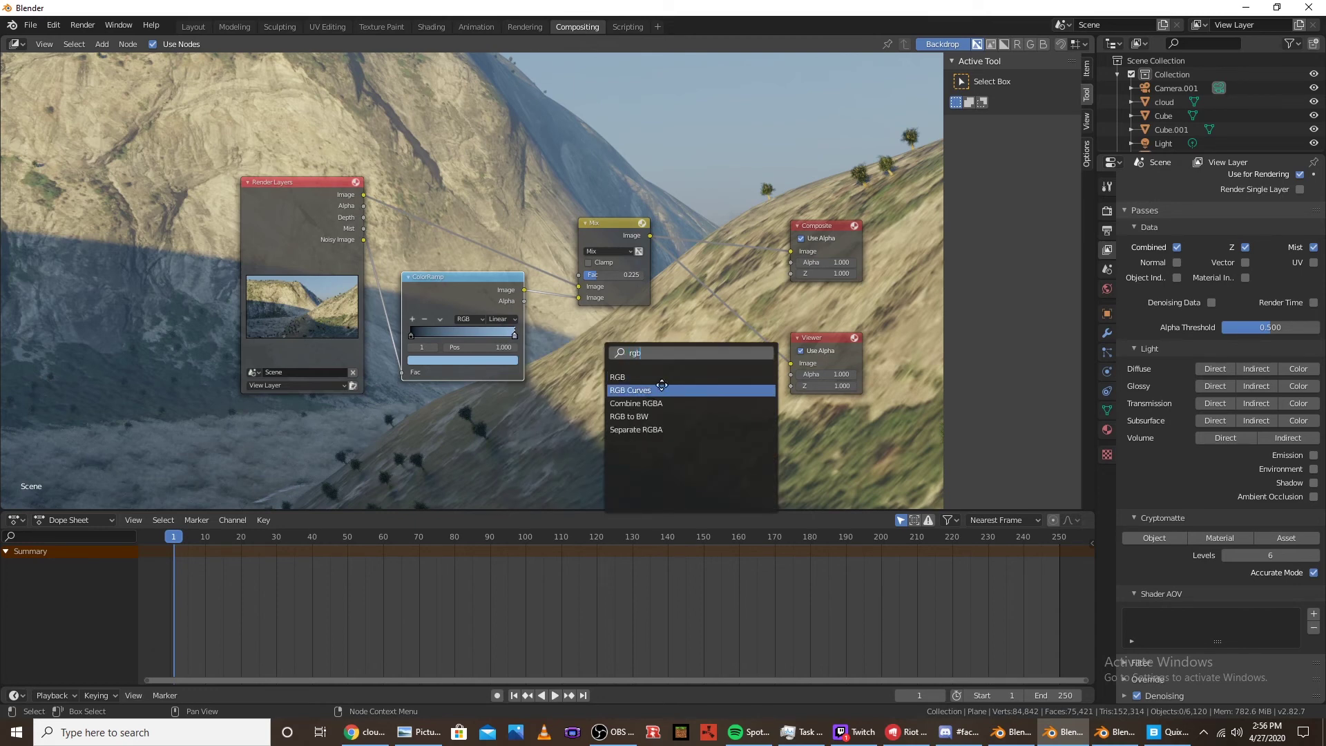
click(660, 389)
click(662, 243)
alt+drag(732, 250, 681, 250)
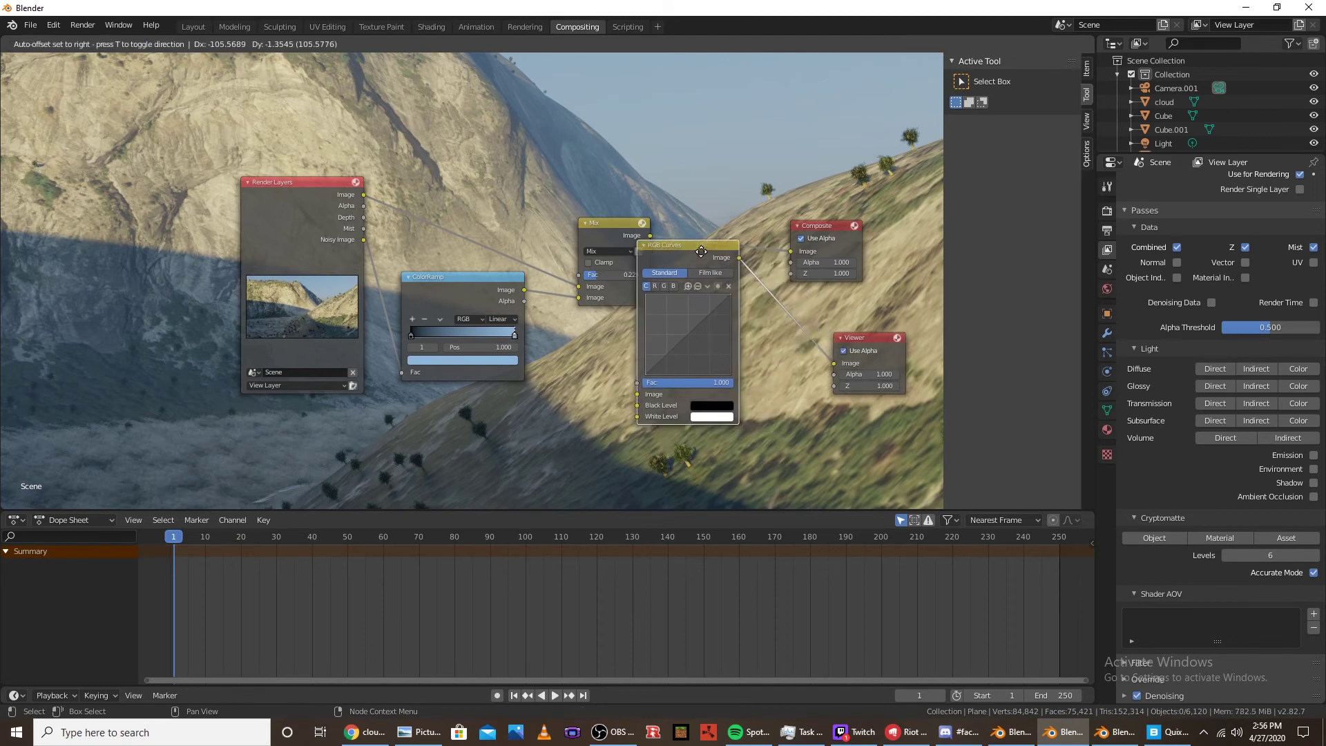
mouse_move(791, 251)
mouse_down()
mouse_move(734, 242)
mouse_move(791, 251)
mouse_up()
drag(696, 246, 733, 239)
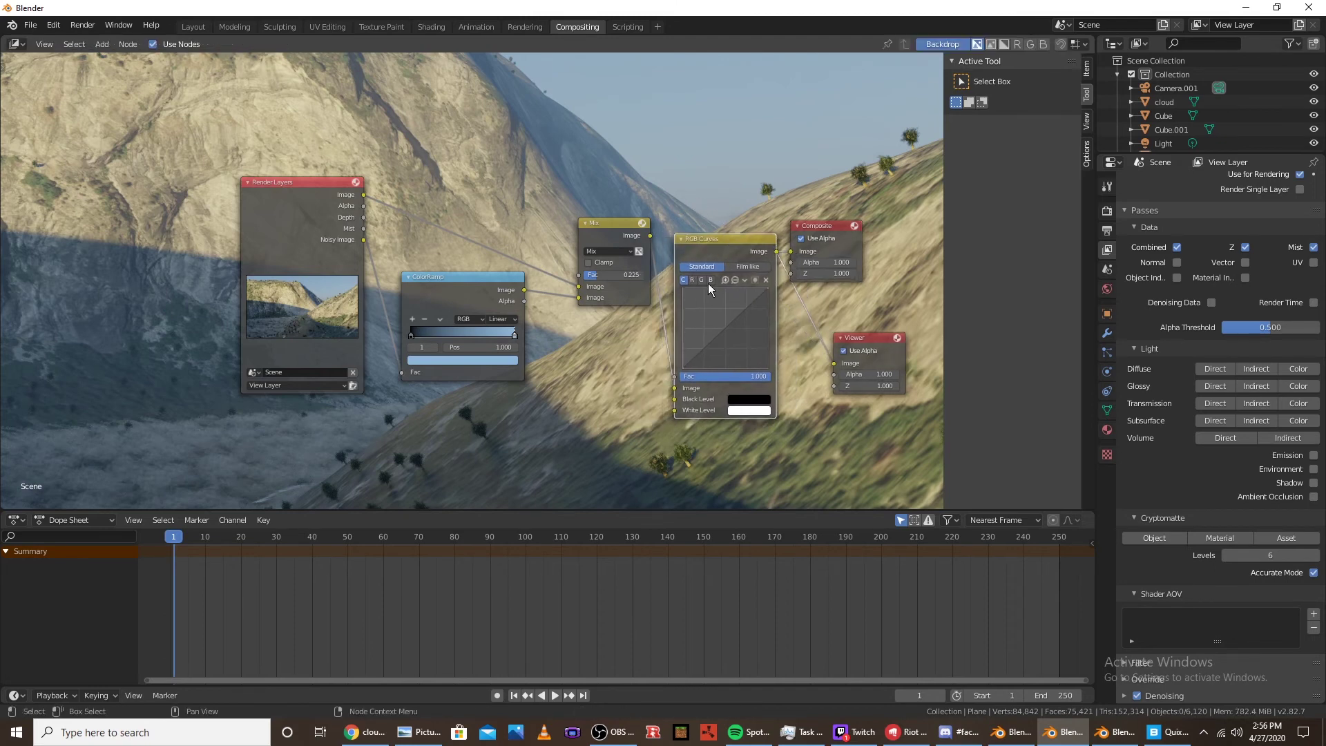
Bend the RGB curve down to darken the image, then open UV Editing
click(707, 347)
drag(767, 309, 752, 301)
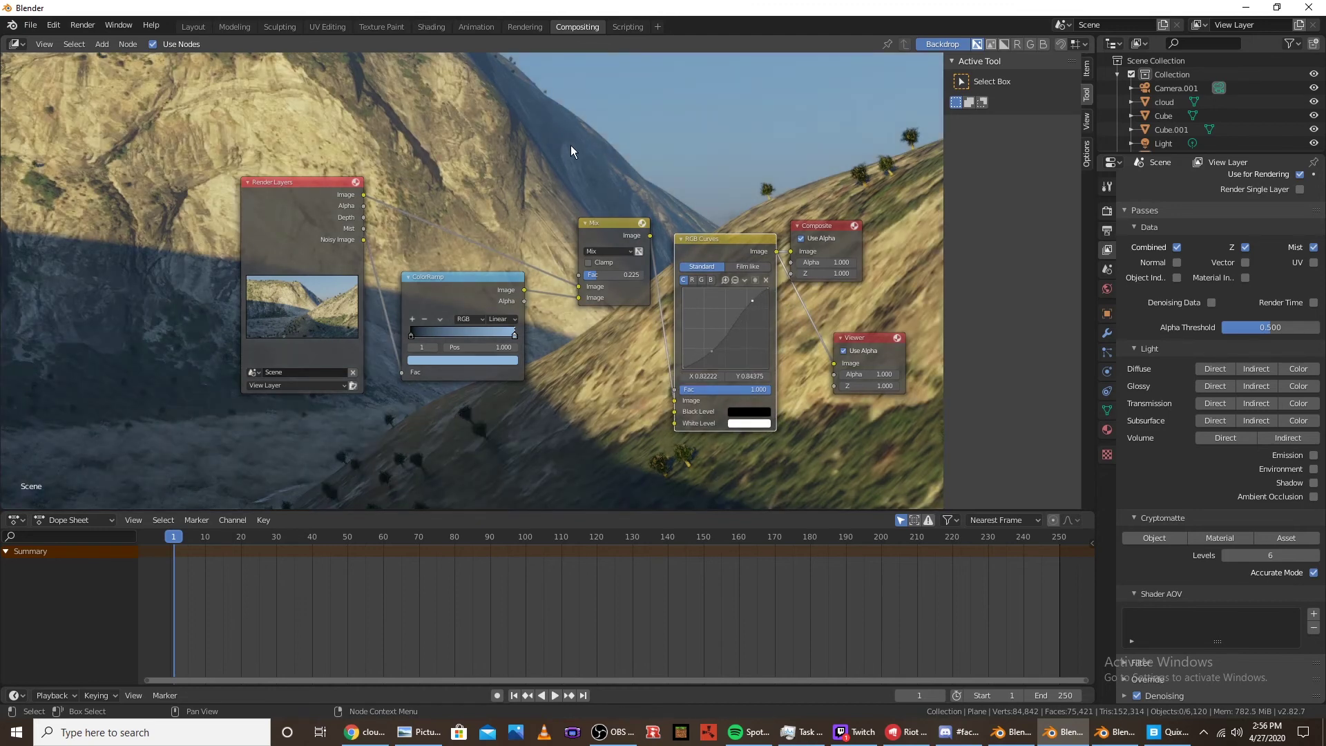
click(327, 28)
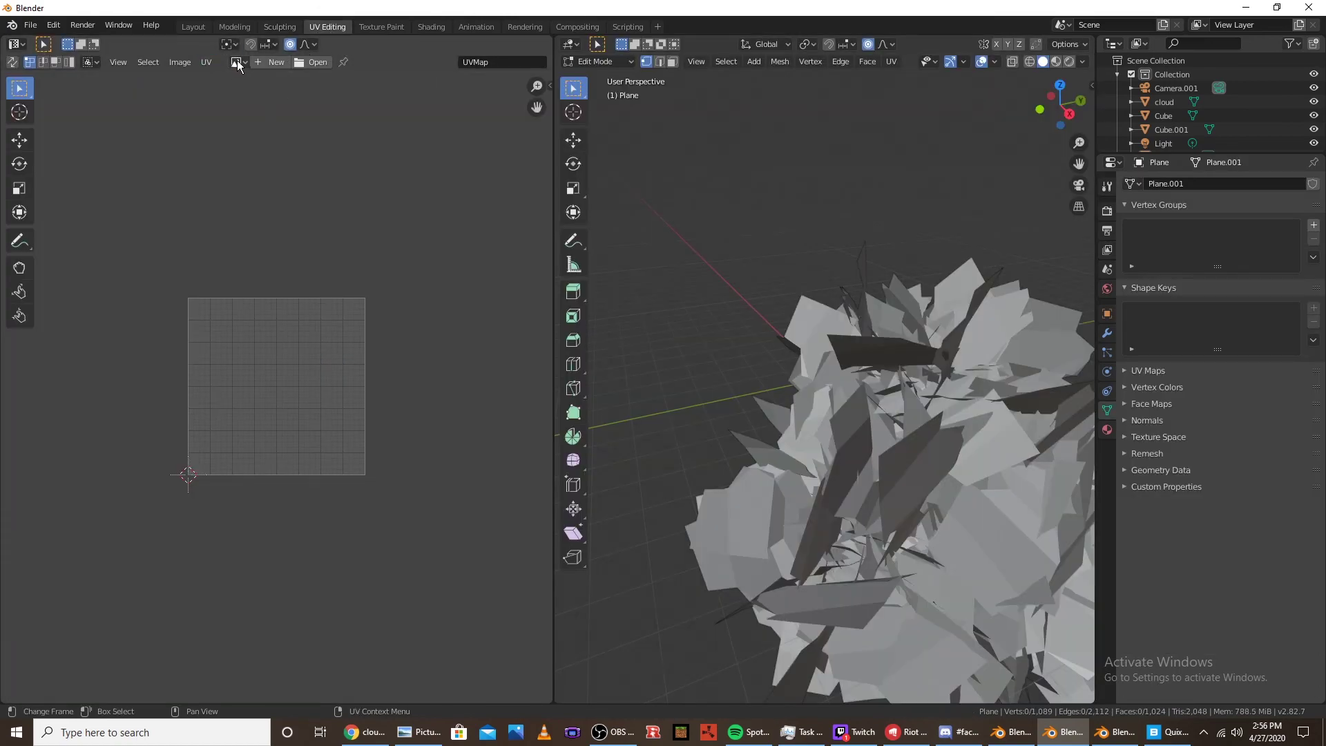
Display the Viewer Node composite in the image editor and pan across the mountain image
click(237, 63)
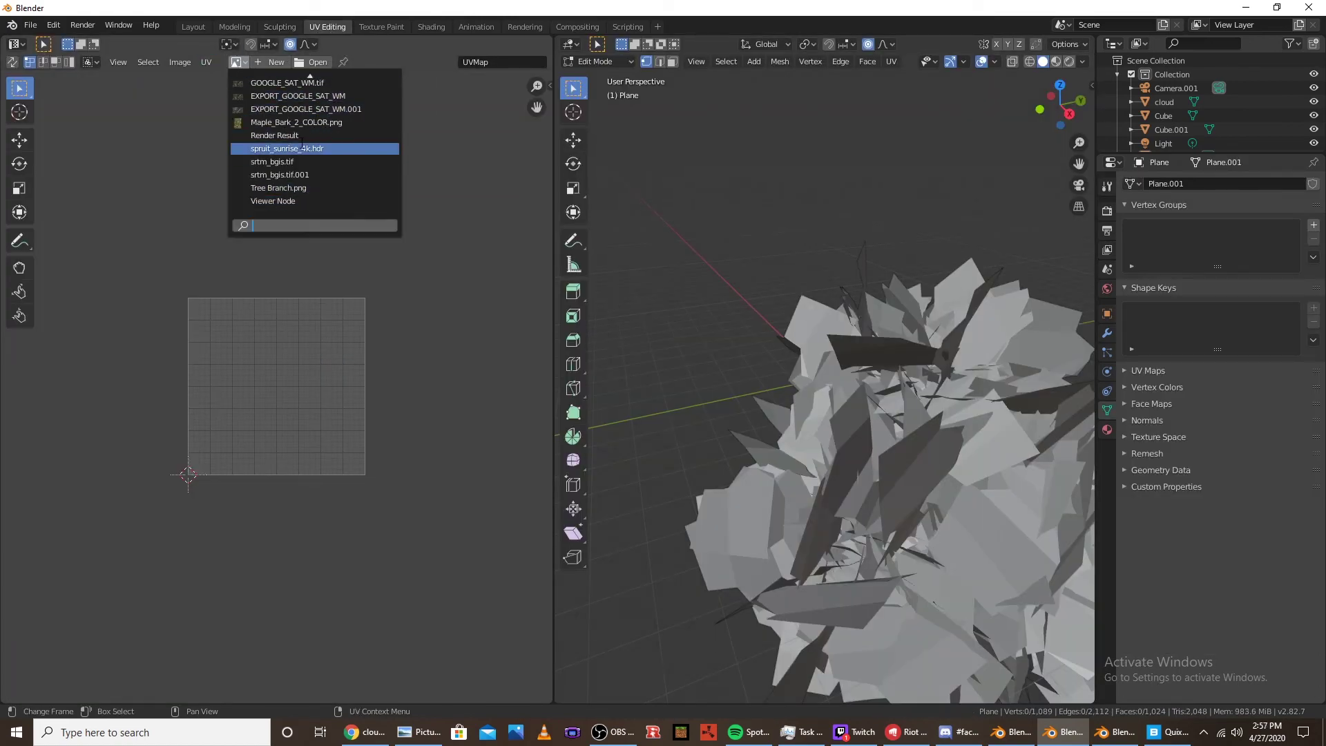
click(282, 203)
scroll(280, 347, down, 4)
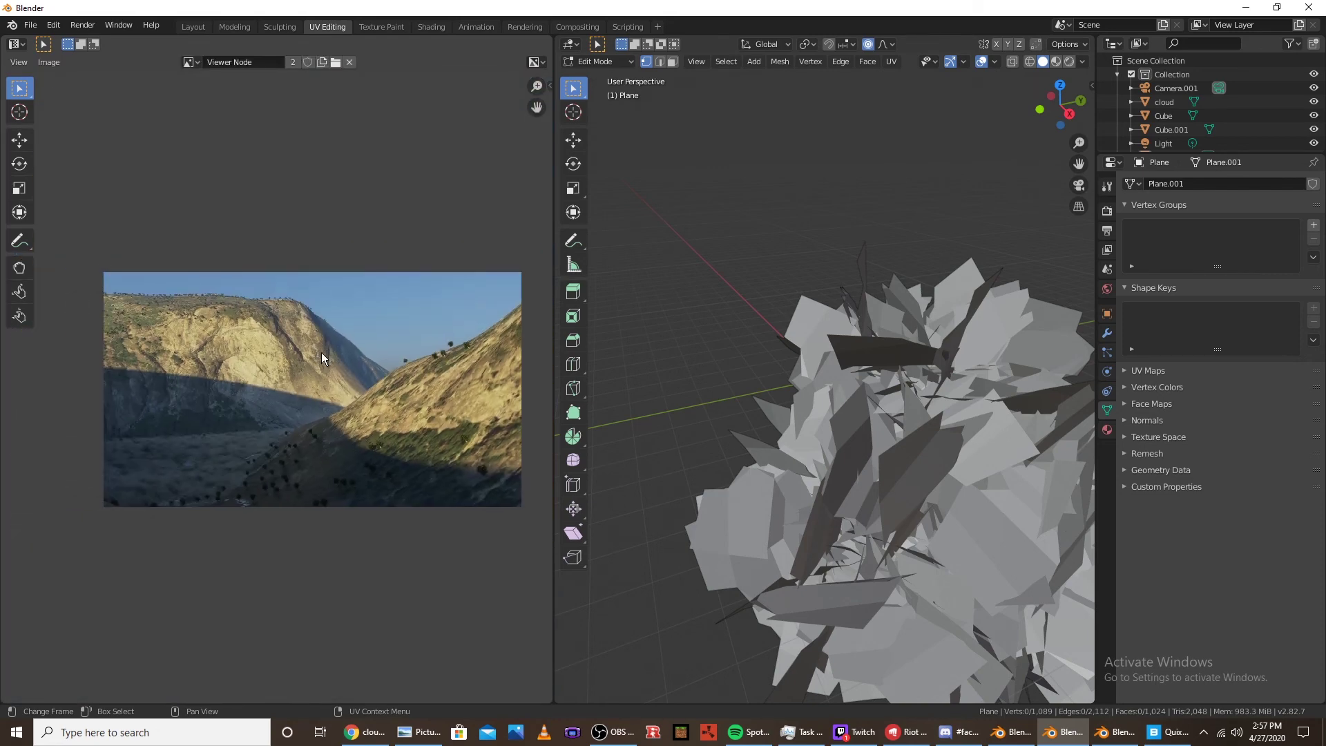
scroll(321, 352, up, 5)
middle_drag(271, 347, 374, 379)
Bring up the particle settings and go back to the Layout workspace
scroll(427, 409, down, 2)
scroll(427, 409, down, 1)
scroll(414, 383, down, 1)
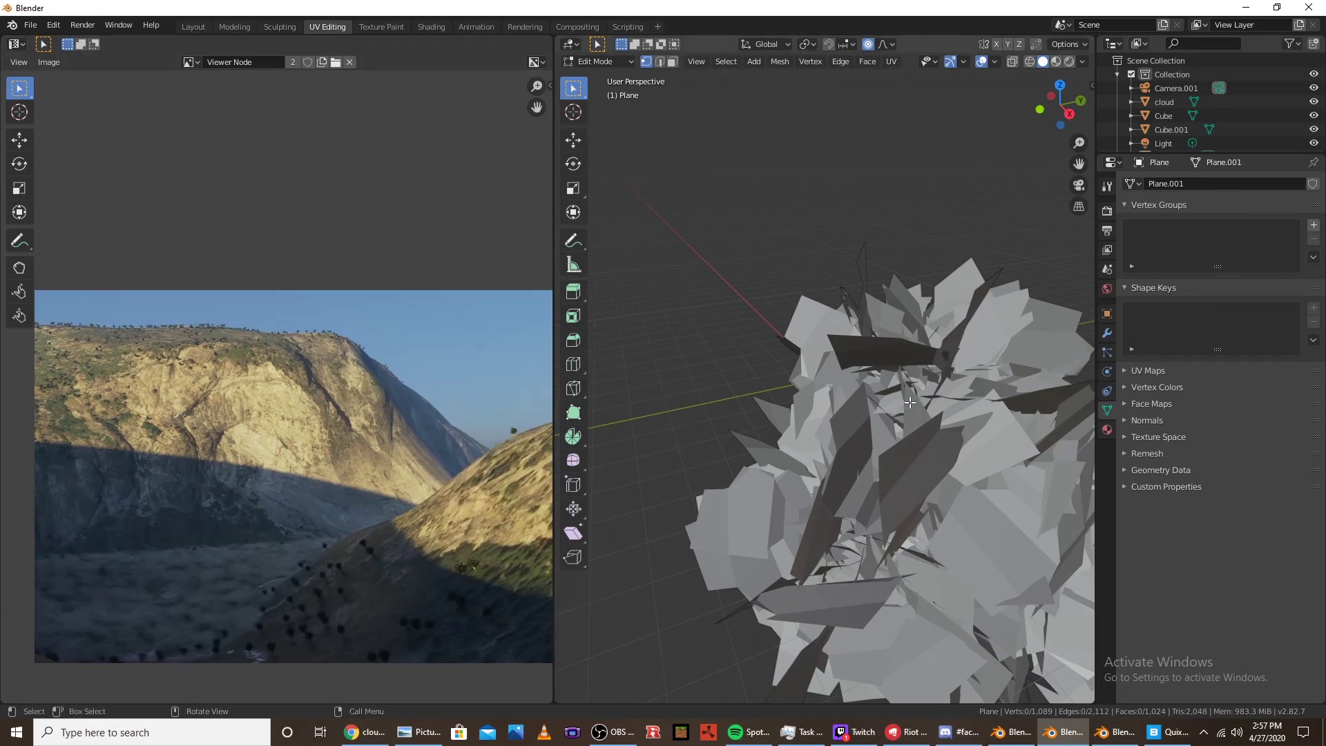
click(1106, 352)
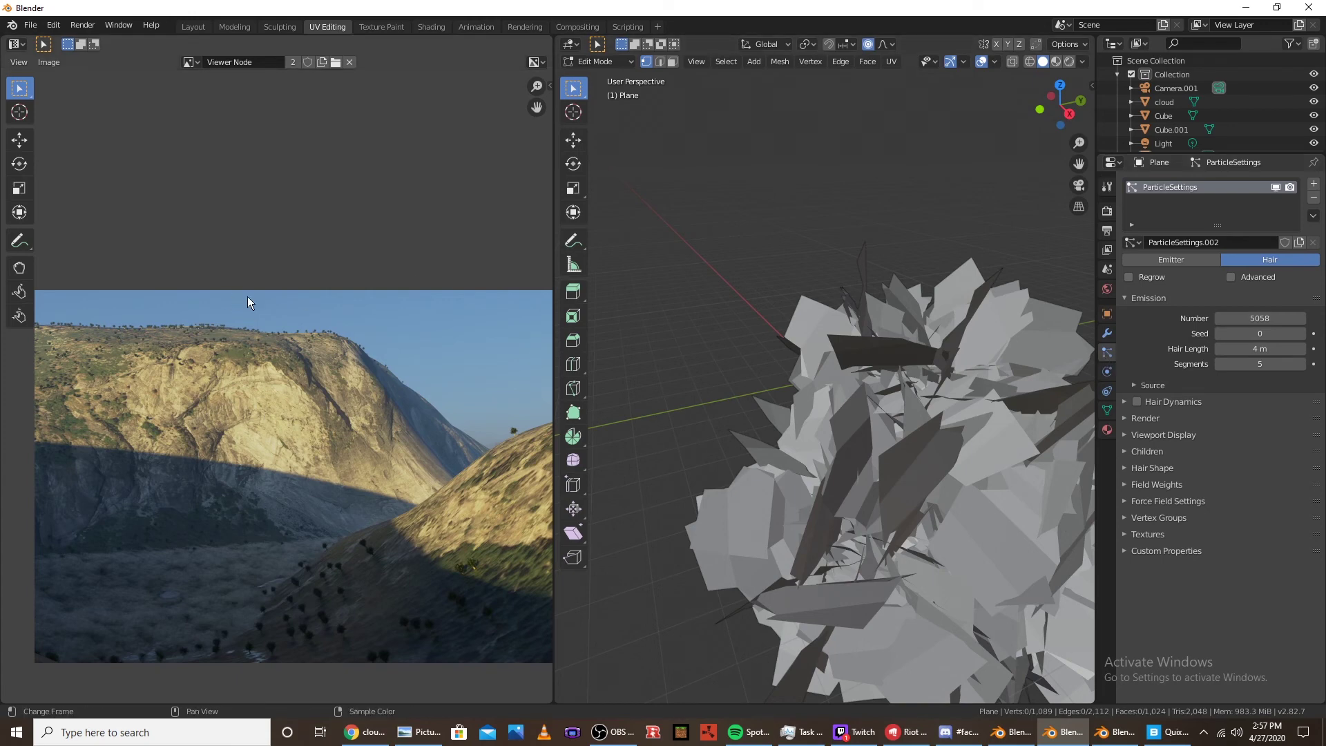
click(200, 29)
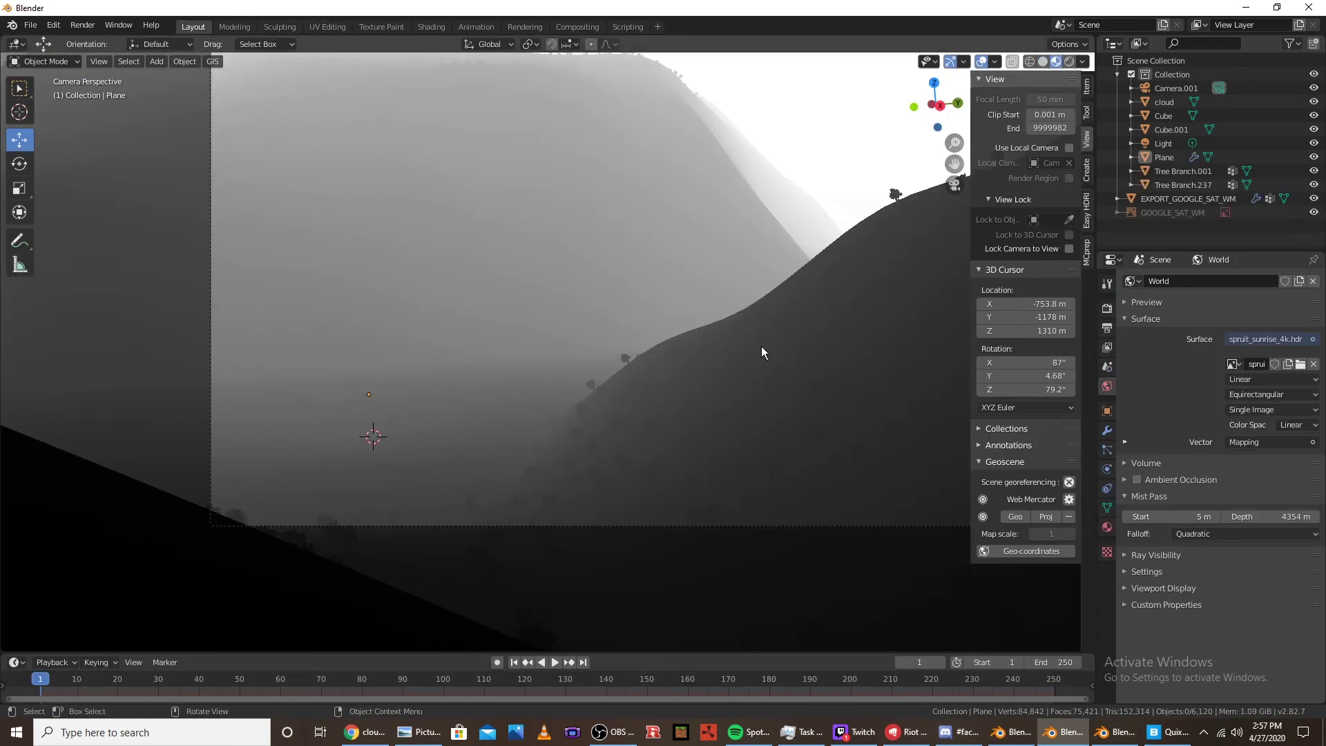
Switch the viewport shading Render Pass from Mist to Combined
click(1082, 62)
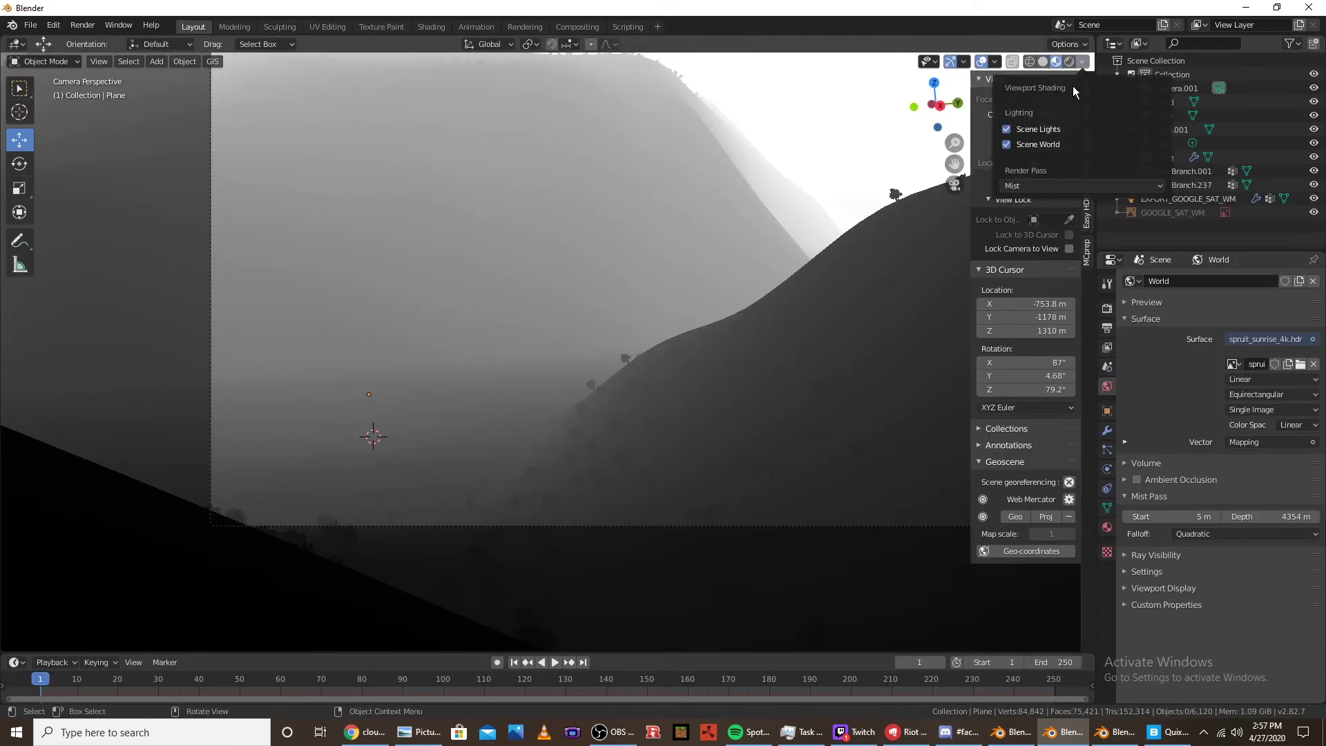
click(1028, 187)
click(1021, 203)
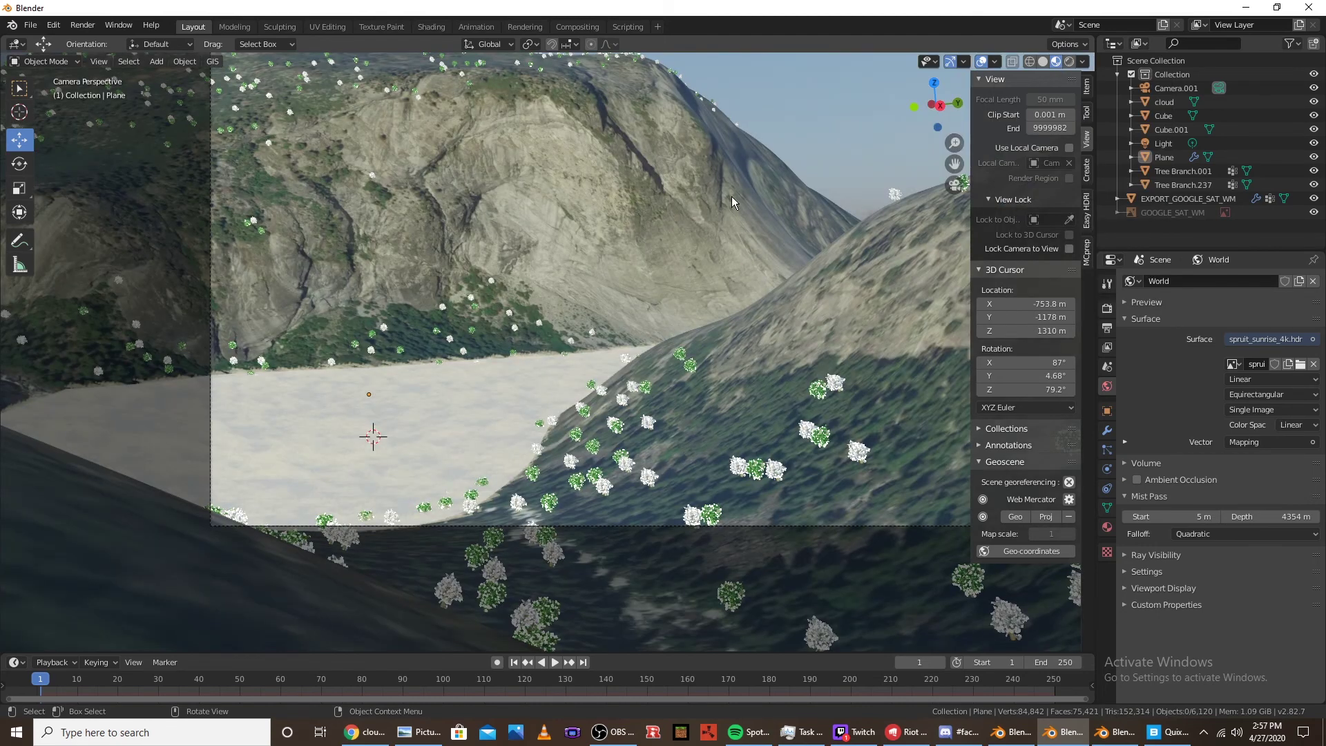
scroll(731, 196, down, 1)
Set the tree particle Number on EXPORT_GOOGLE_SAT_WM to 50000 and zoom in on the forest
click(619, 211)
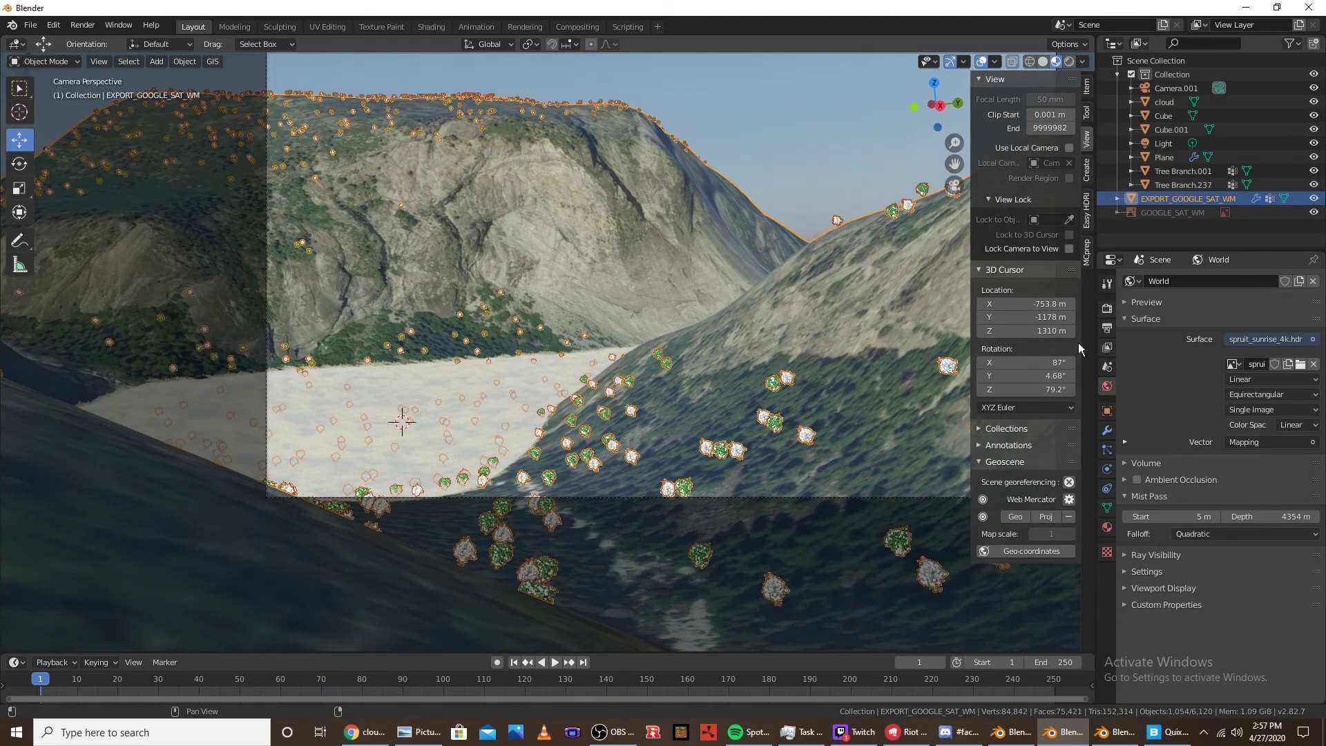
click(1107, 449)
click(1253, 417)
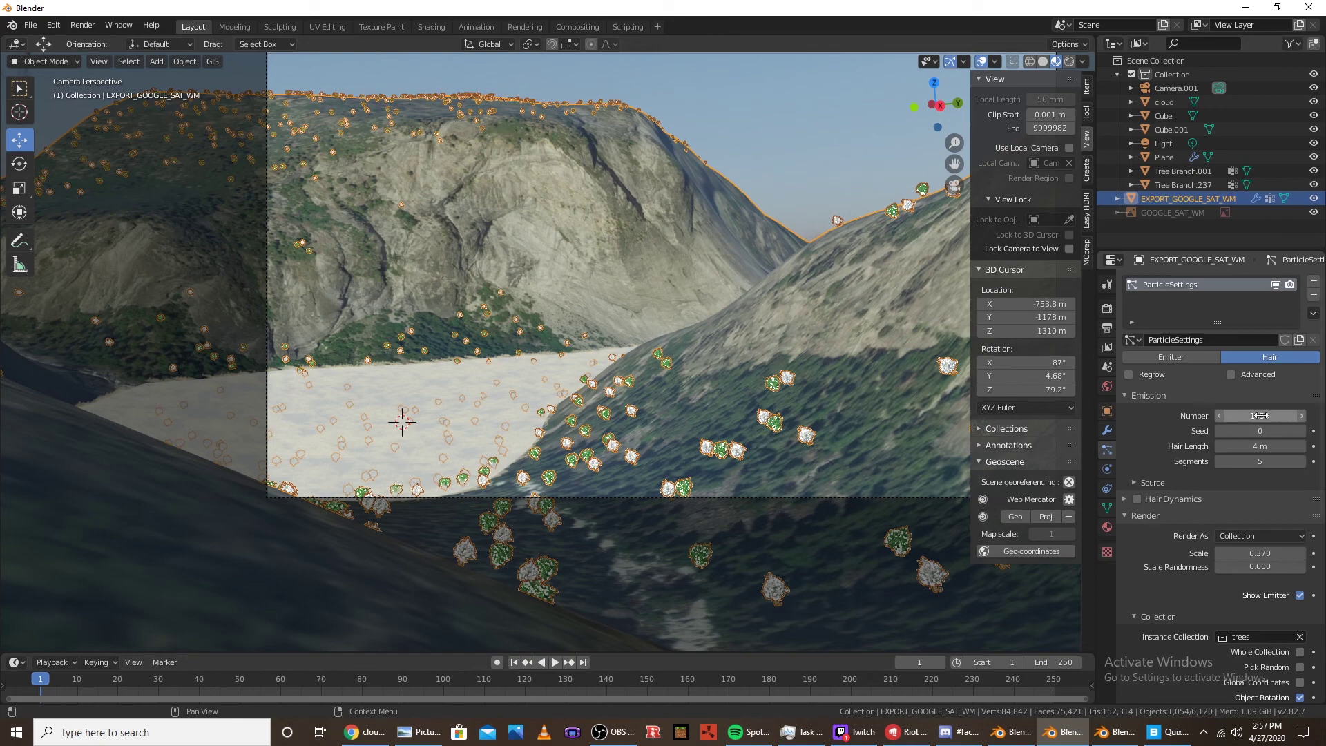
key(BackSpace)
key(Return)
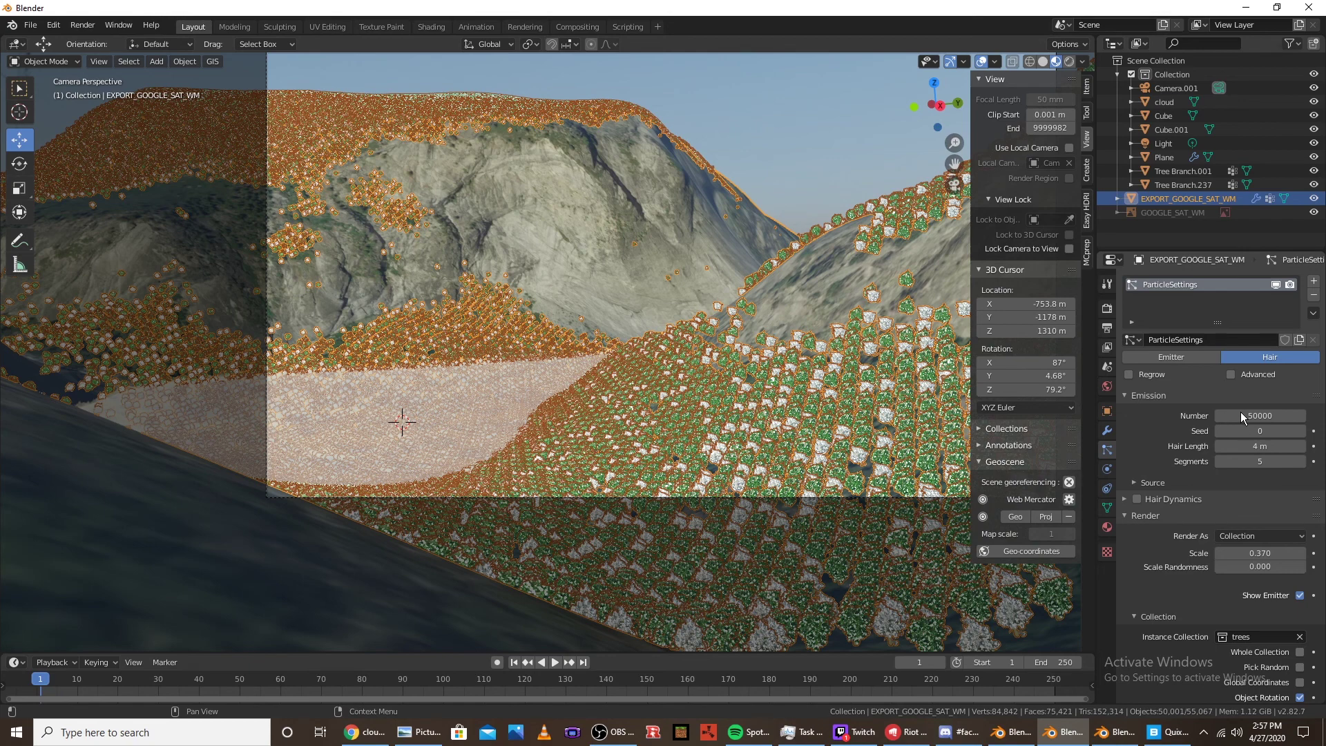
drag(1240, 411, 1245, 429)
key(KP_Add)
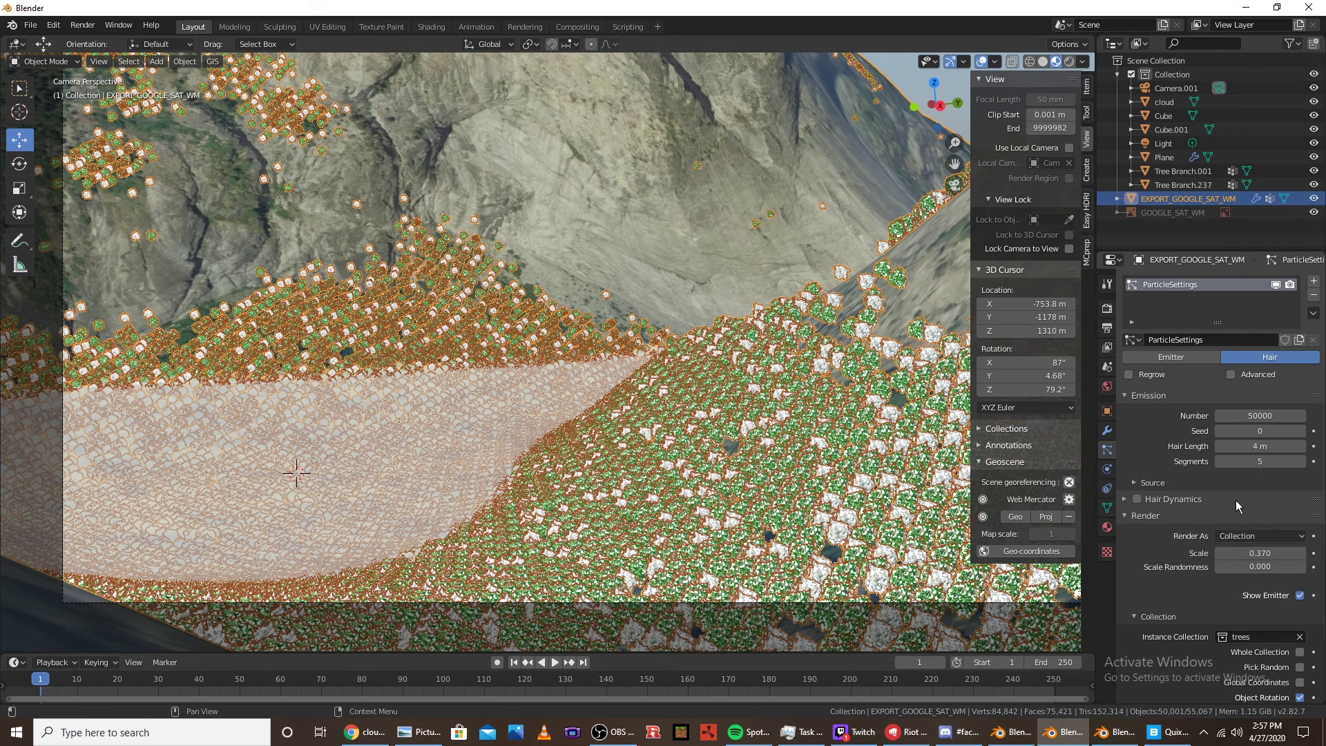
Raise the particle Source panel's Particles/Face value to 250
click(1132, 484)
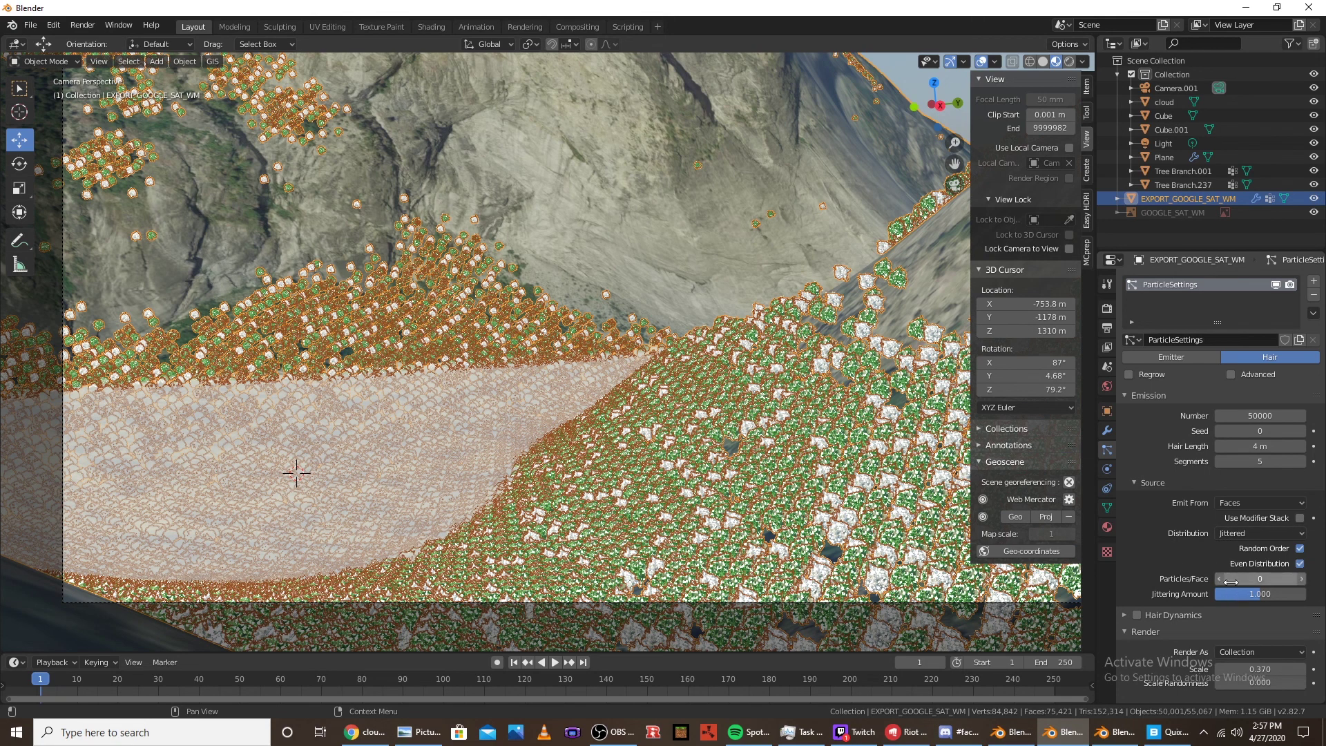
drag(1259, 579, 1231, 581)
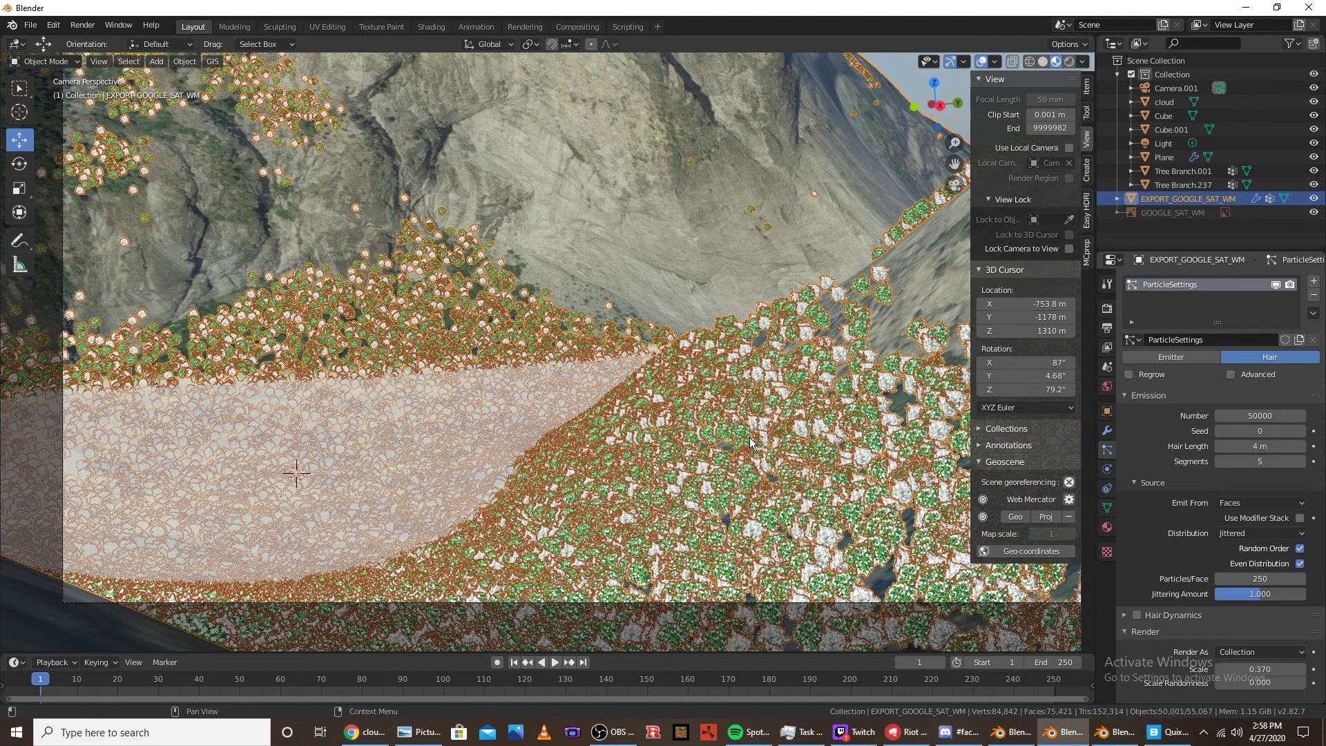
scroll(794, 415, down, 2)
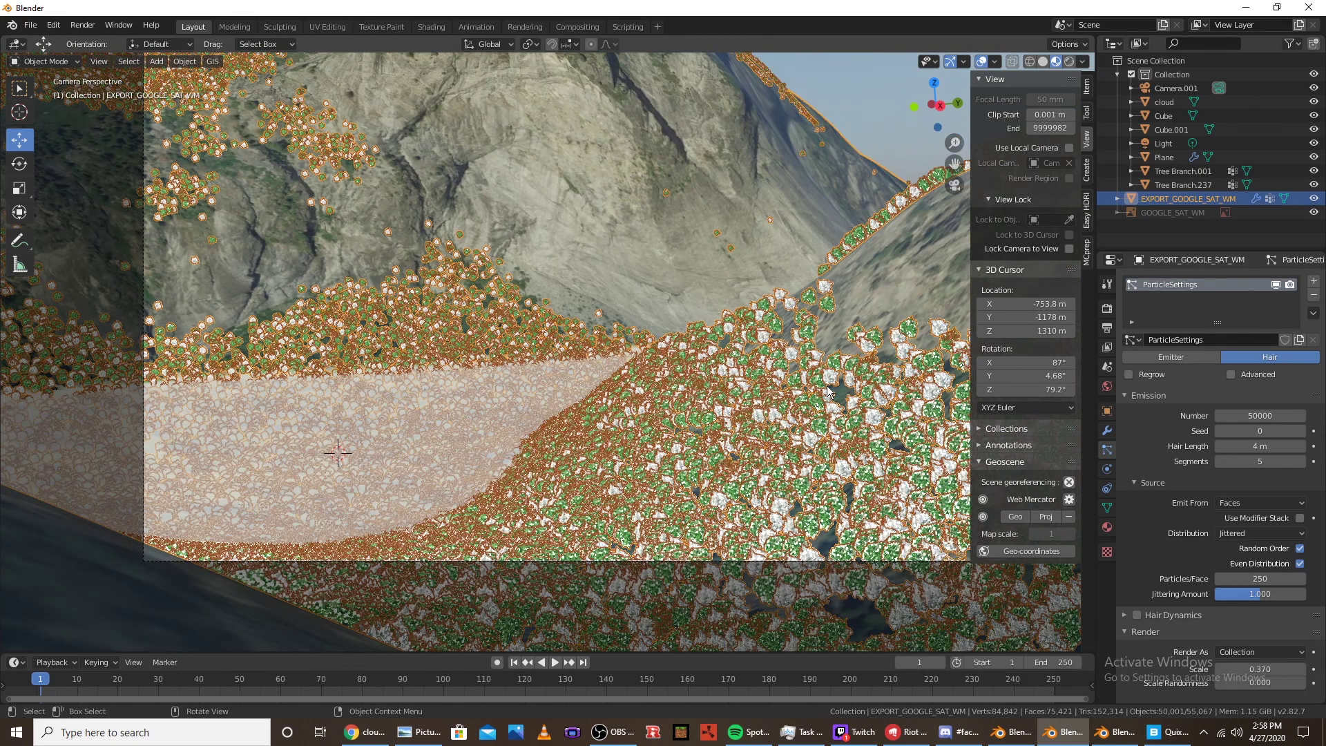